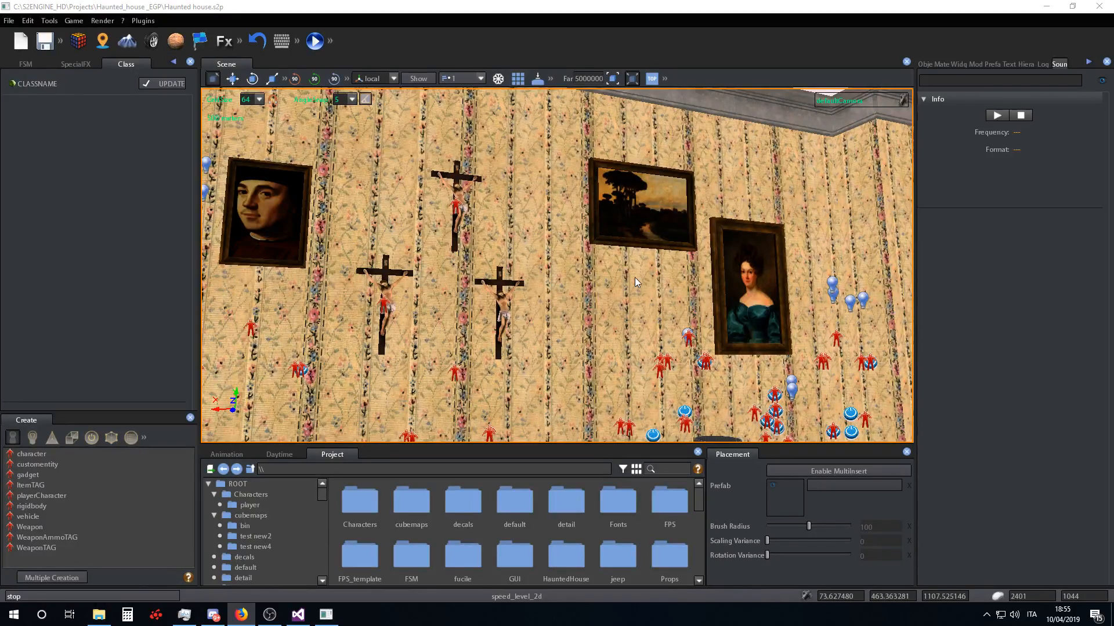
- Open the HauntedHouse\GameMachines folder in the project browser to show its game machine files
right_drag(649, 303, 619, 298)
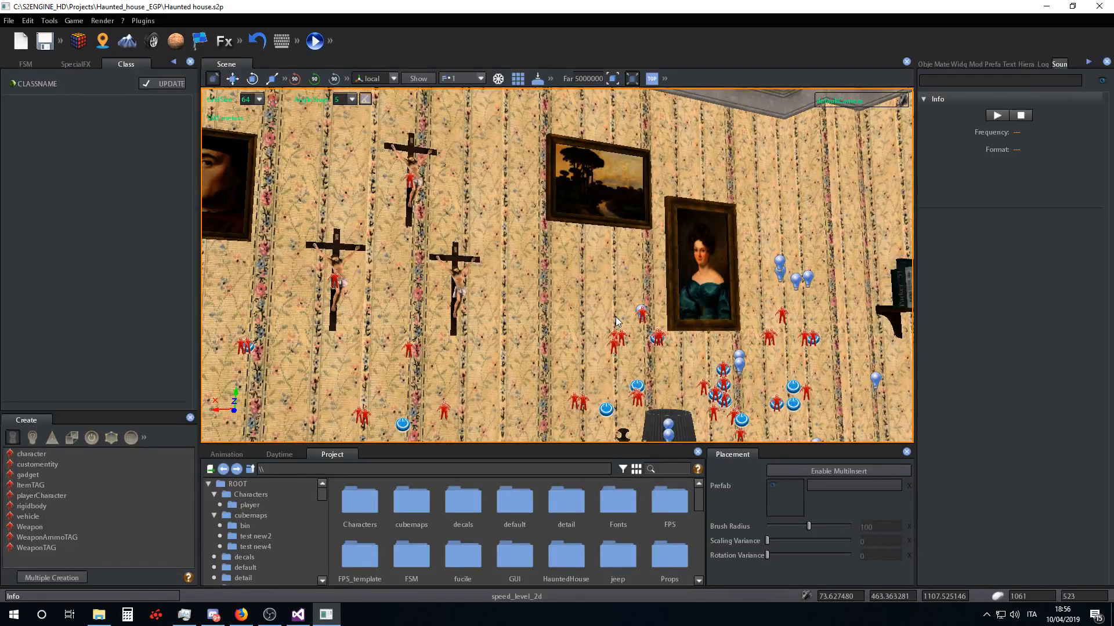
mouse_move(542, 298)
right_down()
mouse_move(602, 314)
mouse_move(567, 319)
right_up()
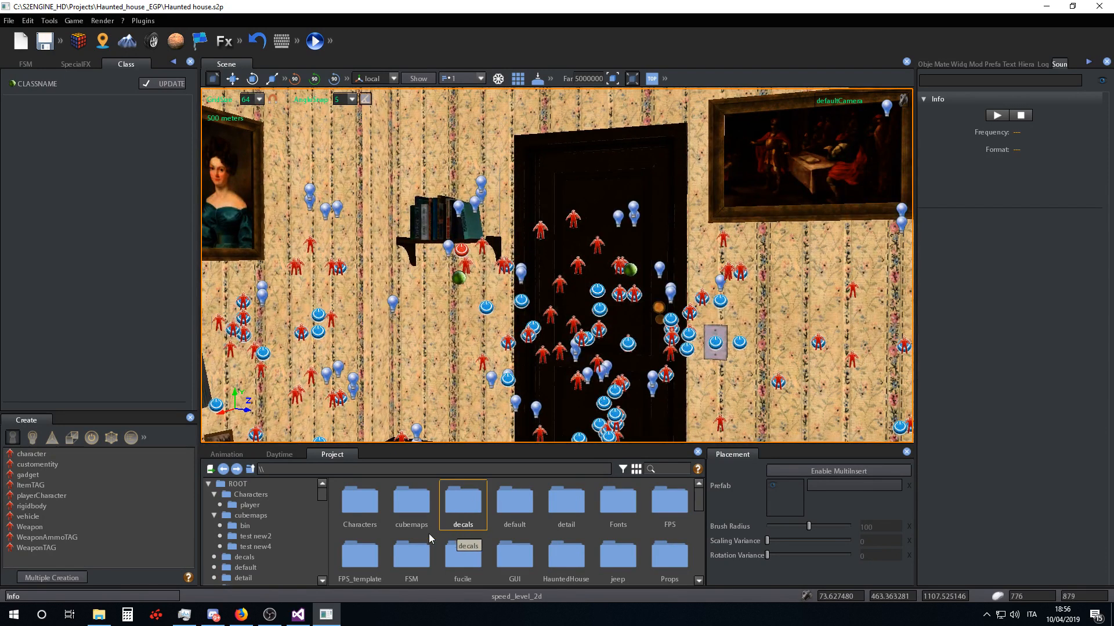
double_click(569, 557)
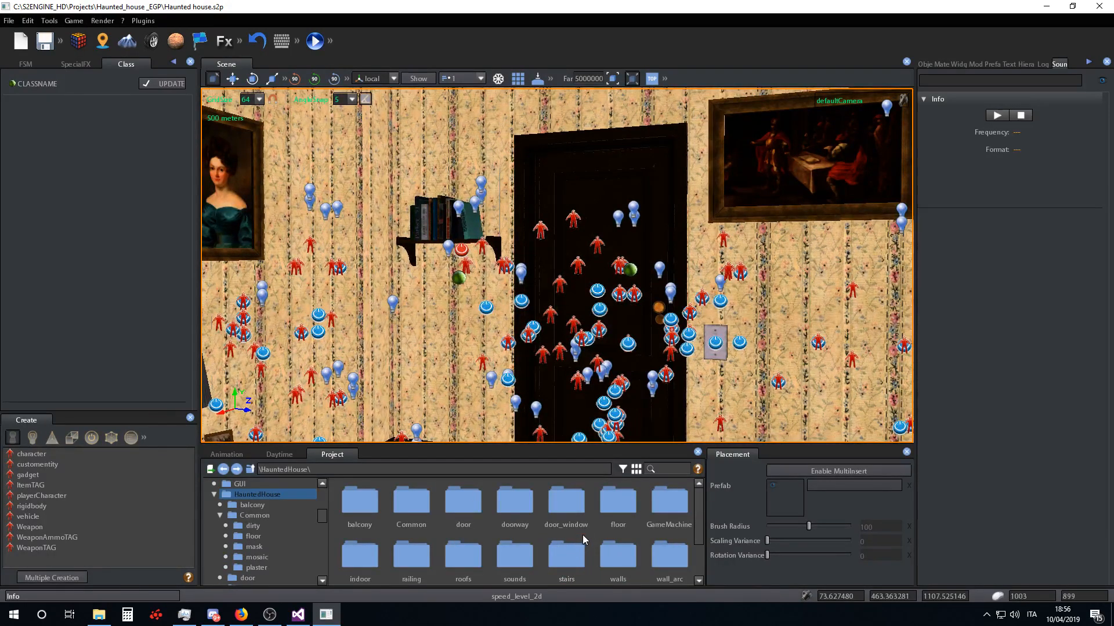
double_click(668, 508)
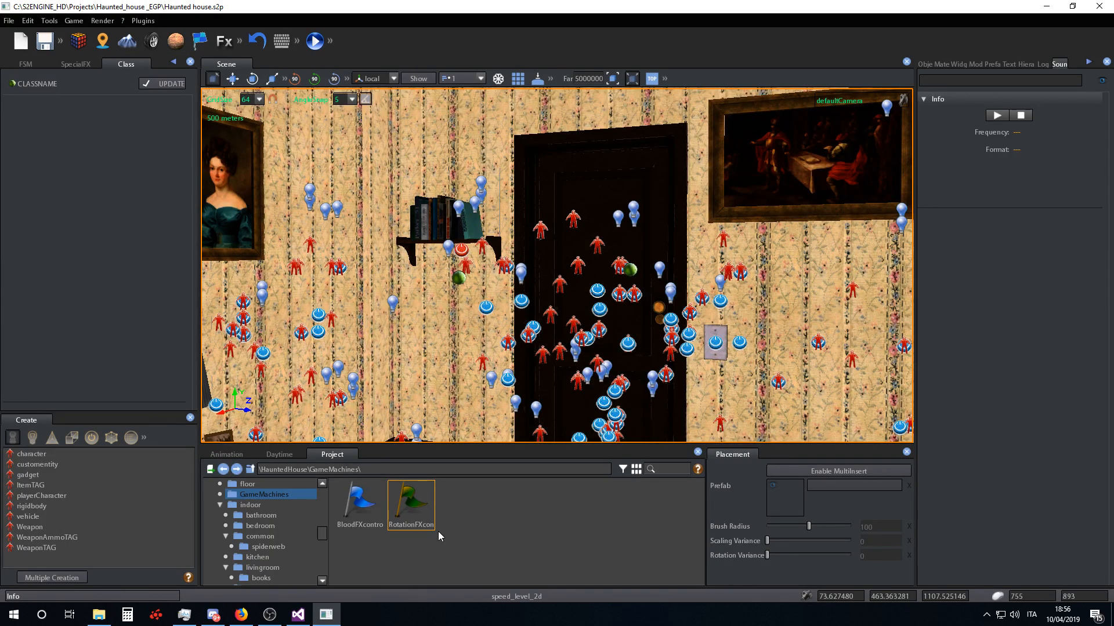
- Switch the viewport rendering to the fully lit mode while facing the portrait and wall lamp in the corridor
right_drag(575, 314, 596, 275)
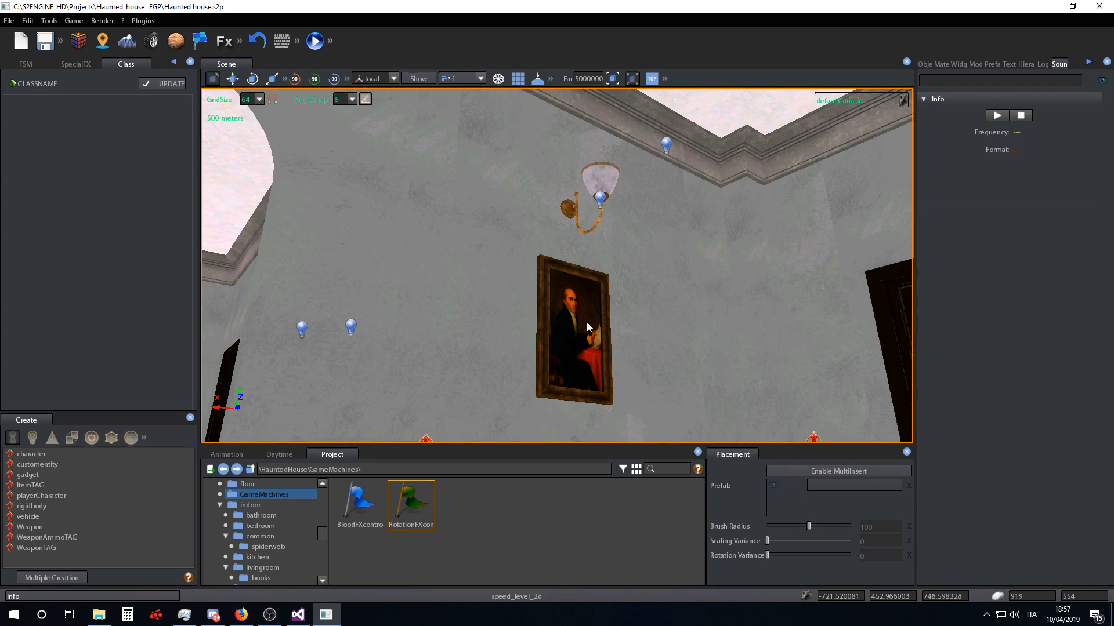
right_drag(586, 322, 603, 301)
scroll(603, 301, down, 2)
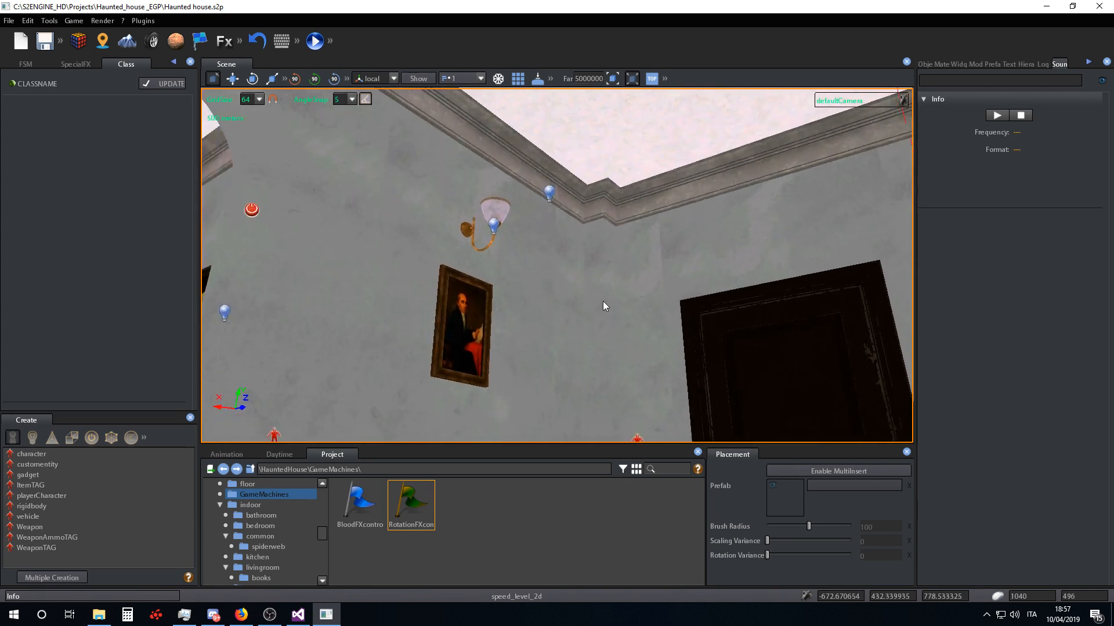
click(102, 20)
mouse_move(145, 76)
click(248, 81)
click(102, 20)
click(232, 81)
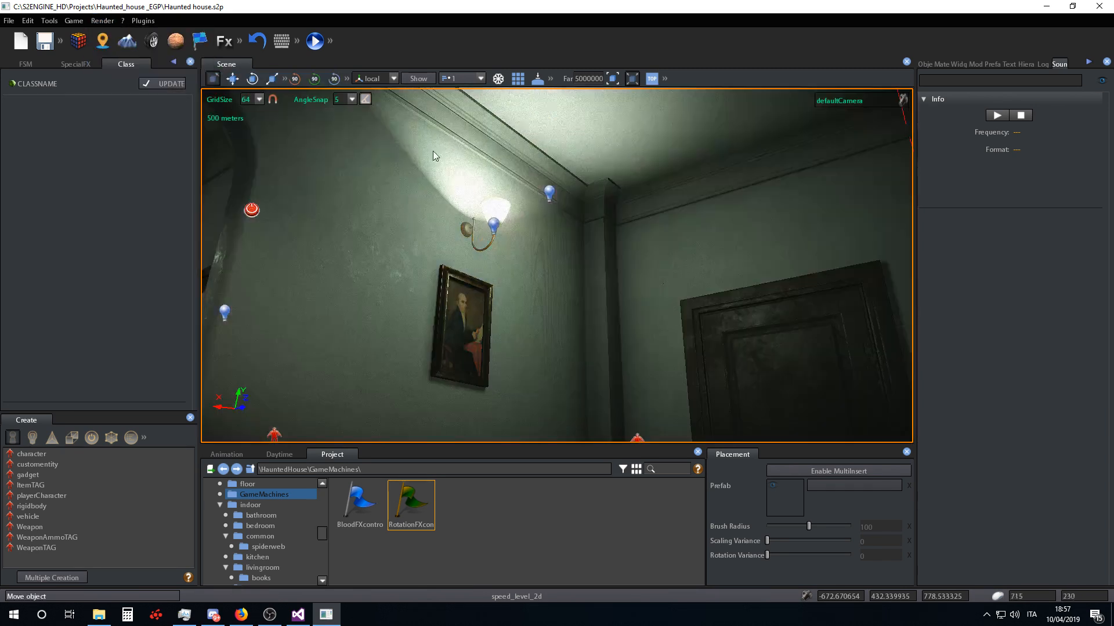
- Select the corridor wall mesh behind the portrait, load its mat_wall_base_bloody.mt2 material for editing, and close the material preview
click(397, 234)
right_drag(477, 245, 503, 233)
key(w)
click(489, 224)
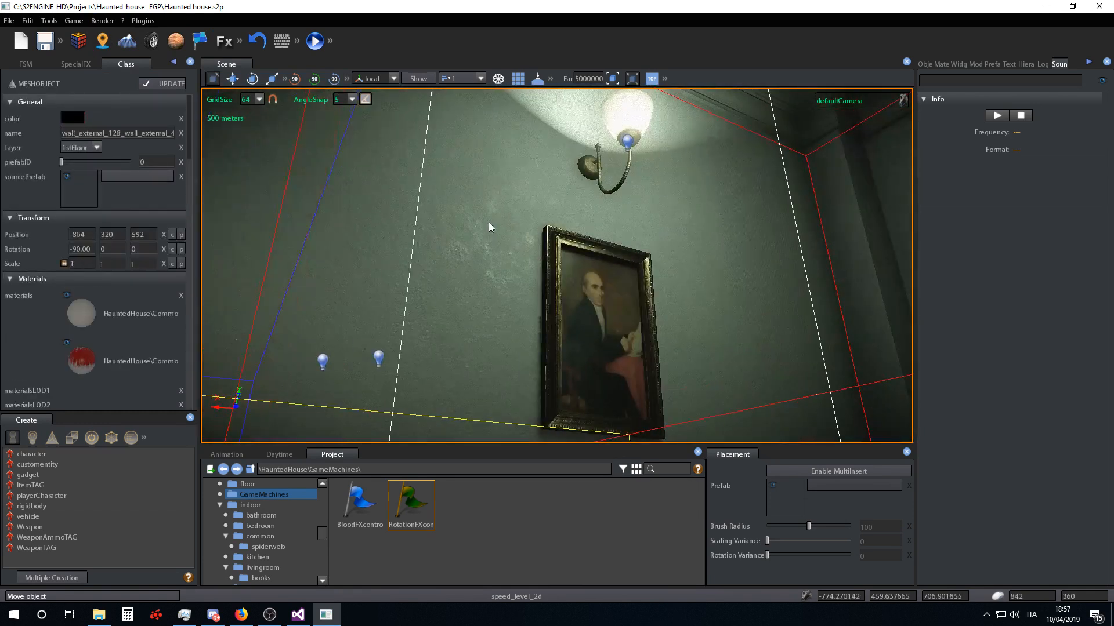
right_click(137, 359)
click(147, 364)
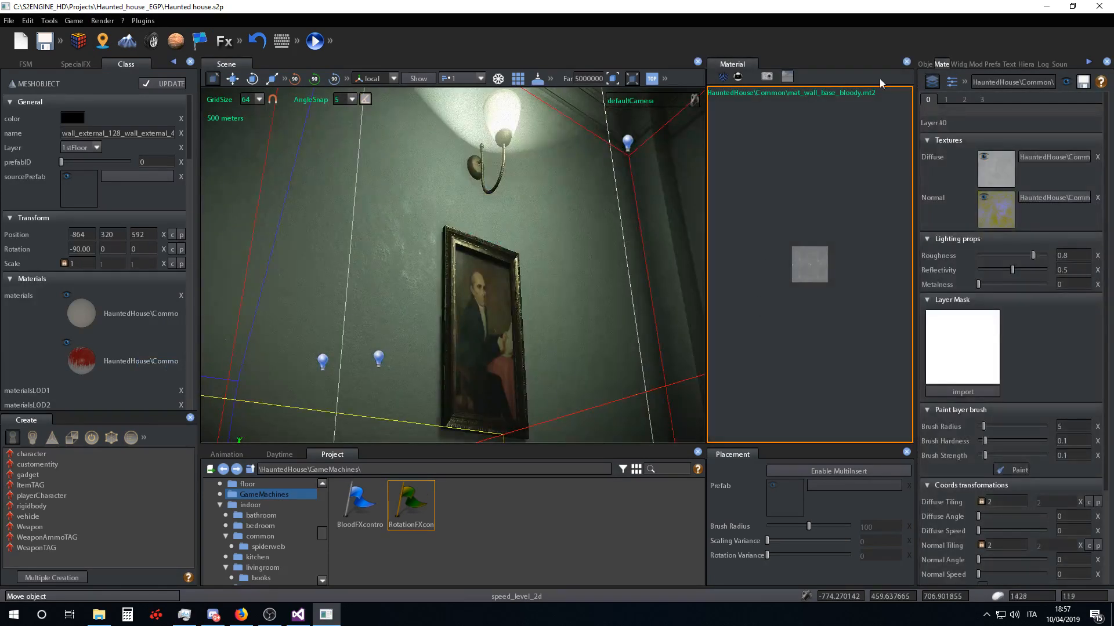
click(906, 63)
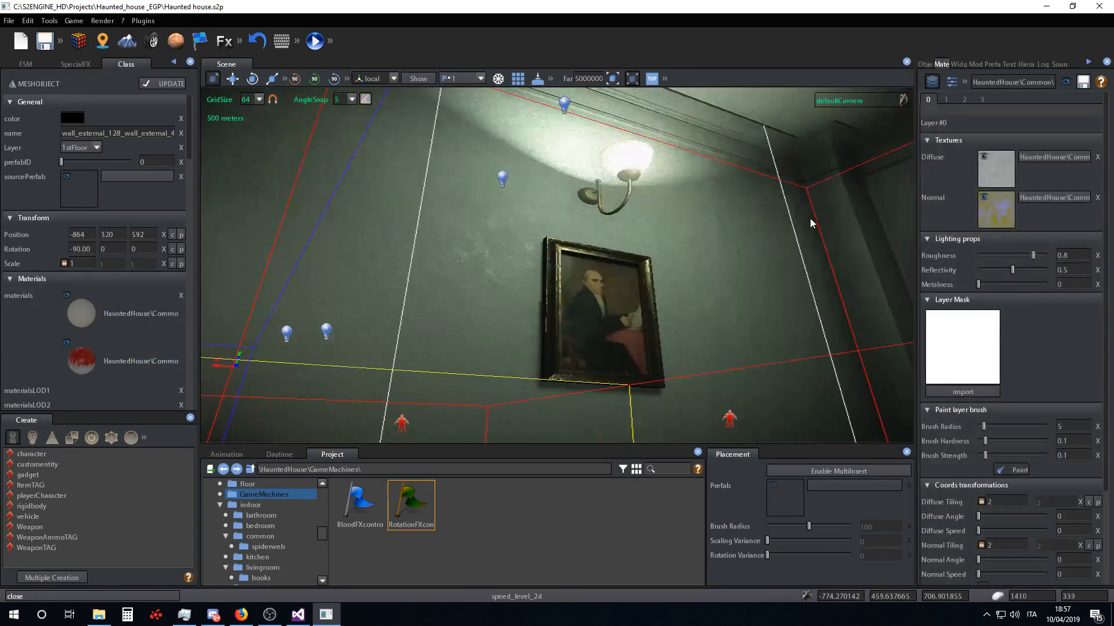
- Reselect the wall mesh behind the portrait and show layer 1 of its bloody material
scroll(711, 247, down, 3)
right_drag(712, 247, 698, 250)
scroll(699, 250, down, 3)
click(700, 251)
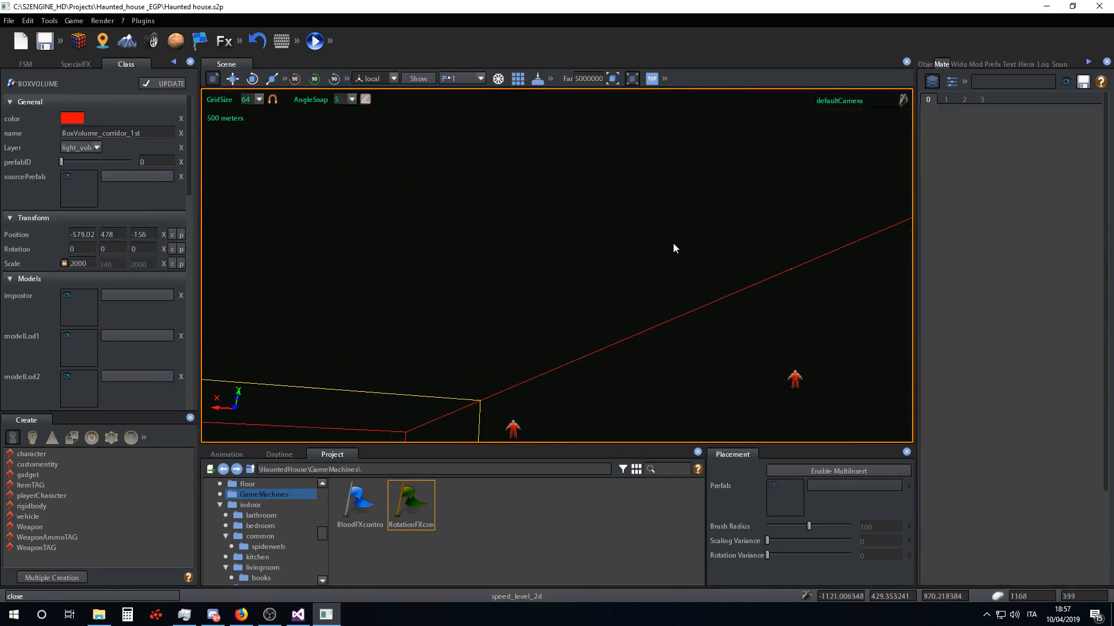
scroll(673, 242, up, 5)
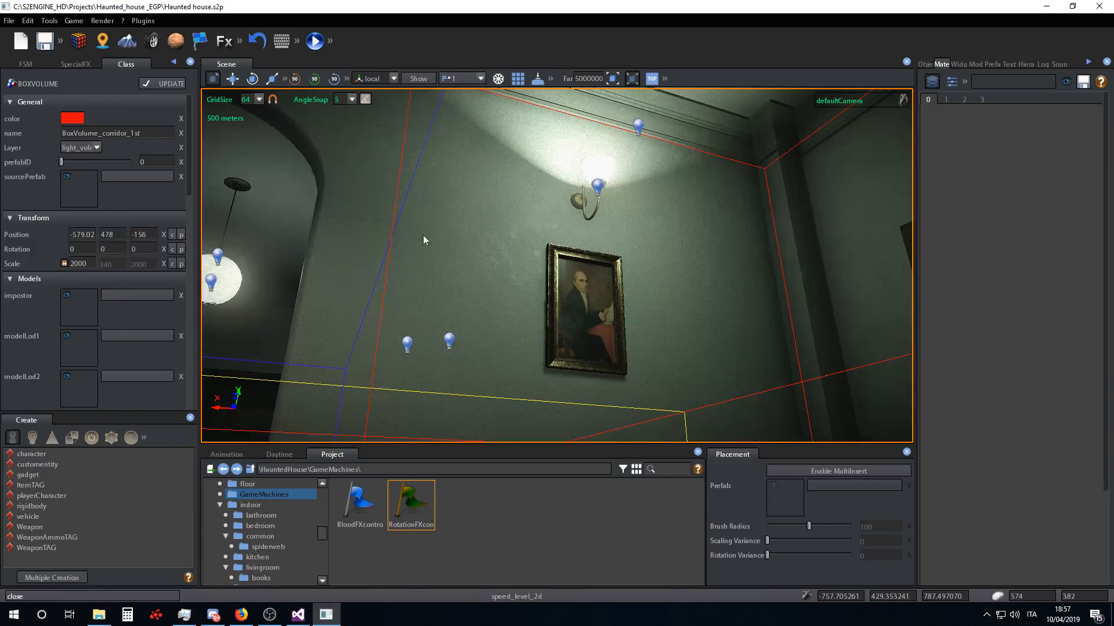
scroll(548, 235, up, 2)
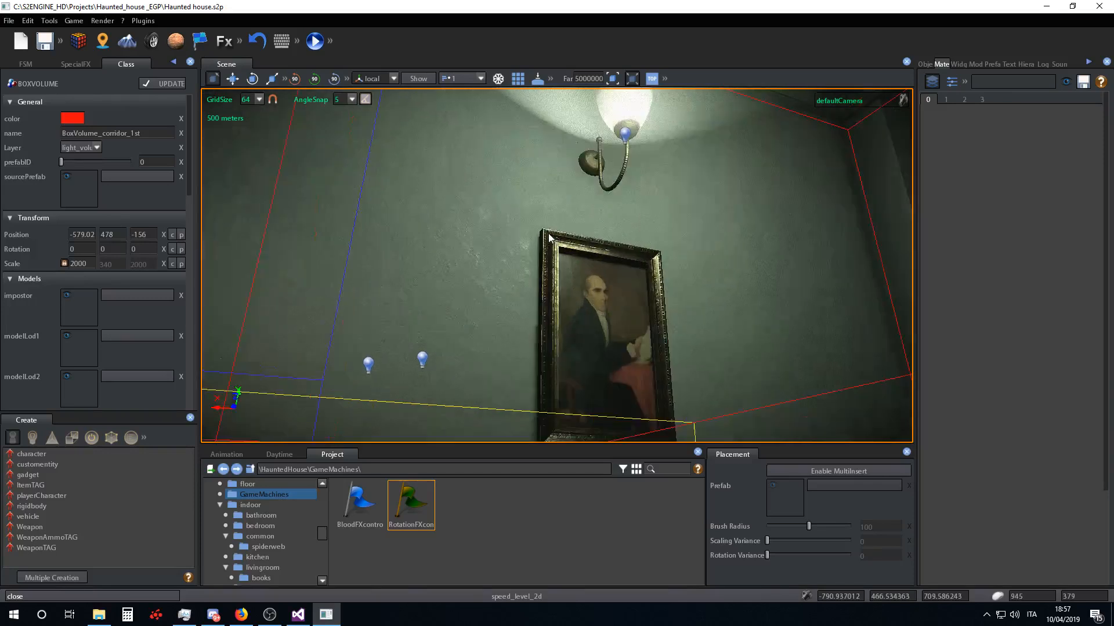
click(481, 217)
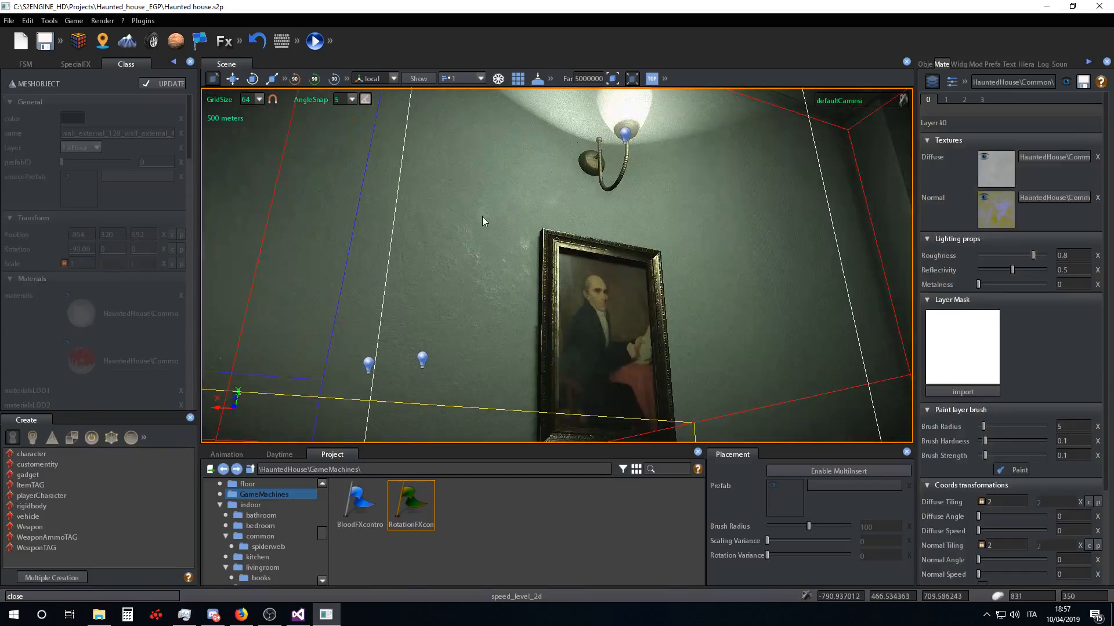
click(946, 99)
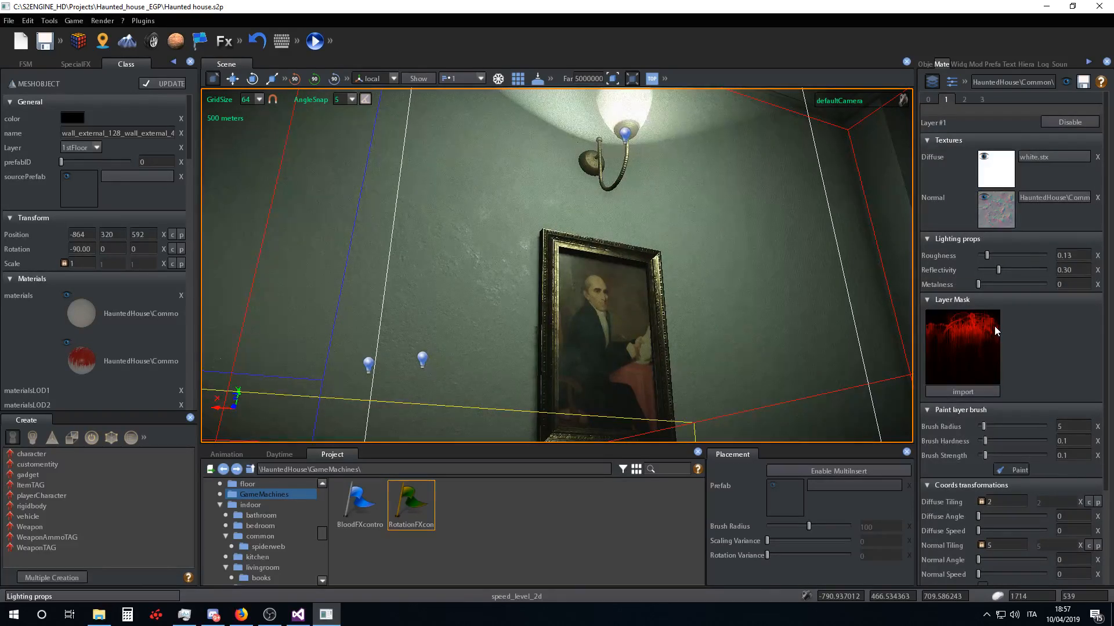
- Review layer 1's mask and properties, and set its Layer Alpha to 100
scroll(1035, 291, down, 3)
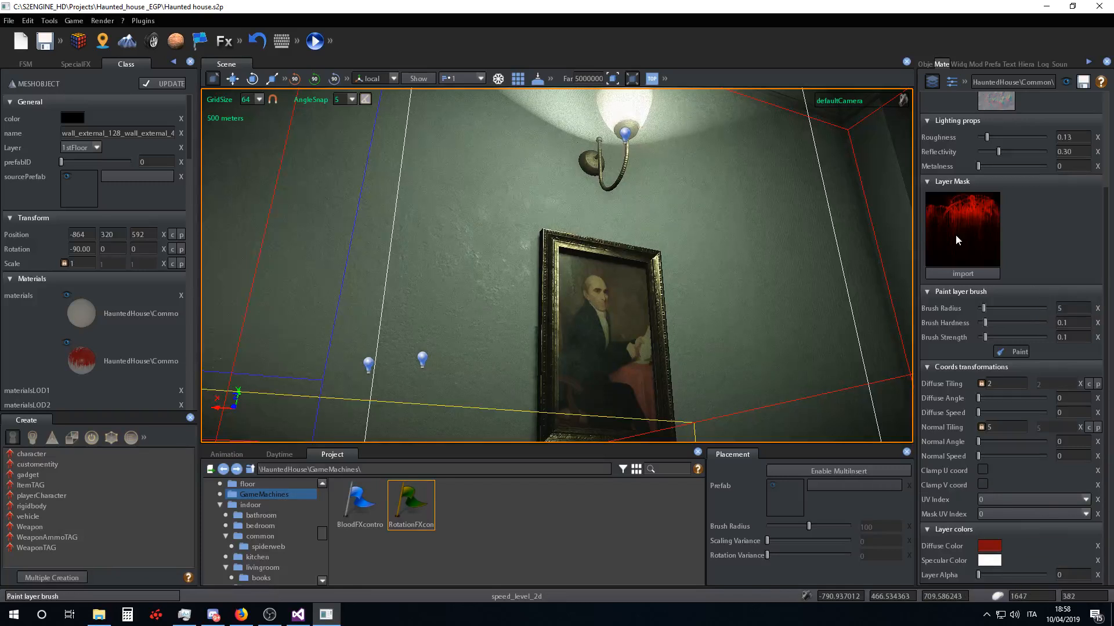
scroll(1055, 246, up, 2)
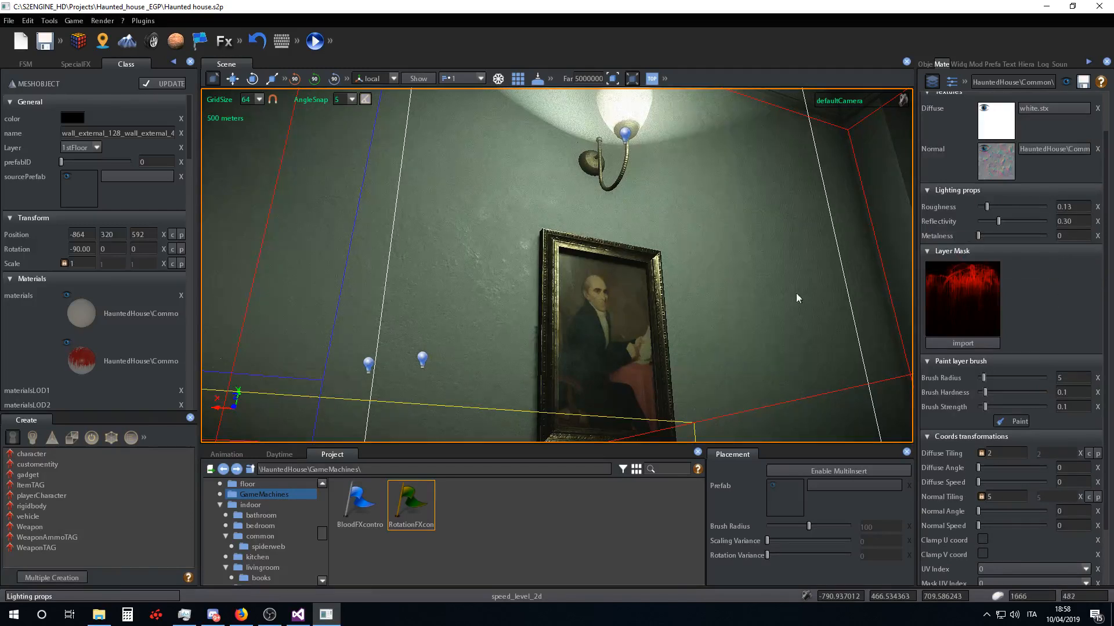
right_drag(732, 269, 733, 265)
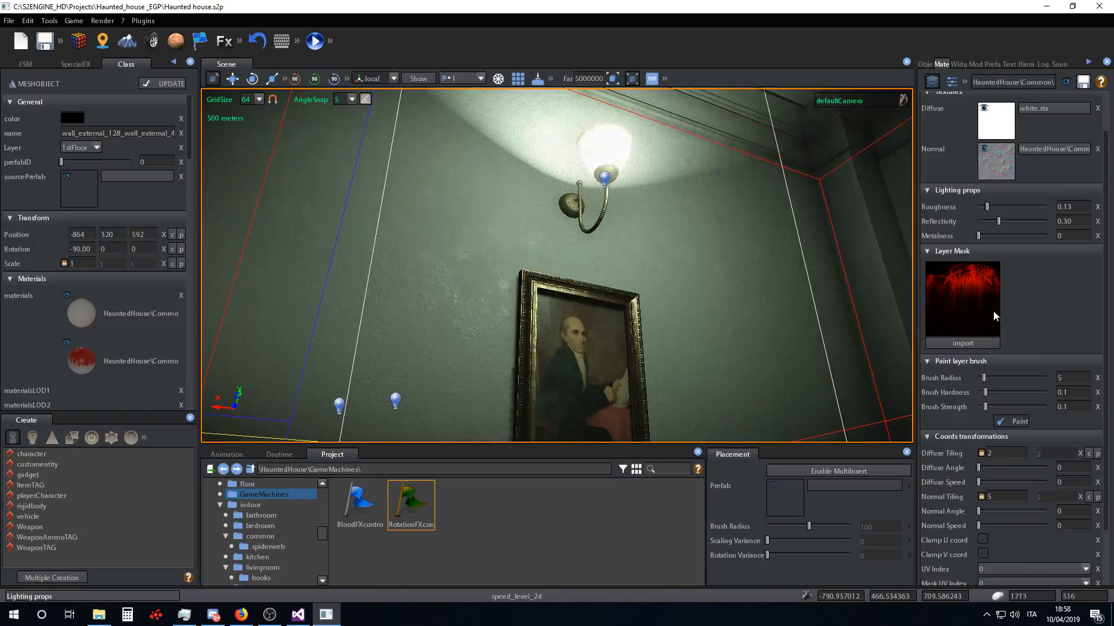
scroll(1052, 301, up, 2)
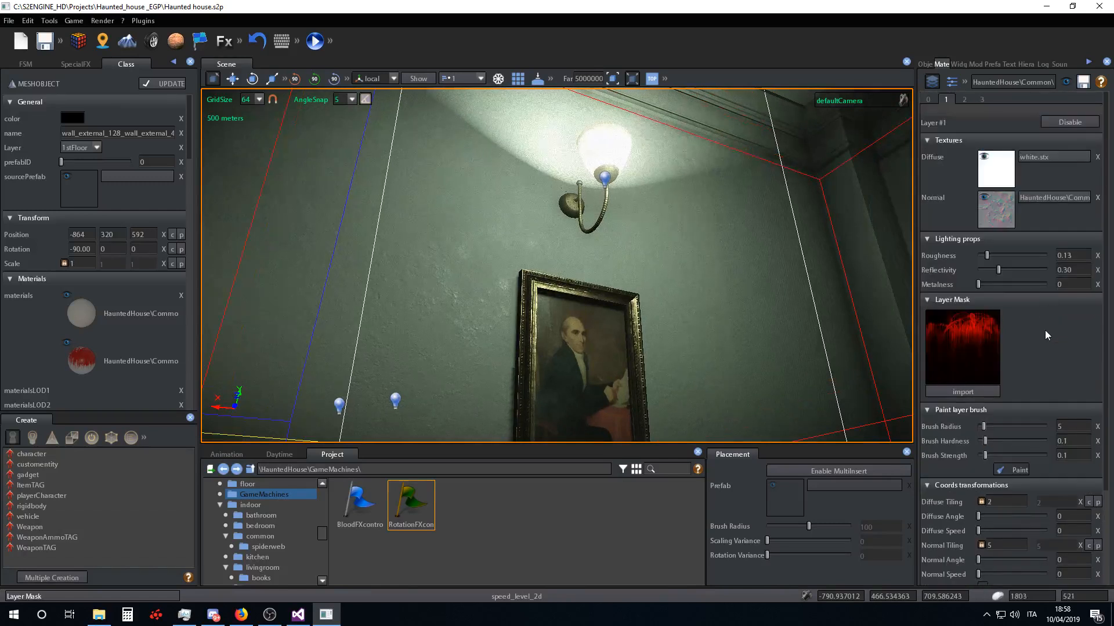
scroll(1045, 331, down, 5)
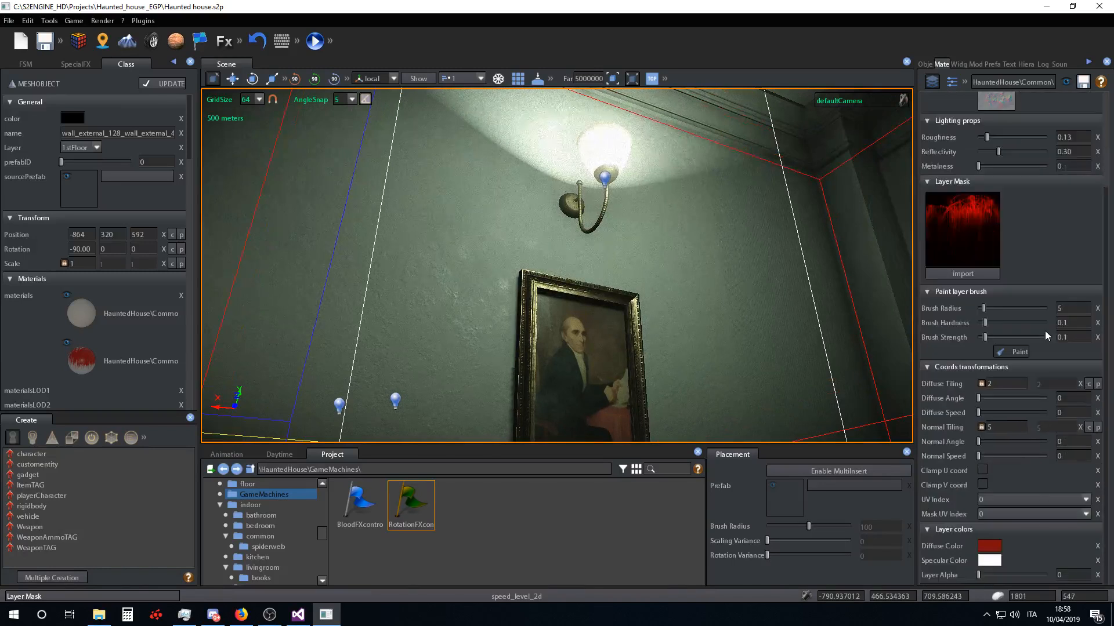
click(980, 576)
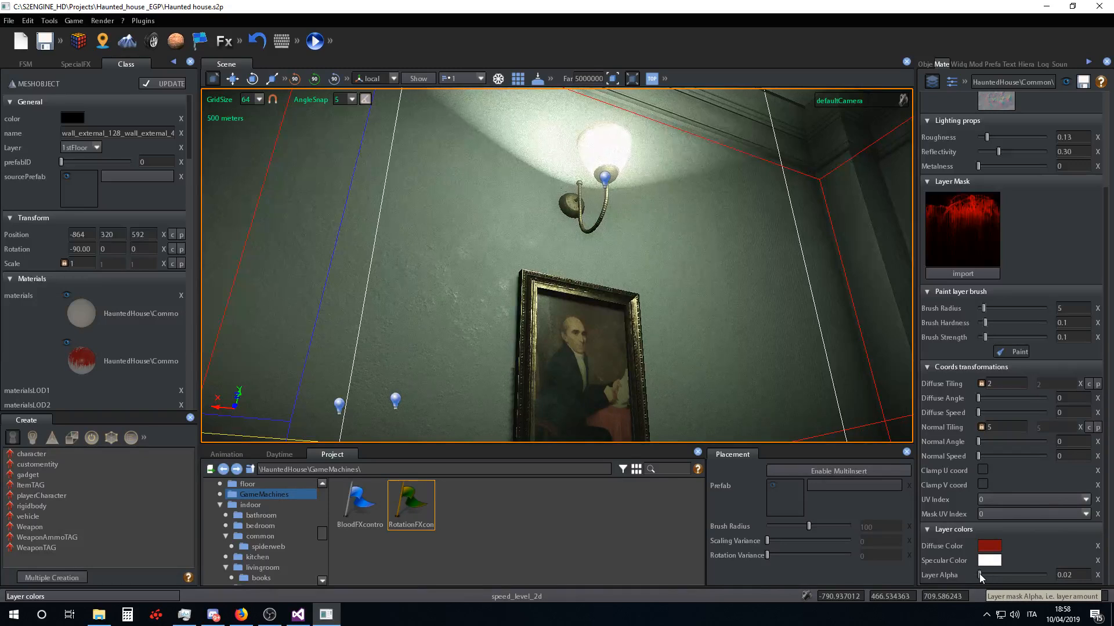
drag(979, 574, 1005, 576)
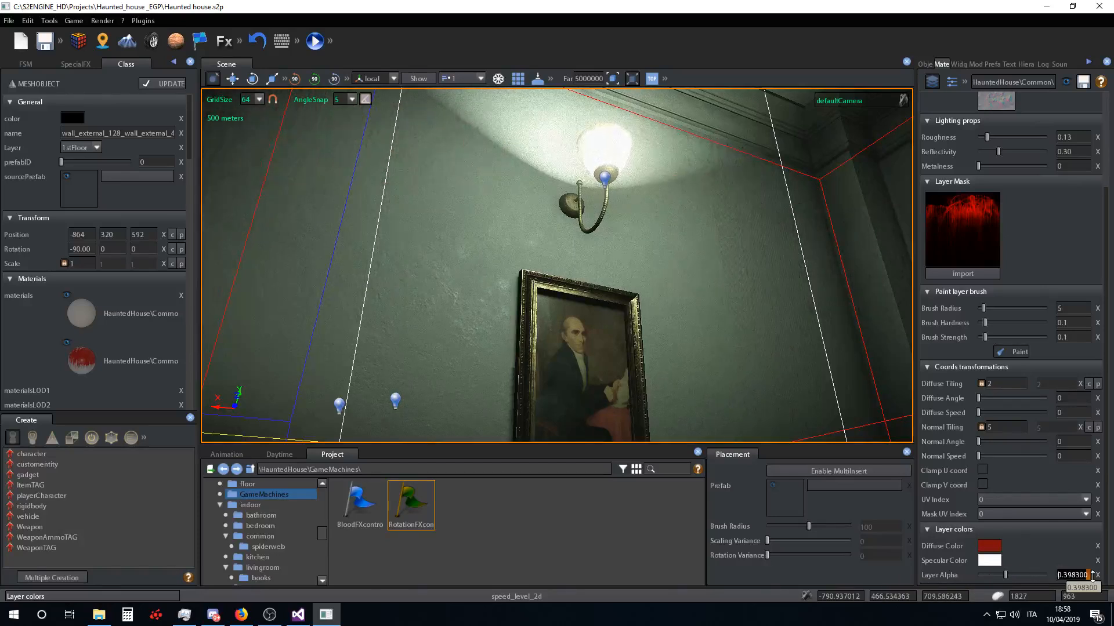
text(100)
key(Return)
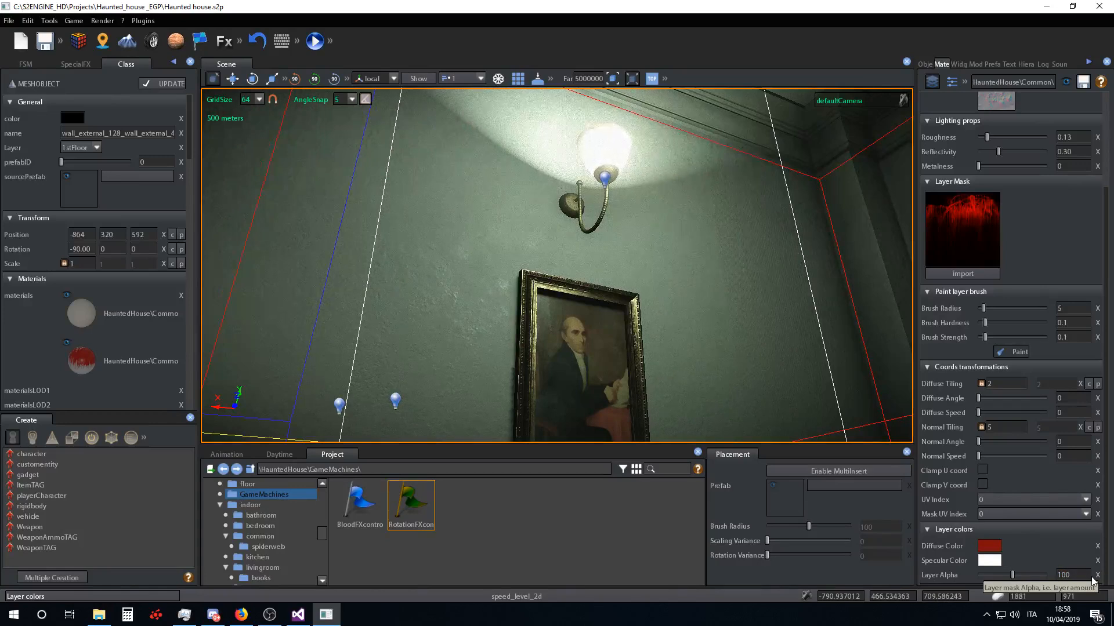
- Preview lower Layer Alpha values of 3.38, 5.08 and 0 for the blood layer on the corridor wall
drag(1012, 575, 980, 576)
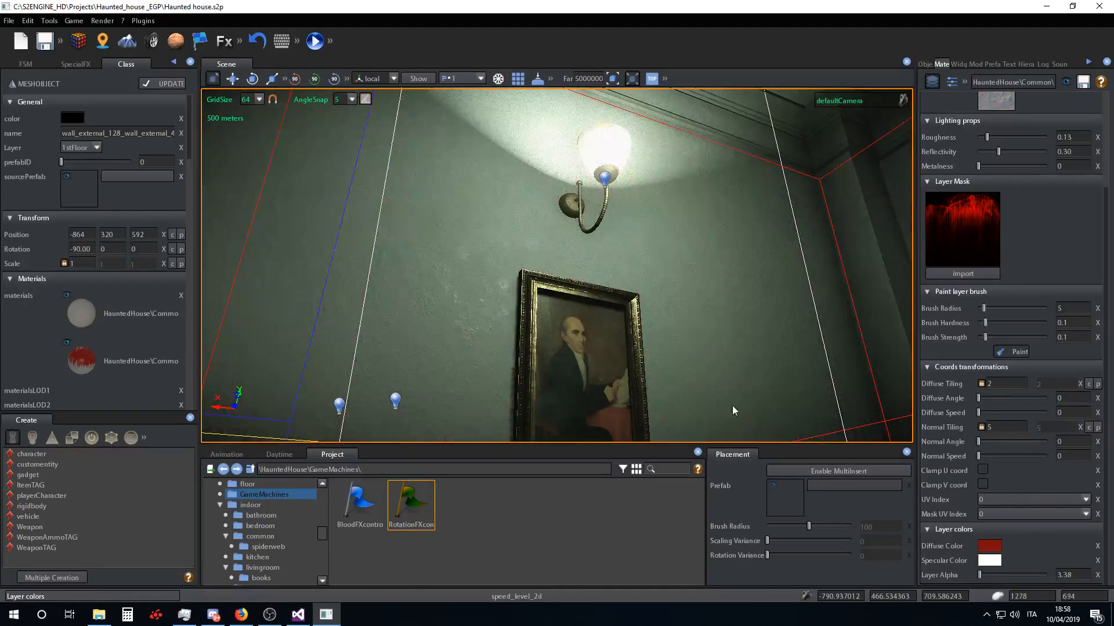
right_drag(733, 406, 731, 355)
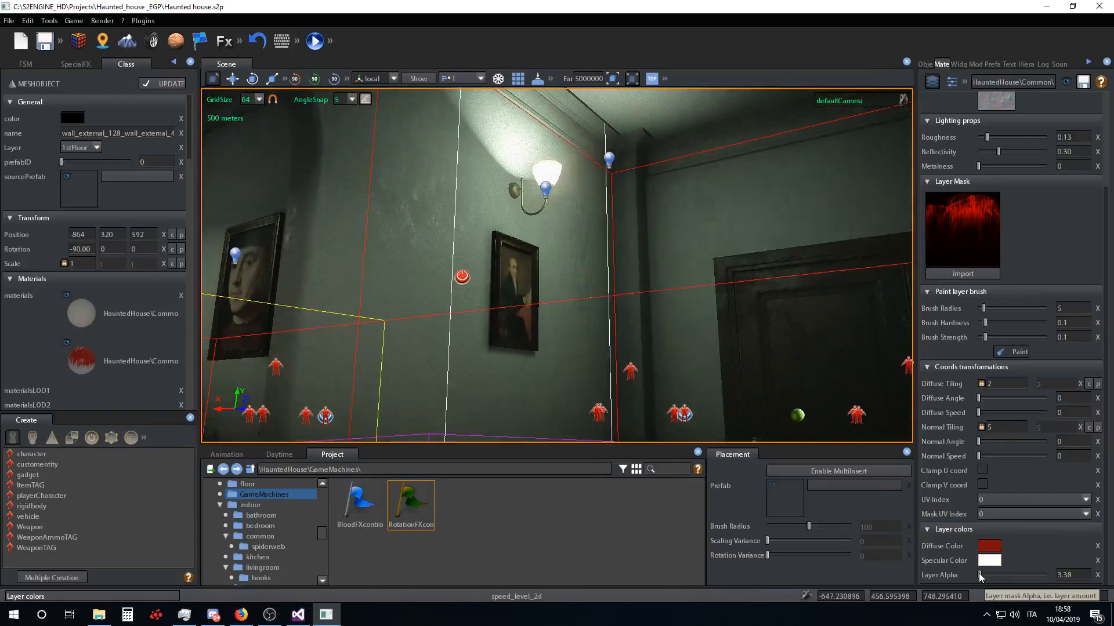
drag(979, 575, 980, 580)
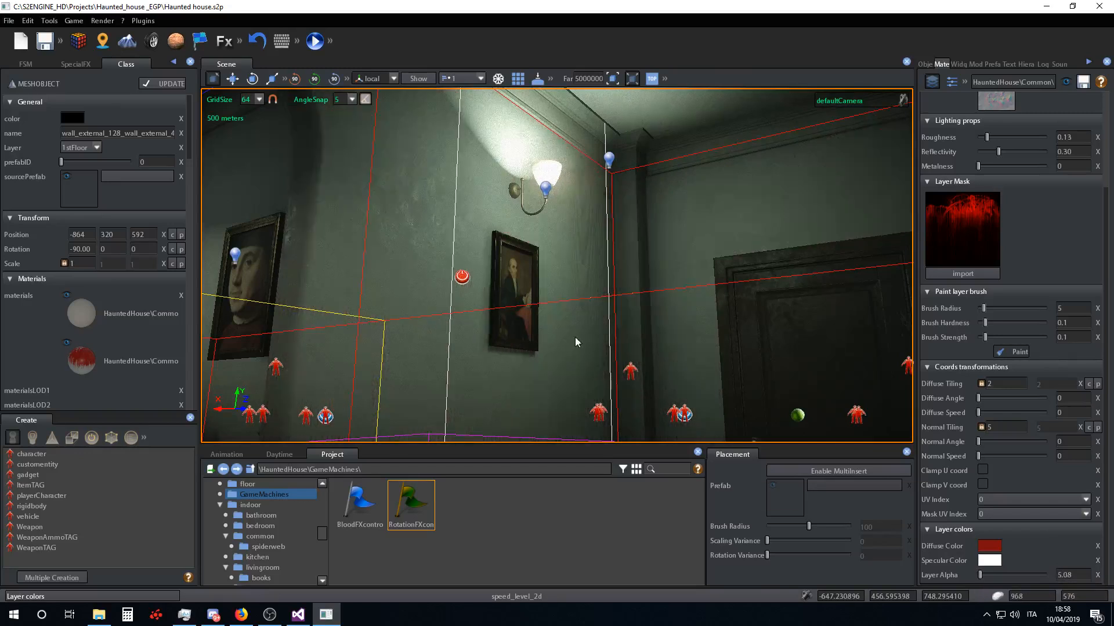
mouse_move(576, 337)
right_down()
mouse_move(568, 319)
mouse_move(544, 323)
mouse_move(590, 326)
right_up()
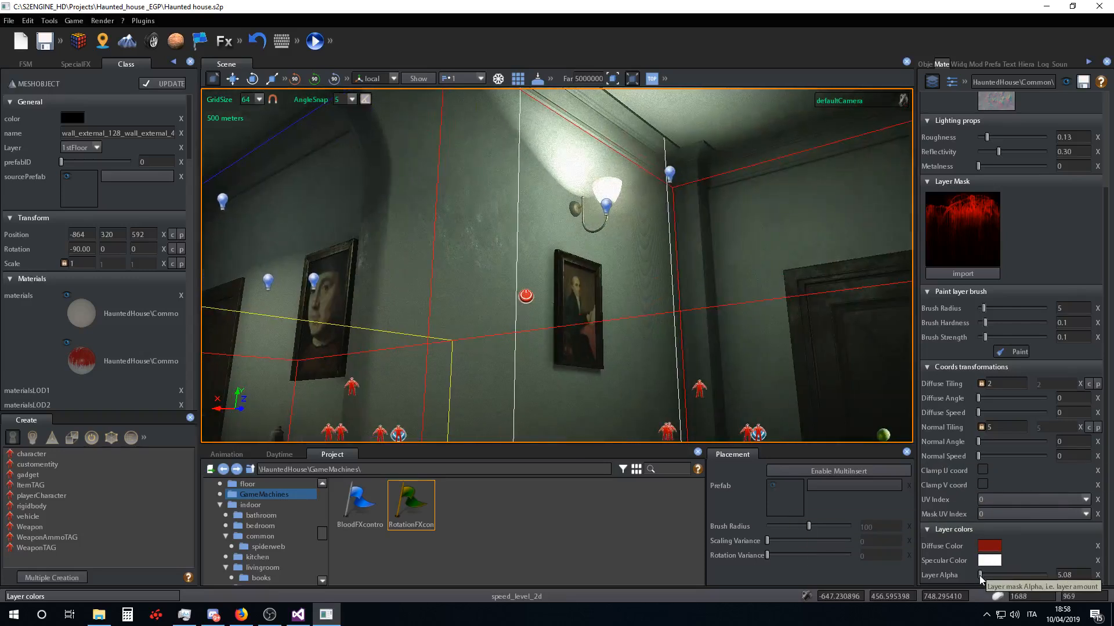
drag(979, 575, 979, 579)
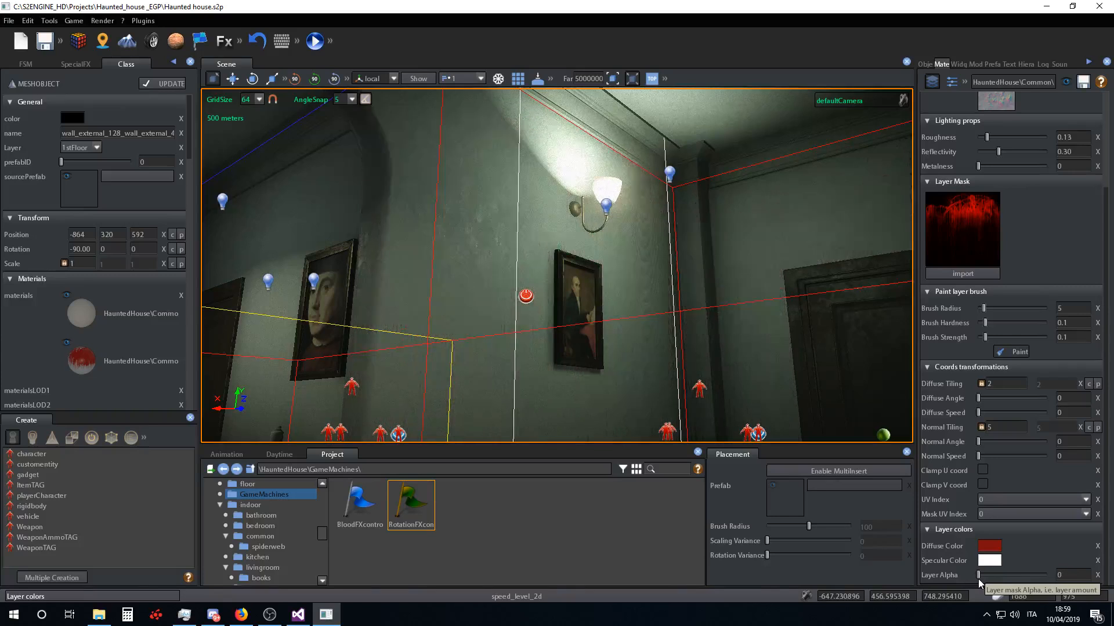
- Select the blood_FX_box volume near the lower part of the corridor wall
right_drag(706, 315, 646, 308)
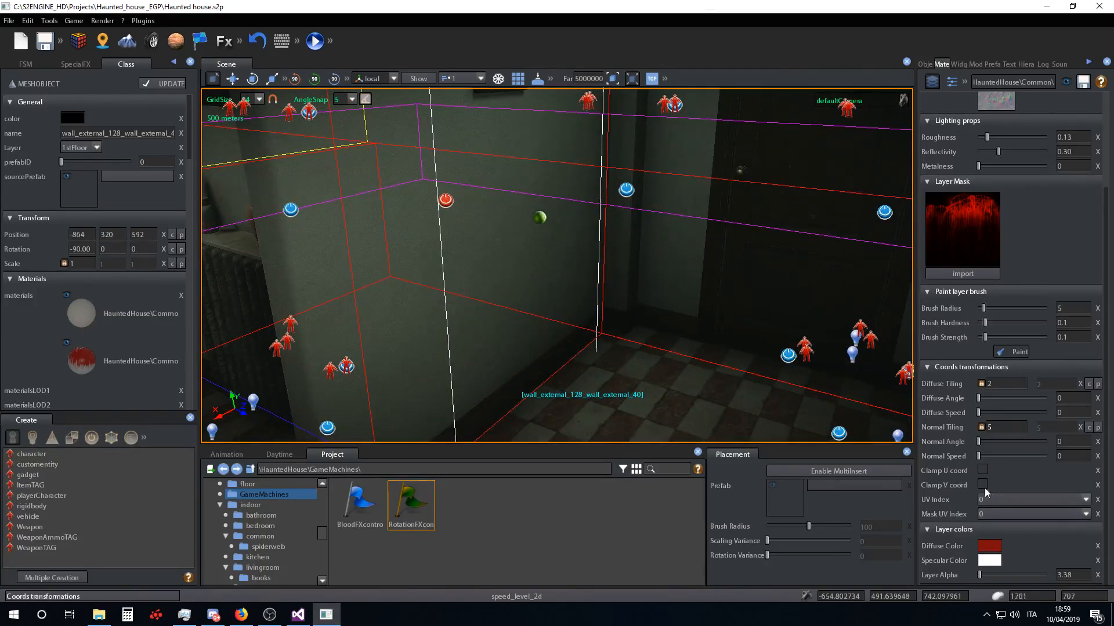
right_drag(646, 315, 615, 305)
scroll(614, 301, up, 3)
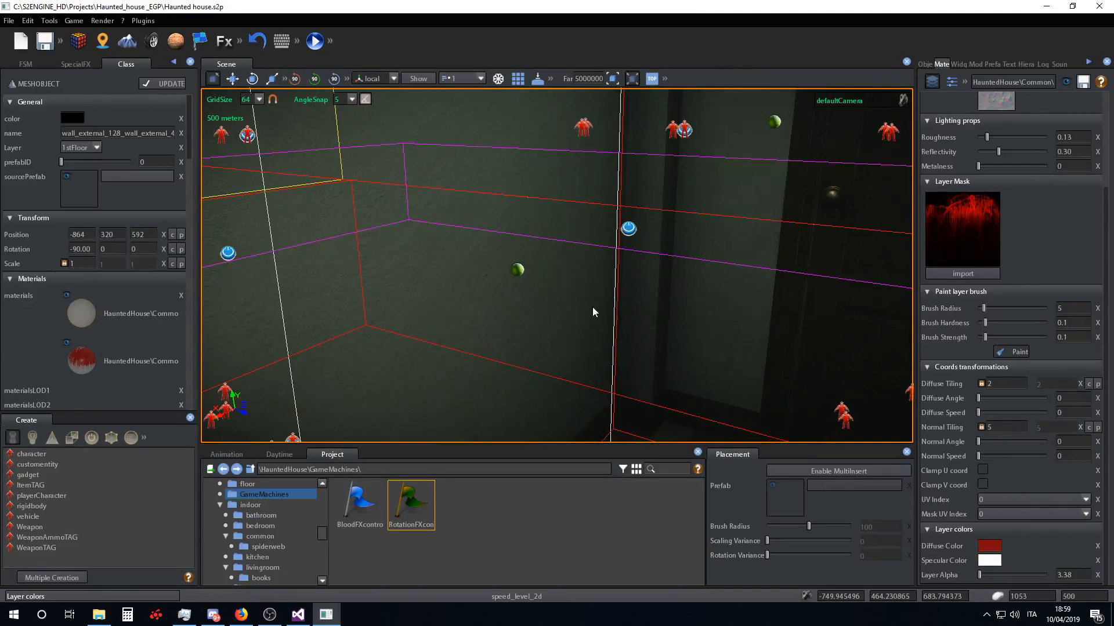
click(517, 271)
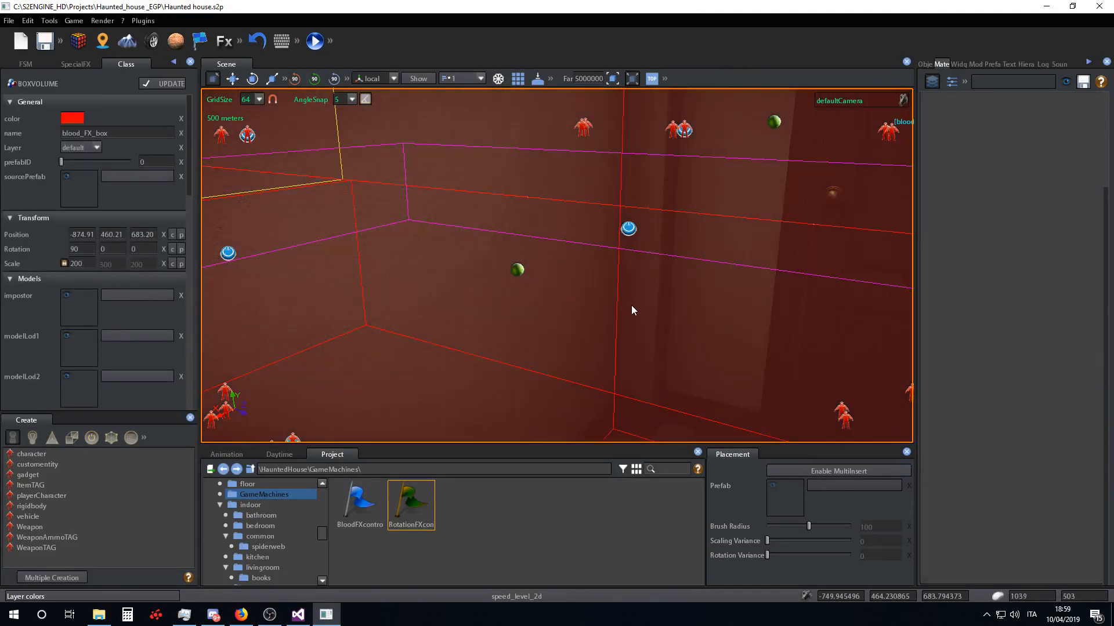
- Select the helper_1 object on the corridor wall and examine its placement relative to the surrounding volumes and door
scroll(632, 305, up, 3)
right_drag(631, 305, 590, 312)
click(657, 267)
scroll(644, 299, down, 3)
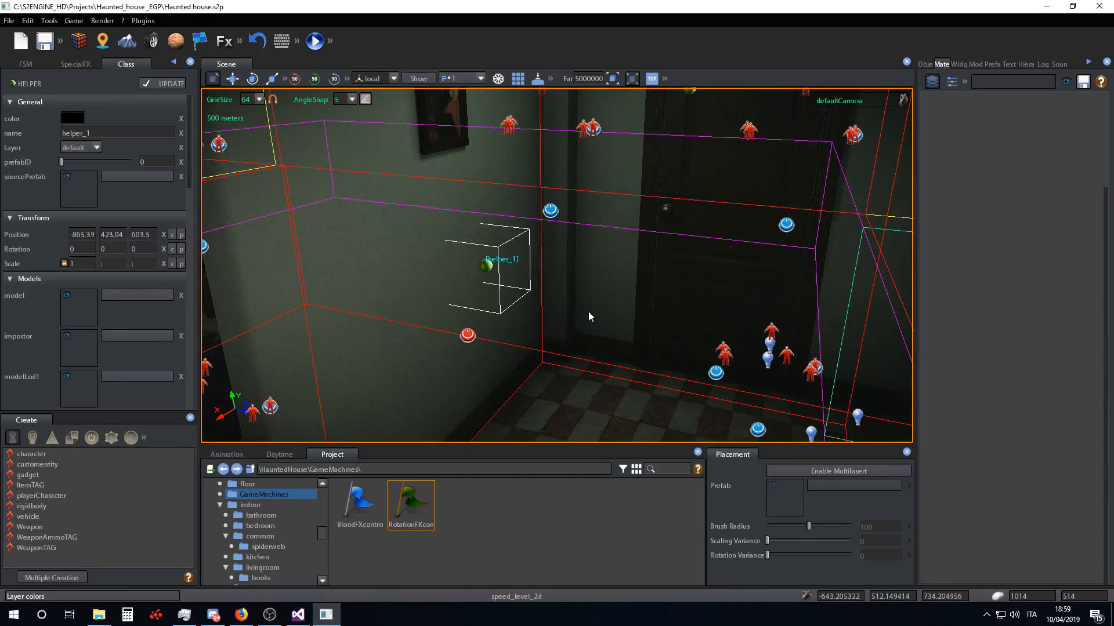
right_drag(507, 279, 527, 285)
scroll(528, 284, down, 2)
middle_drag(528, 284, 530, 273)
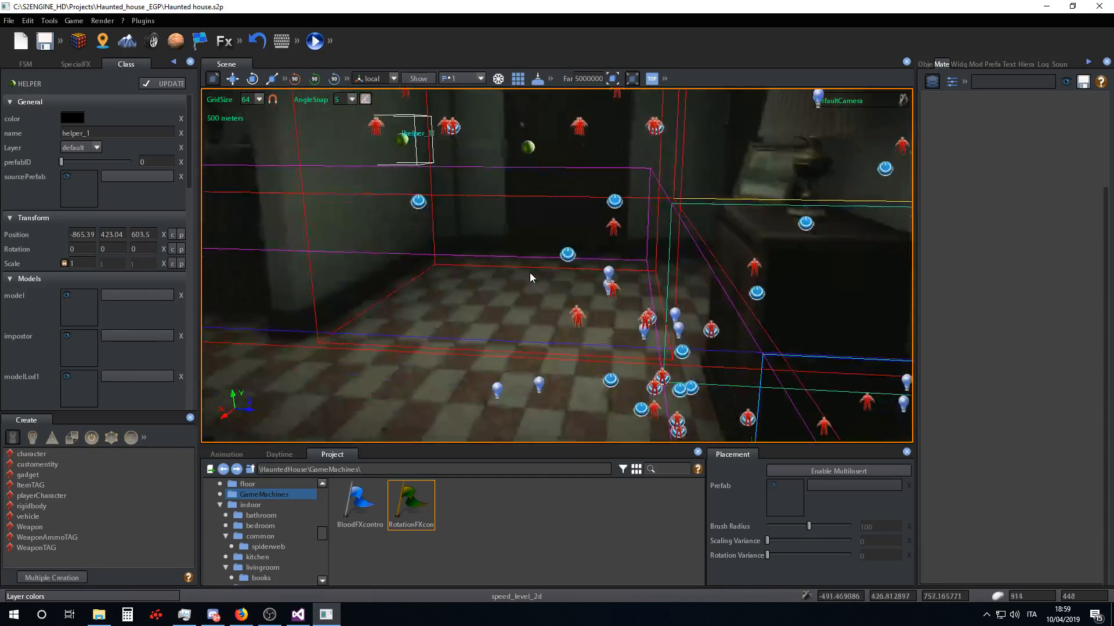
right_drag(530, 274, 527, 265)
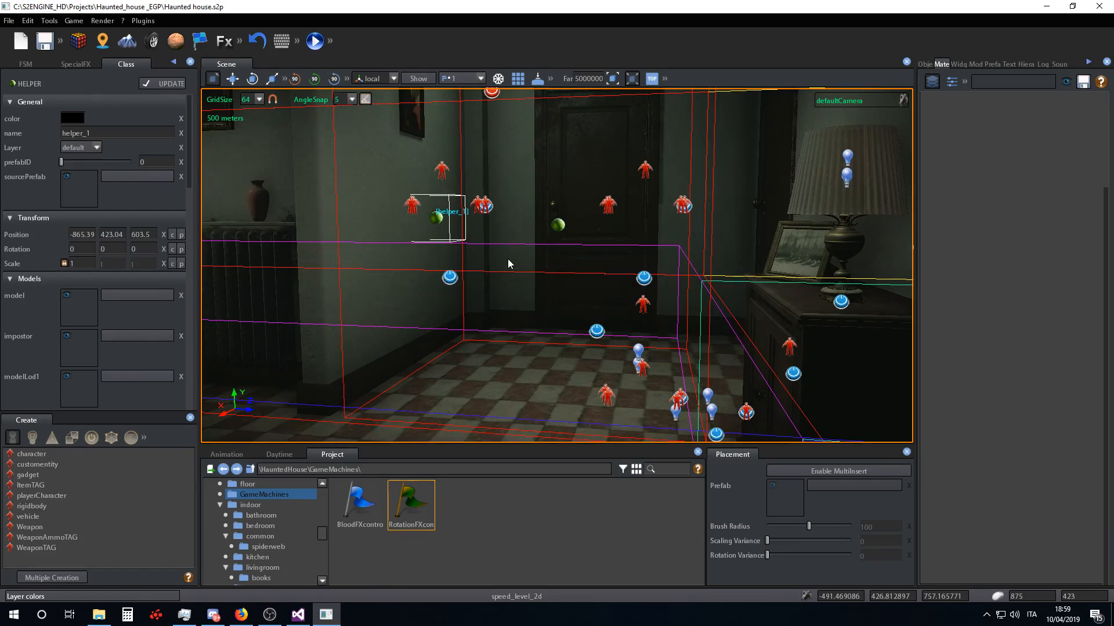
scroll(542, 278, up, 3)
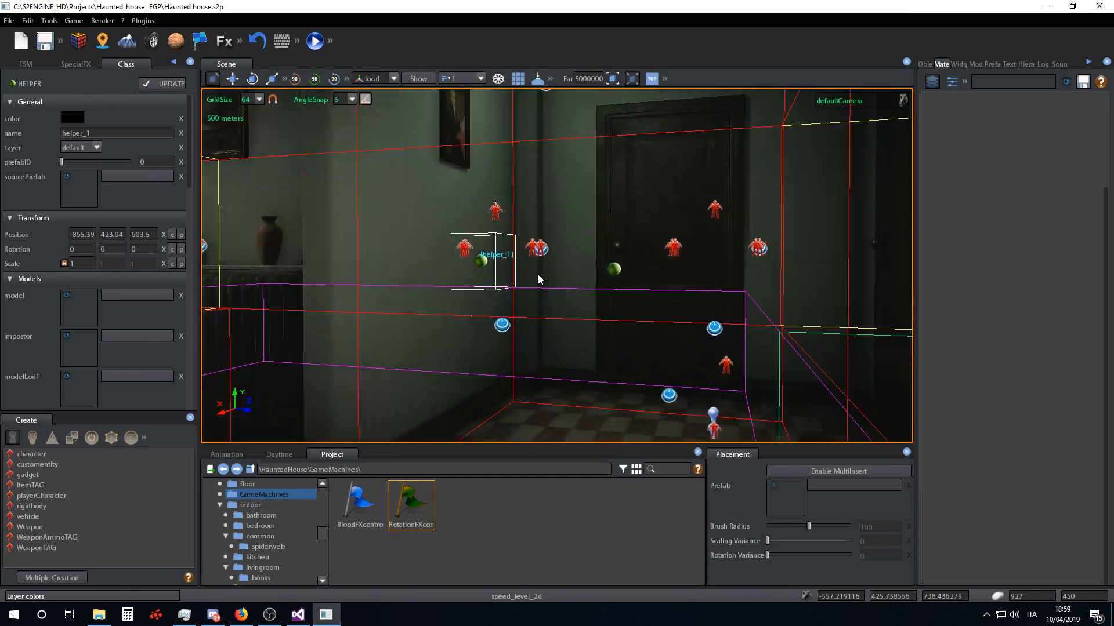
- Inspect the BloodFXcontroller game machine and bring all of its states into view in the graph
scroll(552, 284, up, 2)
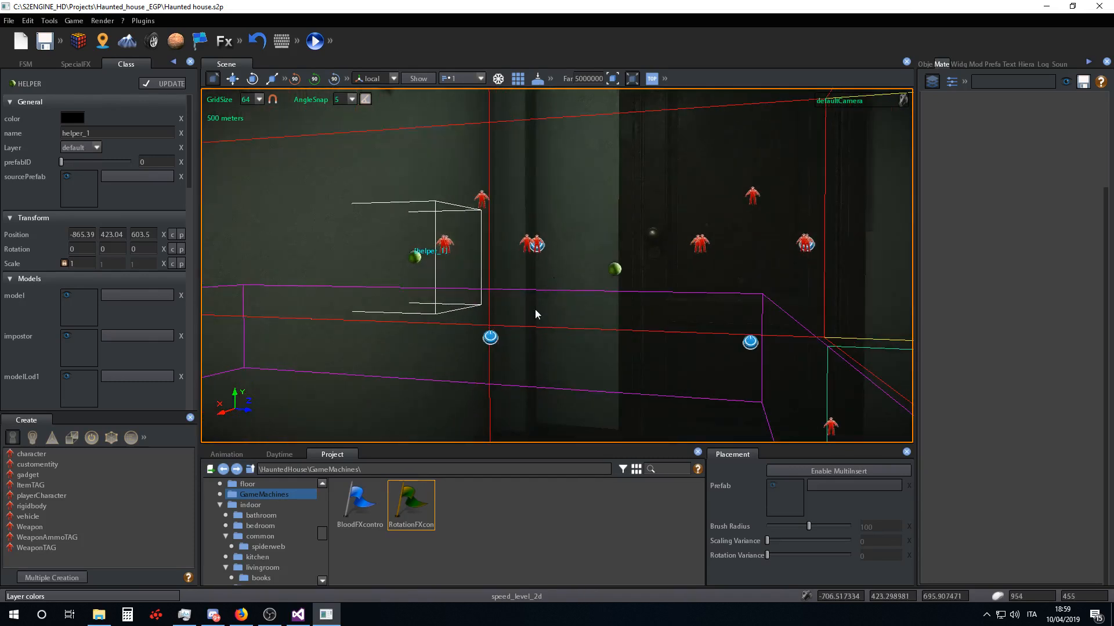
click(356, 506)
right_click(358, 510)
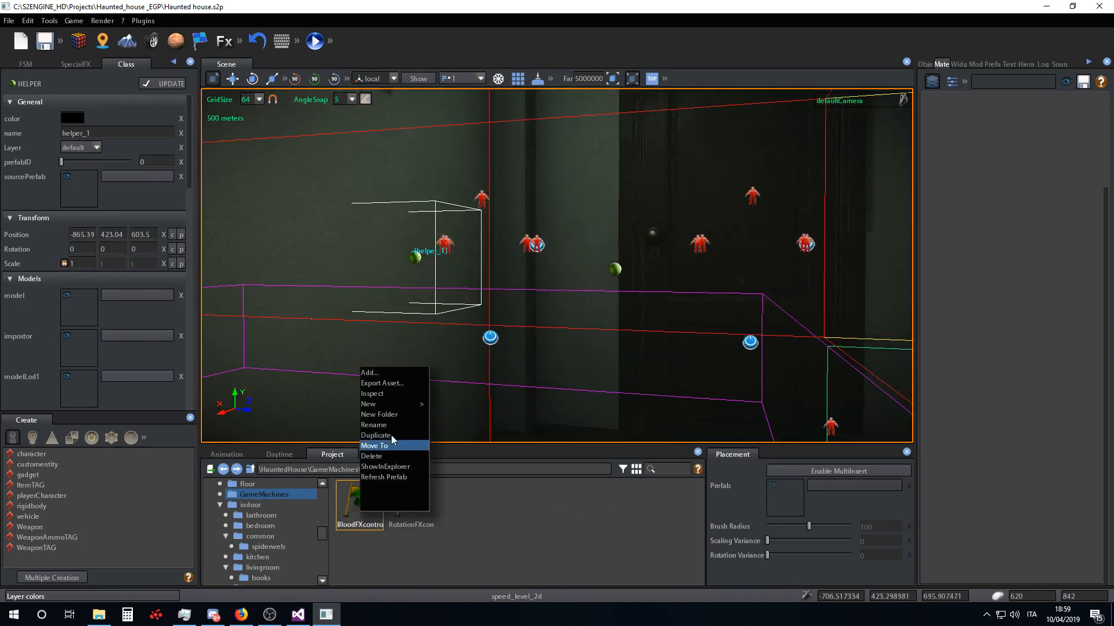
click(374, 393)
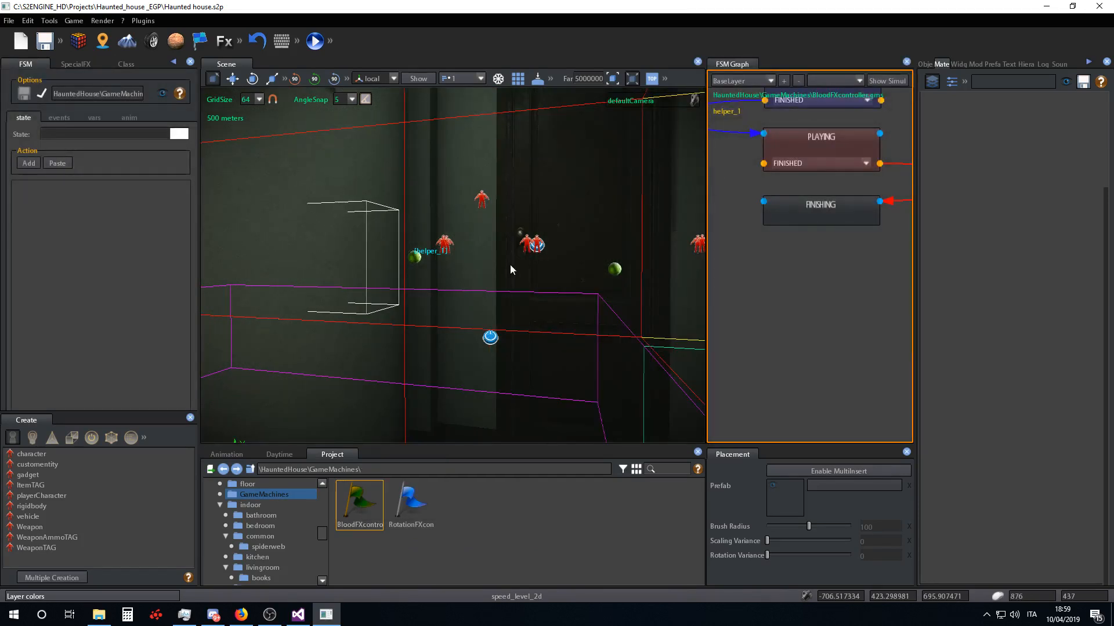
scroll(511, 268, up, 2)
right_drag(510, 268, 493, 286)
scroll(493, 285, down, 1)
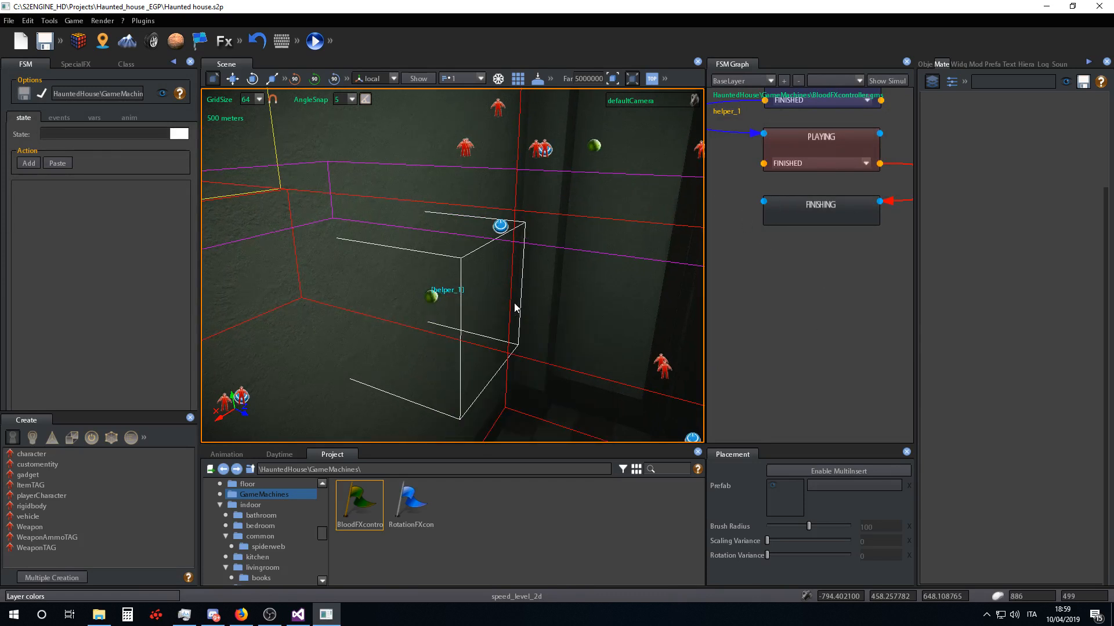
middle_drag(819, 314, 816, 370)
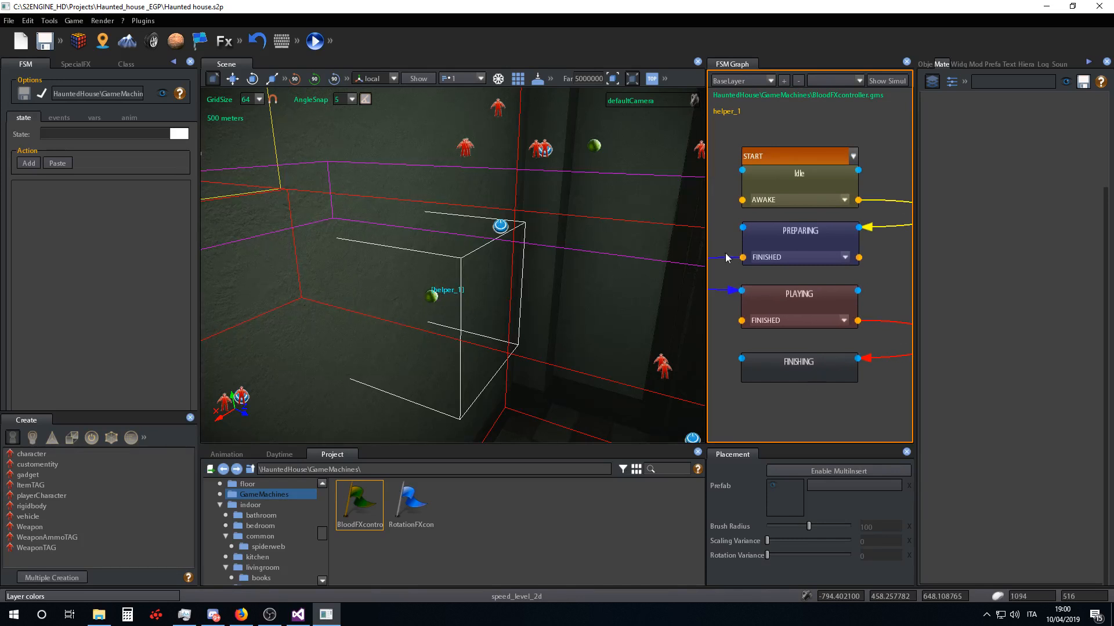
- Examine the Idle state's SetMaterialAlpha and SetMaterialLayerAlpha actions and the corridor wall they affect
click(789, 183)
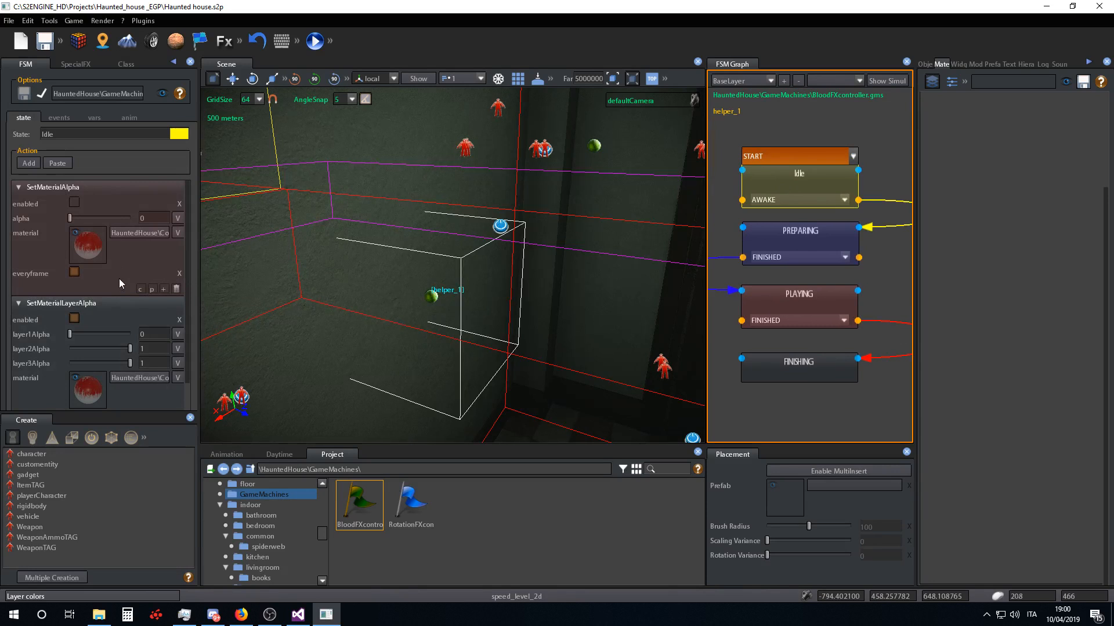
scroll(124, 267, down, 1)
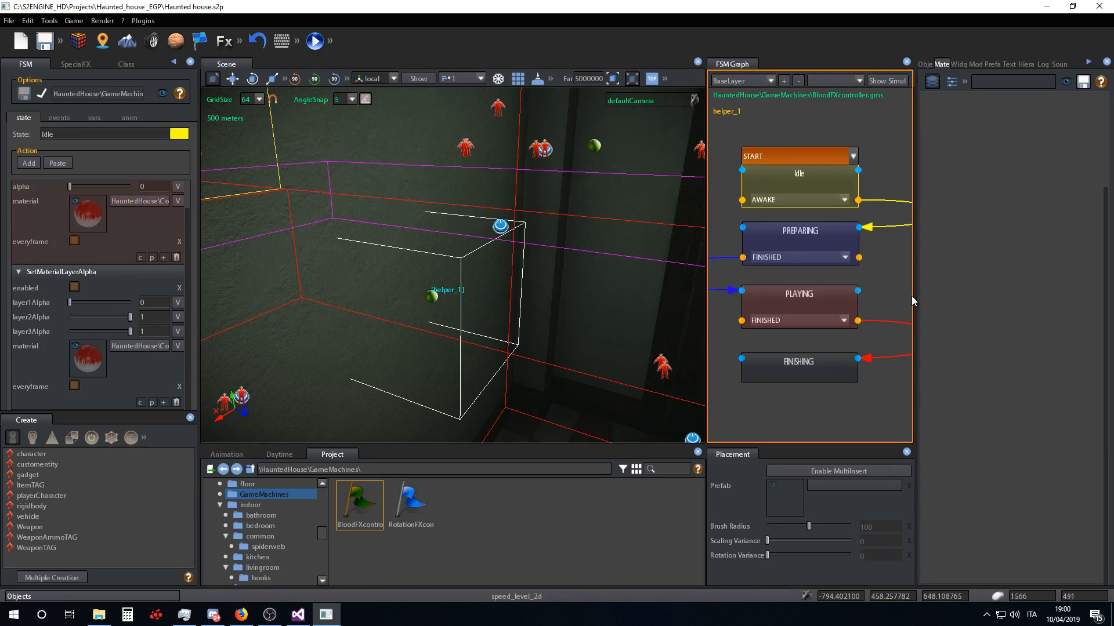
scroll(972, 260, up, 3)
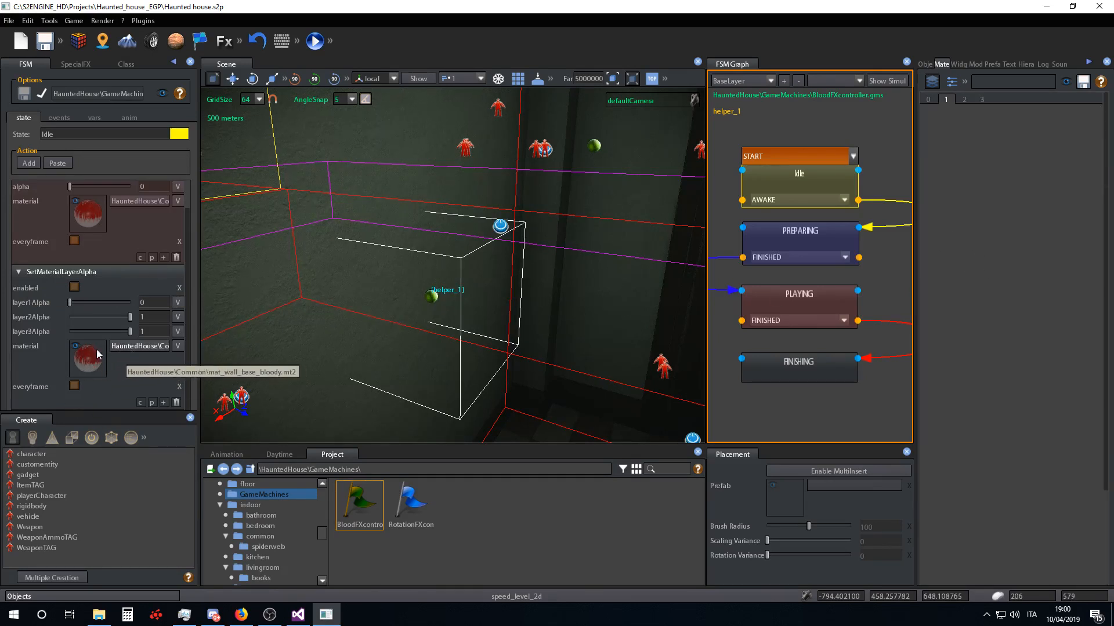
right_drag(439, 338, 475, 292)
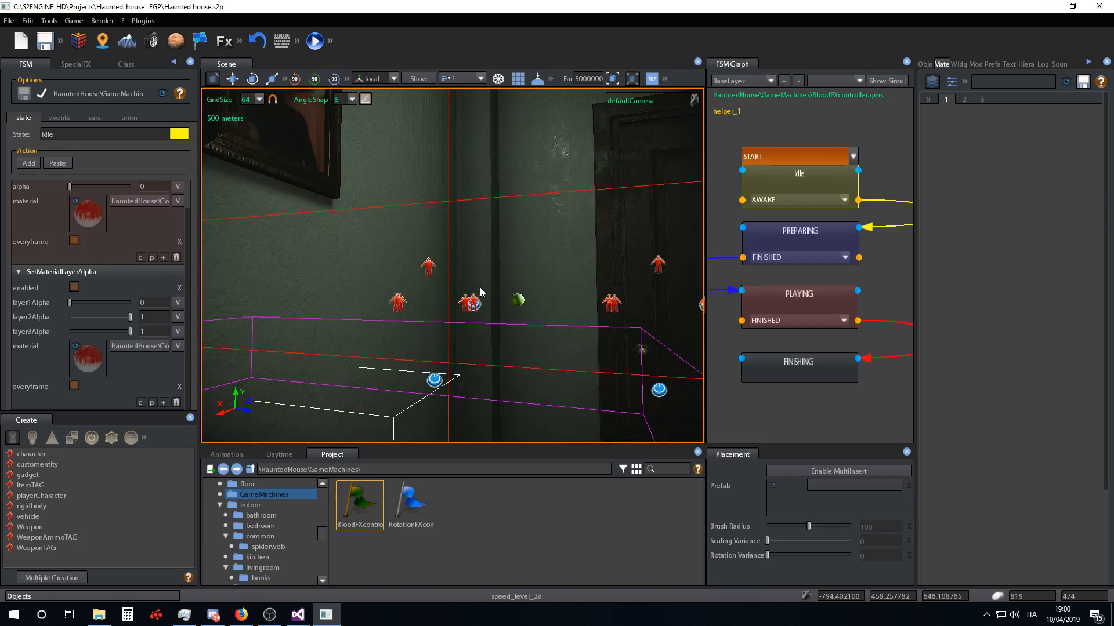
- Open the mat_wall_base_bloody material used by the Idle state's SetMaterialLayerAlpha action and find layer 1's Layer Alpha
click(951, 83)
mouse_move(444, 247)
right_down()
mouse_move(440, 232)
mouse_move(429, 240)
right_up()
right_click(149, 343)
click(189, 348)
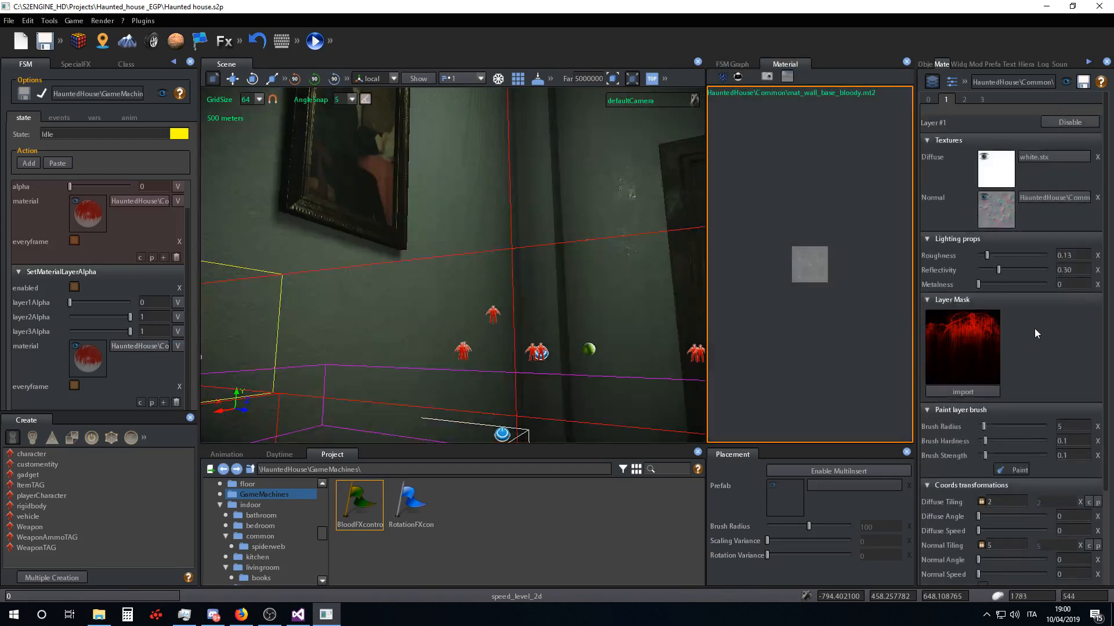
scroll(1033, 327, down, 3)
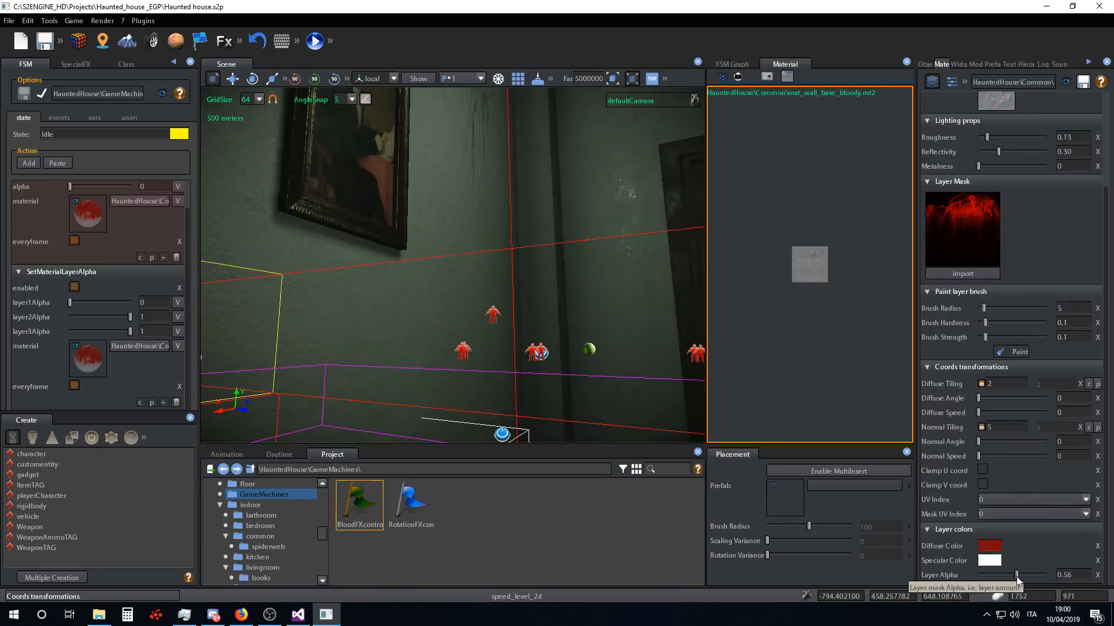
- Preview different Layer Alpha values for layer 1 on the wall, including 0.51, and set it to 1
mouse_move(1016, 576)
mouse_down()
mouse_move(996, 576)
mouse_move(1028, 578)
mouse_move(979, 577)
mouse_up()
right_drag(573, 260, 522, 211)
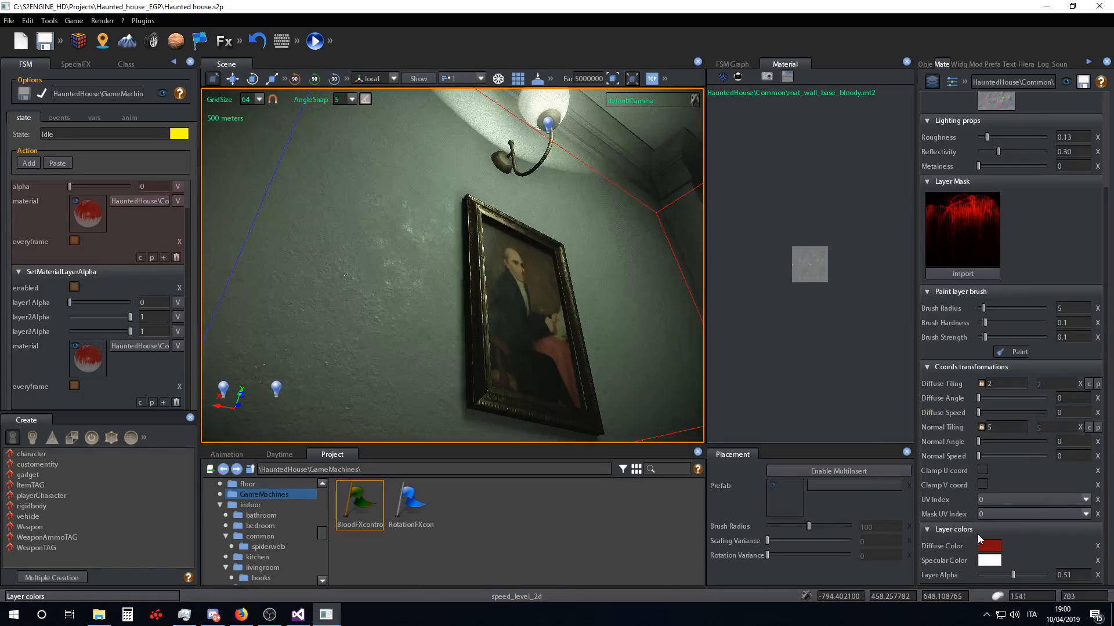
drag(1013, 574, 949, 572)
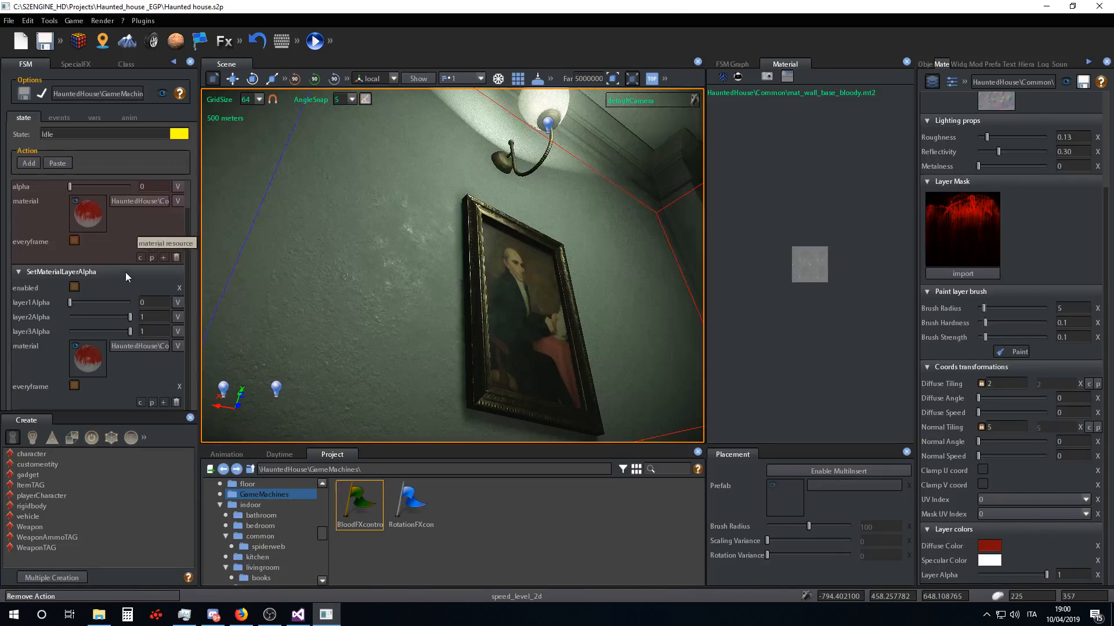
- Return to the game machine graph and review the Idle state's material alpha actions and the PREPARING state's Timer
click(733, 64)
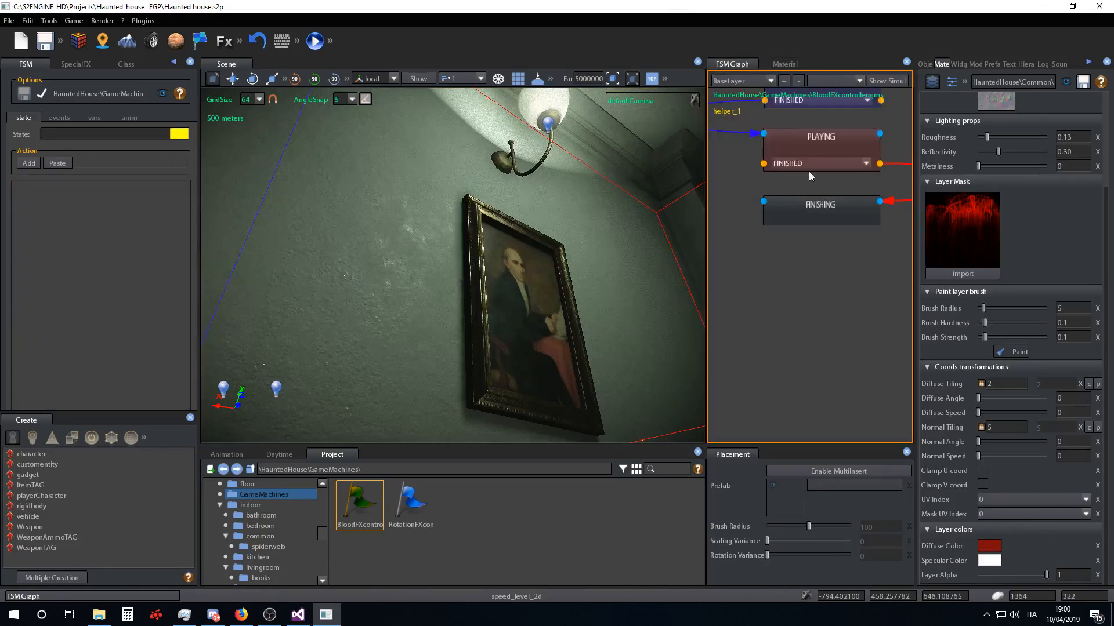
click(815, 176)
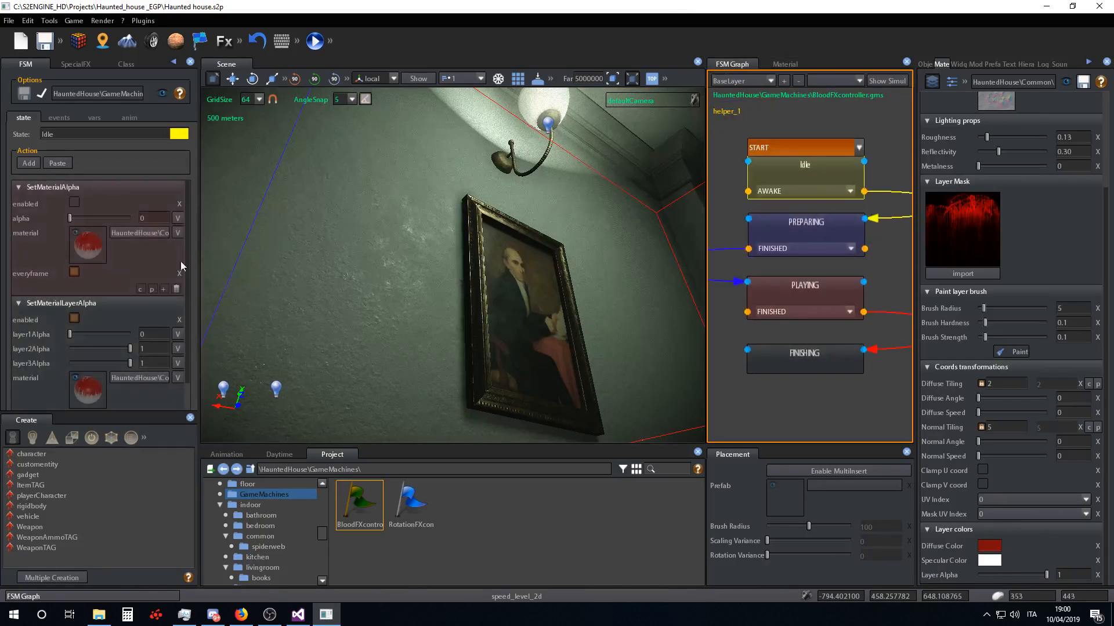
scroll(123, 248, down, 1)
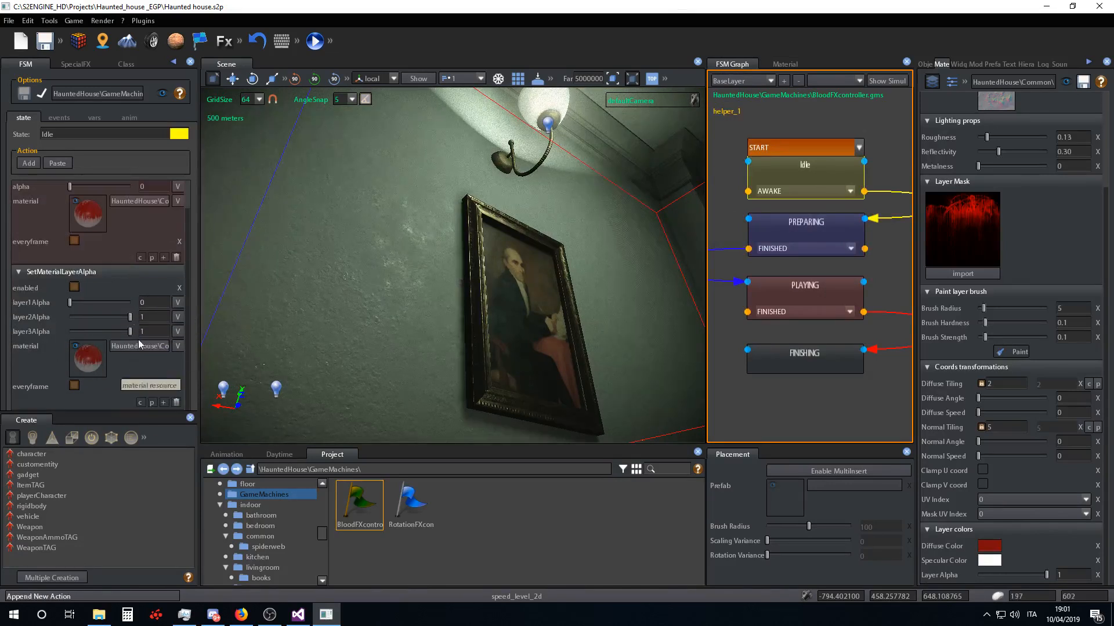
click(778, 232)
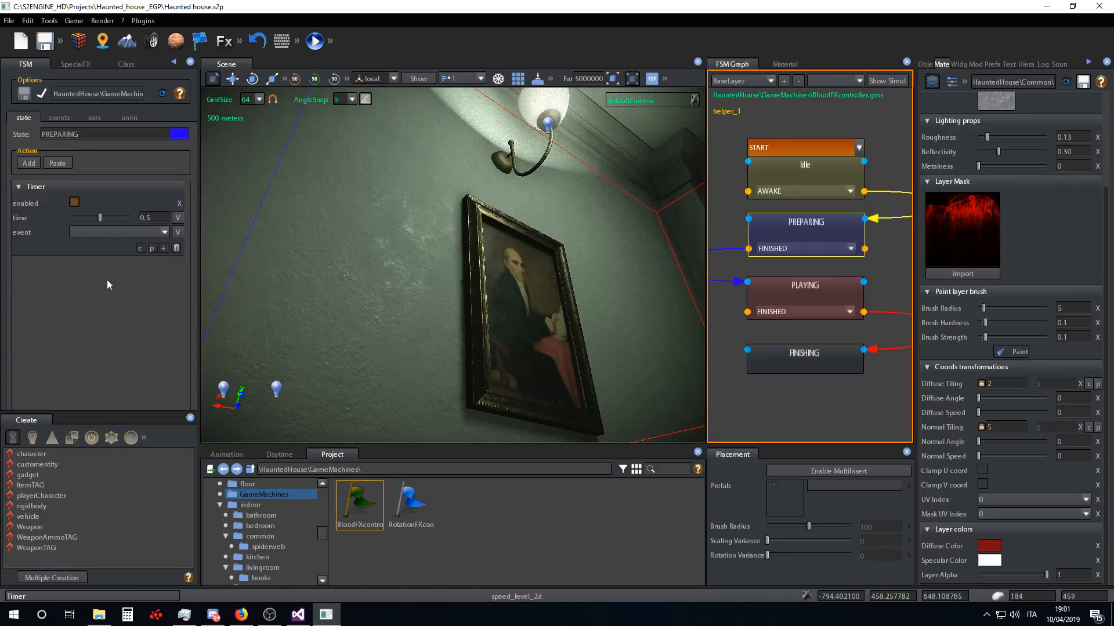
- Review the PLAYING state's FloatAnimate, SetMaterialAlpha, SetMaterialLayerAlpha and PlaySound actions
click(805, 291)
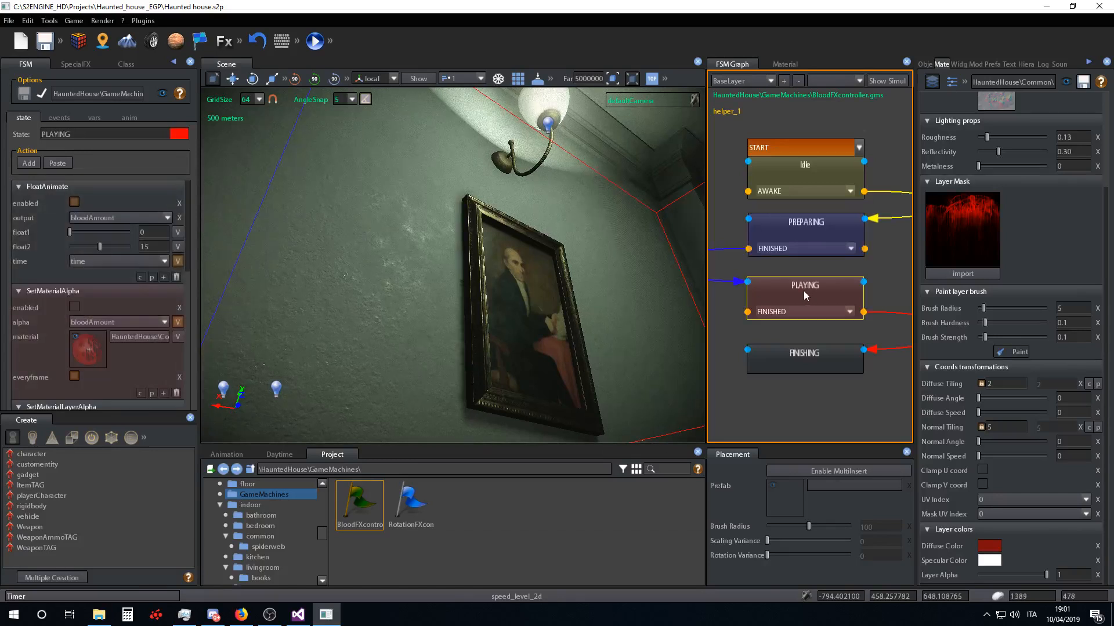
scroll(127, 269, down, 5)
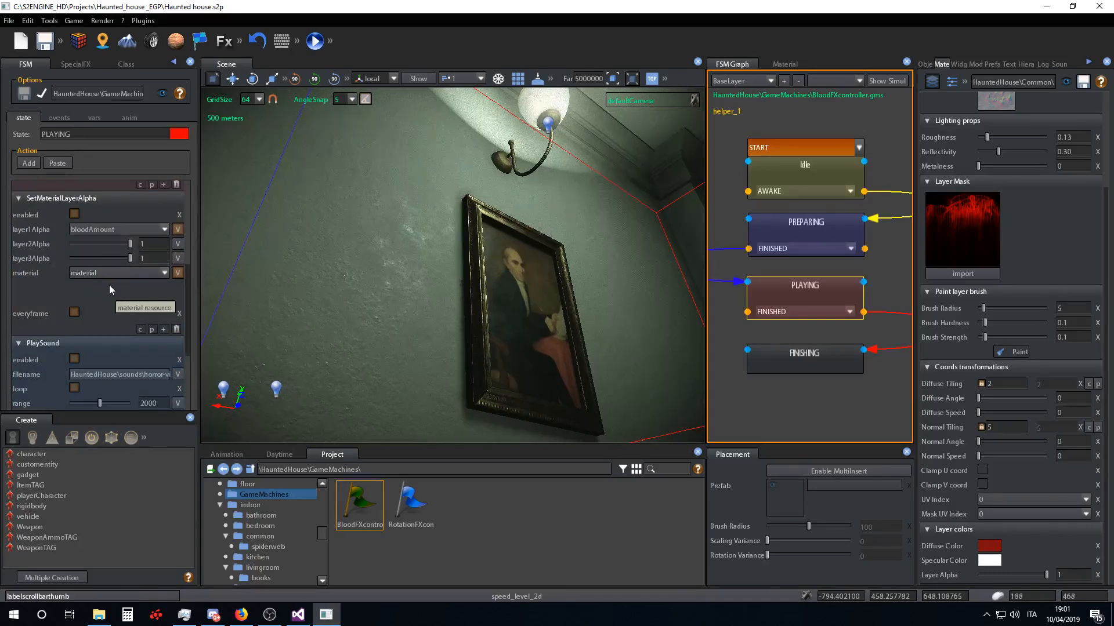
scroll(98, 279, up, 3)
scroll(99, 280, up, 2)
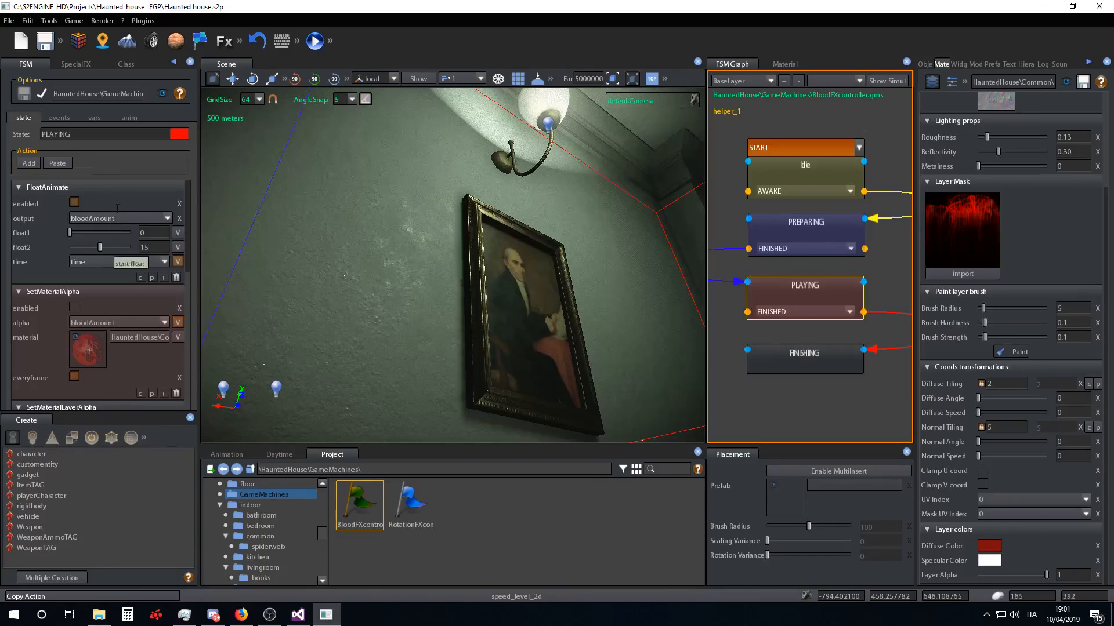
- Examine the game machine's variables and params, and the matching time and material fsmParams on helper_1
click(96, 119)
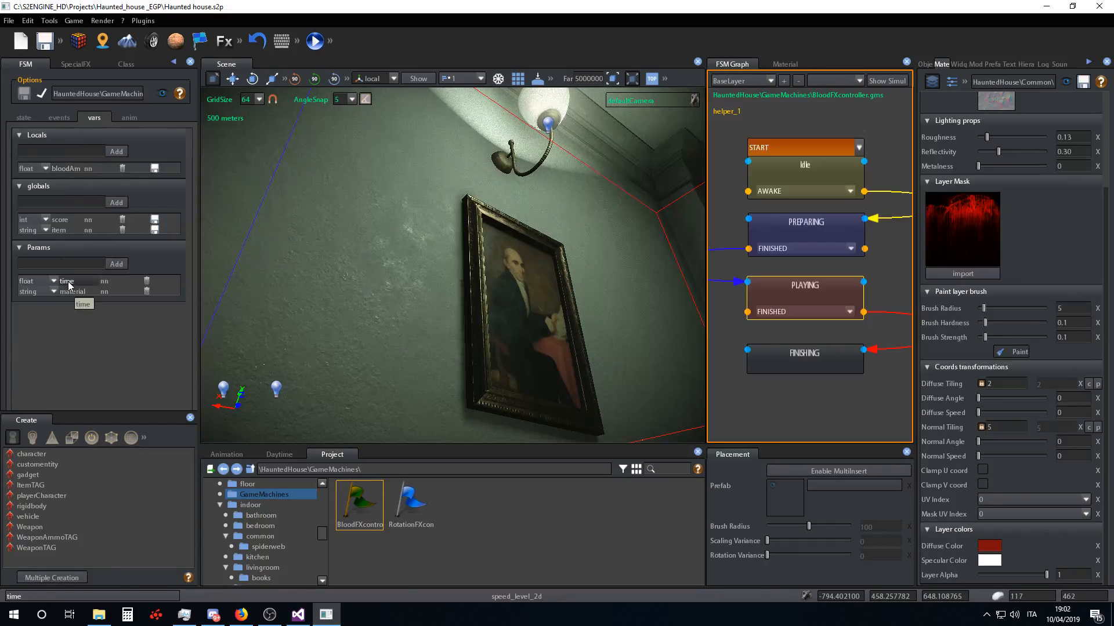
click(25, 119)
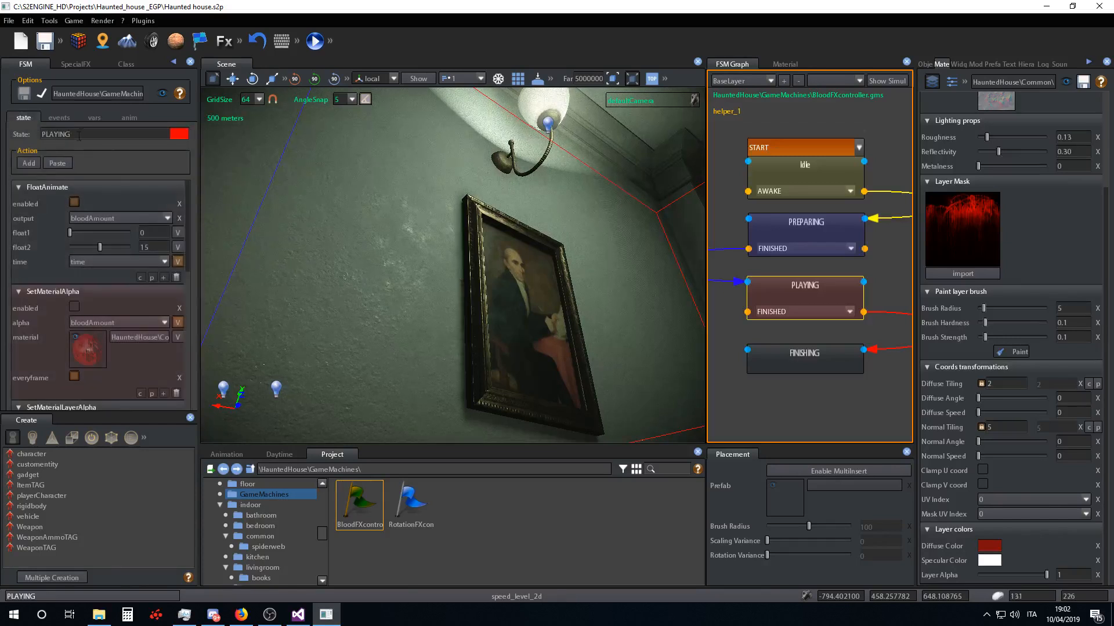
click(126, 64)
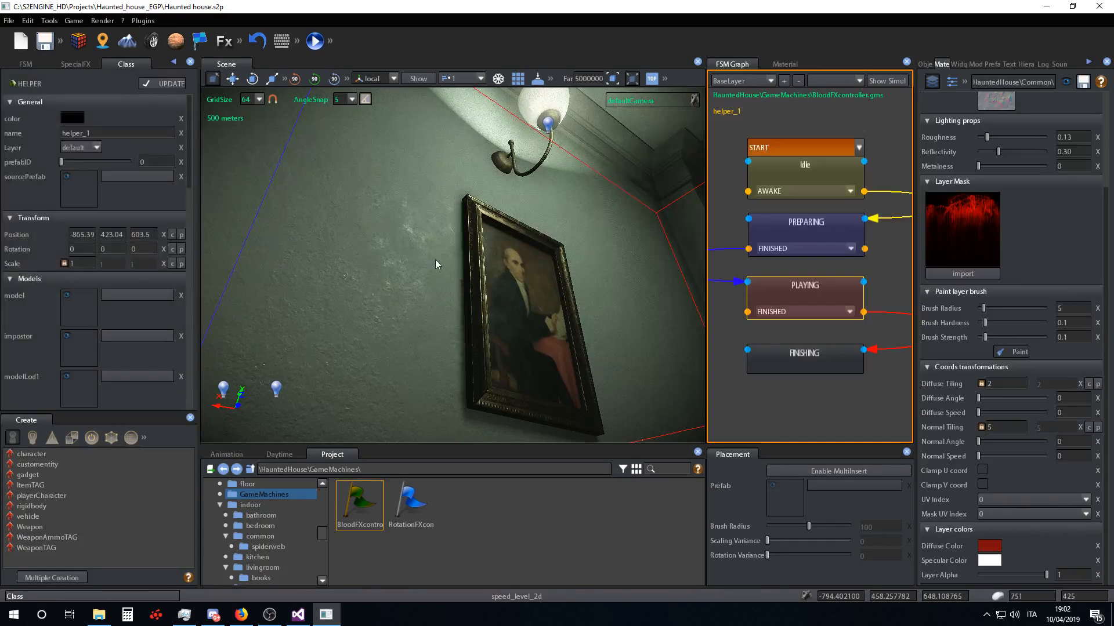
mouse_move(464, 291)
right_down()
mouse_move(513, 349)
mouse_move(530, 342)
right_up()
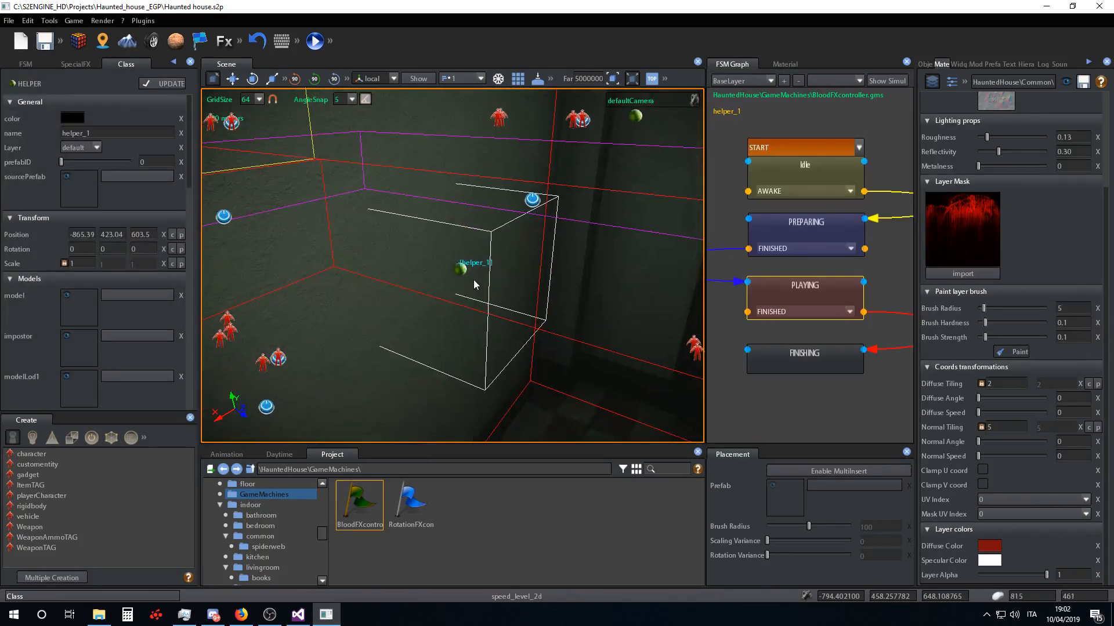
scroll(110, 258, down, 10)
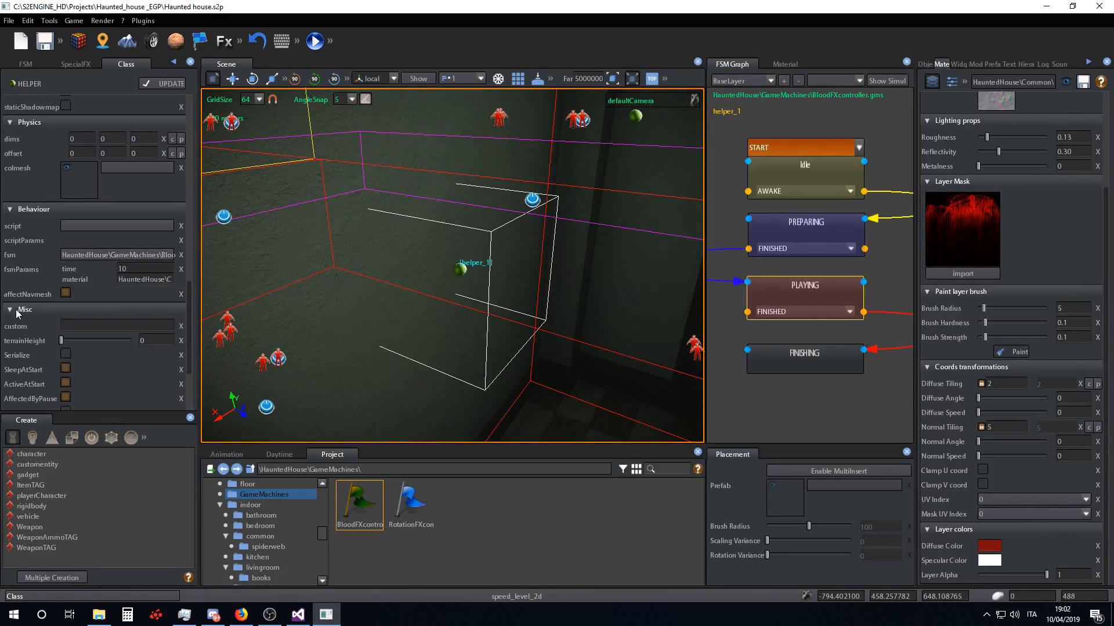
click(121, 268)
- Go back to the PLAYING state and trace how FloatAnimate's bloodAmount output feeds layer1Alpha in SetMaterialLayerAlpha, comparing it with the material's layer 1
click(84, 63)
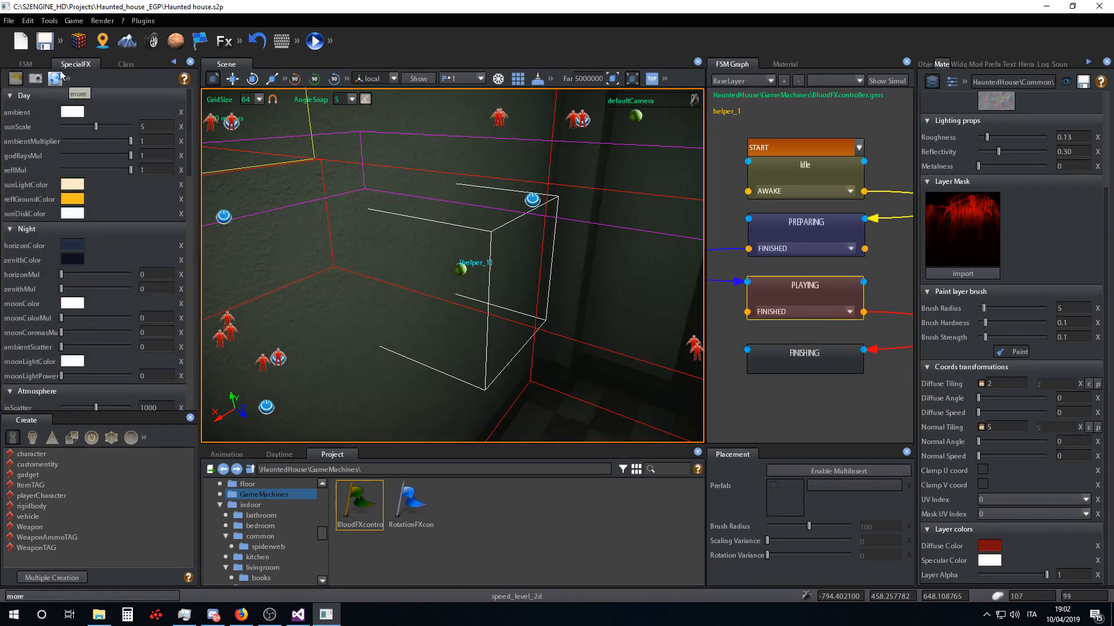
click(34, 65)
scroll(149, 226, down, 1)
scroll(142, 281, up, 1)
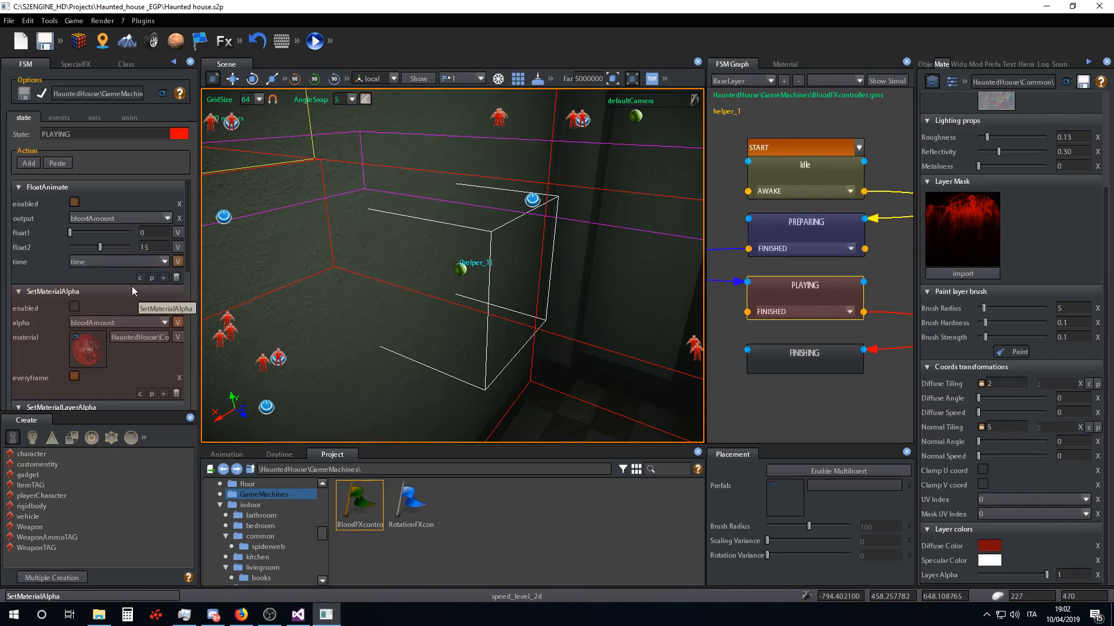
scroll(128, 283, down, 5)
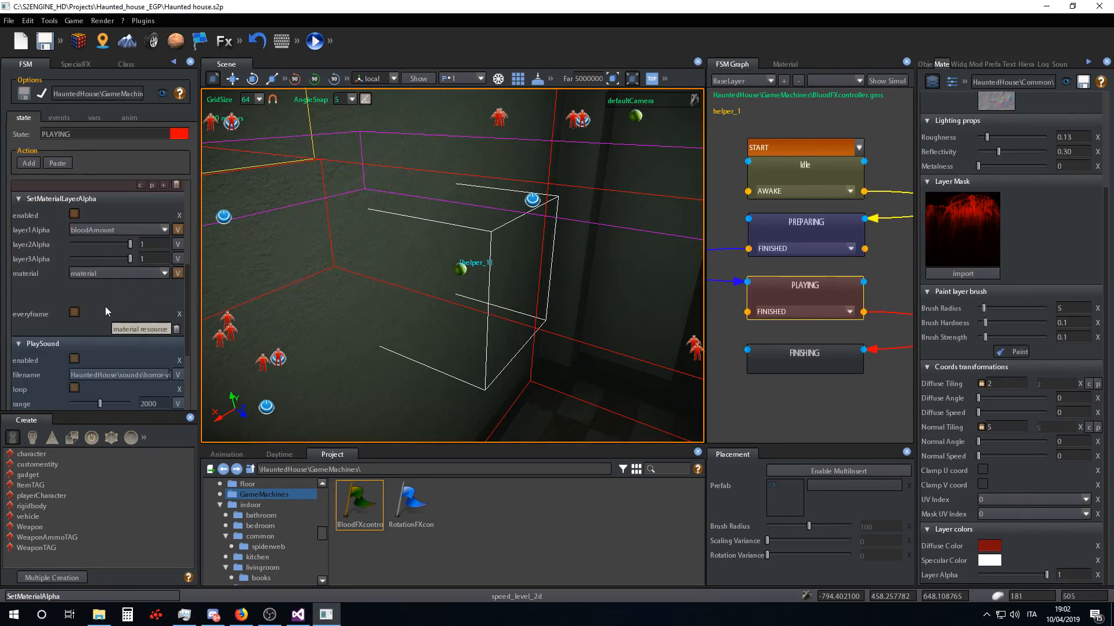
scroll(105, 306, up, 5)
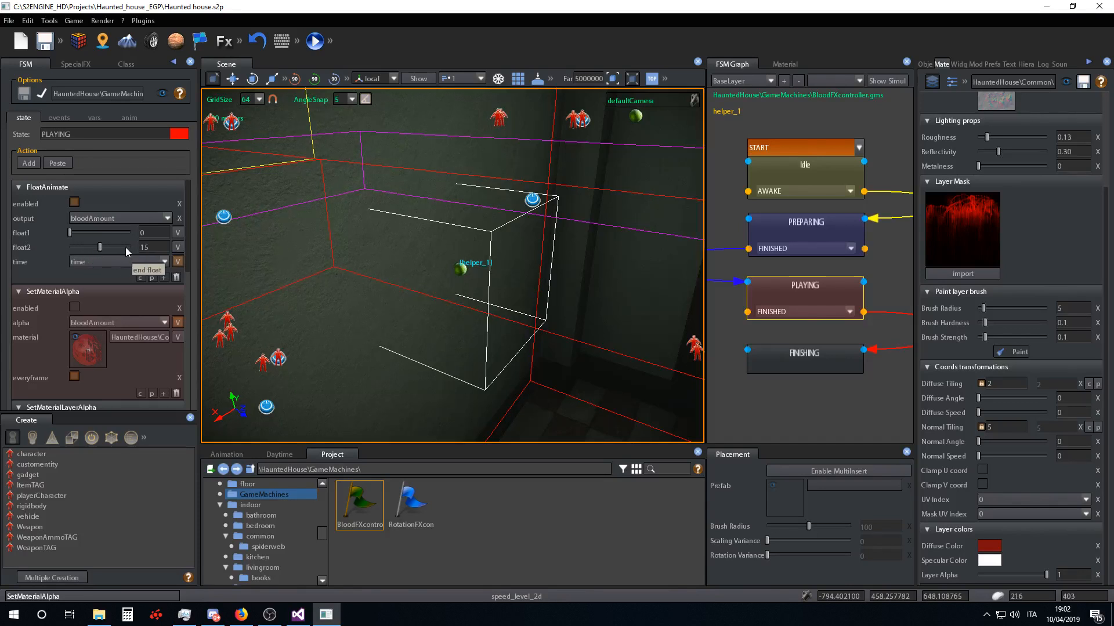
scroll(118, 232, down, 5)
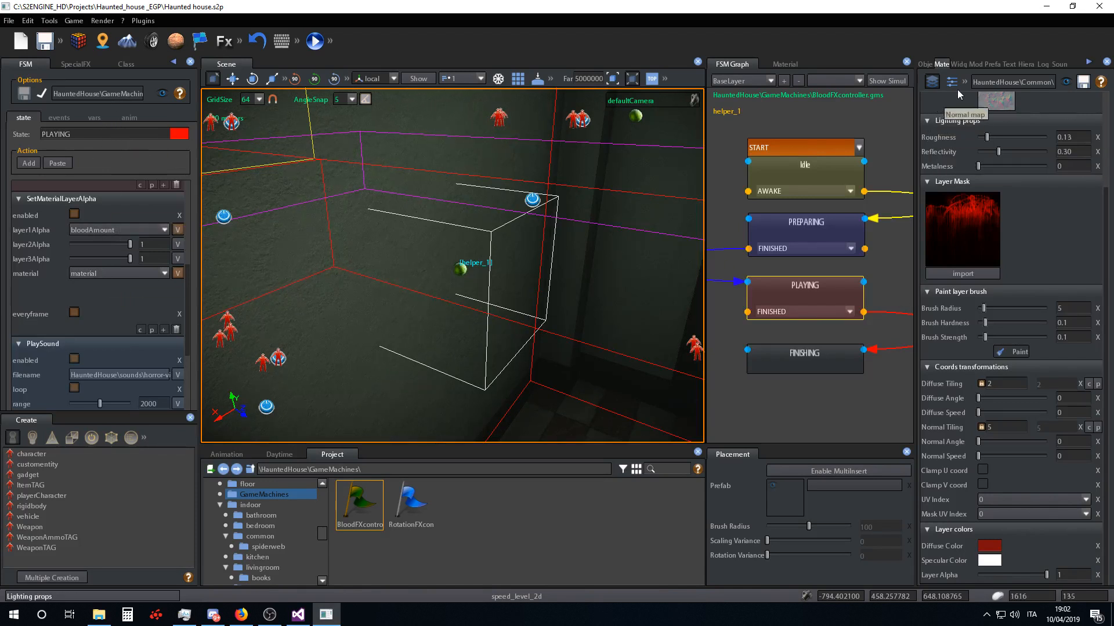
scroll(1004, 213, up, 3)
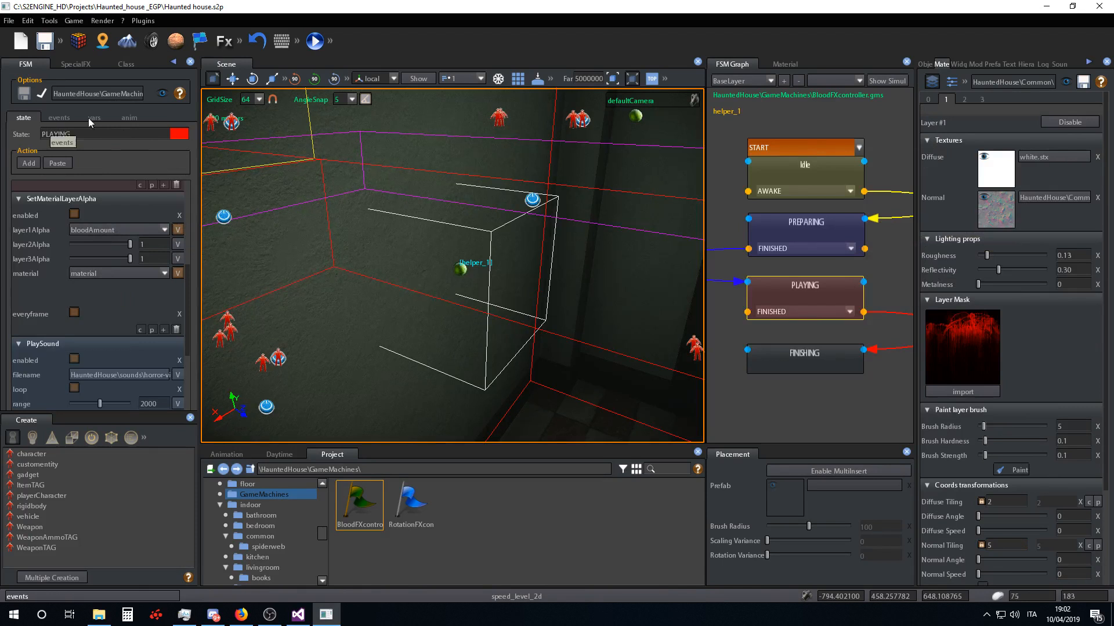
- Show helper_1's fsm and fsmParams again and compare its material parameter with the mat_wall_base_bloody material path
click(117, 64)
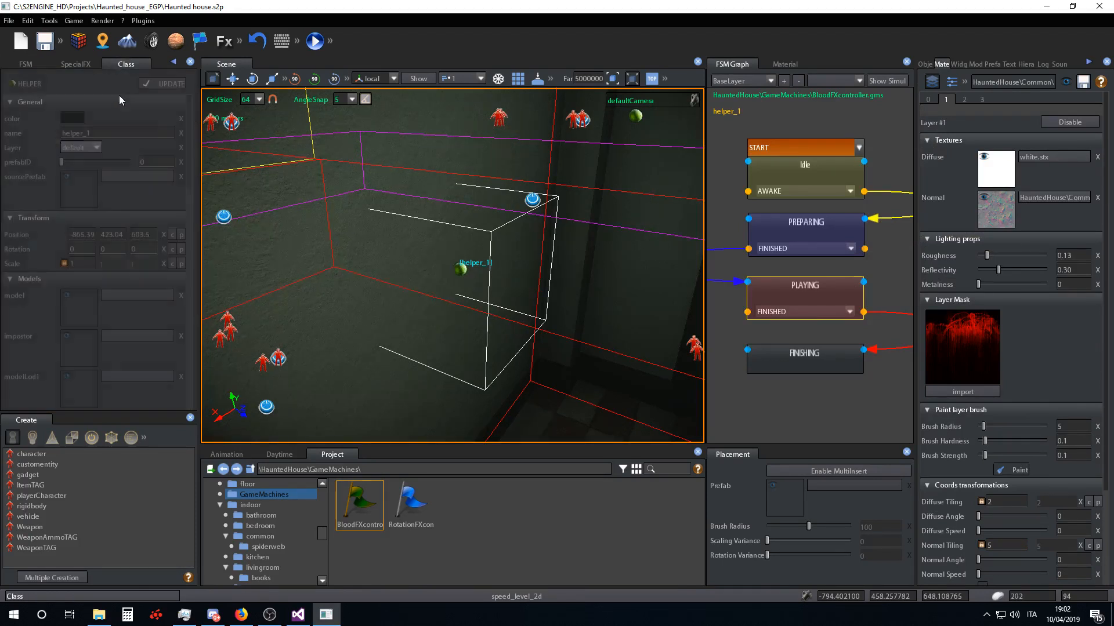
scroll(114, 267, down, 5)
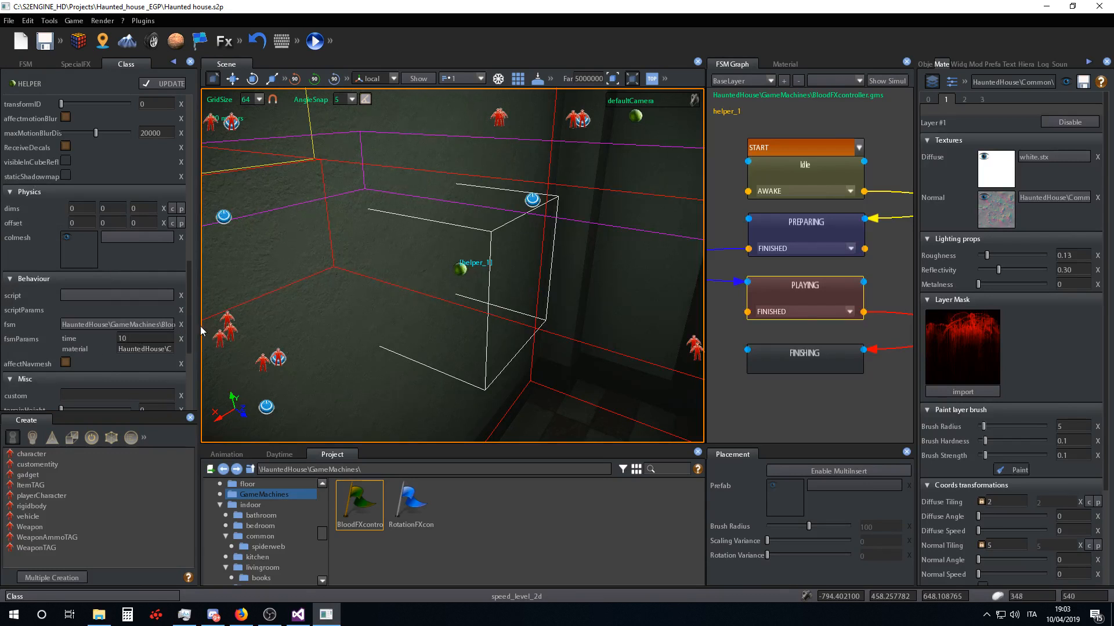
drag(199, 323, 176, 322)
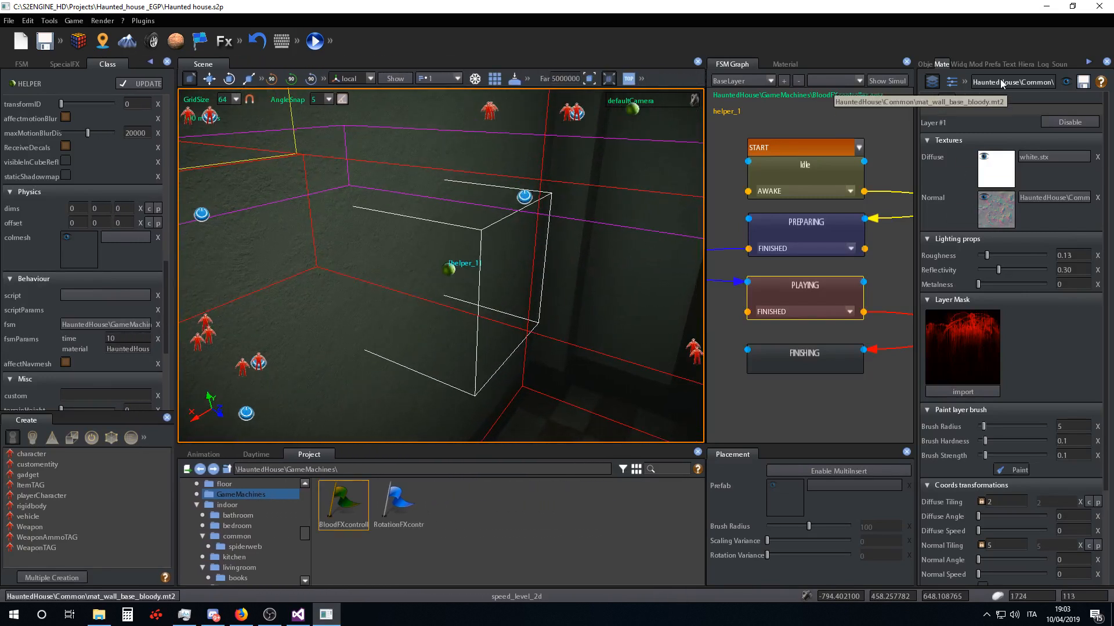
click(65, 64)
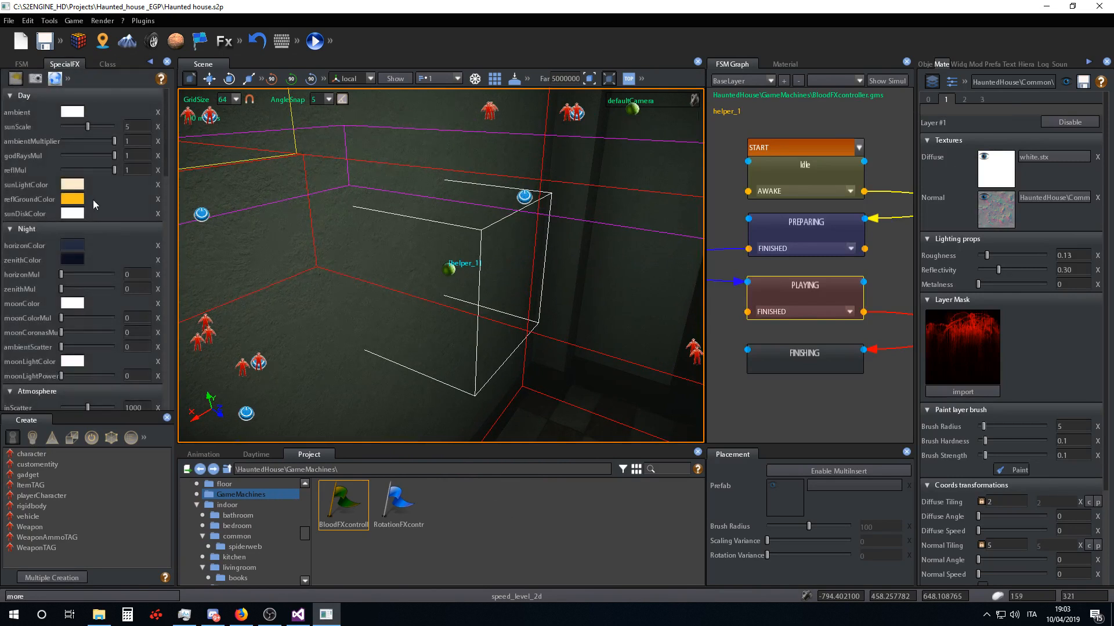
- Compare PLAYING's SetMaterialLayerAlpha layer1Alpha setting with the bloody material's layer 1, sweeping its Layer Alpha and returning it to 1
click(28, 61)
scroll(109, 263, down, 3)
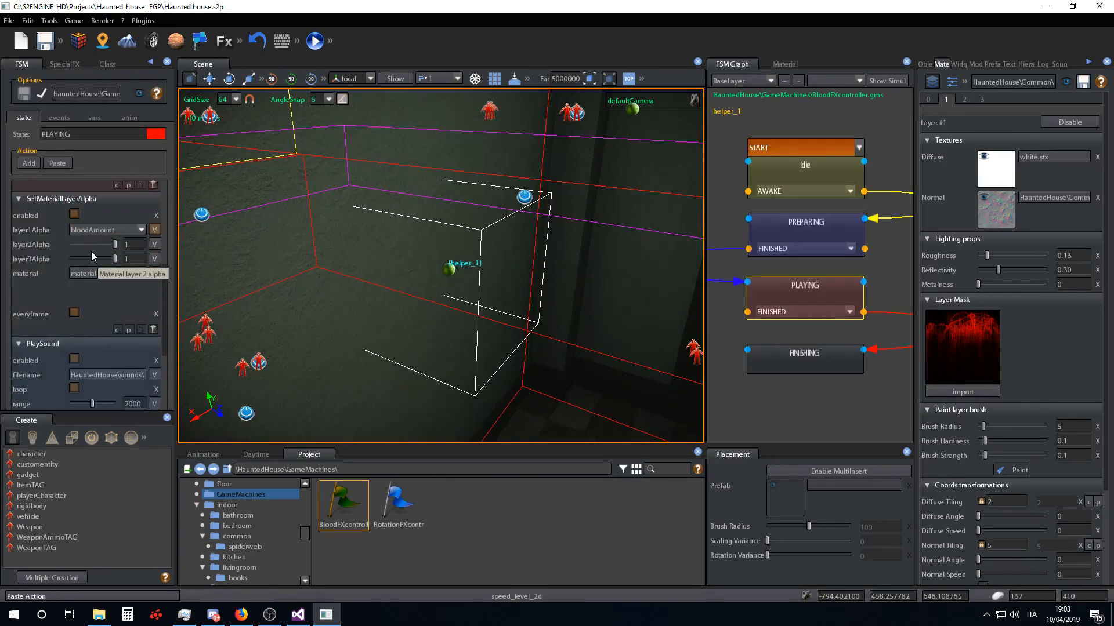
scroll(93, 244, up, 3)
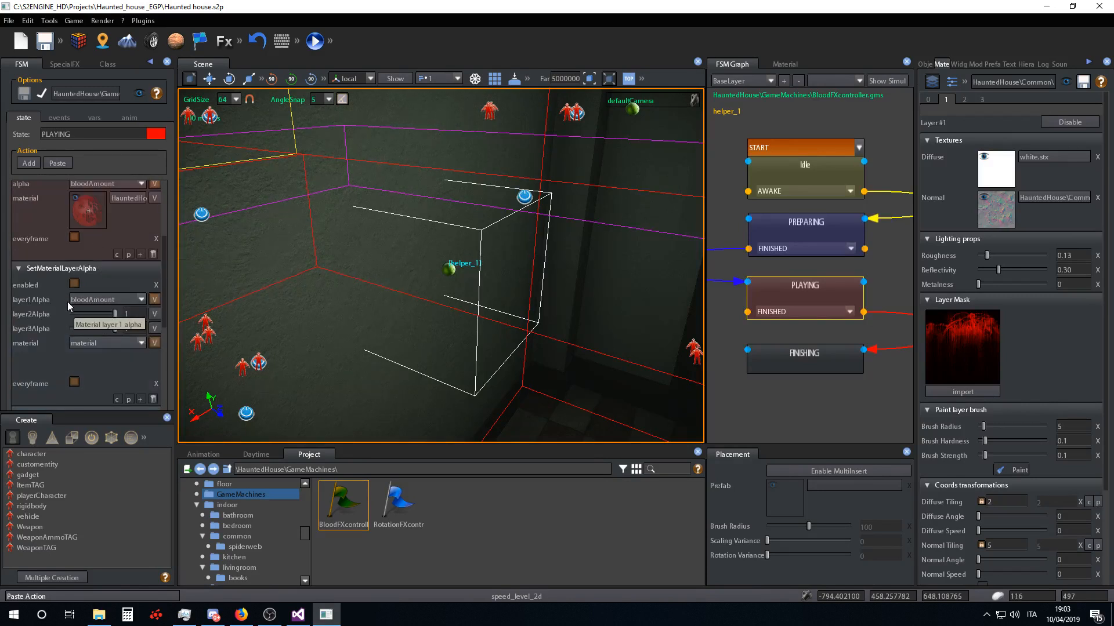
scroll(996, 441, down, 2)
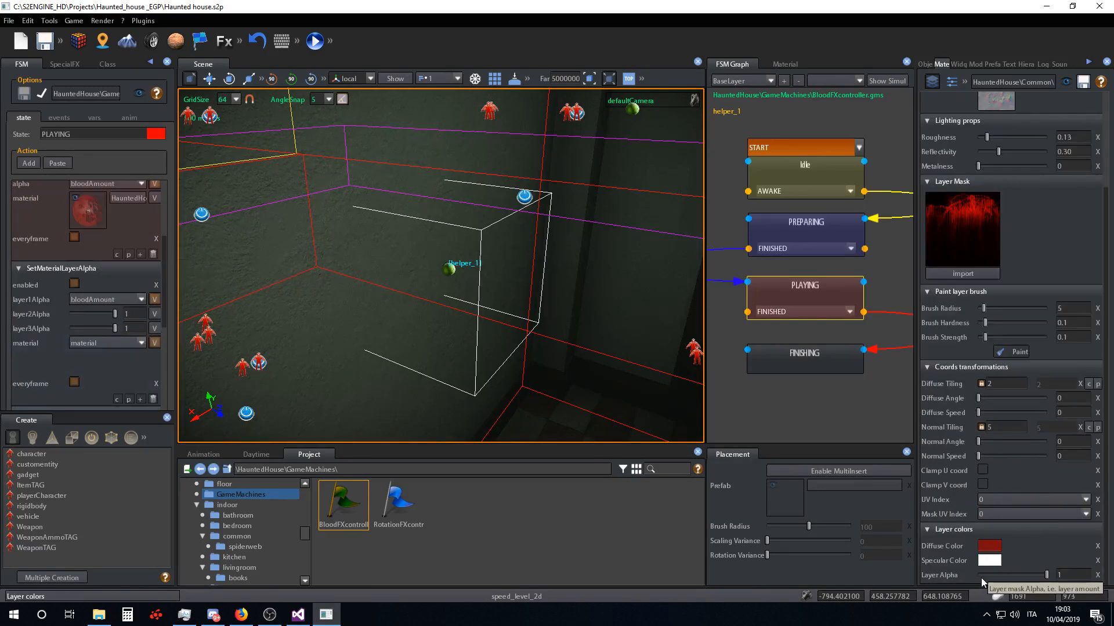
drag(985, 575, 1043, 576)
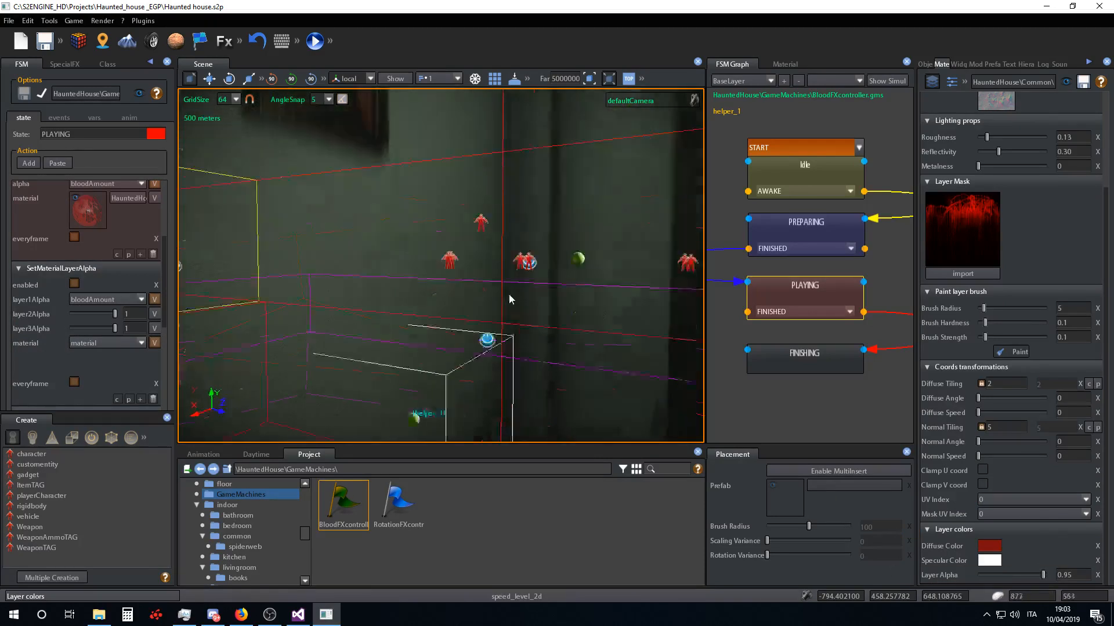
drag(991, 572, 1059, 579)
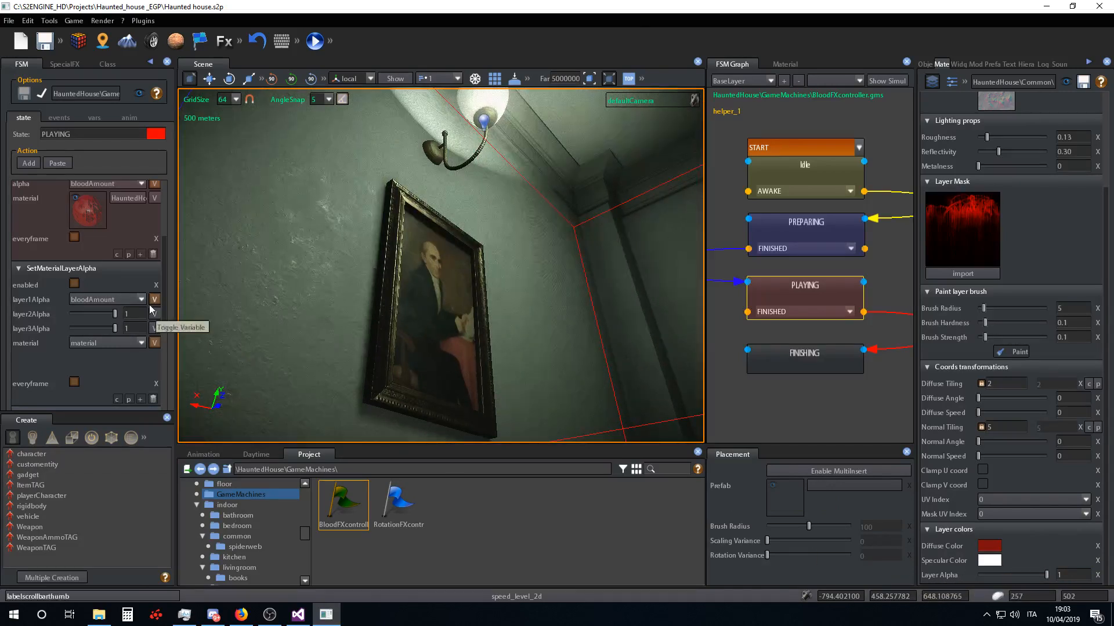
- Open the sound file assigned to the PLAYING state's PlaySound action and audition it
scroll(143, 287, down, 3)
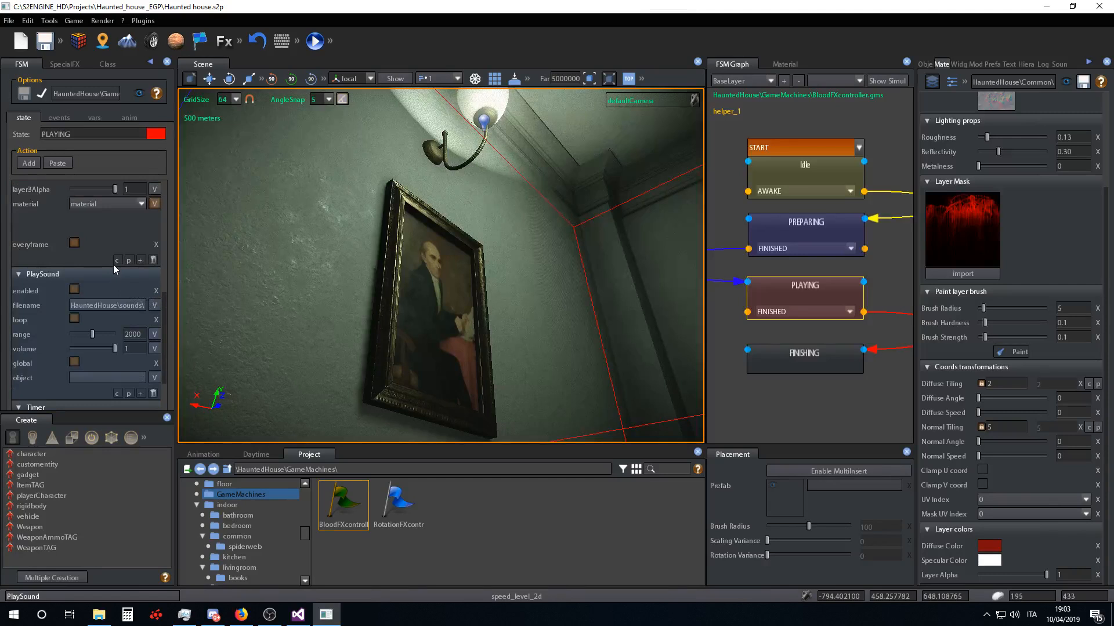
scroll(119, 273, down, 2)
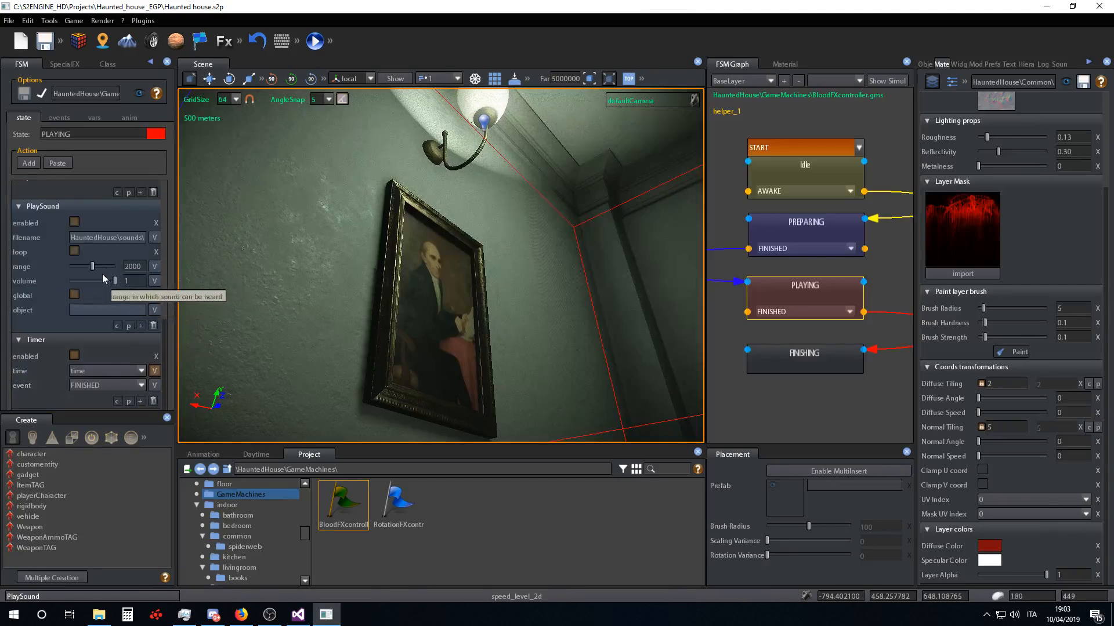
right_click(112, 236)
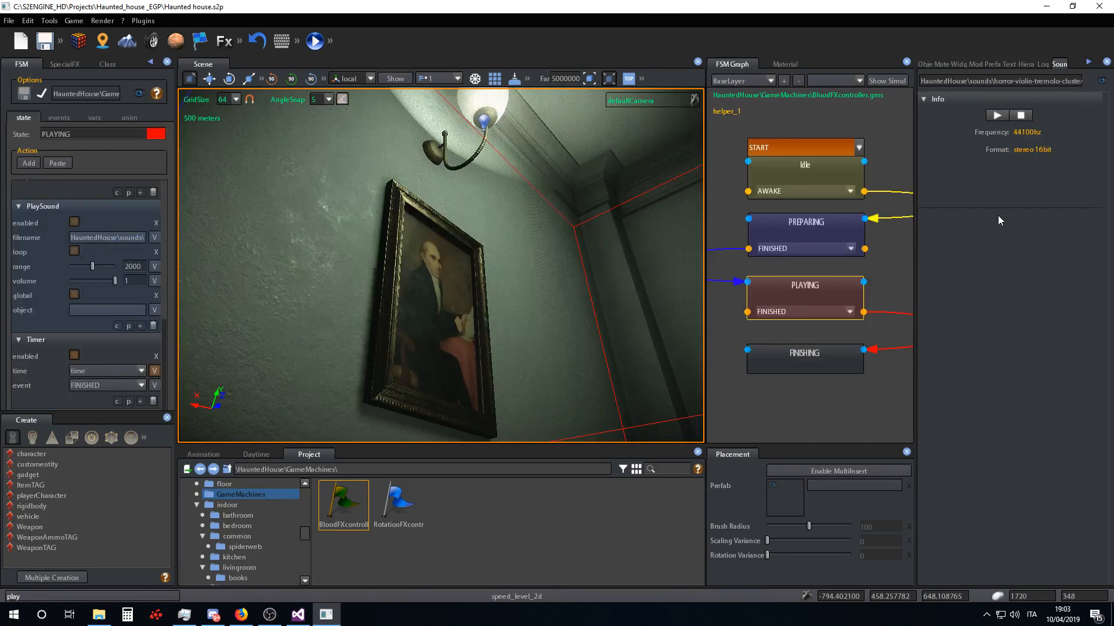
click(1019, 118)
- Review the PLAYING state's actions again, from FloatAnimate down to the Timer with its time variable and FINISHED event
scroll(92, 269, up, 5)
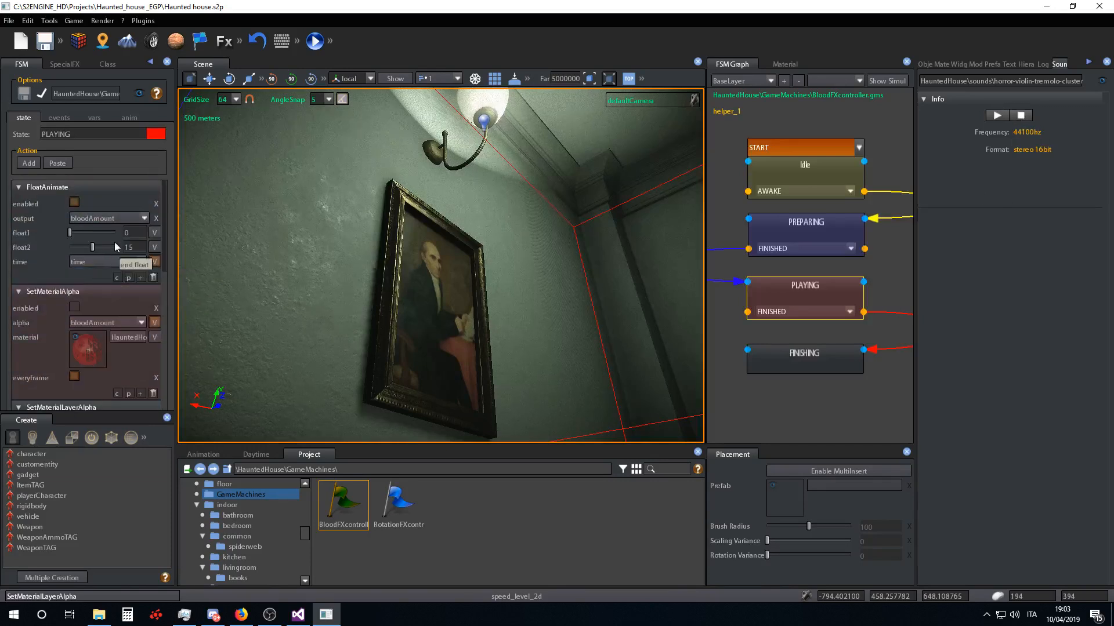
click(796, 227)
click(800, 287)
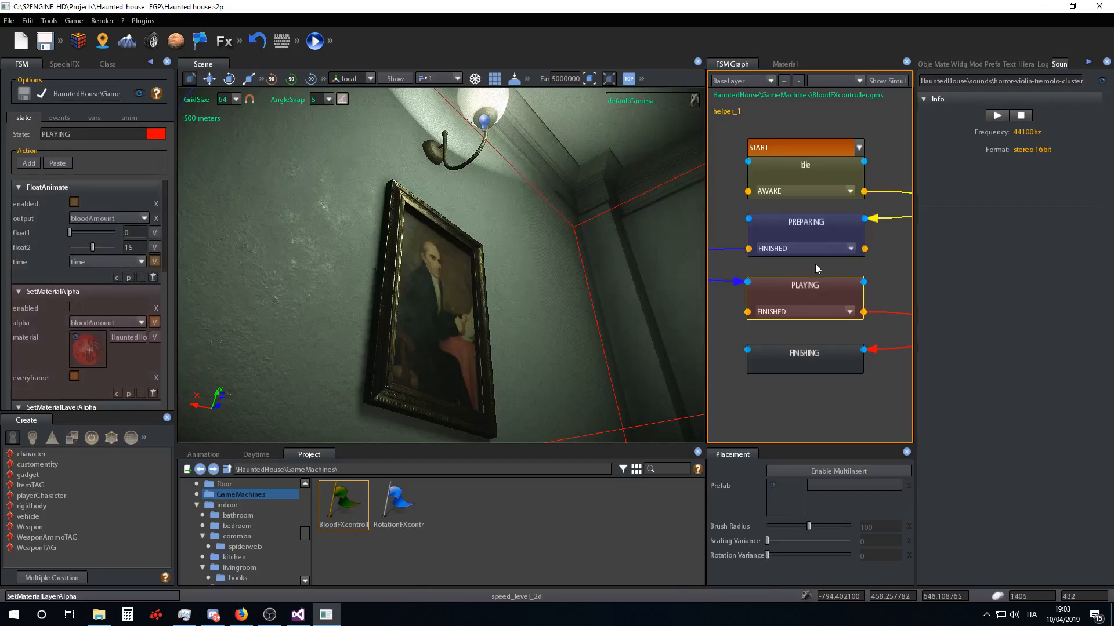
scroll(79, 259, down, 5)
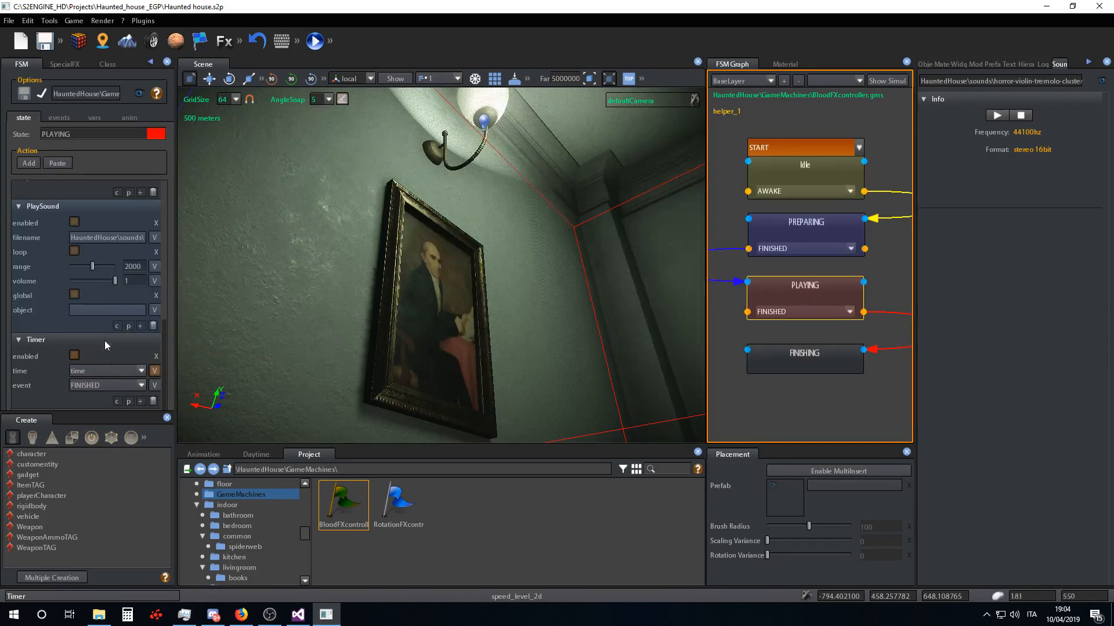
- Examine the FINISHING state's StopSoundSource, SetFlags and PlaySound actions, and open the violin-scare.wav sound it uses
click(784, 364)
scroll(97, 301, up, 3)
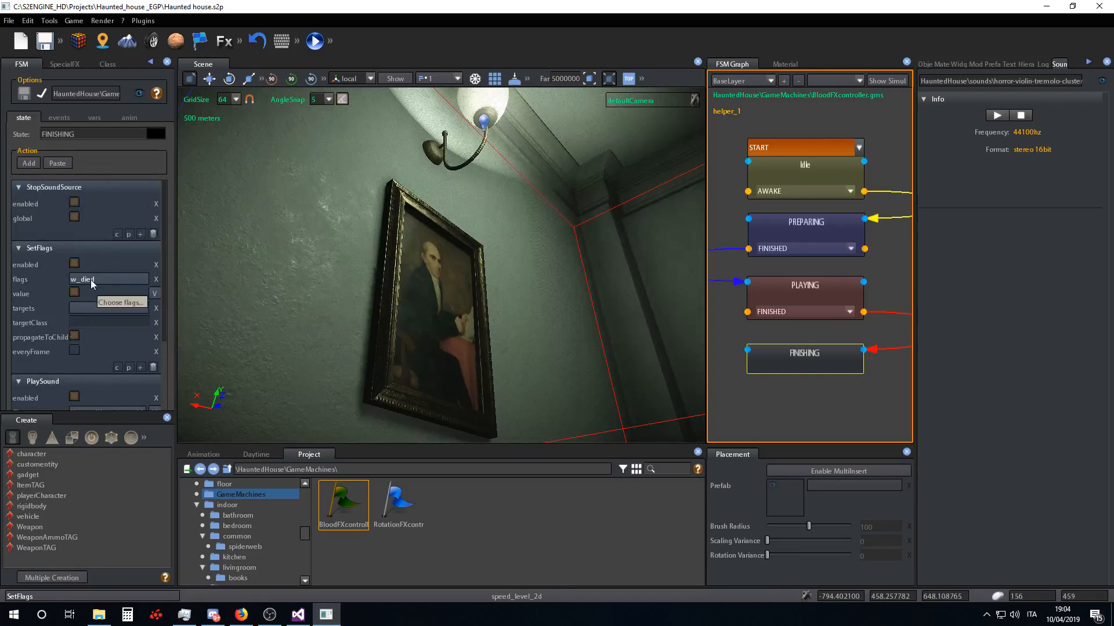
right_drag(540, 297, 538, 334)
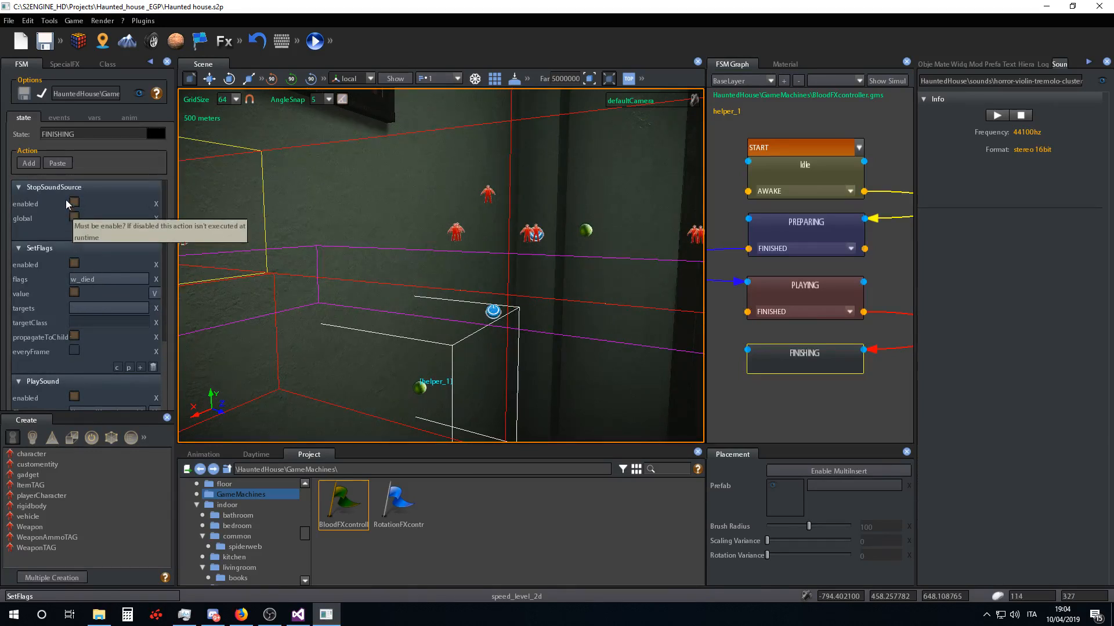
scroll(79, 222, down, 3)
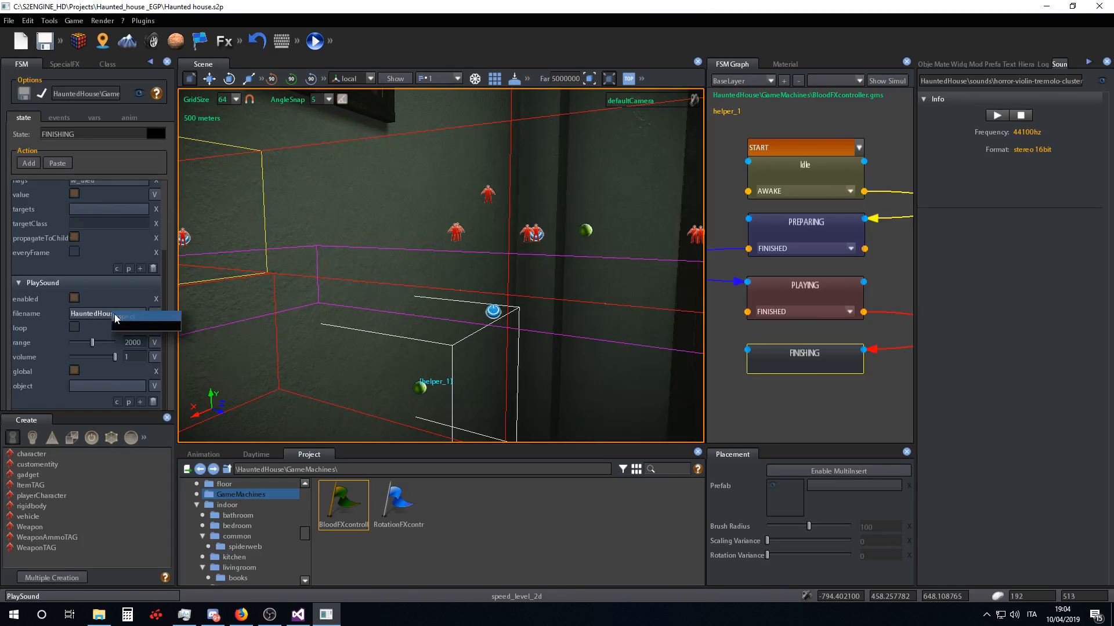
click(114, 315)
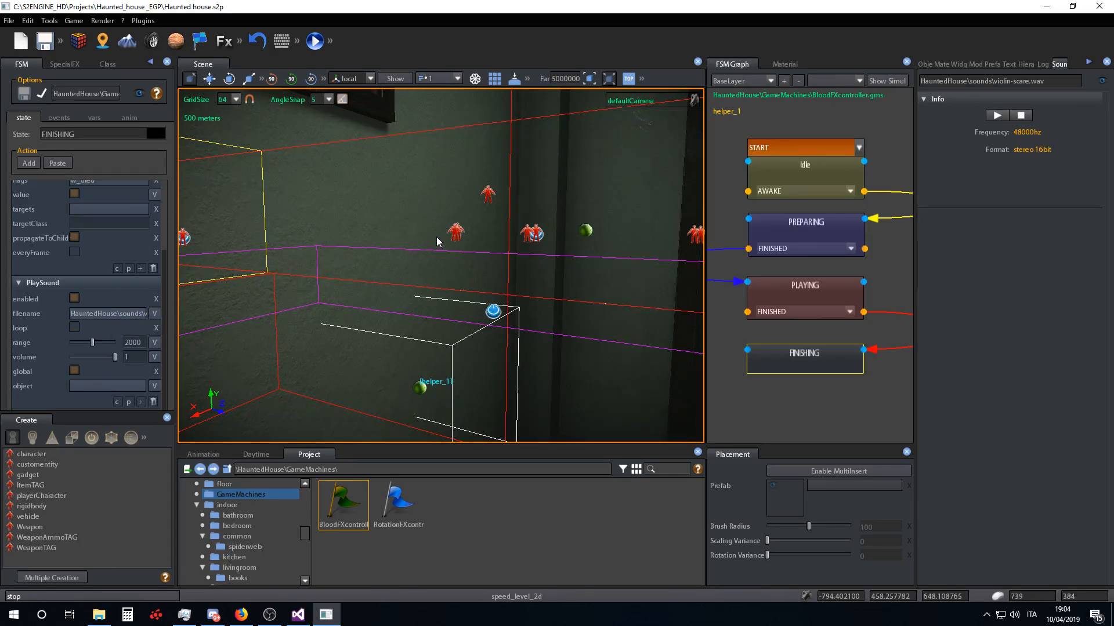
- Bind the Idle state's SetMaterialLayerAlpha material to the material variable and apply the change to the game machine
click(754, 179)
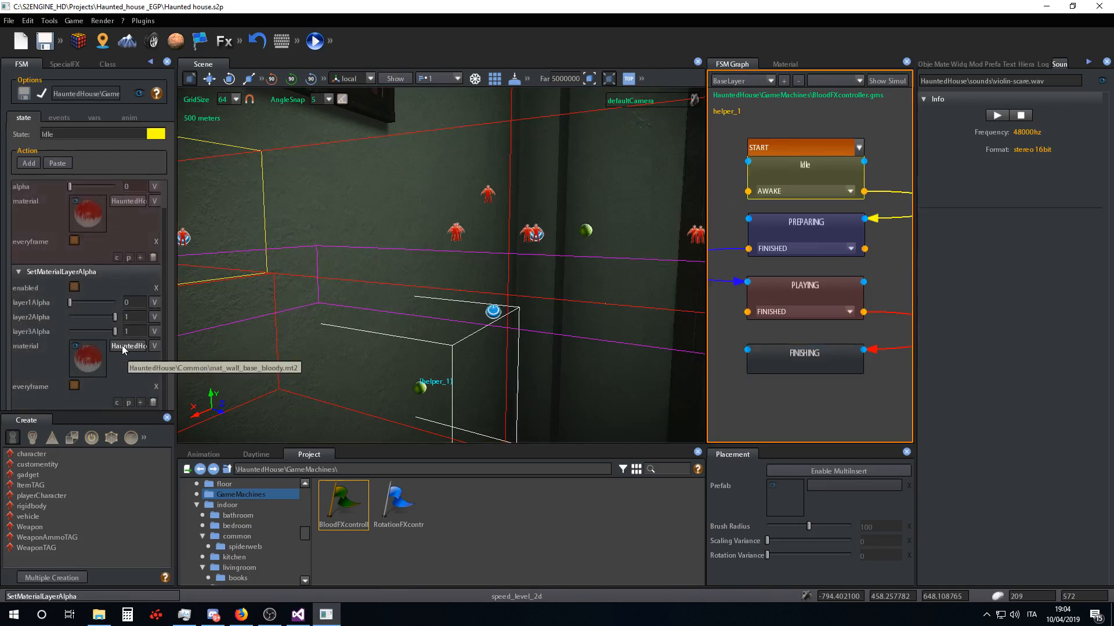
click(153, 347)
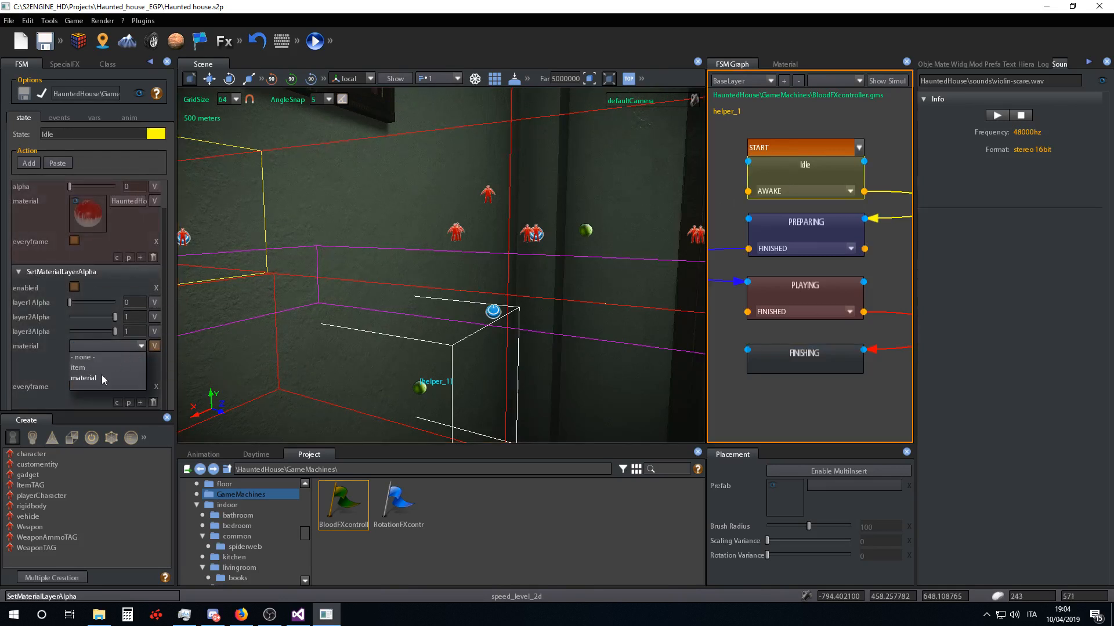
click(42, 95)
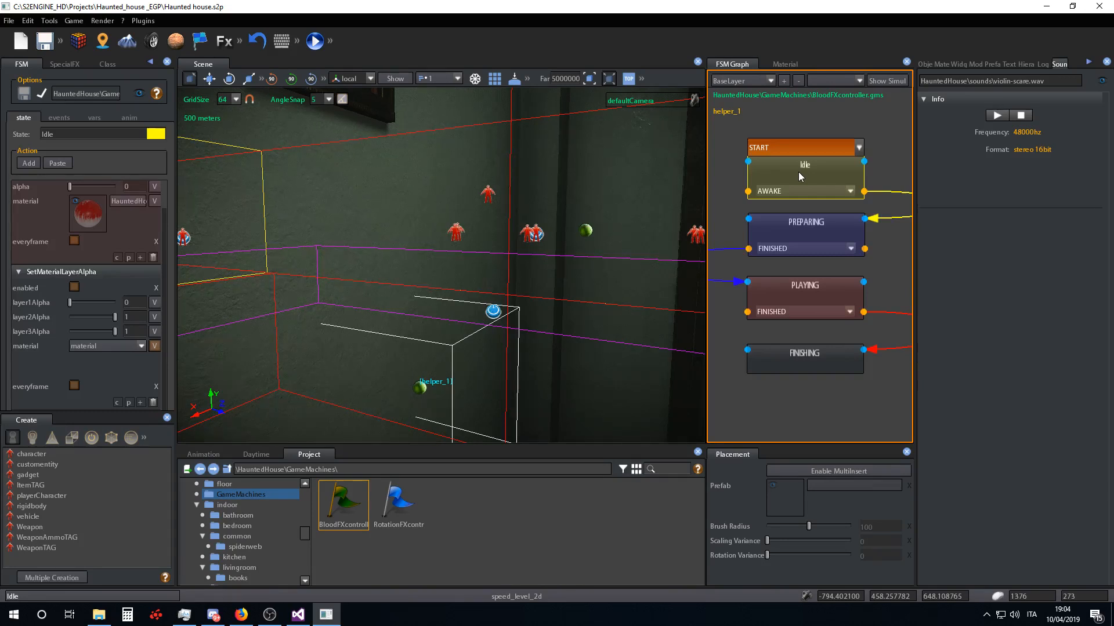
- Inspect helper_1's class properties, including its fsm, fsmParams and SleepAtStart settings
right_drag(505, 293, 520, 299)
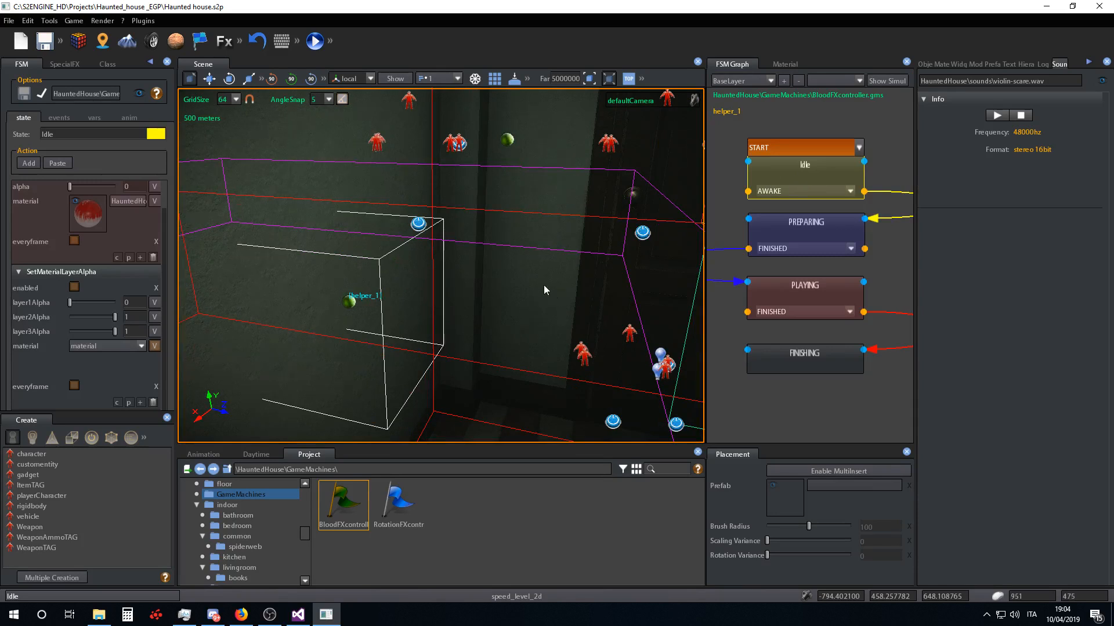
right_drag(544, 287, 530, 288)
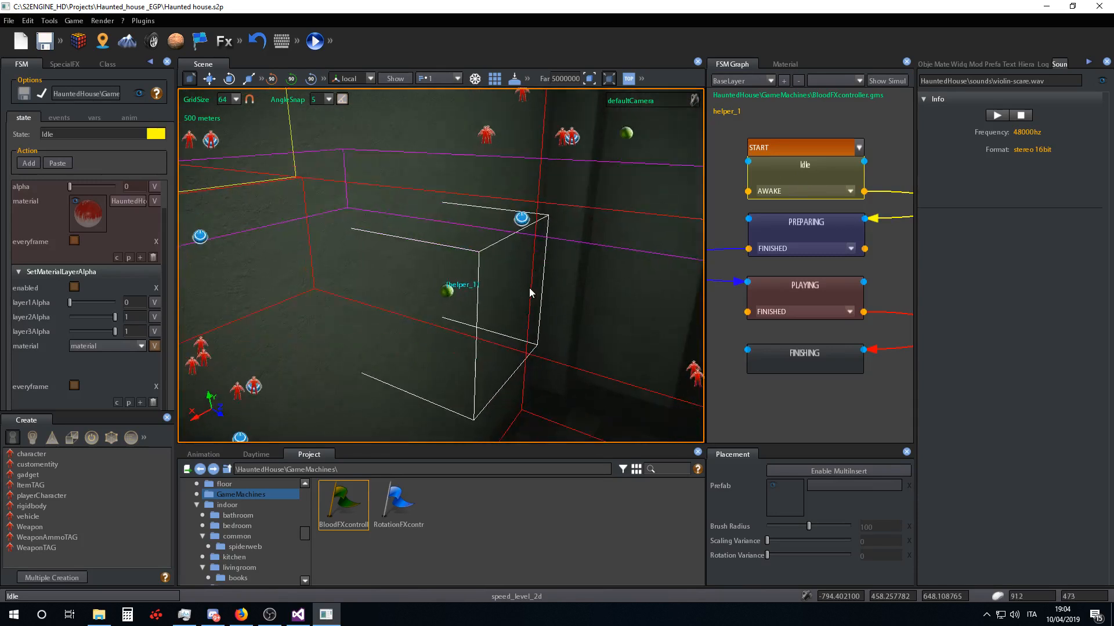
click(100, 65)
scroll(454, 297, up, 3)
right_drag(454, 298, 453, 315)
scroll(452, 307, down, 2)
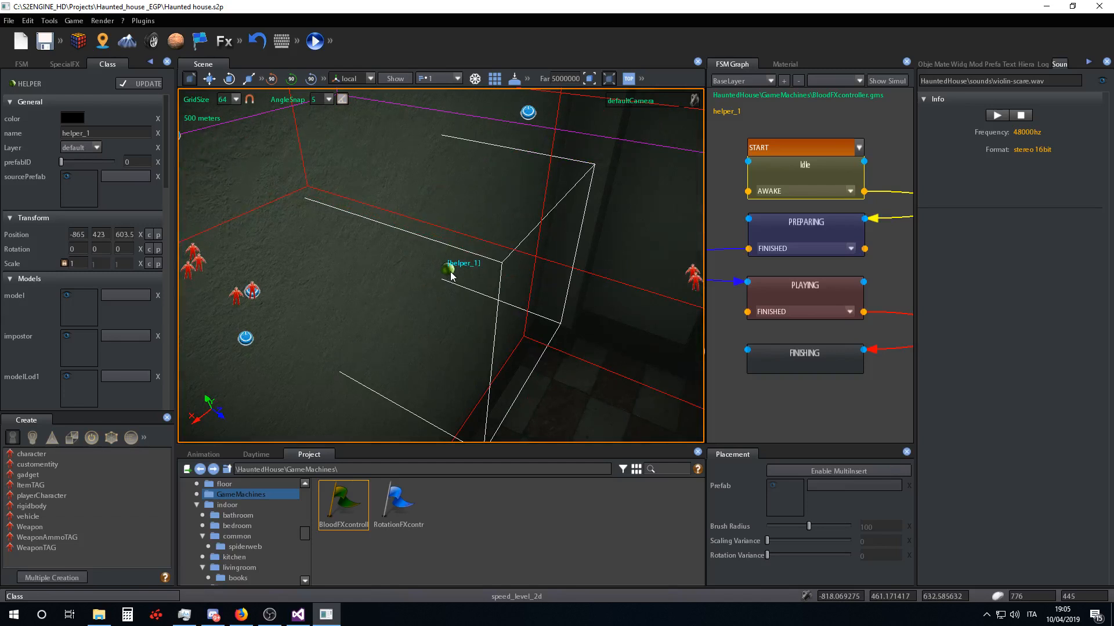
scroll(96, 250, down, 10)
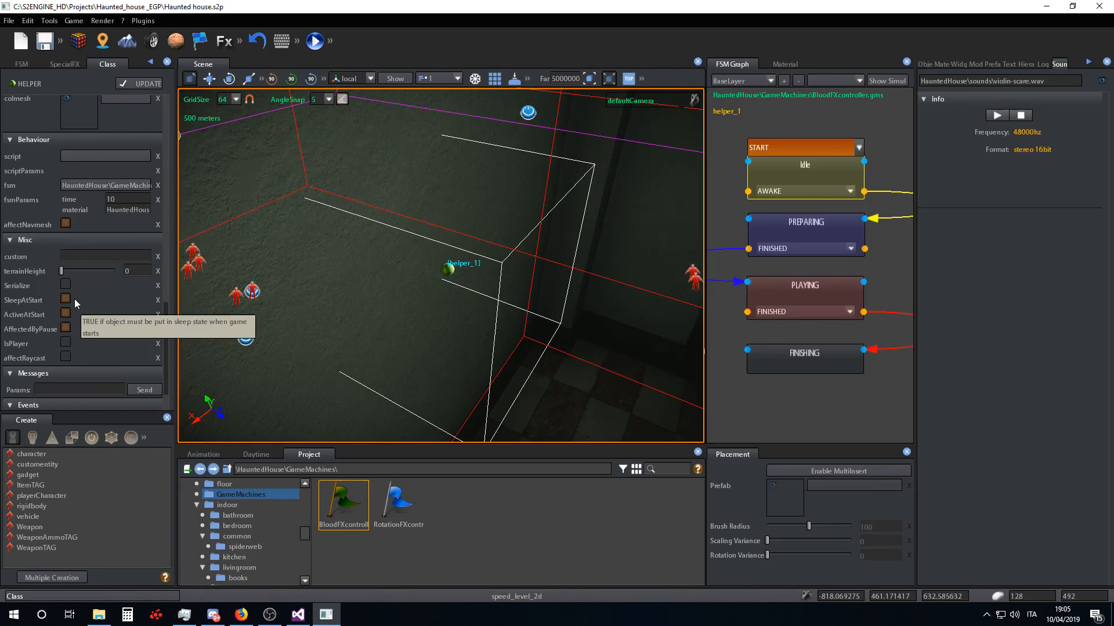
- Select the blood_FX_box volume and inspect the area of the room it covers
right_drag(440, 323, 484, 319)
scroll(455, 319, down, 5)
scroll(485, 319, down, 5)
scroll(485, 322, up, 5)
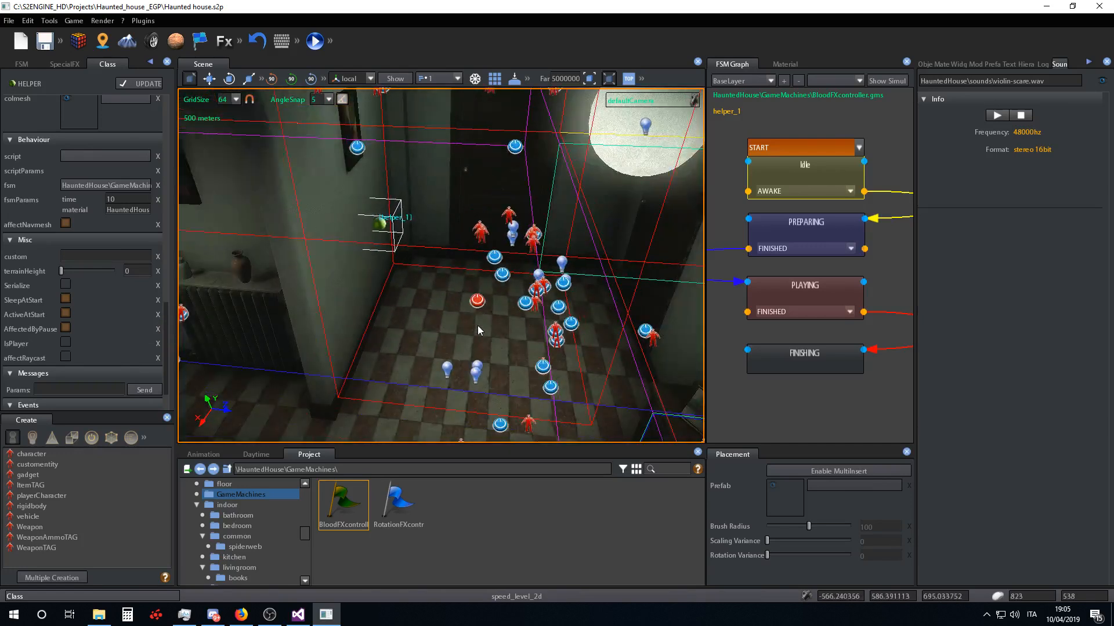
click(478, 327)
scroll(397, 332, up, 5)
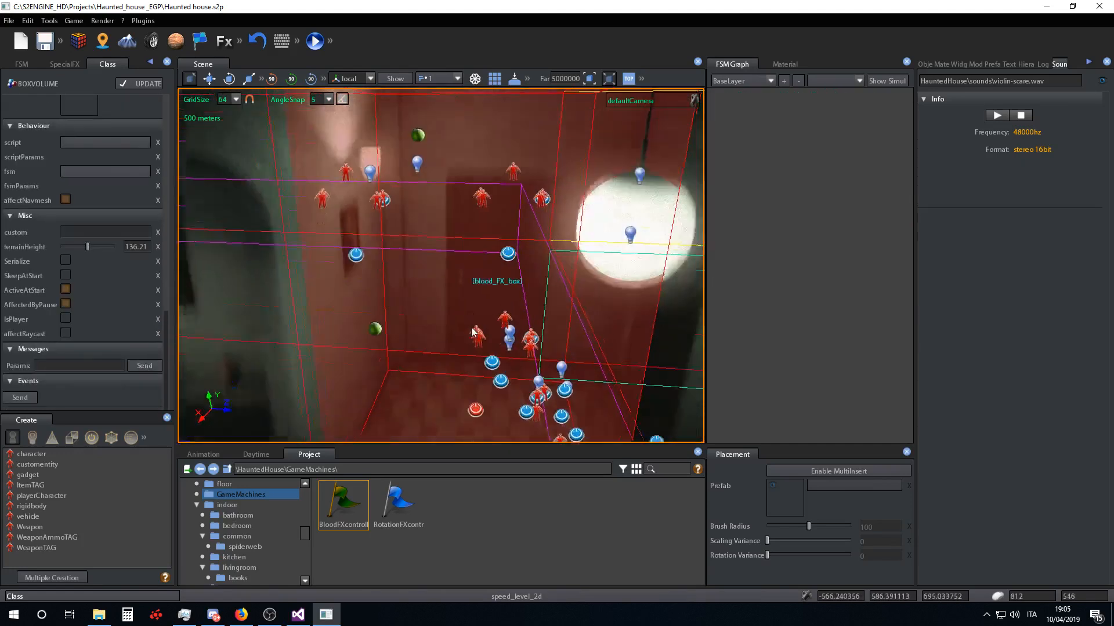
scroll(471, 332, down, 2)
right_drag(471, 331, 481, 353)
scroll(482, 353, up, 3)
scroll(471, 357, down, 3)
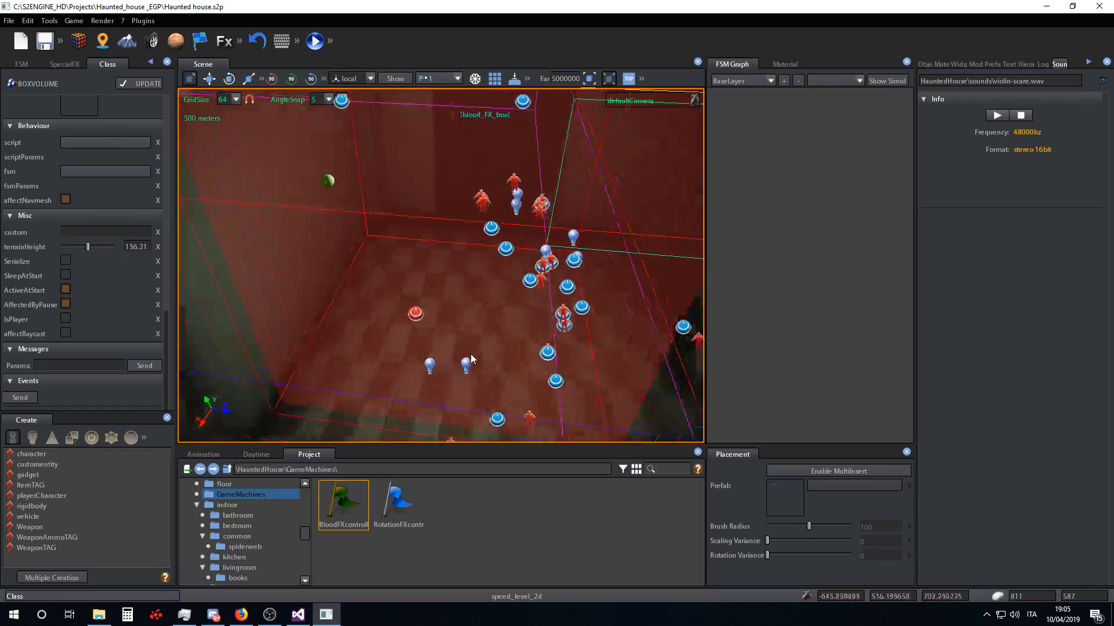
scroll(471, 355, down, 2)
- Examine AwakeTrigger_1's callerClass, volume and receivers settings, and compare its volume with blood_FX_box in the scene
click(427, 296)
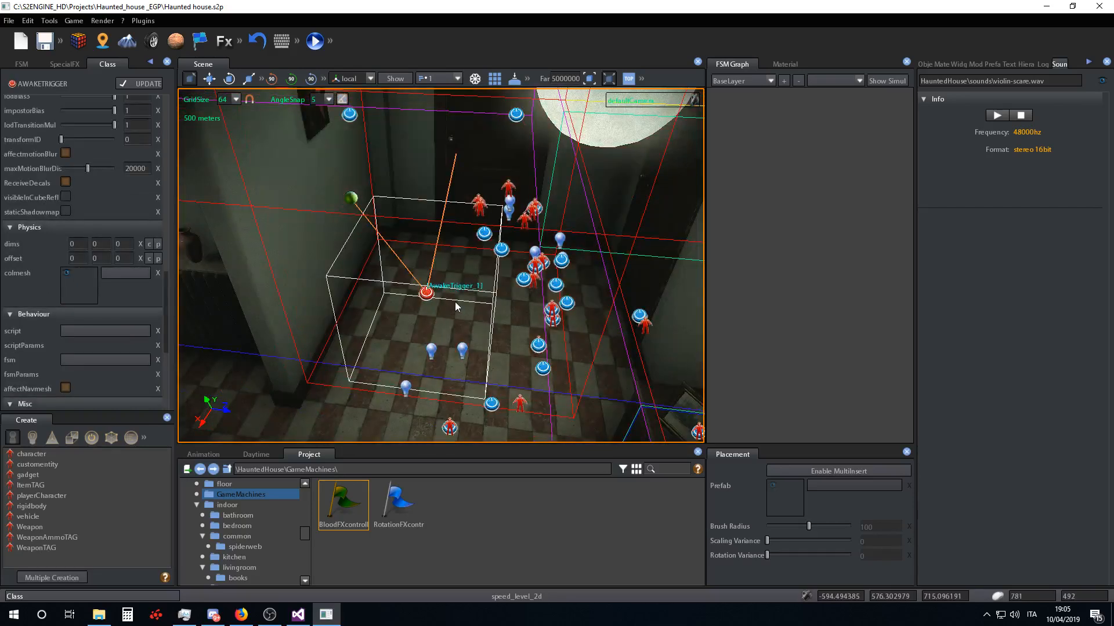
scroll(102, 240, up, 8)
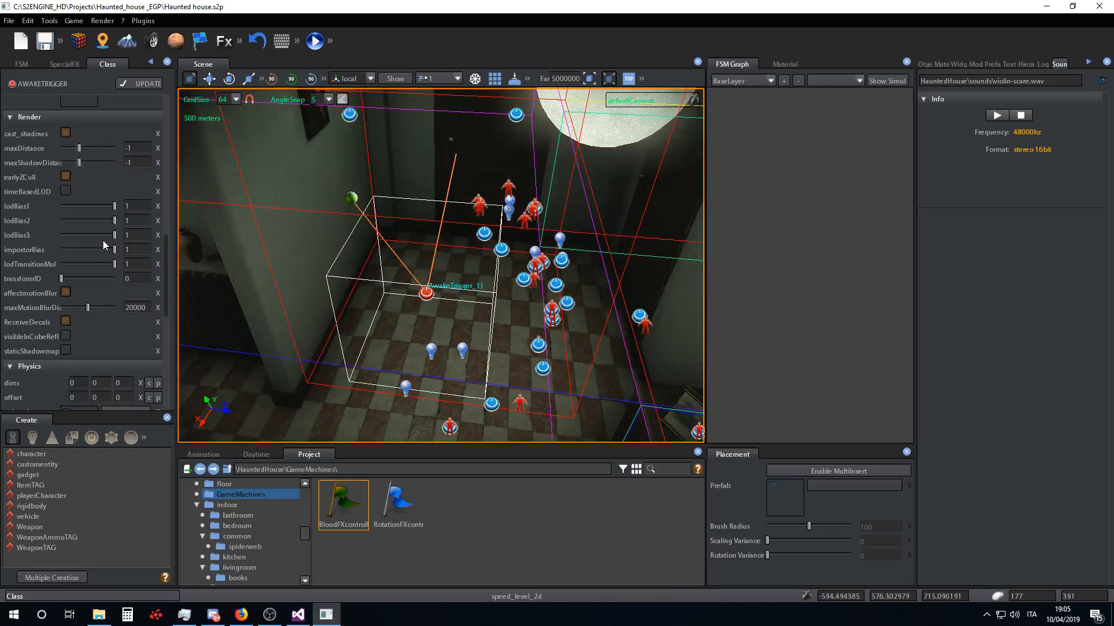
scroll(103, 240, up, 2)
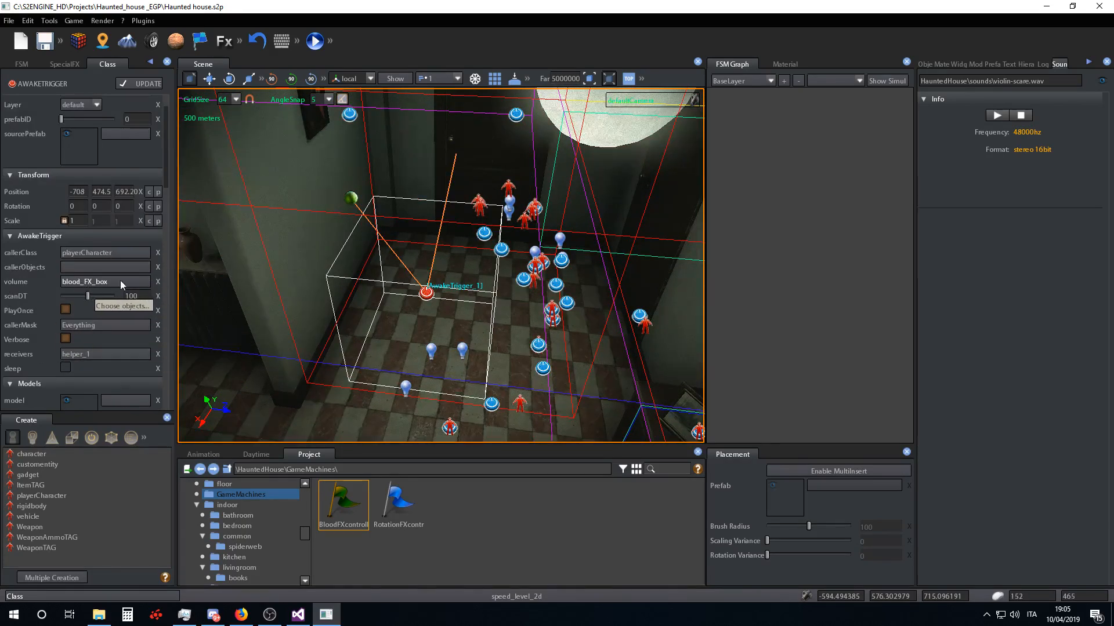
click(311, 199)
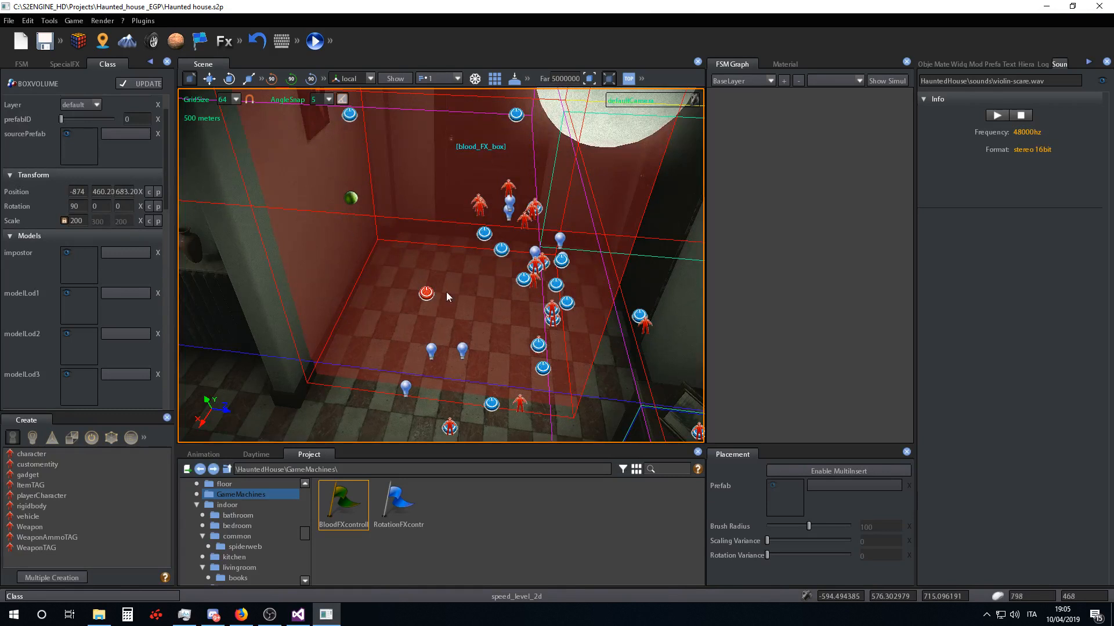
click(426, 293)
scroll(109, 234, down, 3)
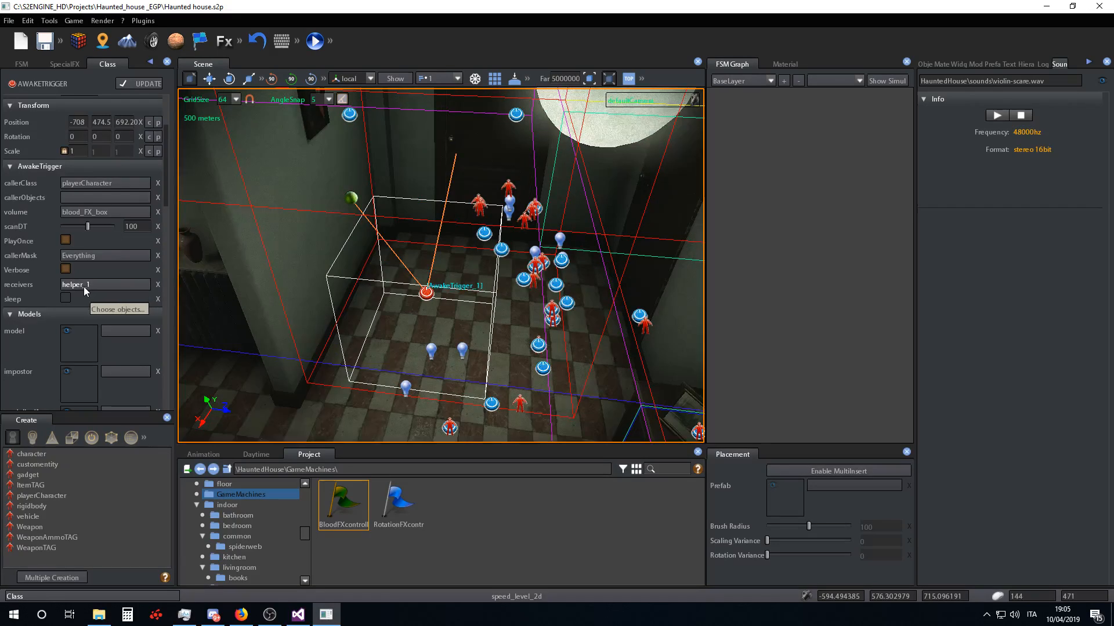
- Follow the trigger's link to helper_1 on the wall and select it to show its BloodFXcontroller state graph
right_drag(443, 294, 411, 266)
key(w)
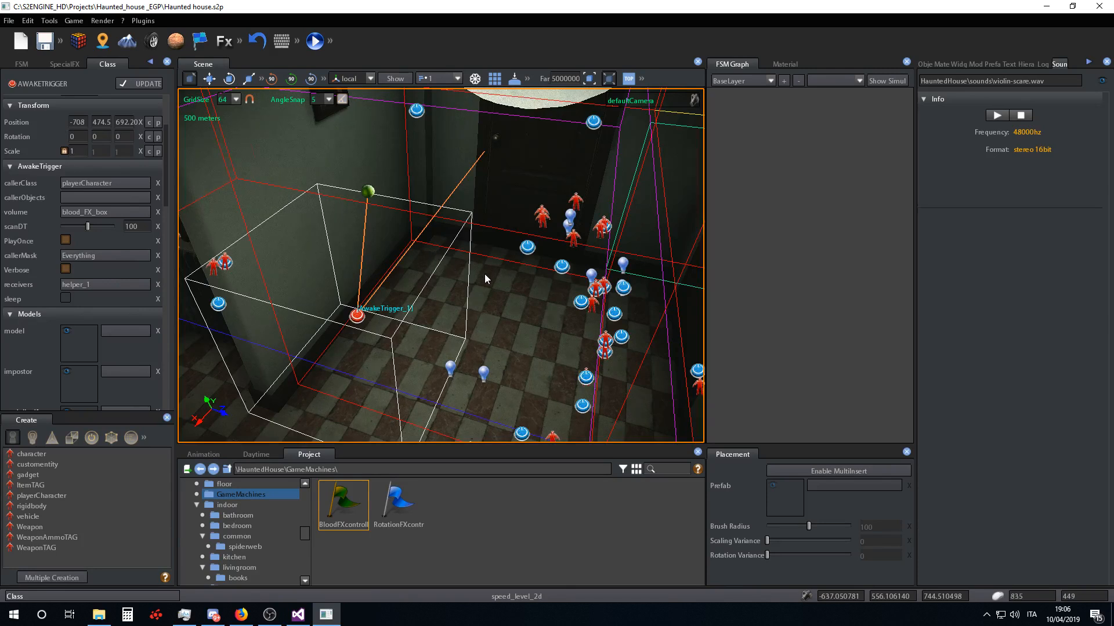
right_drag(485, 274, 475, 267)
scroll(475, 266, up, 4)
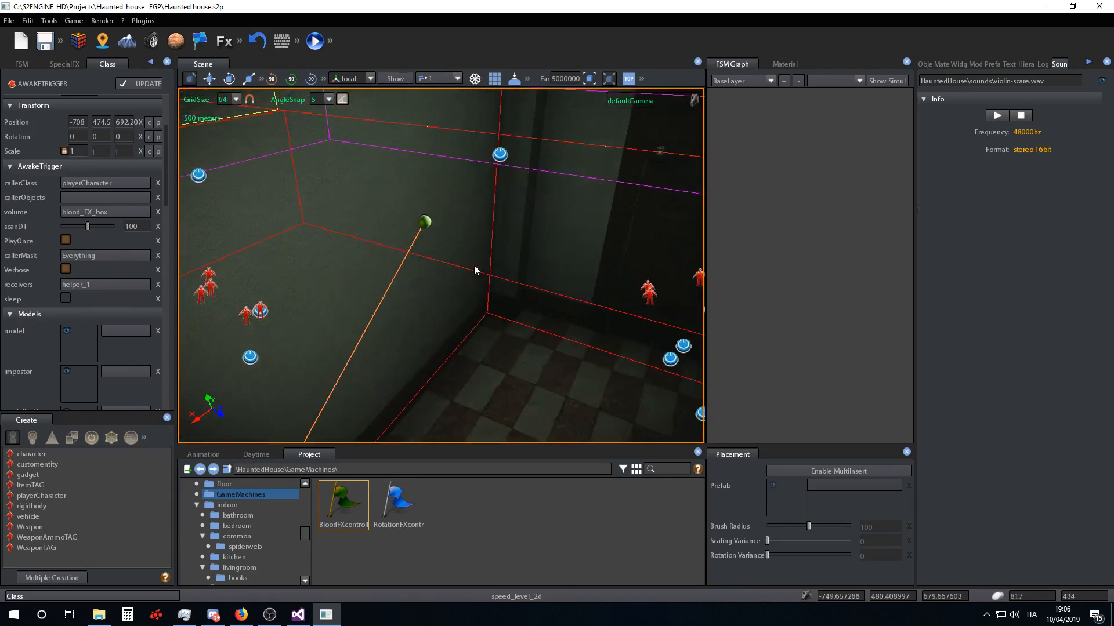
click(427, 221)
click(419, 208)
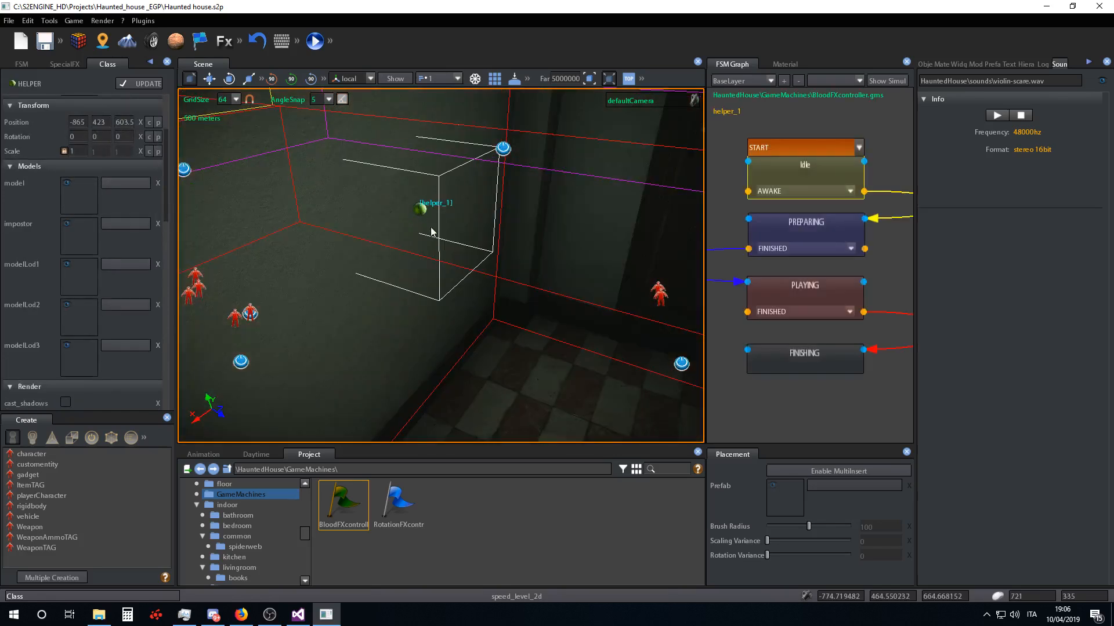
scroll(458, 264, down, 4)
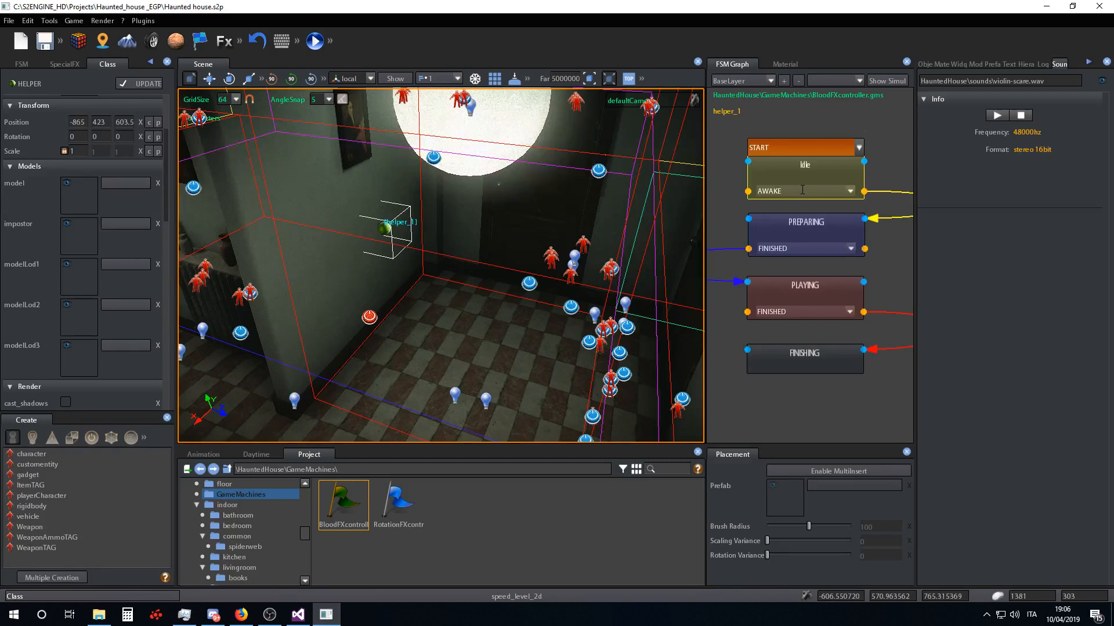
right_drag(471, 287, 489, 260)
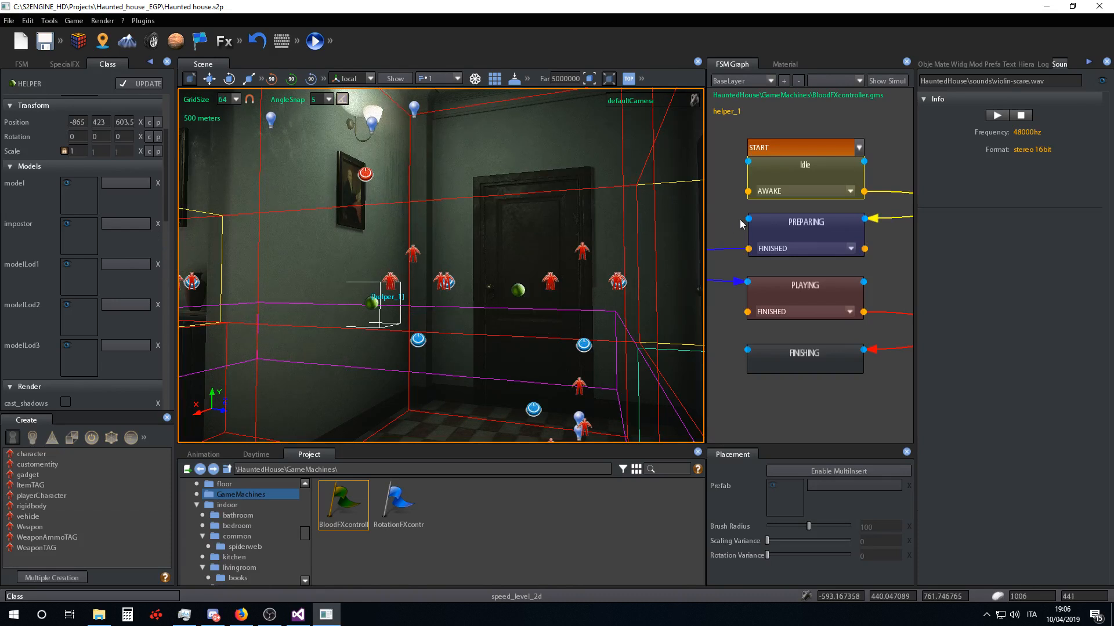
- Show helper_1's simulation flow and send it the AWAKE event to preview the blood effect in the room
scroll(107, 200, down, 10)
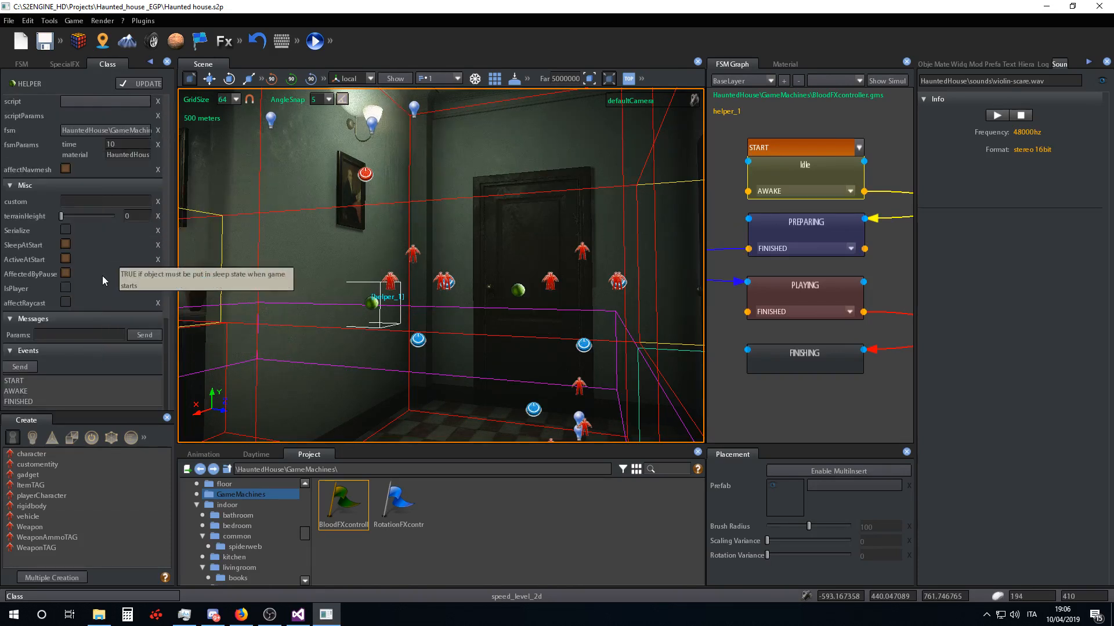
click(25, 391)
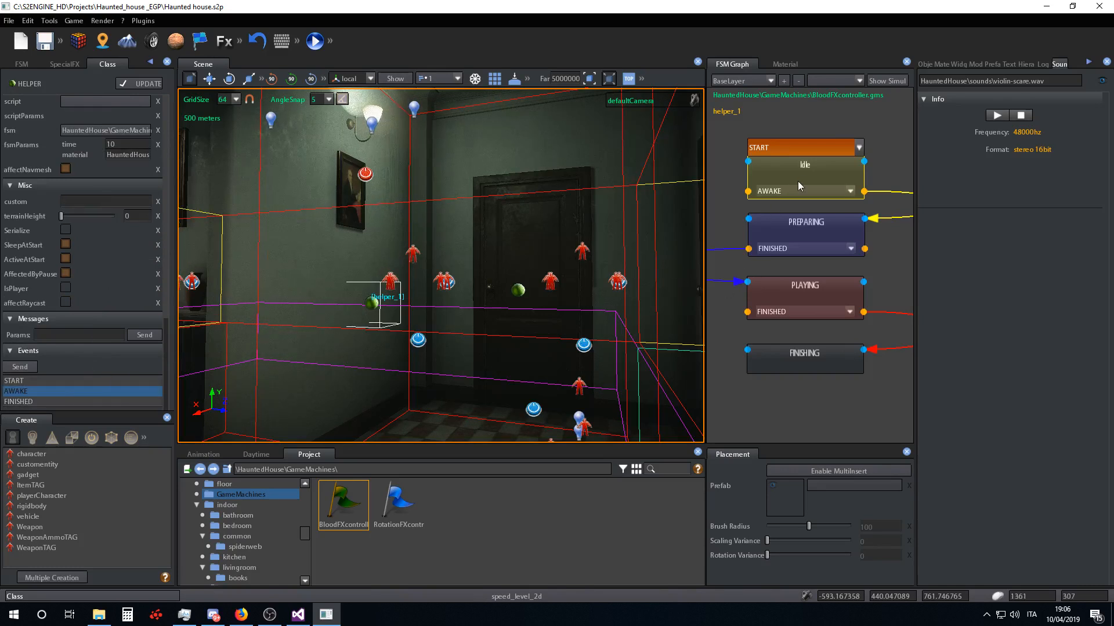
click(890, 82)
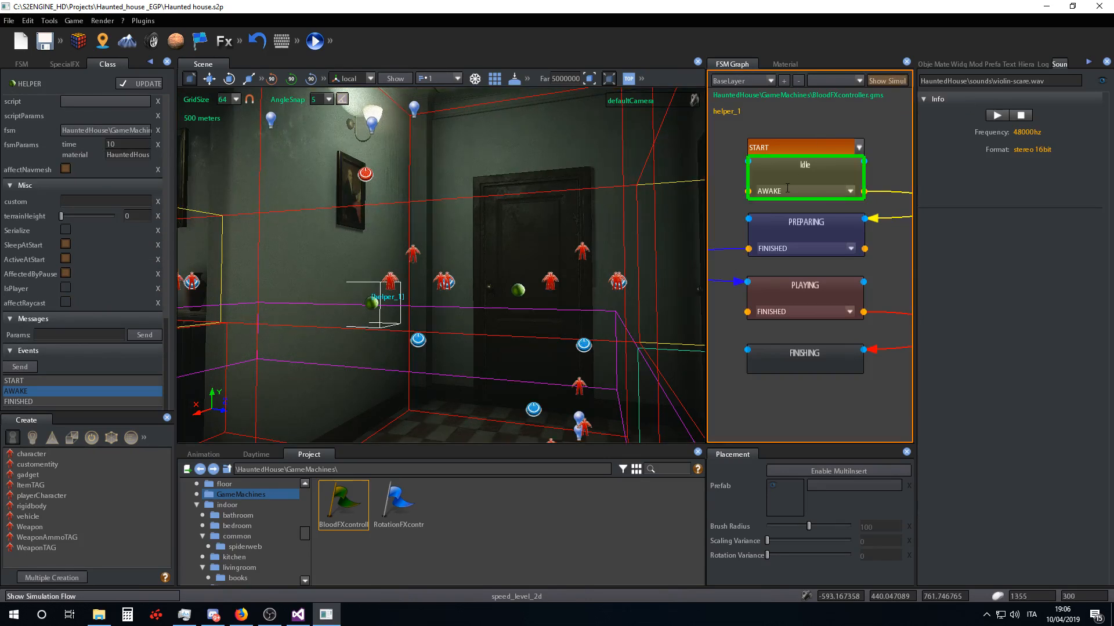
click(21, 368)
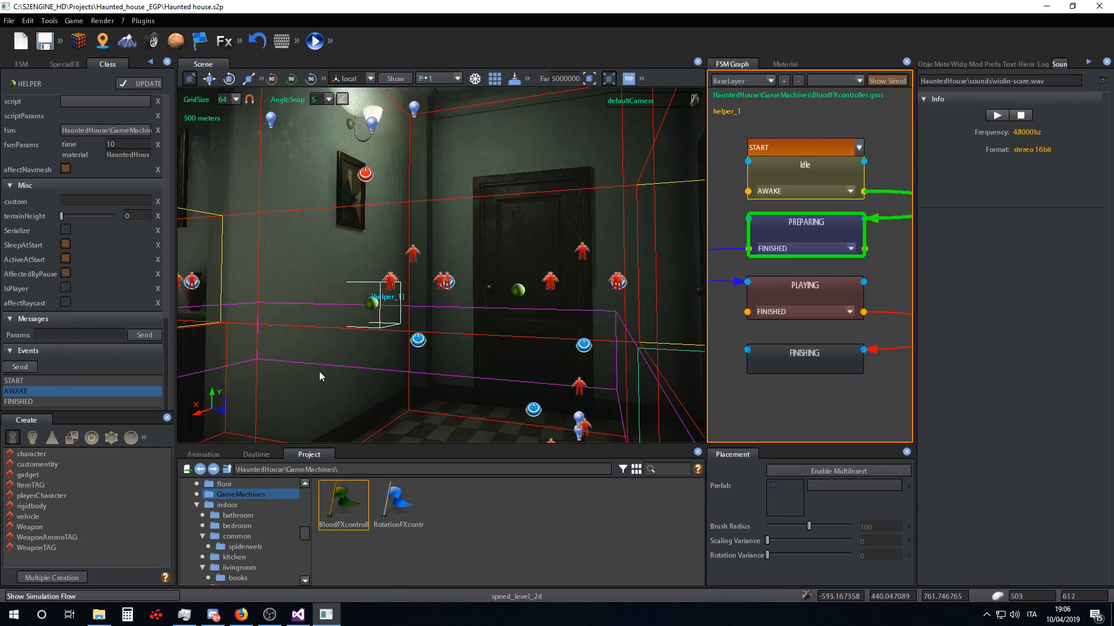
right_drag(472, 379, 467, 368)
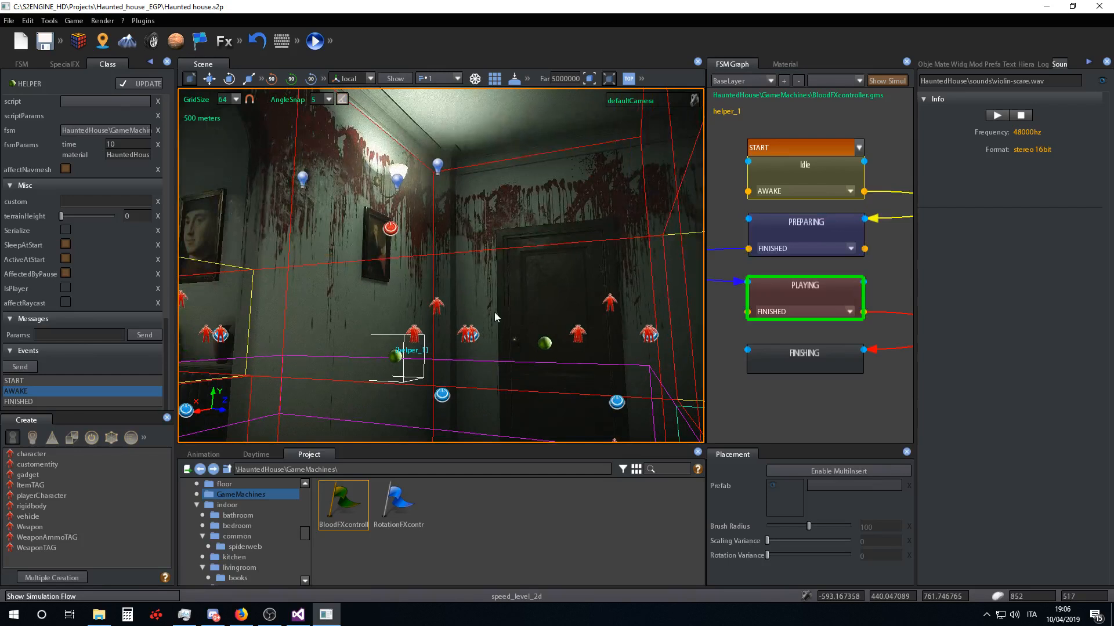
right_drag(495, 312, 492, 318)
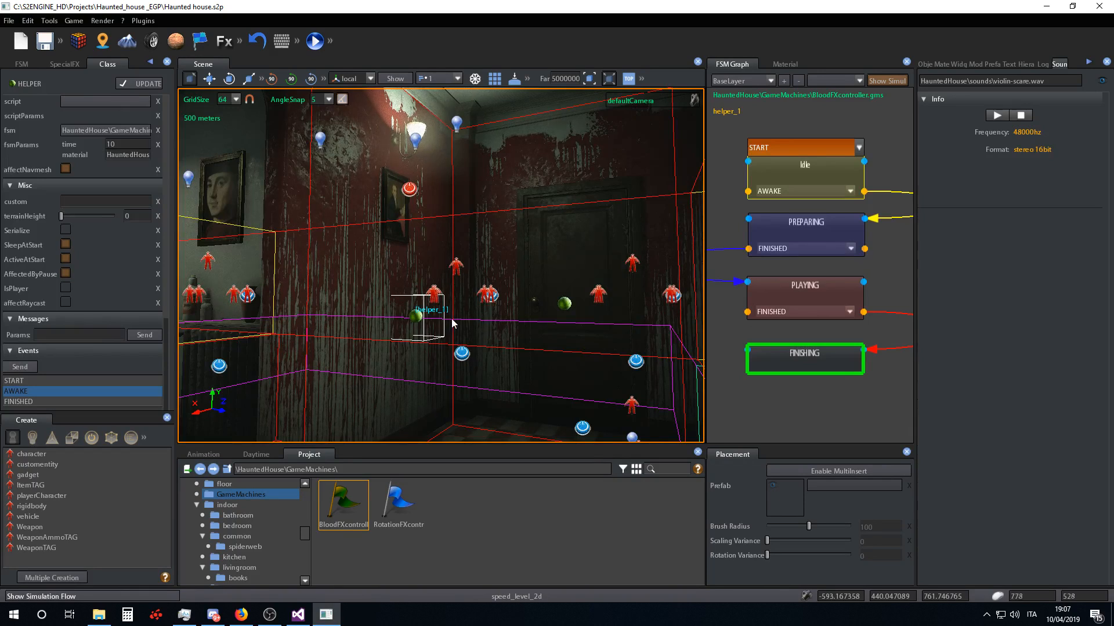
key(s)
mouse_move(452, 319)
right_down()
mouse_move(486, 320)
mouse_move(471, 322)
right_up()
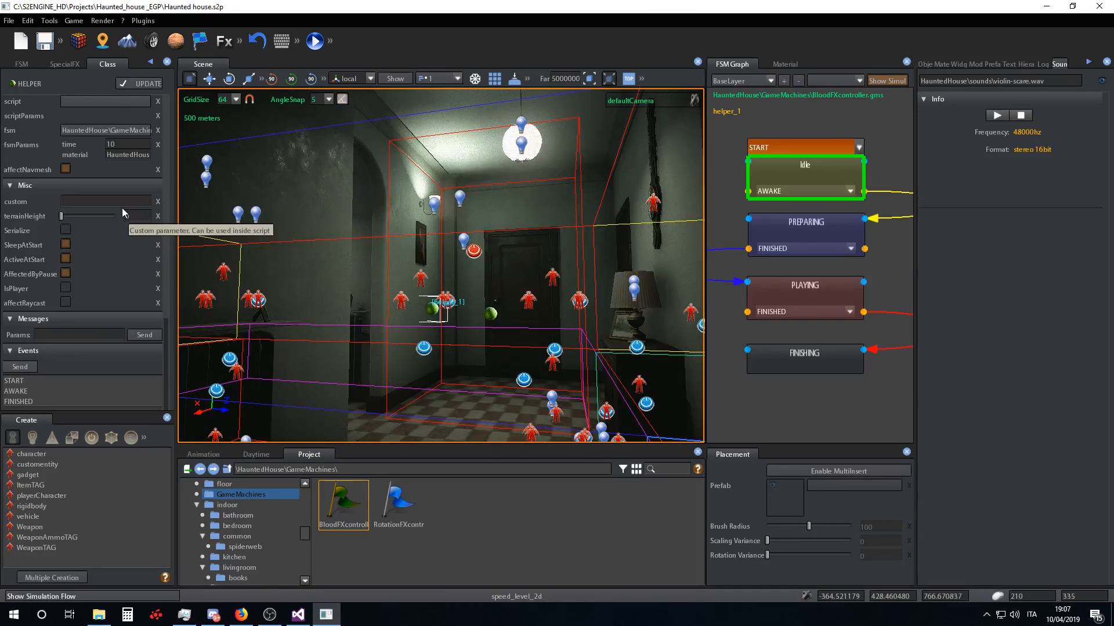
- Run the game from the current viewpoint, walk through the doors and hallway to trigger the blood effect, and exit the game
key(F5)
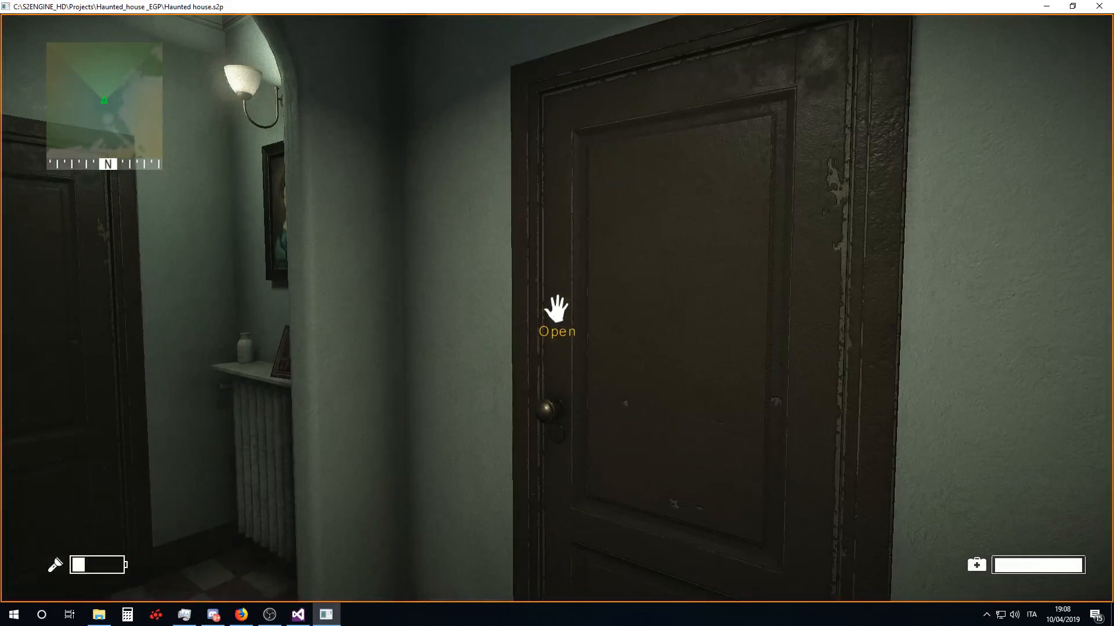
key(w)
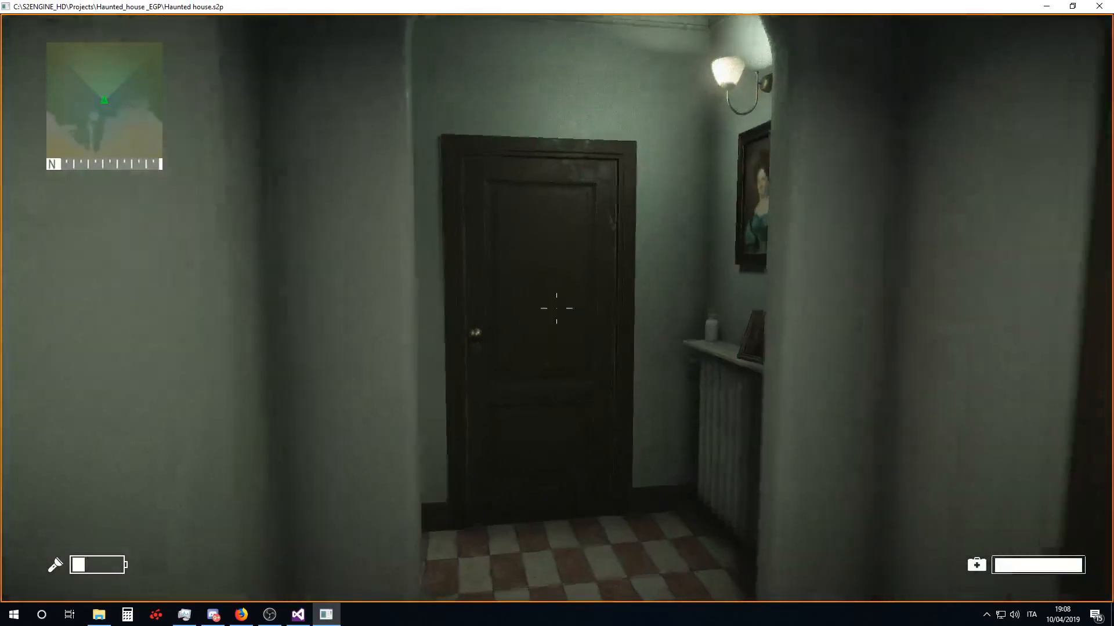
key(w)
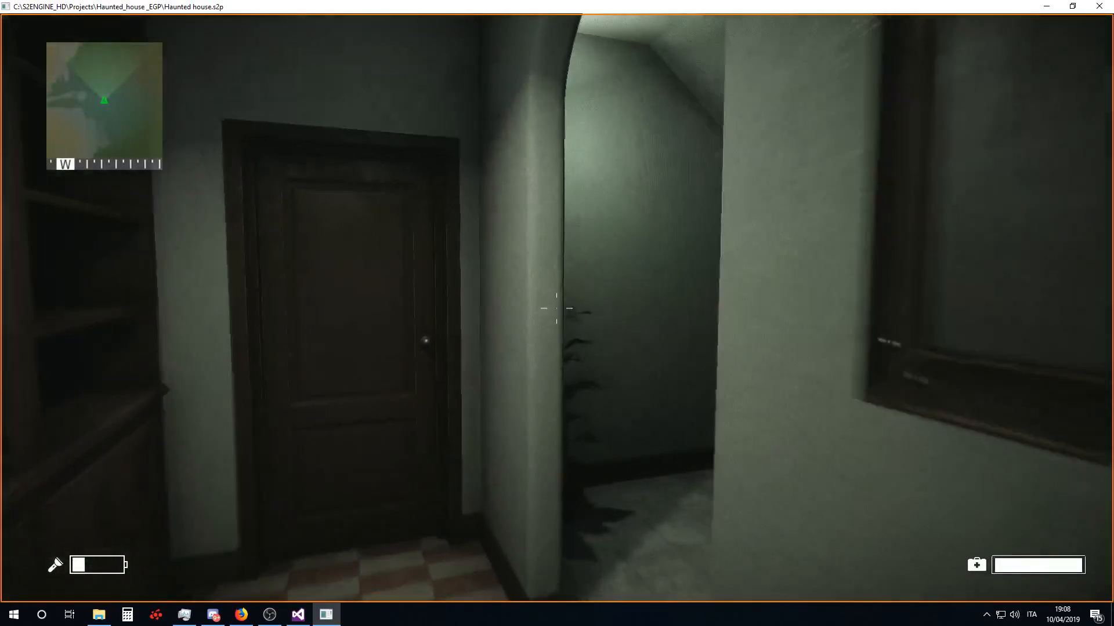
key(w)
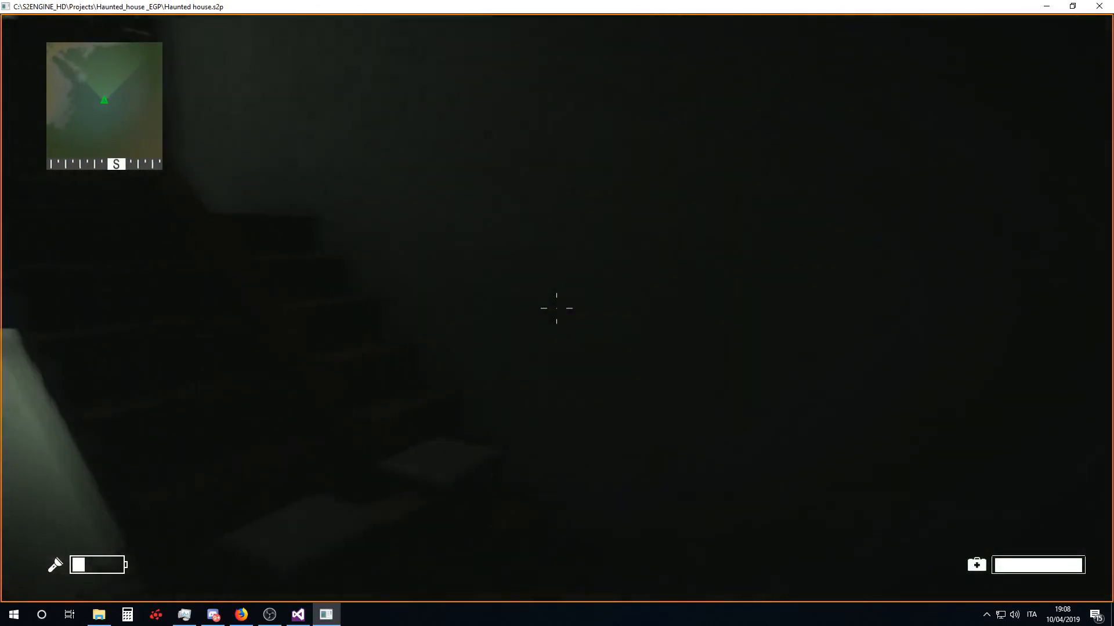
key(w)
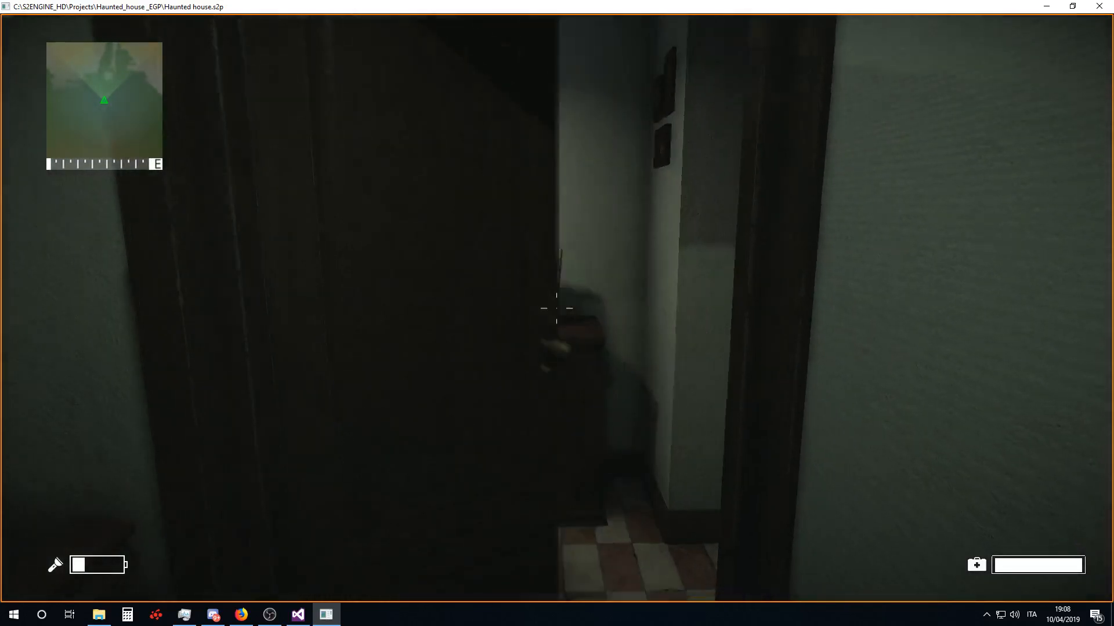
key(w)
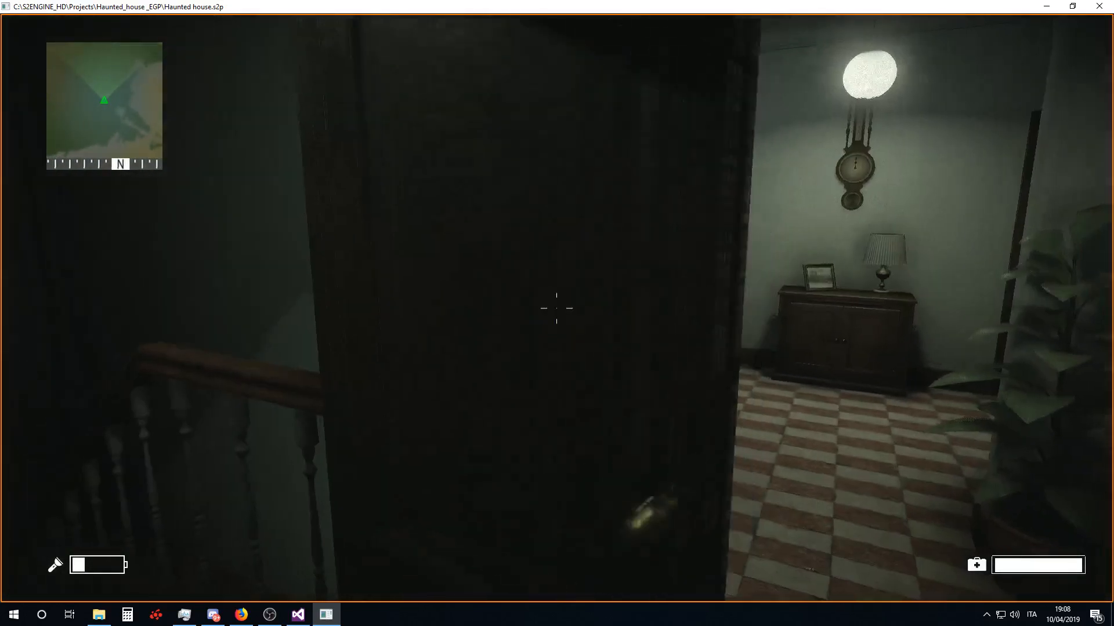
key(w)
key(w)
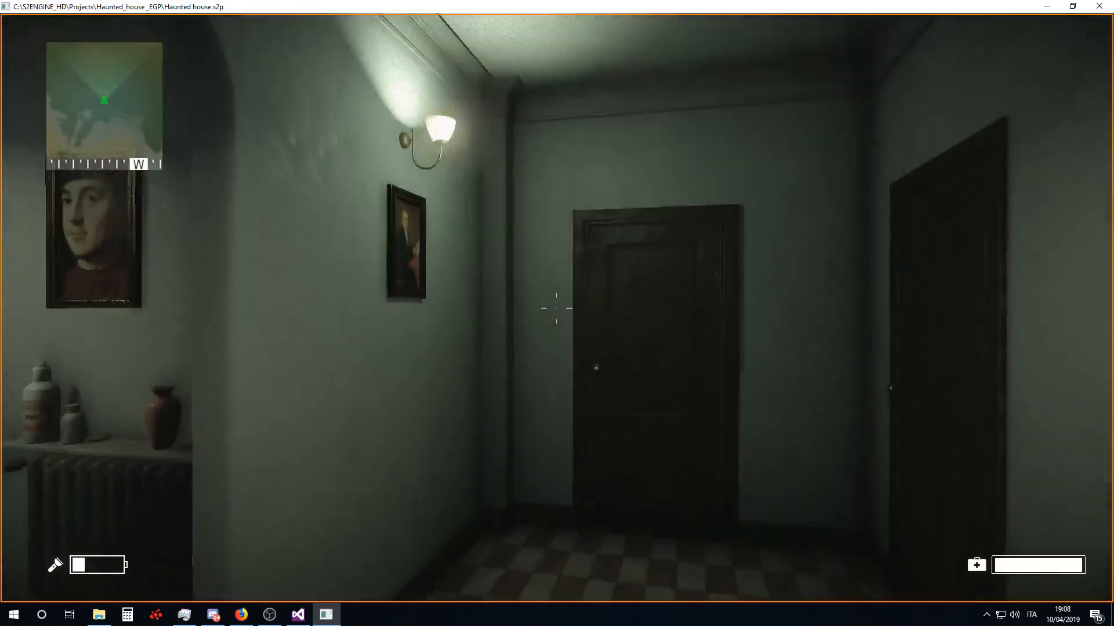
key(w)
key(w)
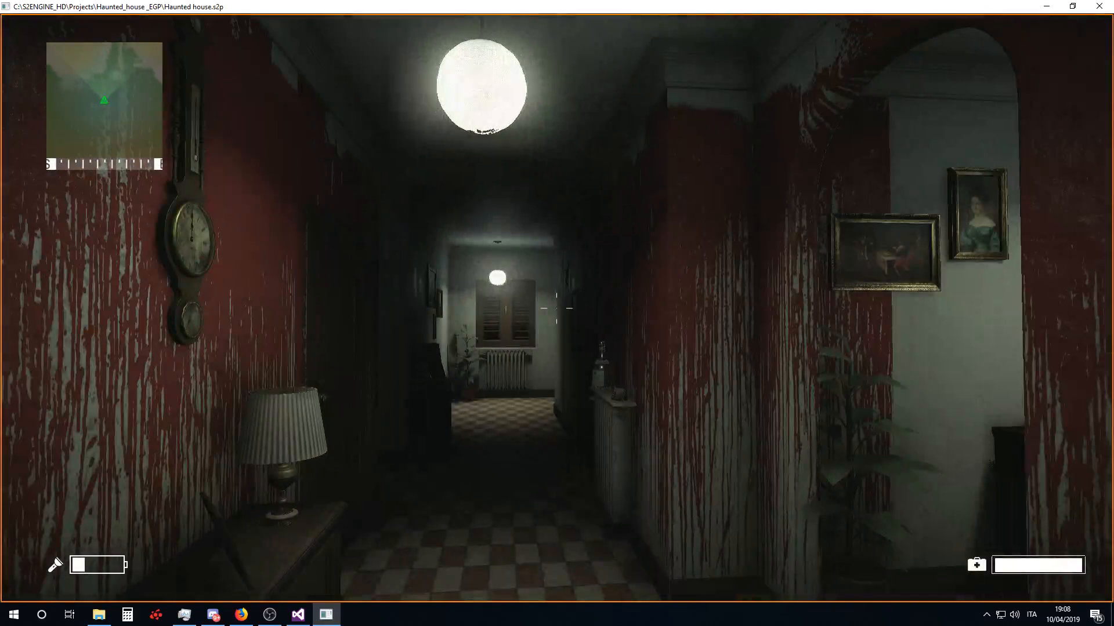
key(Escape)
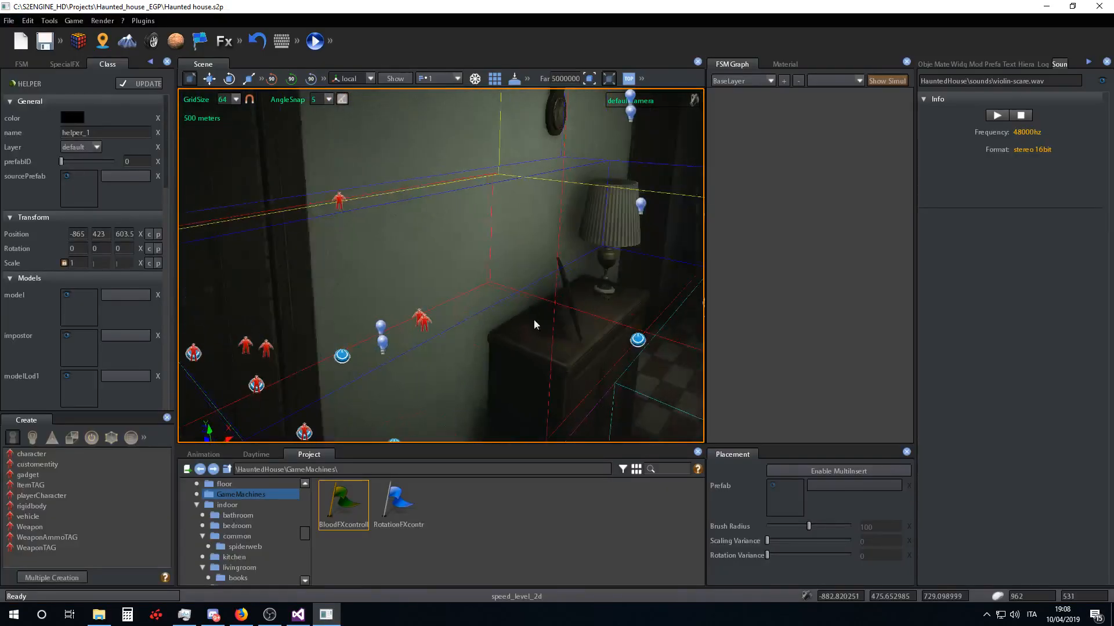
- Clear the selection in the scene and turn off the simulation flow display
mouse_move(569, 318)
right_down()
mouse_move(435, 333)
mouse_move(502, 331)
mouse_move(534, 235)
mouse_move(472, 259)
mouse_move(478, 310)
mouse_move(506, 315)
mouse_move(505, 302)
right_up()
click(535, 236)
click(897, 82)
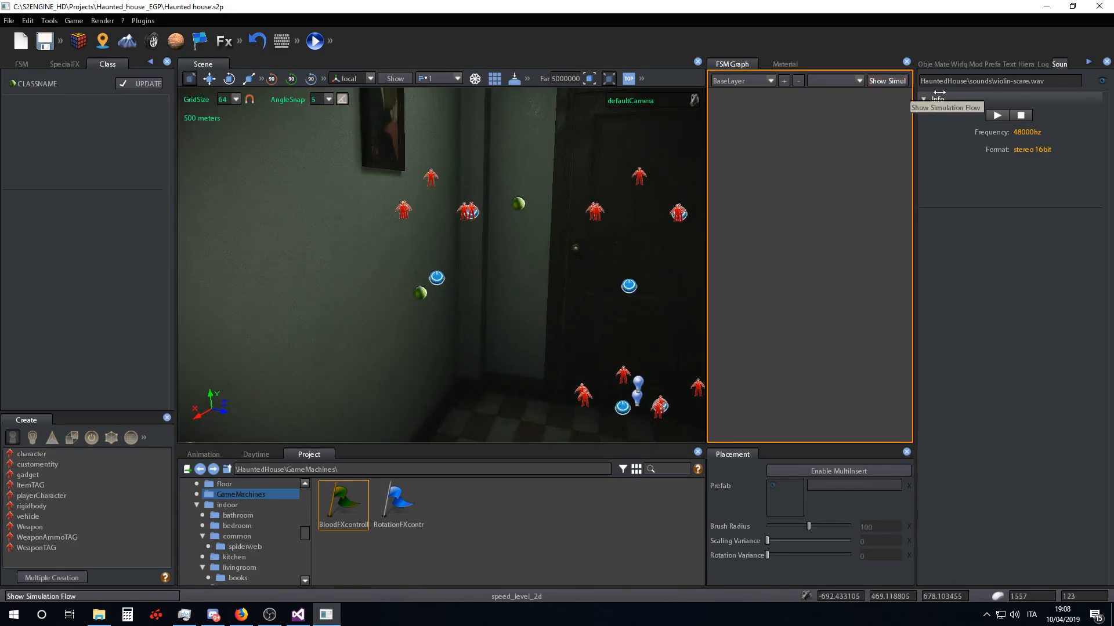
- Select the hallway's external wall mesh and examine material layer 1, including its blood mask and Layer Alpha setting
click(942, 64)
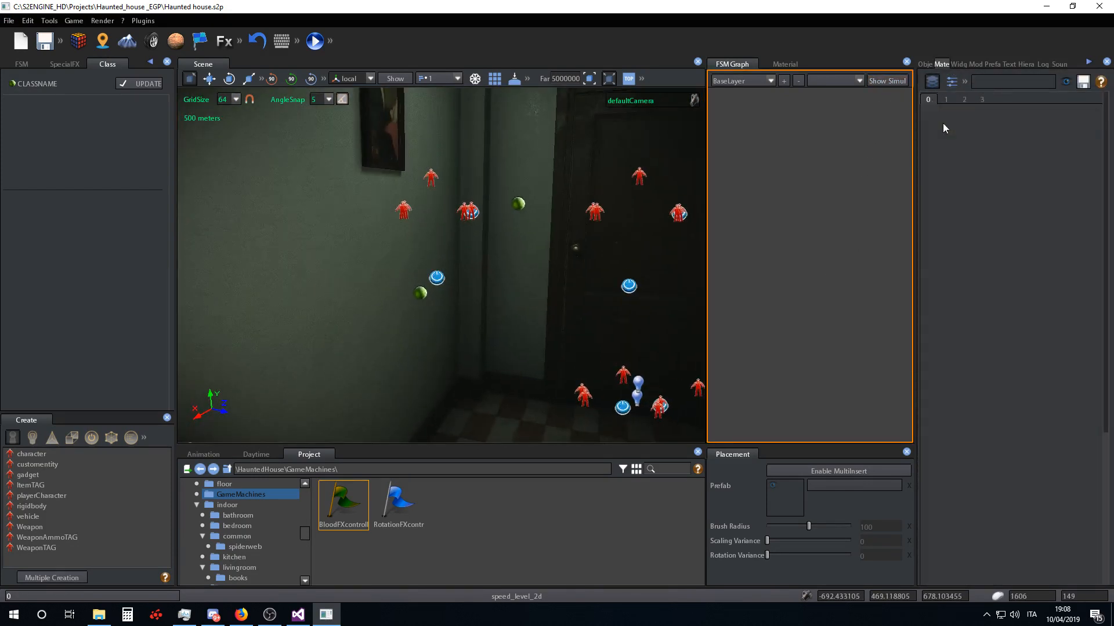
click(356, 298)
scroll(419, 293, up, 2)
right_drag(419, 292, 403, 294)
click(403, 294)
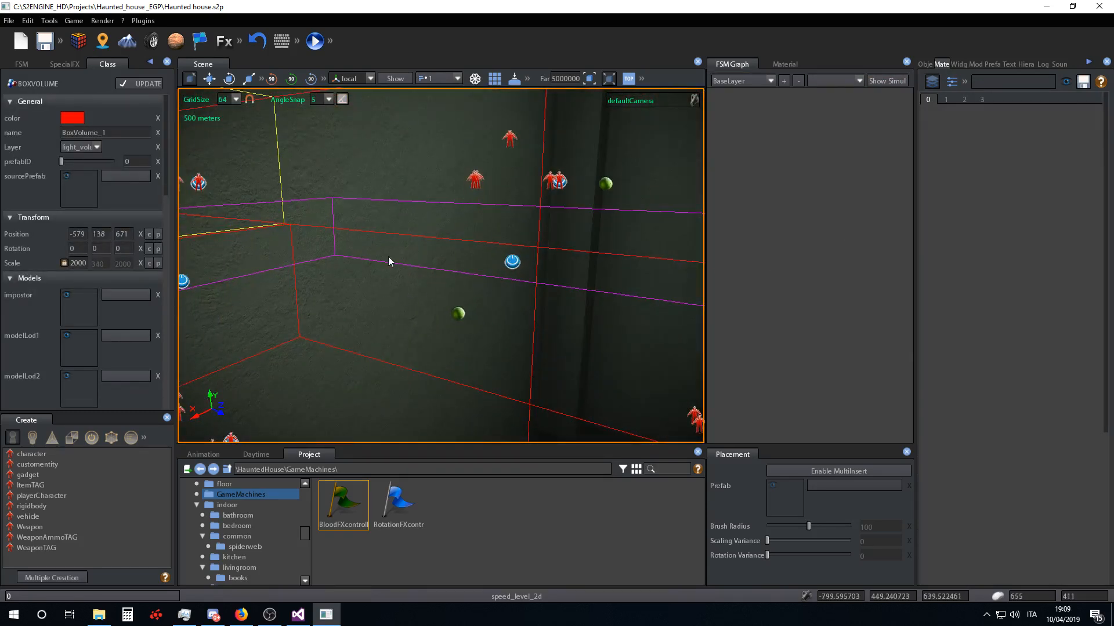
right_drag(388, 256, 458, 239)
click(404, 210)
scroll(400, 224, down, 2)
scroll(969, 158, down, 2)
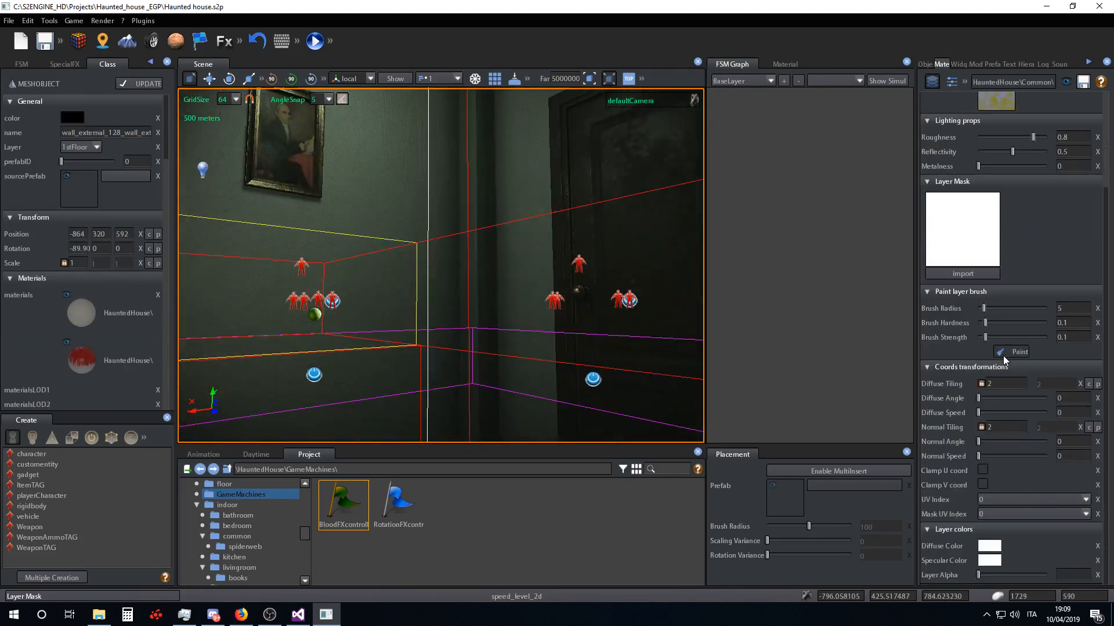
scroll(977, 155, up, 2)
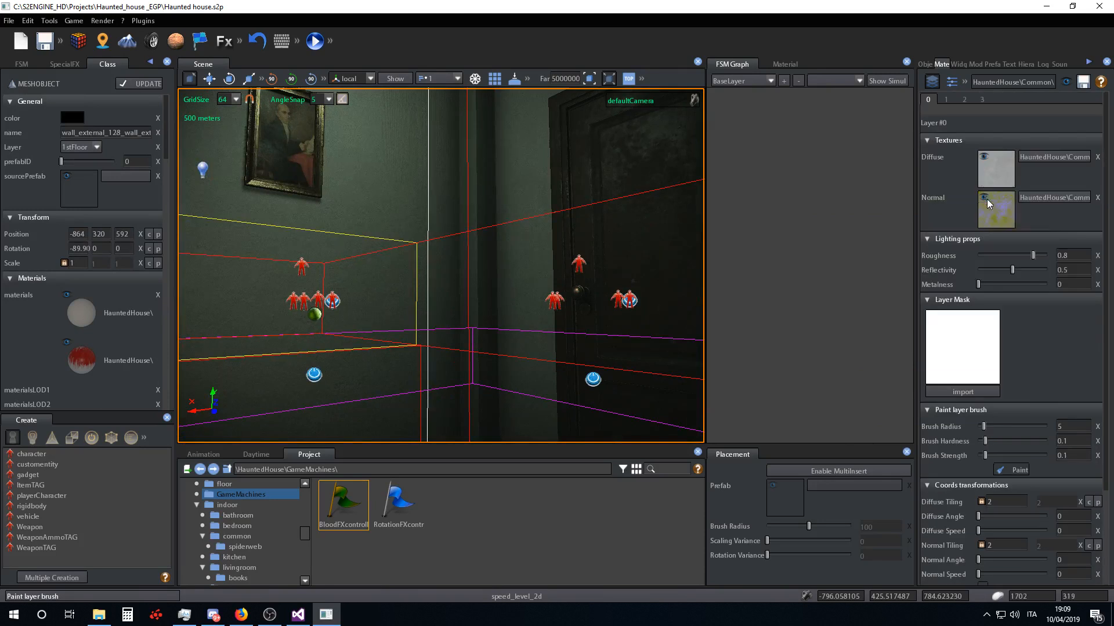
click(953, 105)
scroll(1020, 304, down, 2)
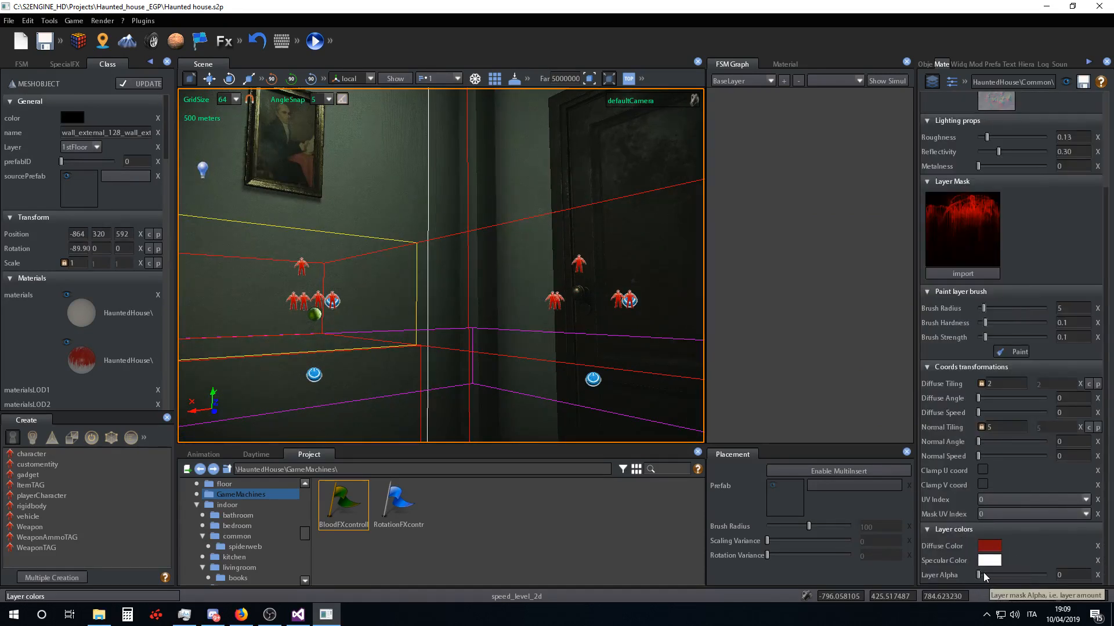
- Demonstrate the wall's blood layer by varying its Layer Alpha, ending at 1
drag(980, 575, 1043, 583)
right_drag(413, 248, 892, 466)
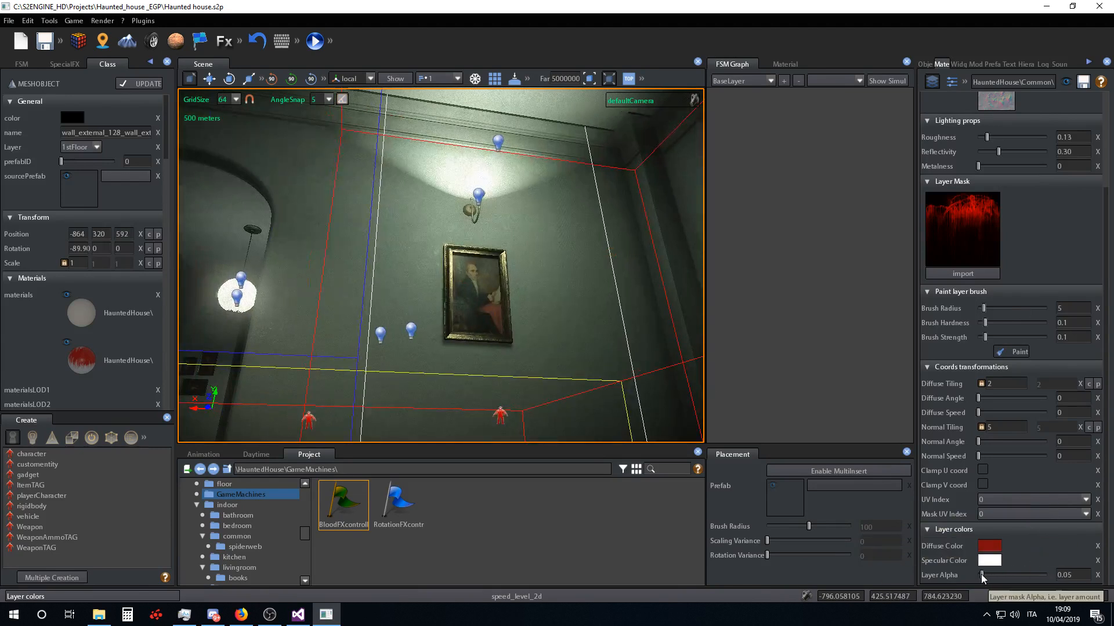
drag(1015, 574, 1055, 582)
drag(981, 574, 1046, 580)
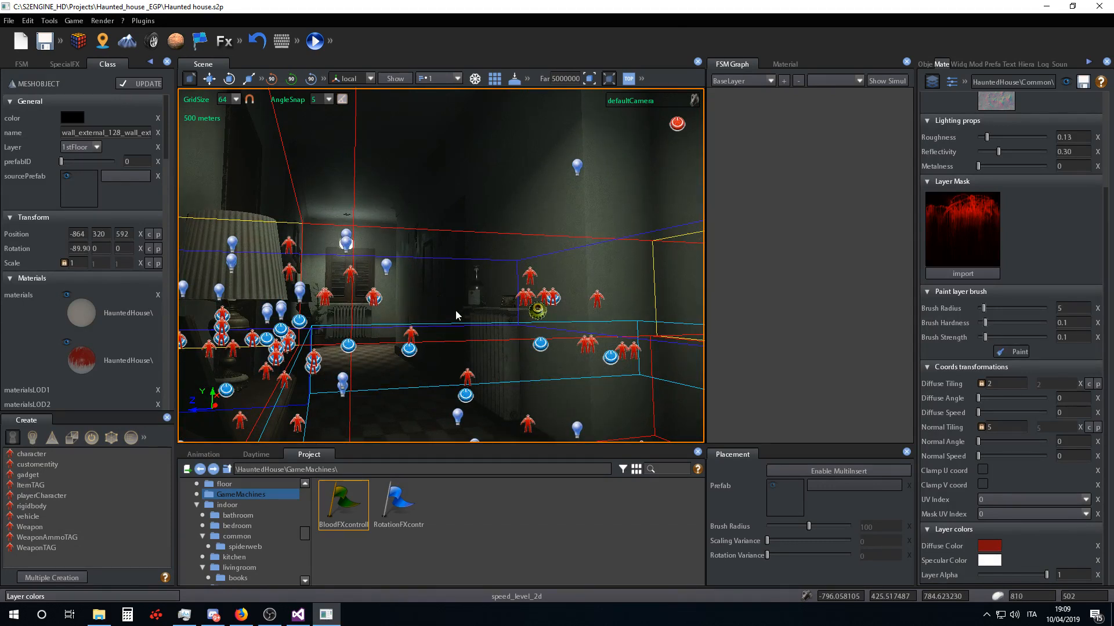
- Switch the scene to an unlit render buffer and view the three crucifixes on the floral wallpaper wall
key(w)
right_drag(457, 313, 503, 307)
click(74, 21)
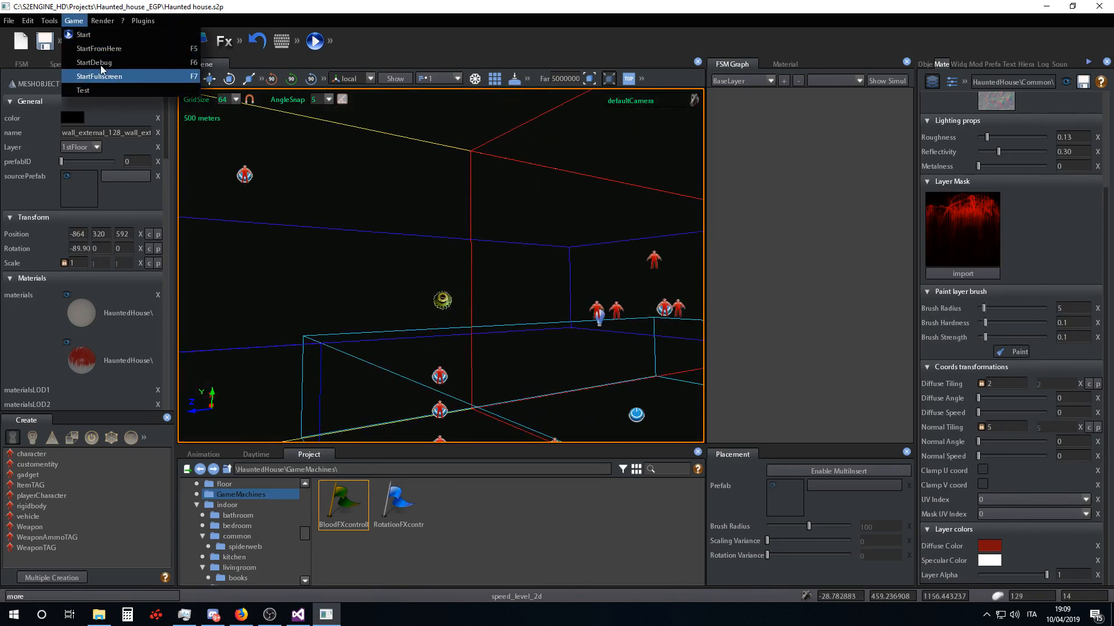
mouse_move(51, 22)
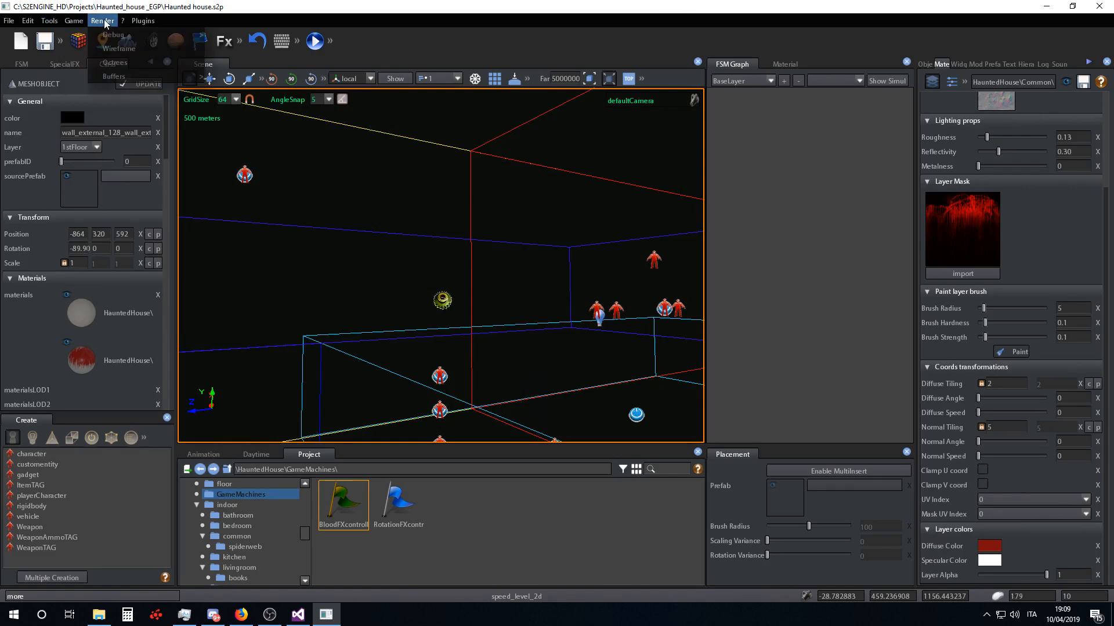
mouse_move(102, 21)
mouse_move(122, 76)
click(227, 83)
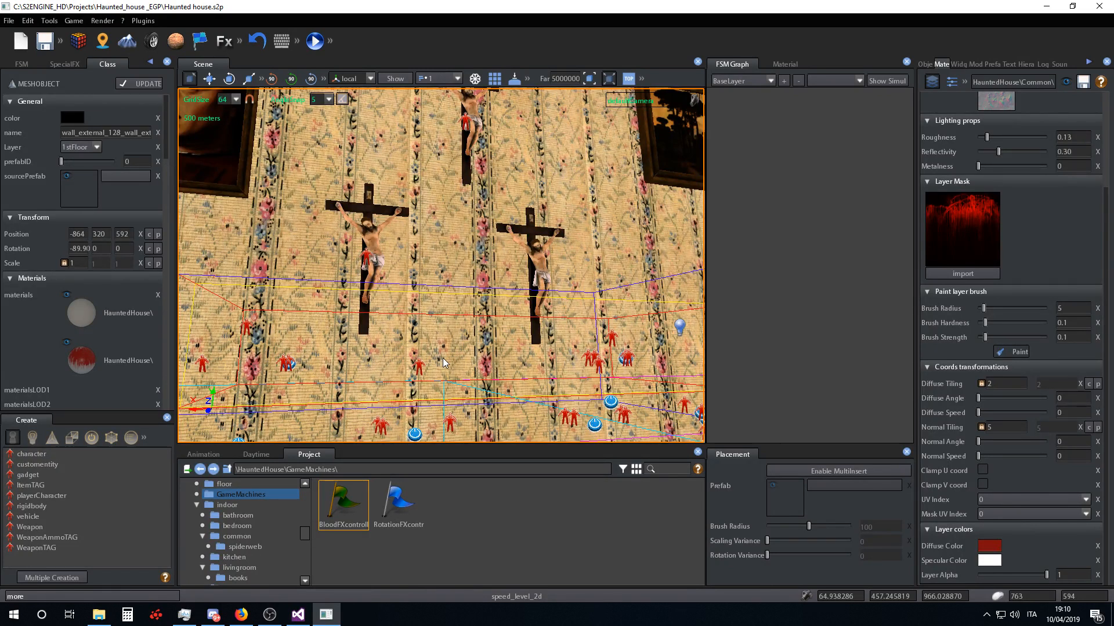
right_drag(439, 369, 464, 291)
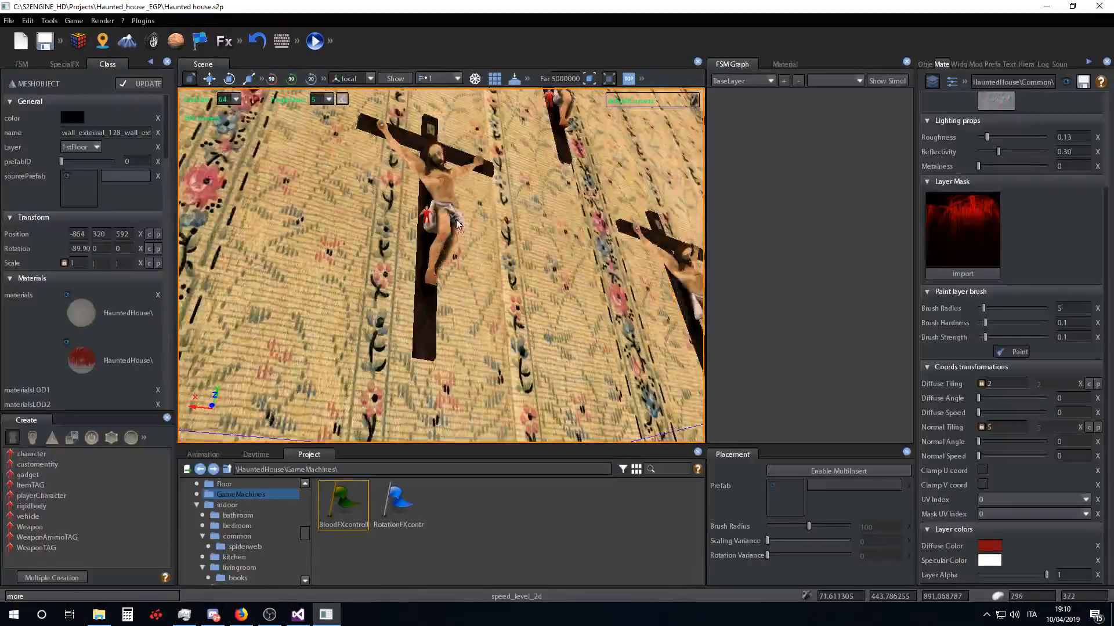
mouse_move(456, 221)
right_down()
mouse_move(499, 275)
mouse_move(444, 283)
right_up()
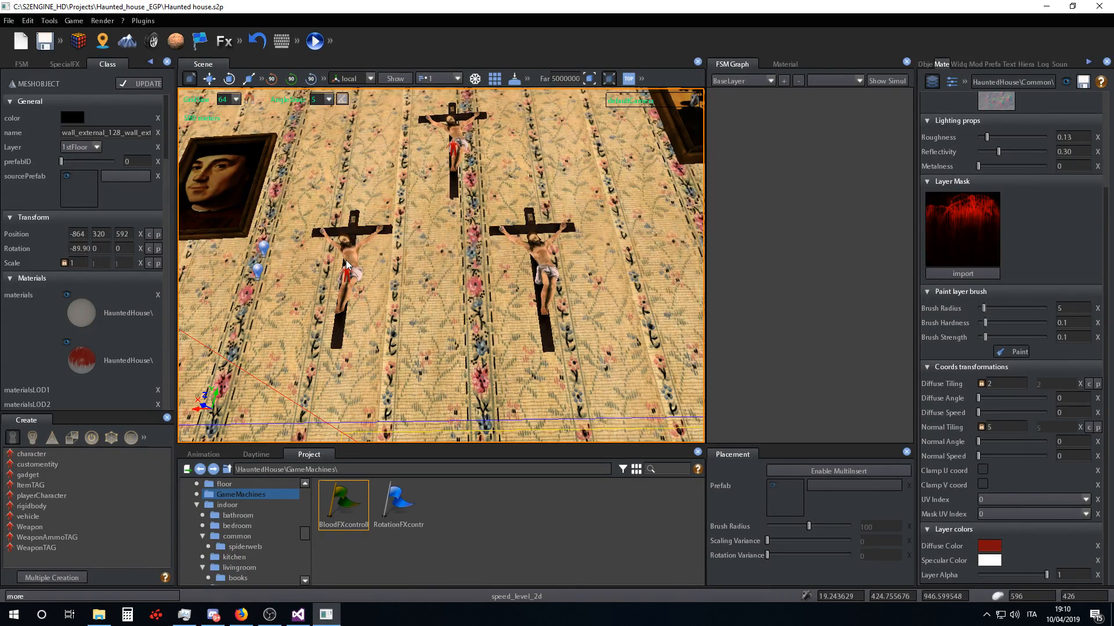
- Open the RotationFXcontroller state graph and align its IDLE and ROTATE states one above the other
click(398, 502)
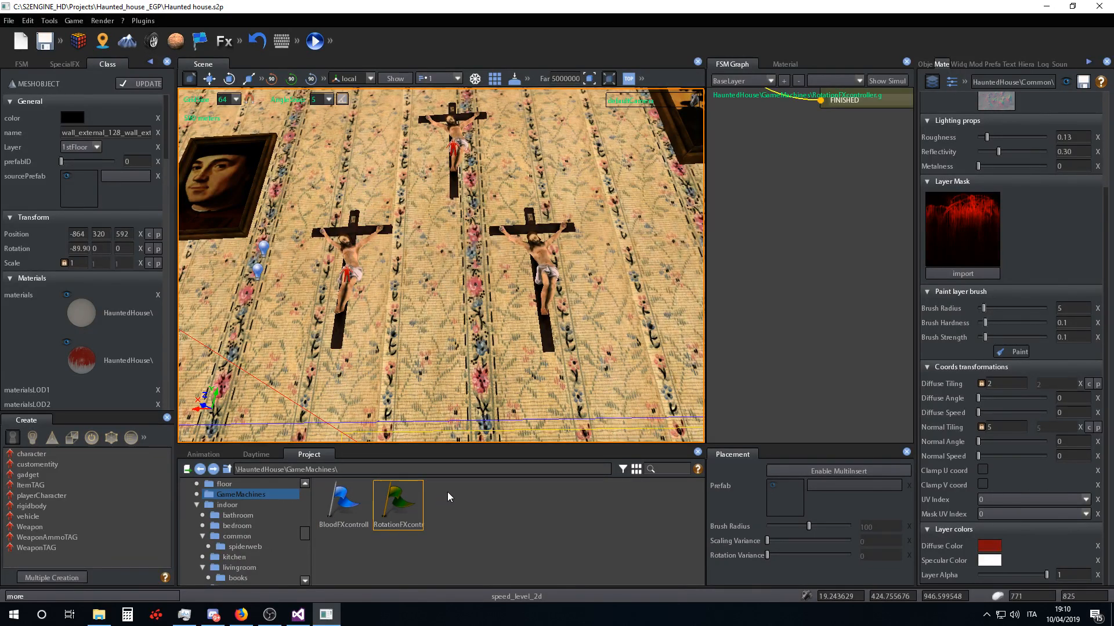
middle_drag(773, 271, 746, 358)
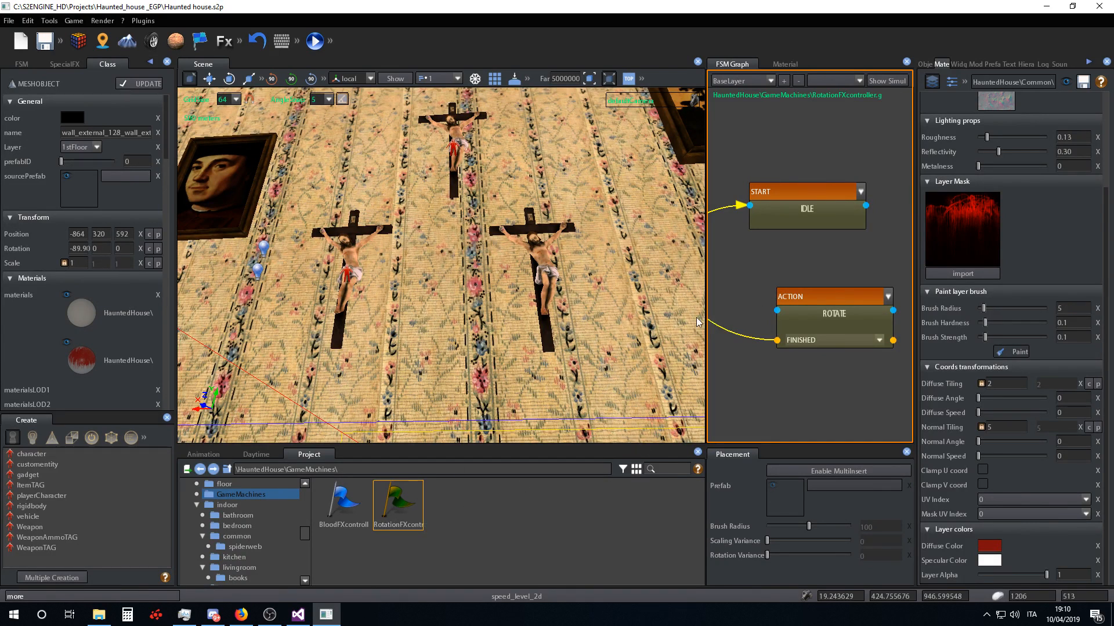
drag(808, 220, 823, 214)
drag(819, 318, 804, 316)
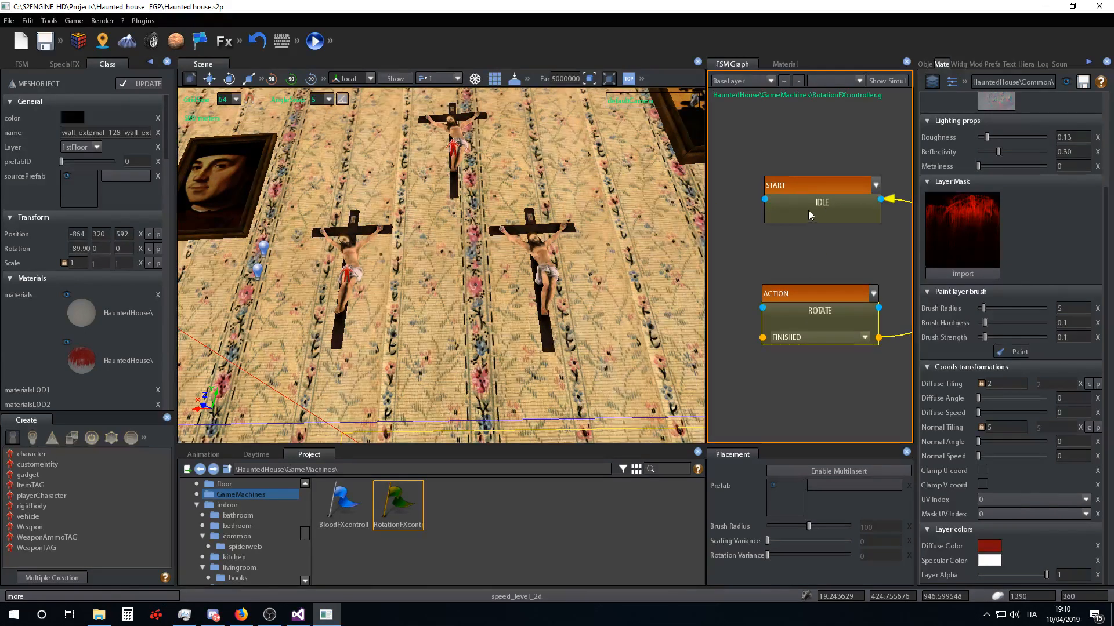
- Select the RotationFXcontroller's IDLE state and show its action settings, including GetObjectBasis and SetSource
click(810, 214)
click(64, 64)
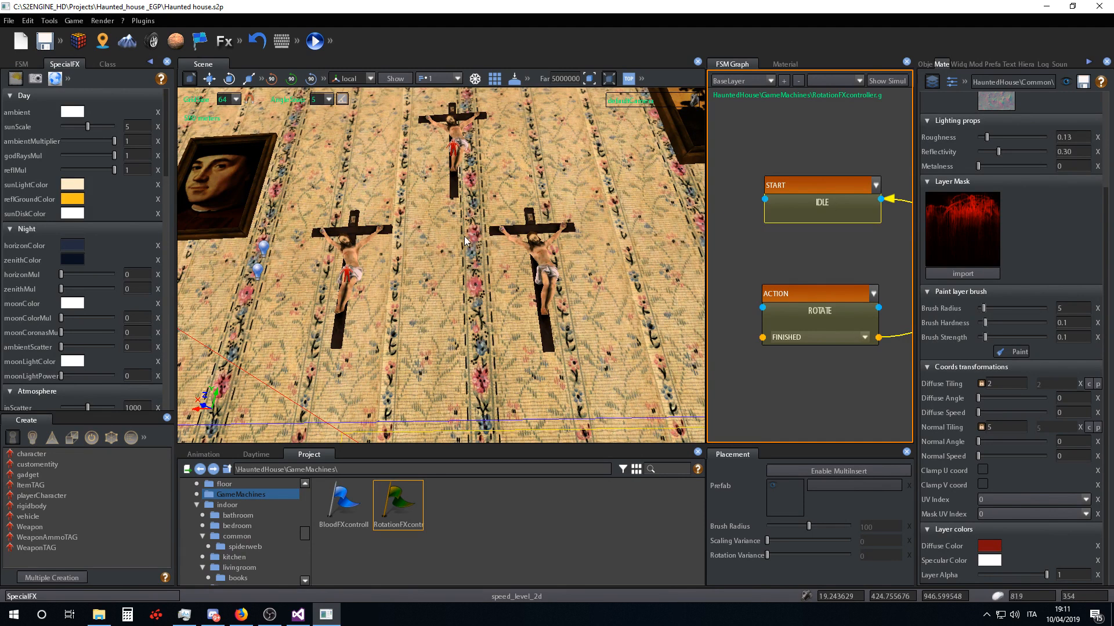
right_drag(477, 280, 479, 283)
click(103, 65)
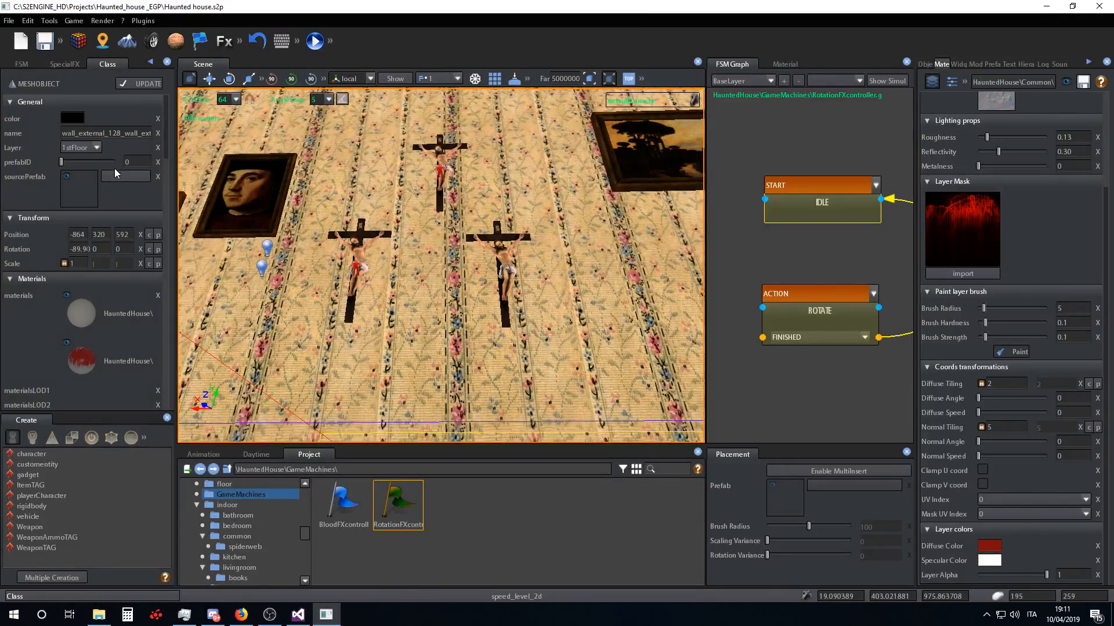
click(834, 207)
click(38, 66)
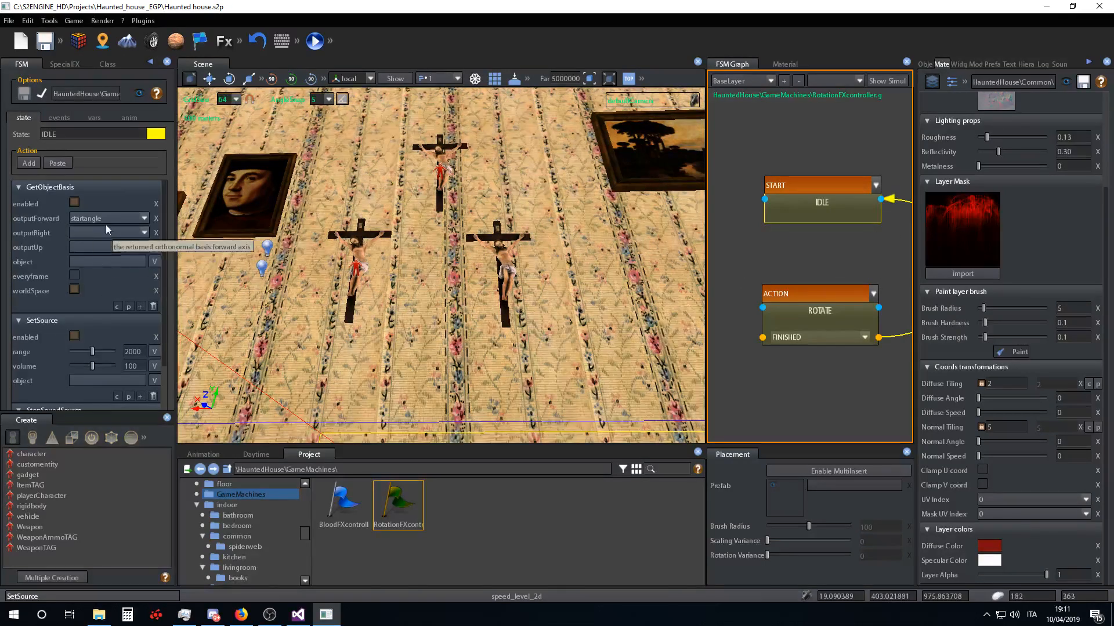
- Review the IDLE state's SetSource and StopSoundSource actions and take a close look at the lower-left crucifix on the wall
scroll(111, 269, down, 2)
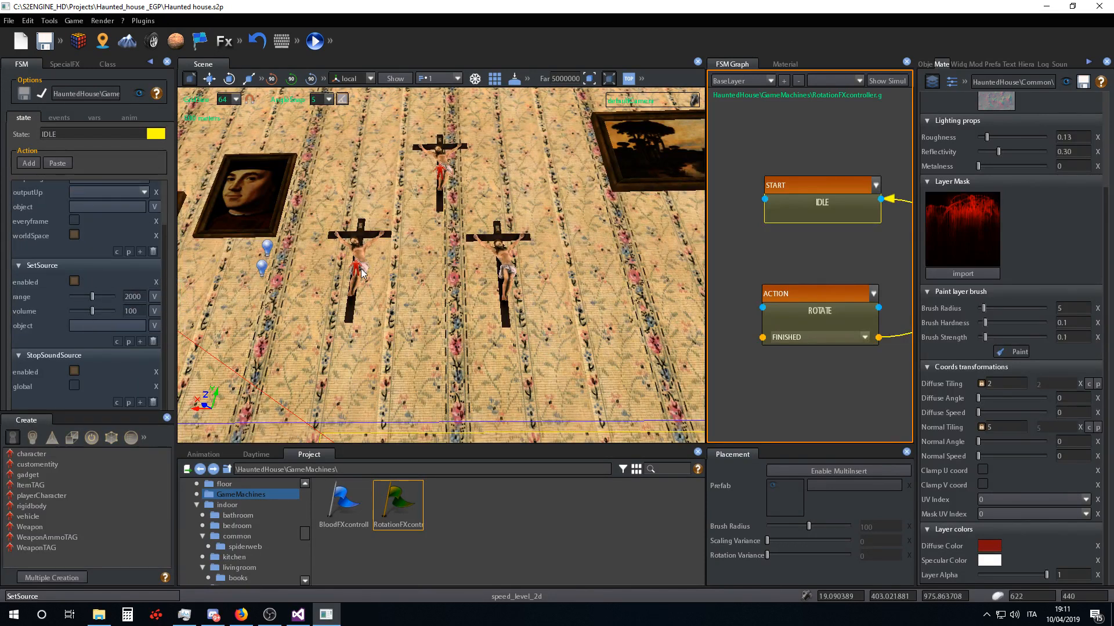
right_drag(455, 312, 440, 316)
scroll(441, 316, up, 4)
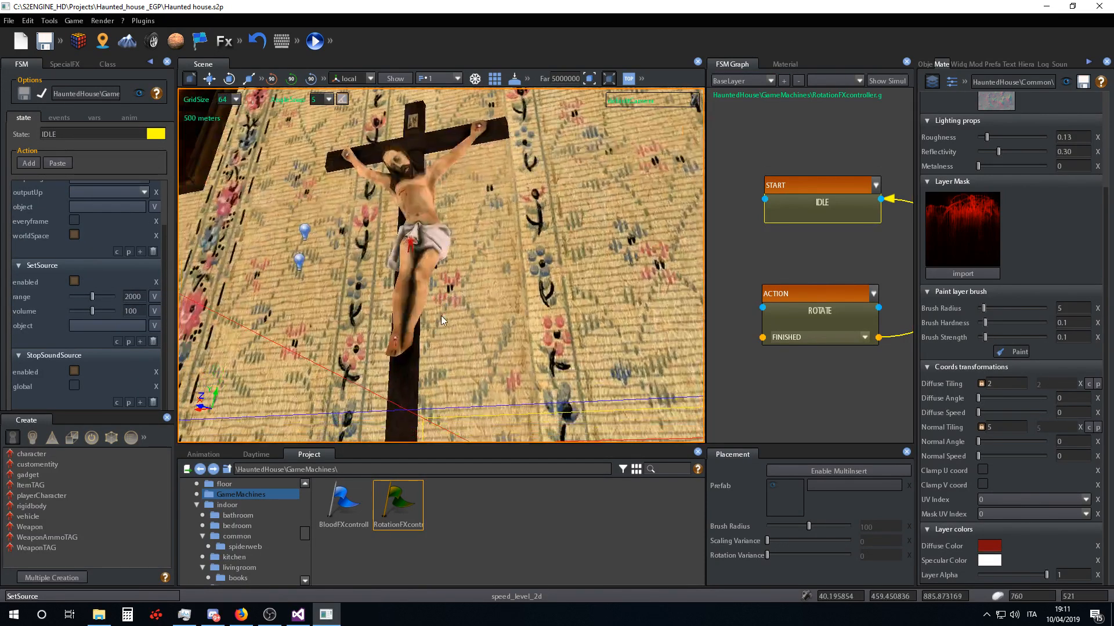
scroll(441, 315, down, 2)
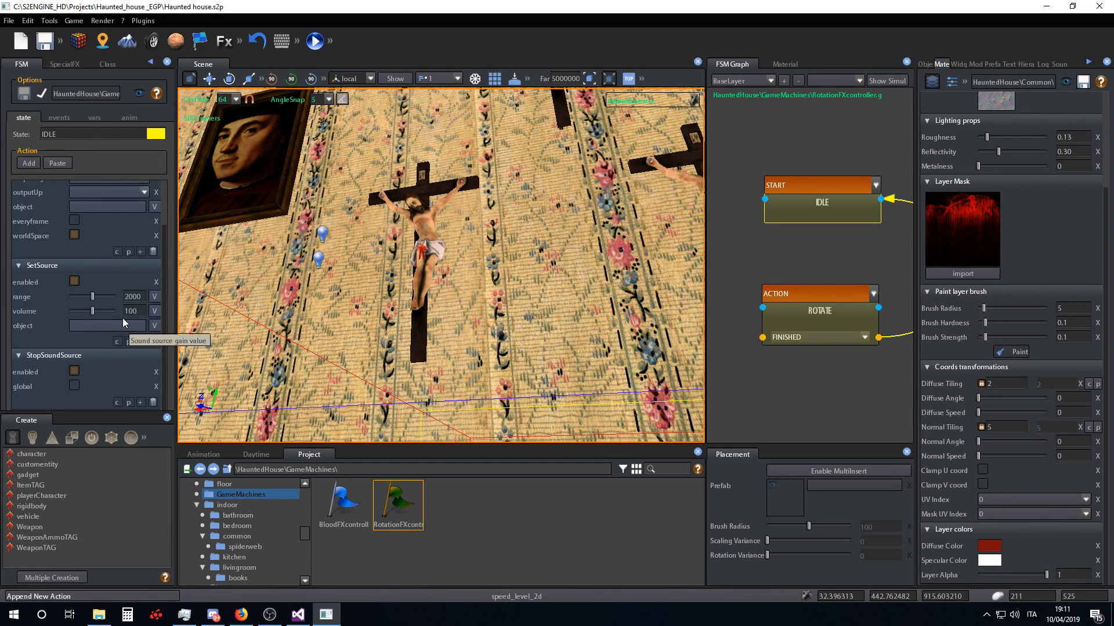
scroll(119, 316, up, 1)
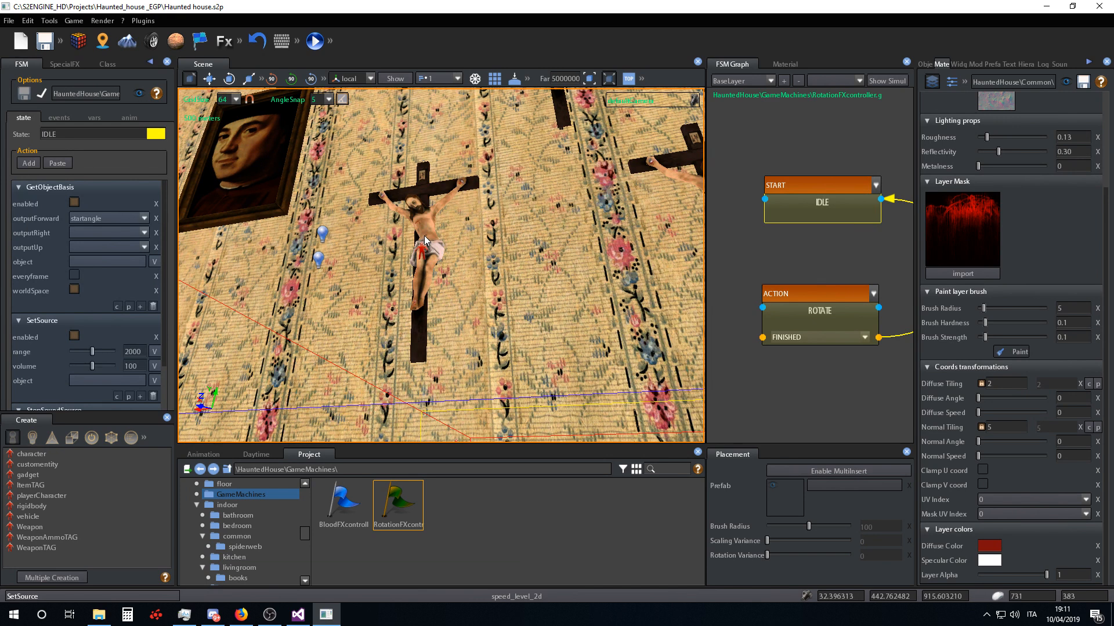
- Select the ROTATE state and review its RotateTo, SendEvent and PlaySound action settings
click(794, 316)
scroll(128, 285, down, 5)
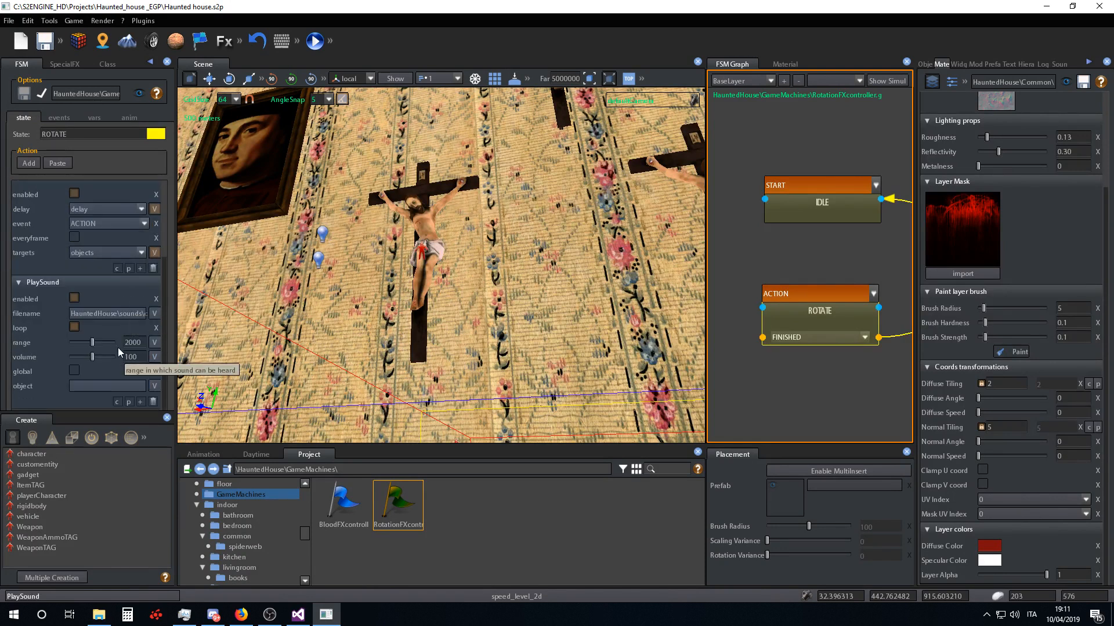
scroll(118, 348, up, 5)
scroll(115, 295, down, 3)
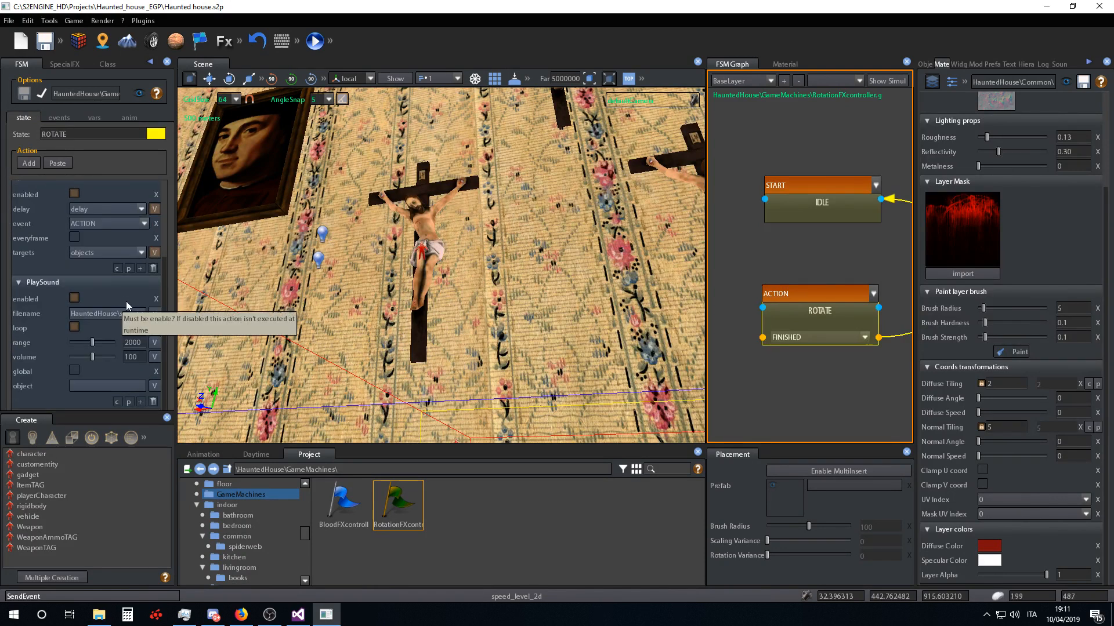
scroll(131, 306, up, 3)
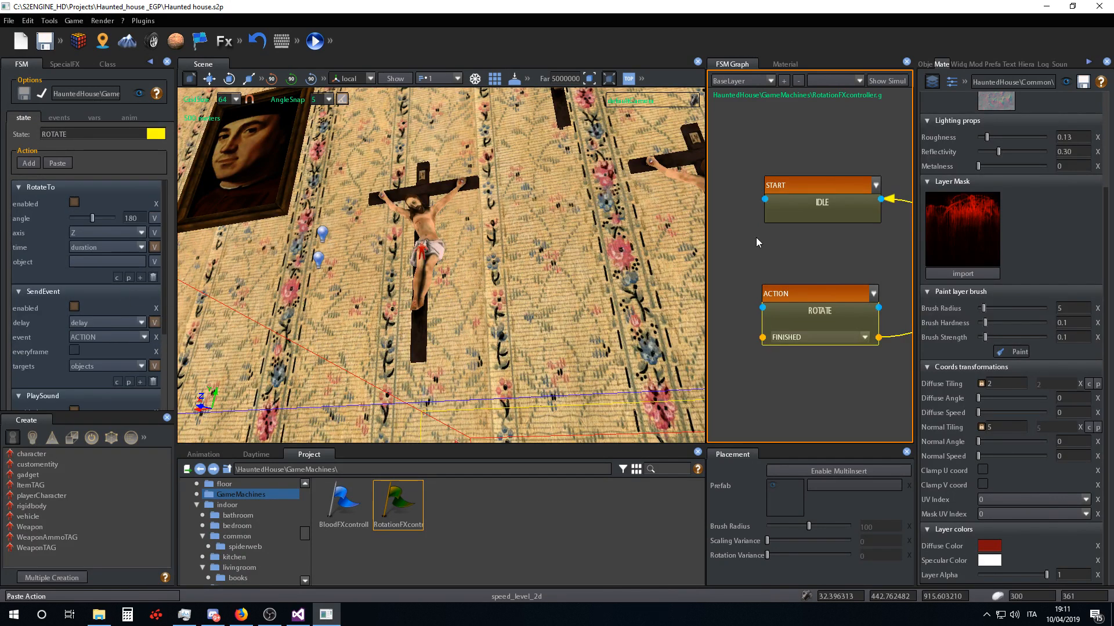
- Disable the IDLE state's GetObjectBasis action and apply the change to the RotationFXcontroller
click(806, 207)
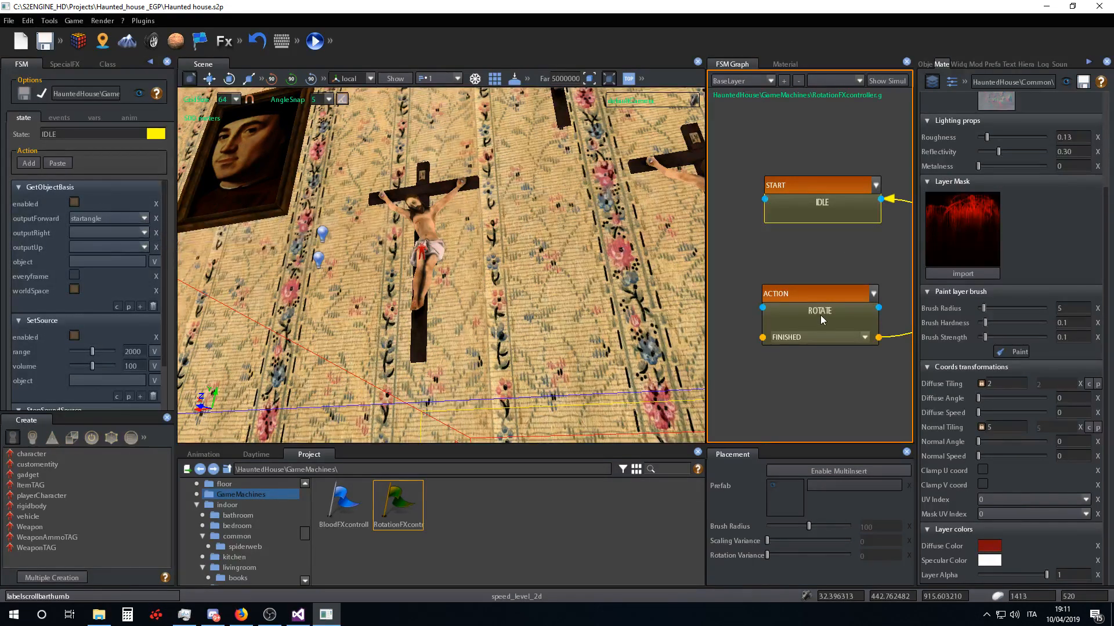
click(75, 203)
click(42, 95)
- Reposition the IDLE and ROTATE states slightly in the graph while reviewing the actions of each
click(828, 324)
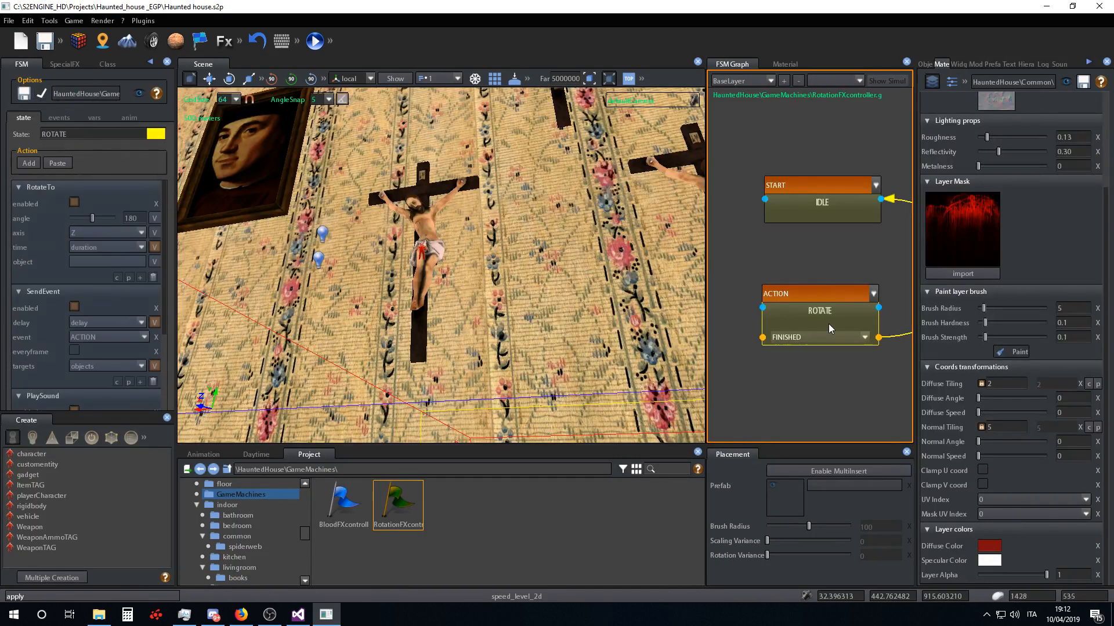
click(815, 209)
drag(820, 214, 826, 203)
scroll(102, 290, down, 2)
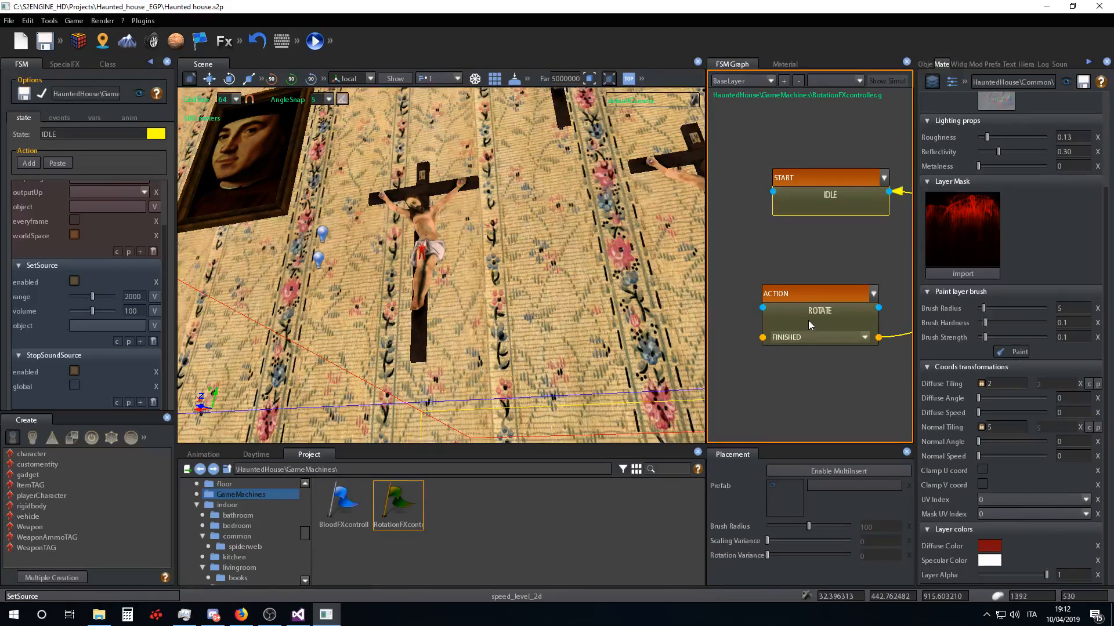
drag(809, 320, 800, 294)
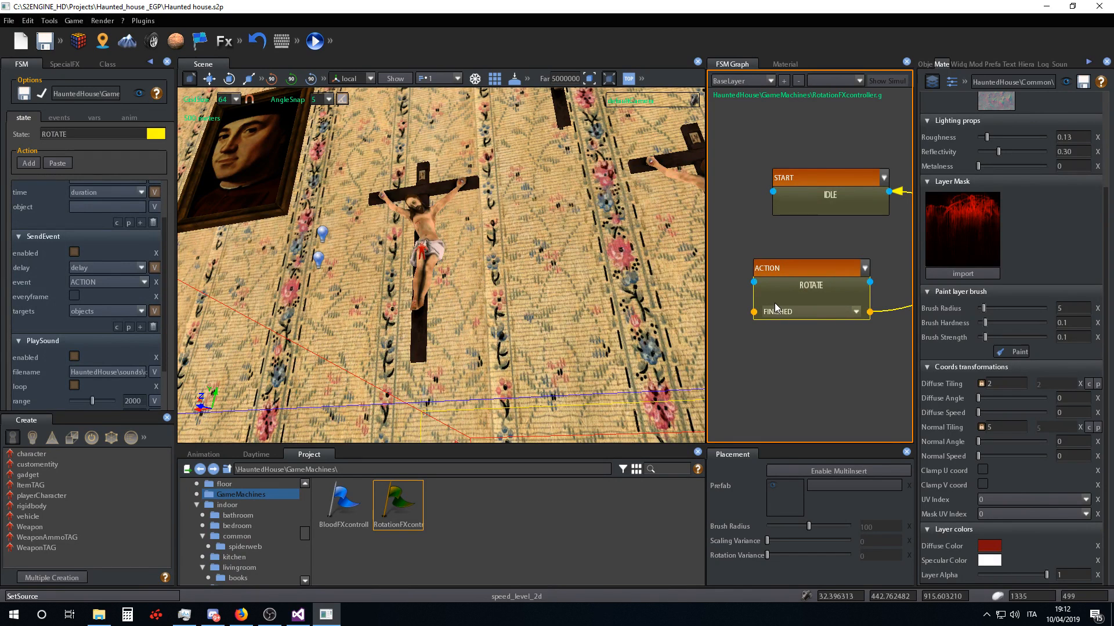
scroll(108, 325, up, 2)
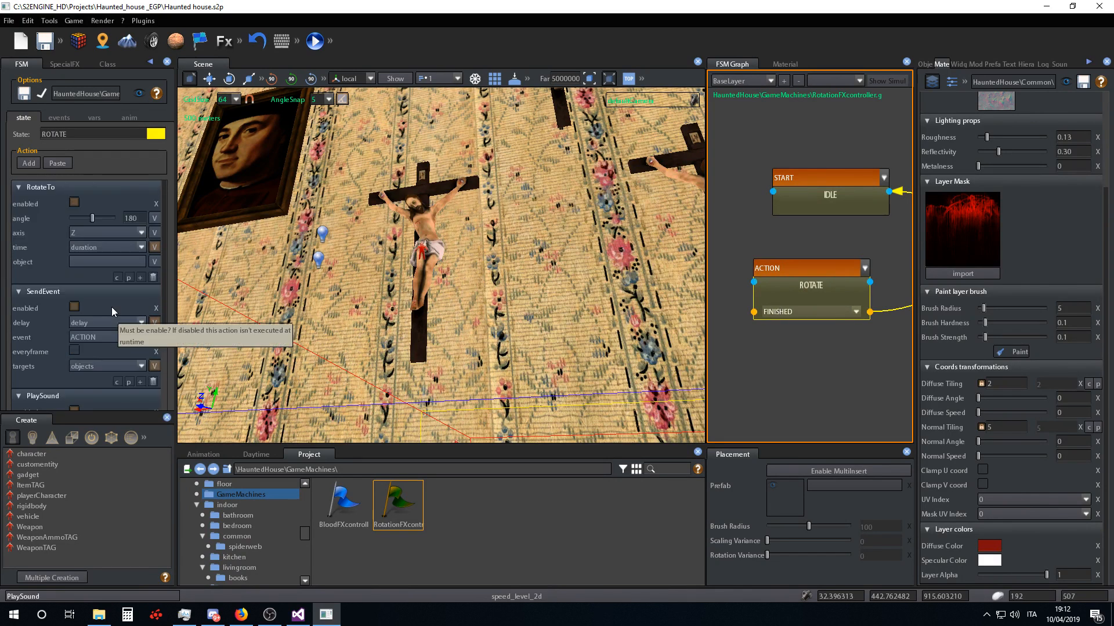
drag(797, 289, 806, 297)
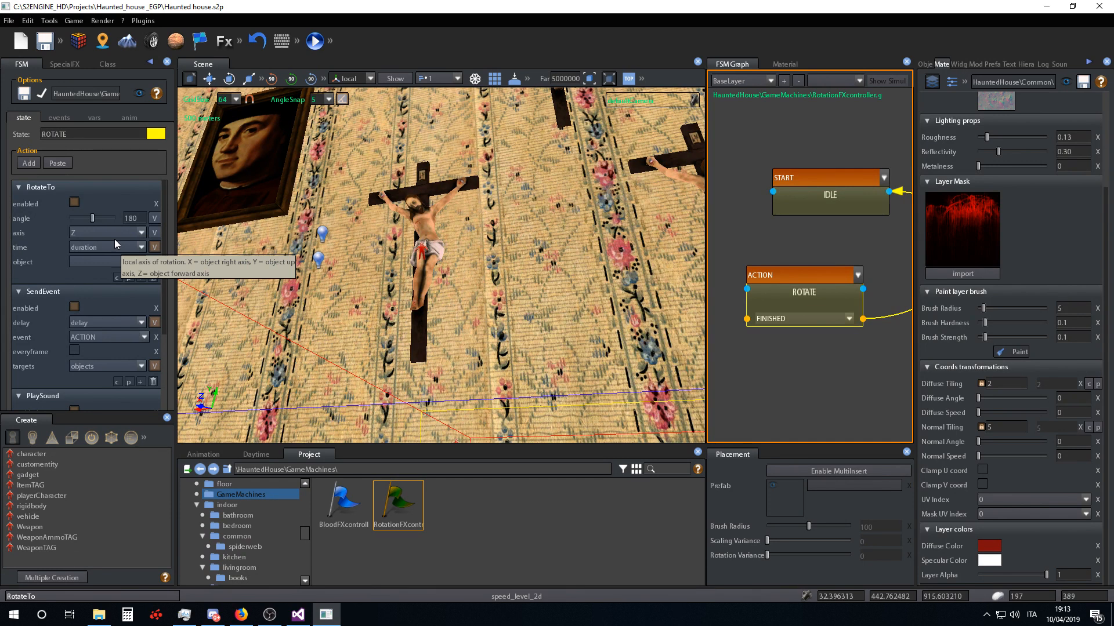
- Select the lower-left crucifix and show its class properties at the Behaviour section with the objects, duration and delay FSM parameters
click(107, 64)
scroll(105, 248, down, 10)
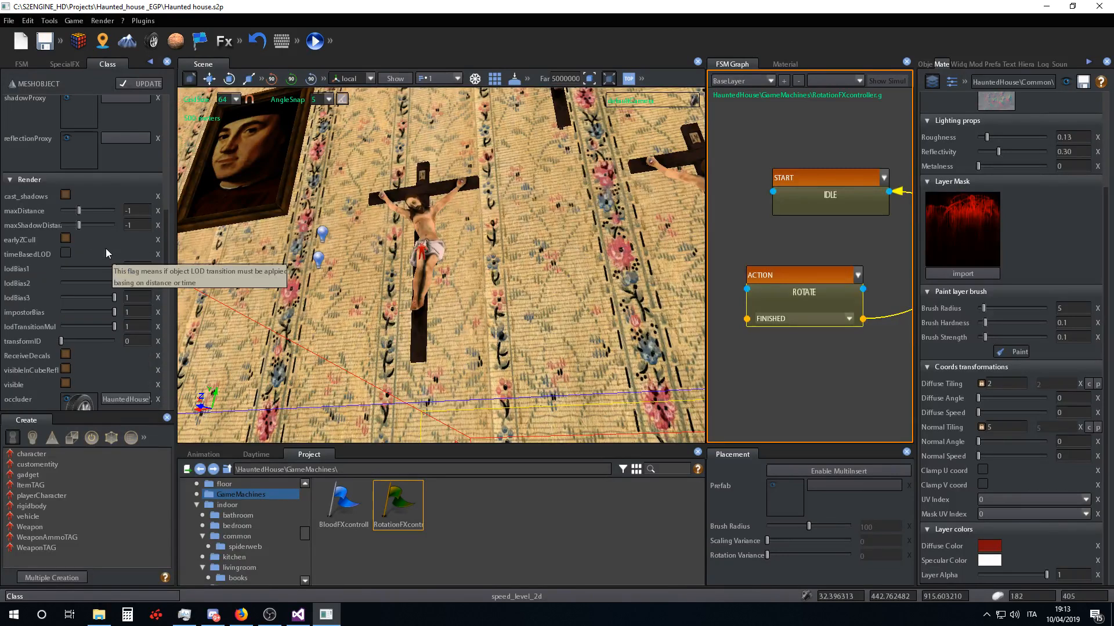
scroll(96, 297, down, 10)
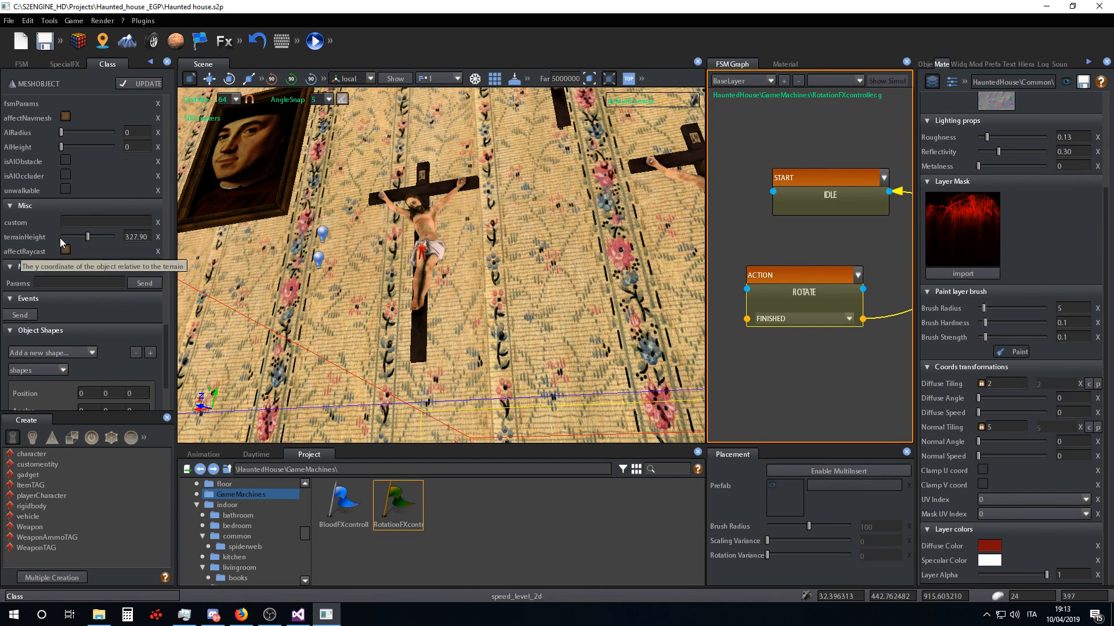
click(419, 242)
scroll(112, 267, up, 3)
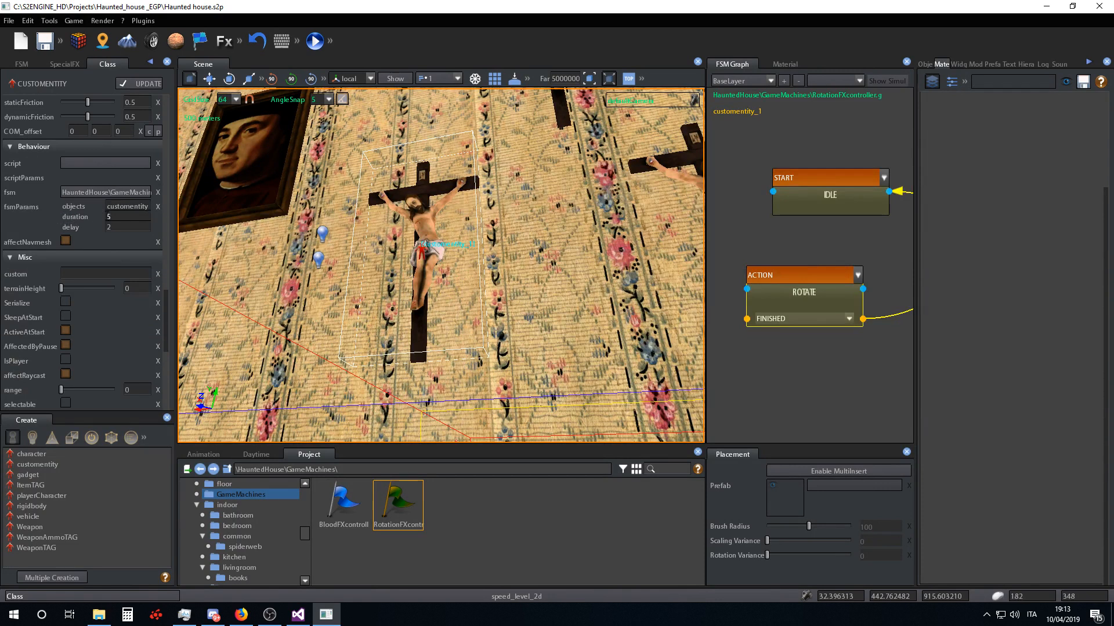
- Return to the ROTATE state's actions and examine how SendEvent uses the delay and objects variables
click(73, 65)
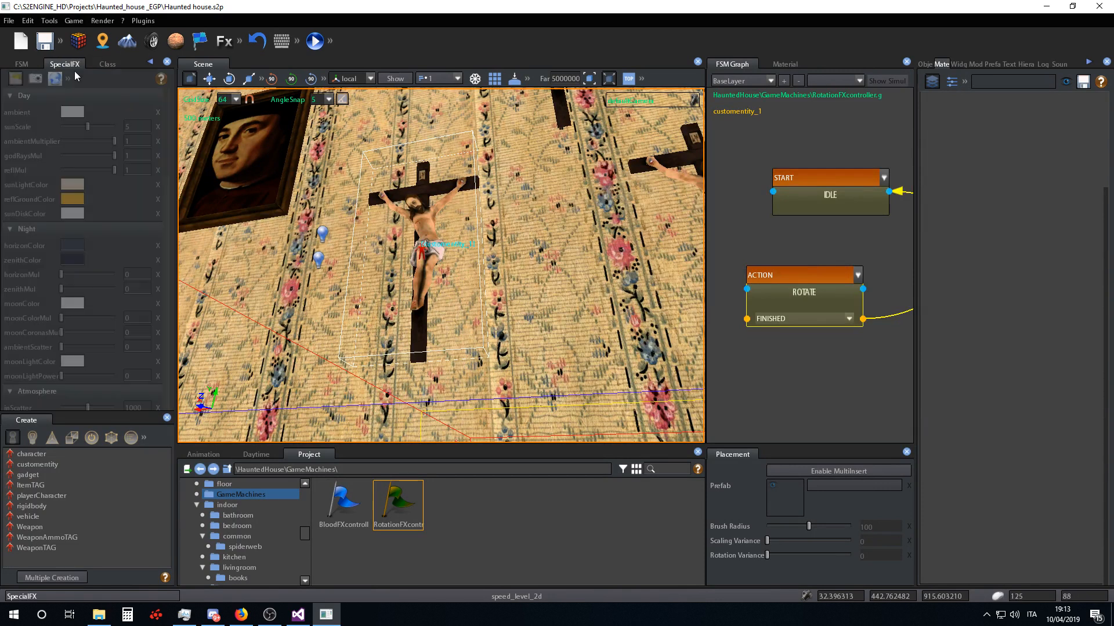
click(22, 64)
scroll(99, 278, down, 3)
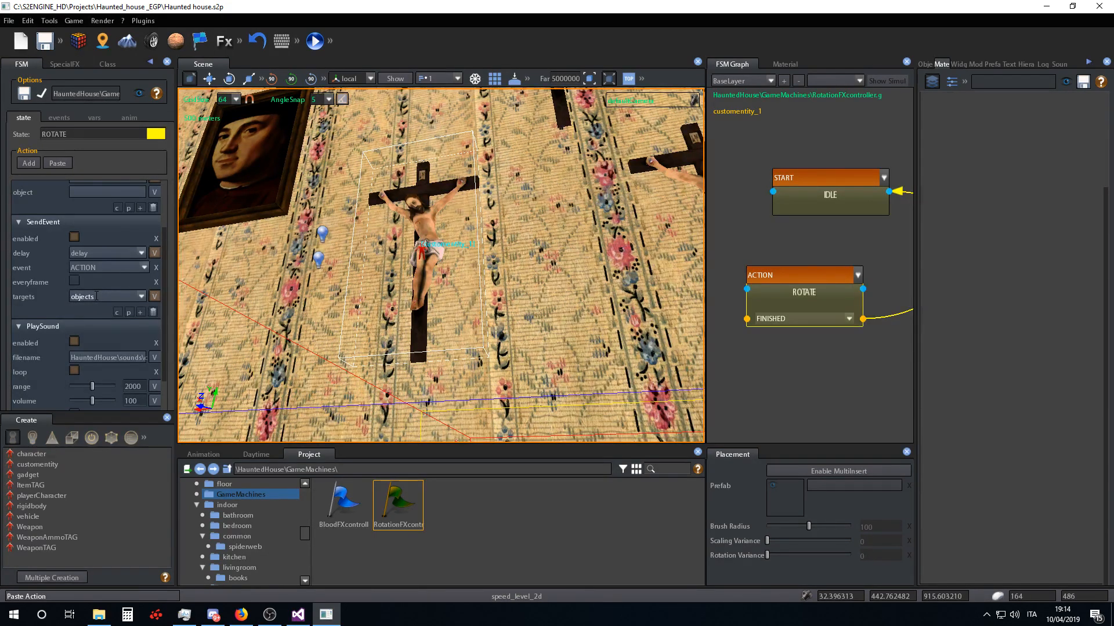
- Show the lower-left crucifix's FSM parameters and the kinds of values that can be chosen for objects, without choosing any
click(104, 63)
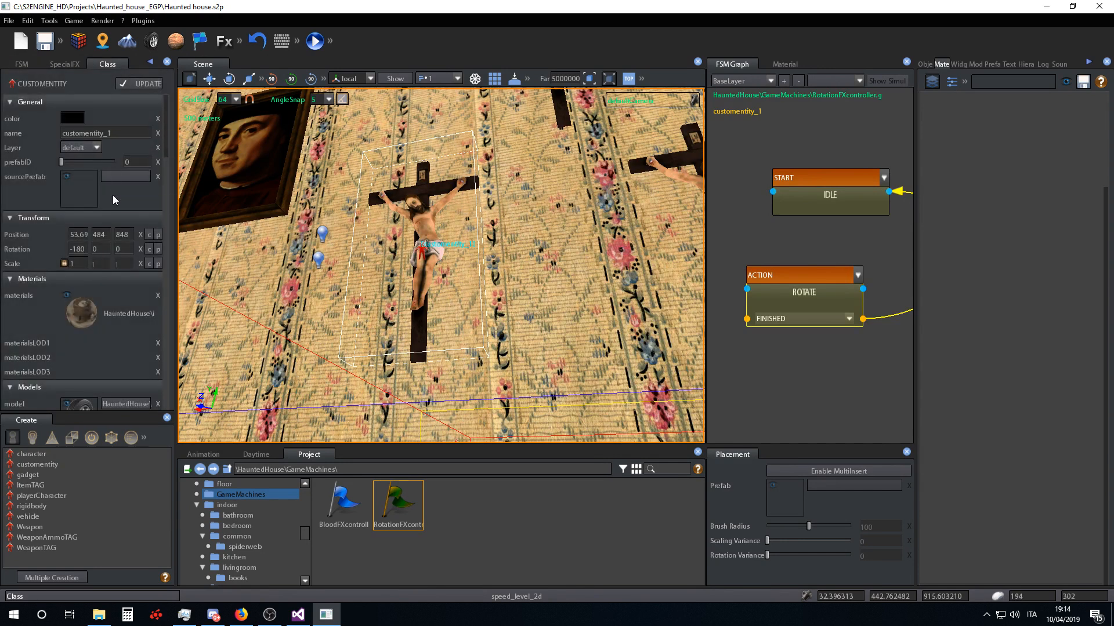
scroll(112, 203, down, 8)
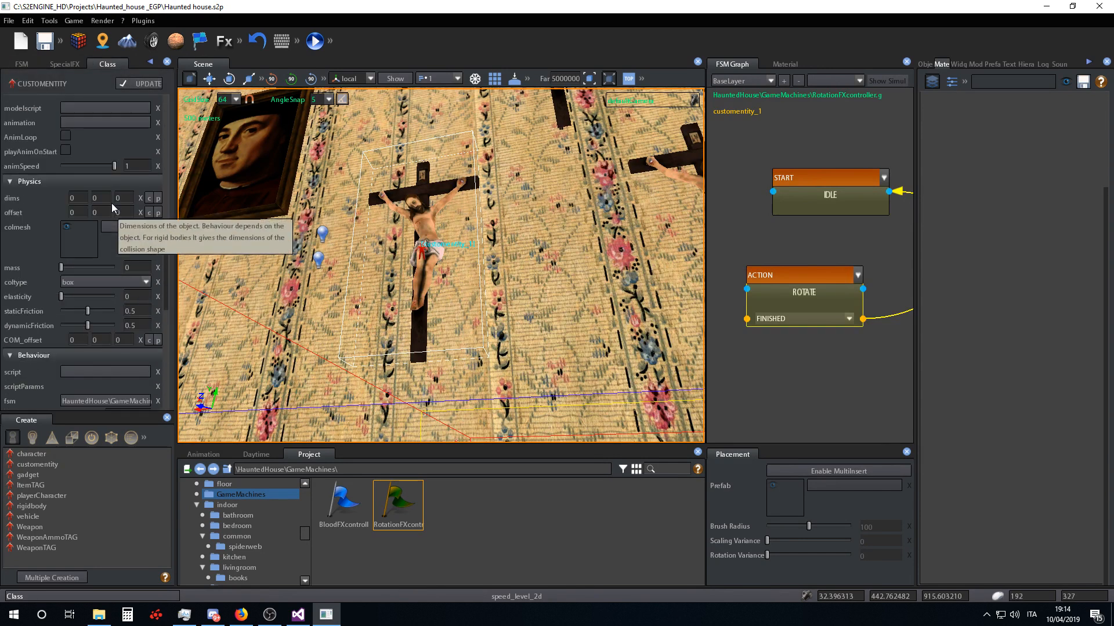
scroll(111, 203, down, 3)
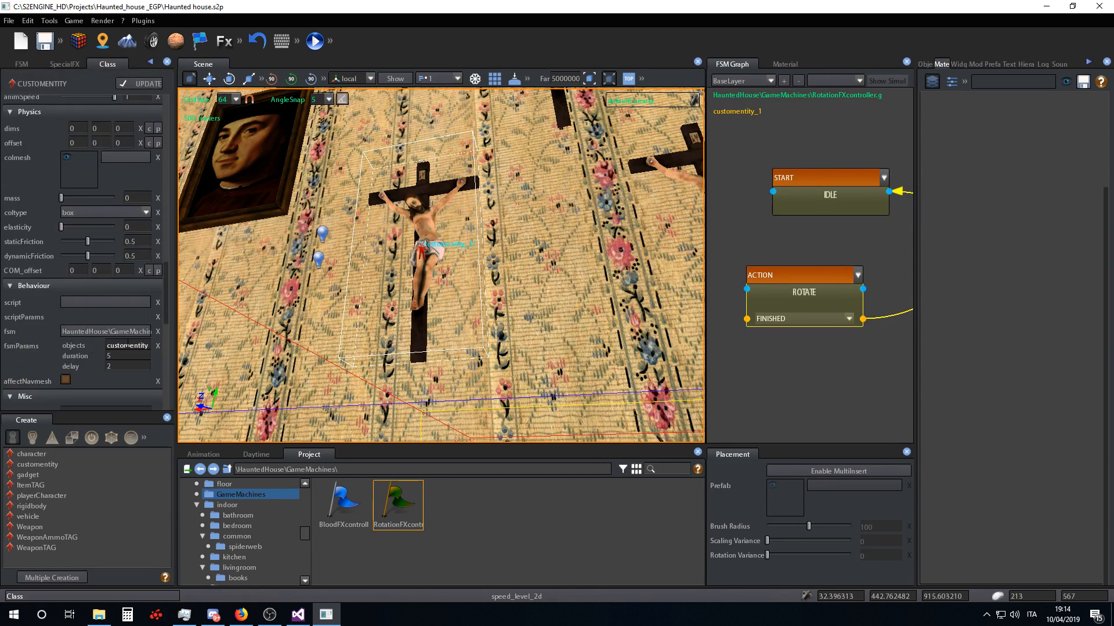
click(128, 346)
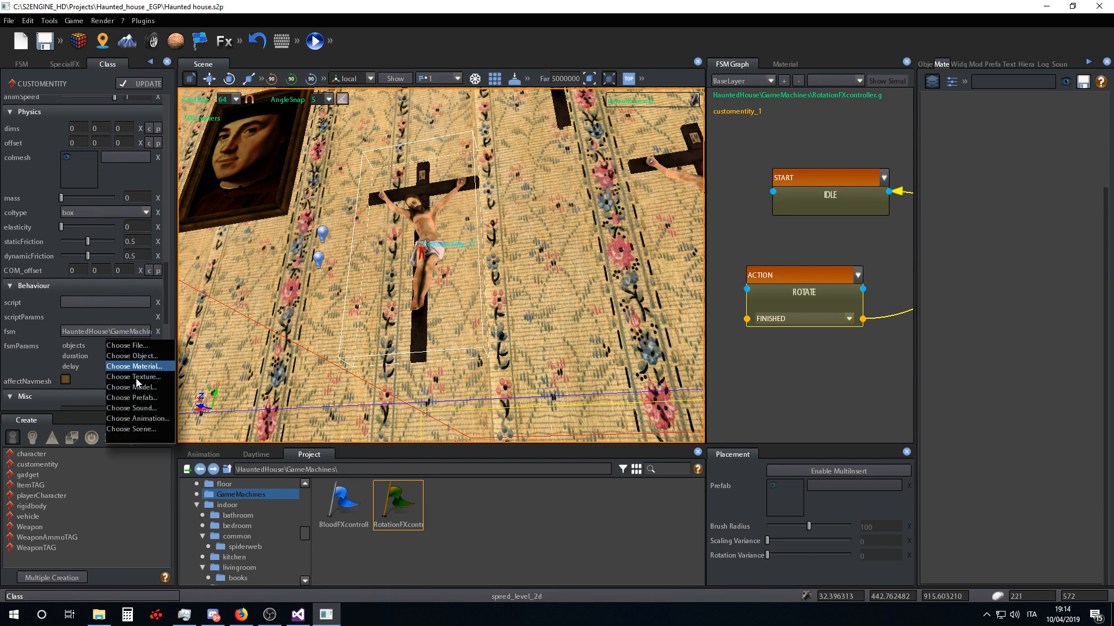
click(13, 345)
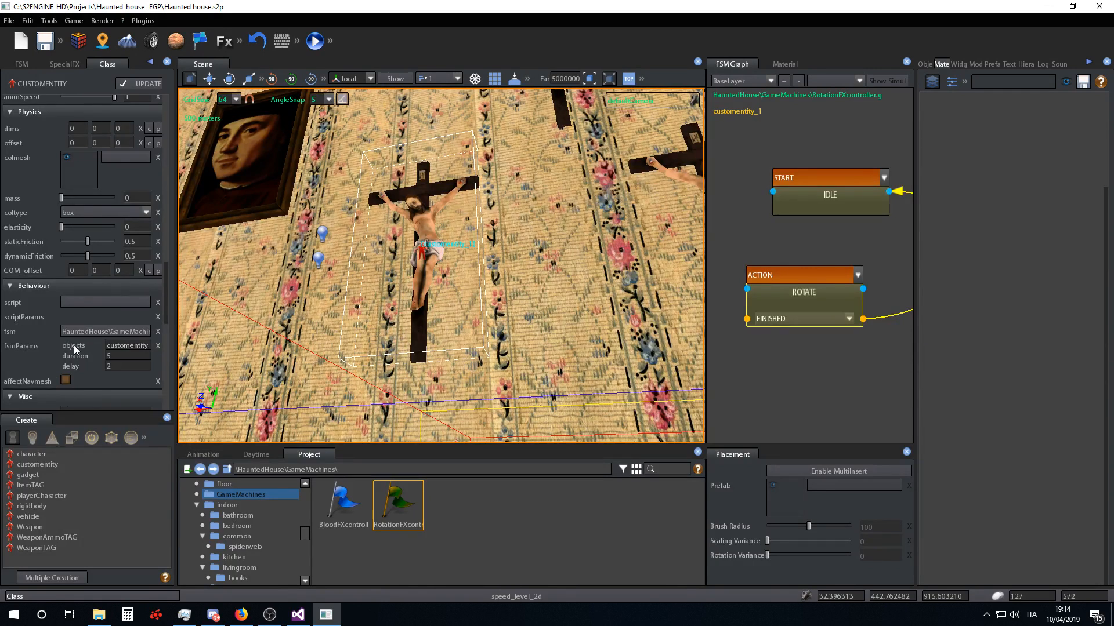
click(128, 345)
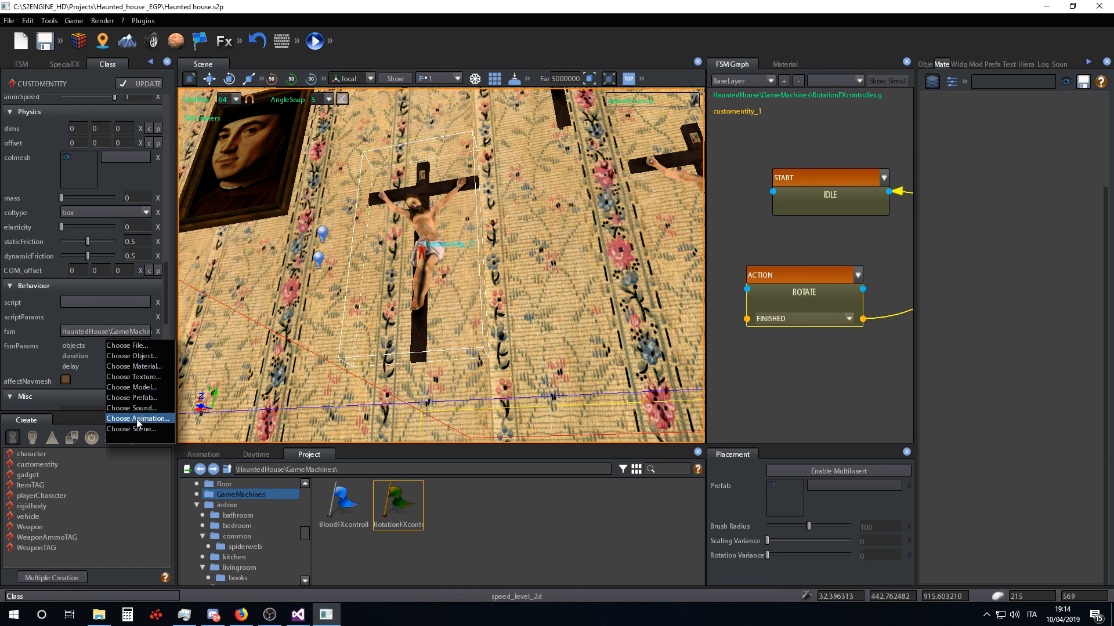
click(79, 348)
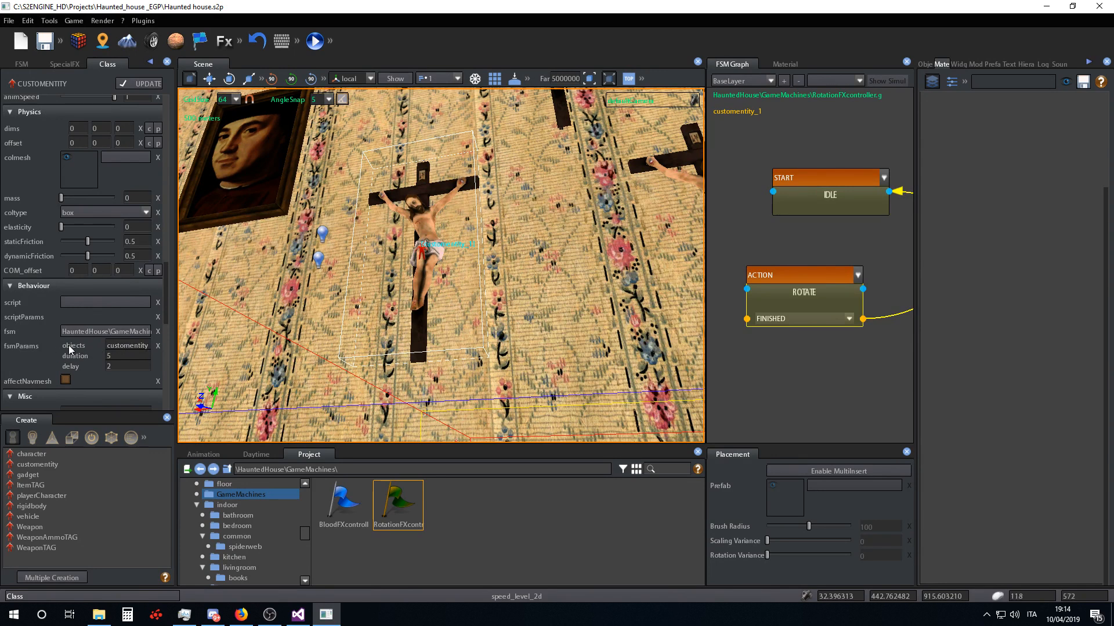
- Go back to the ROTATE state's settings and examine its SendEvent, PlaySound and RotateTo actions
click(64, 64)
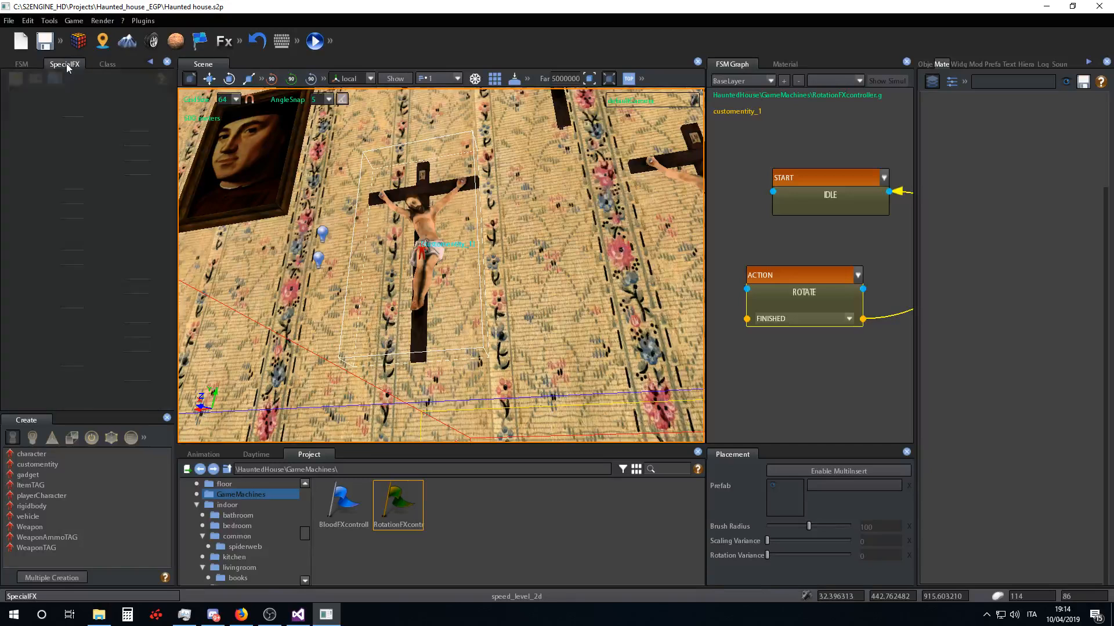
click(21, 64)
scroll(81, 225, down, 3)
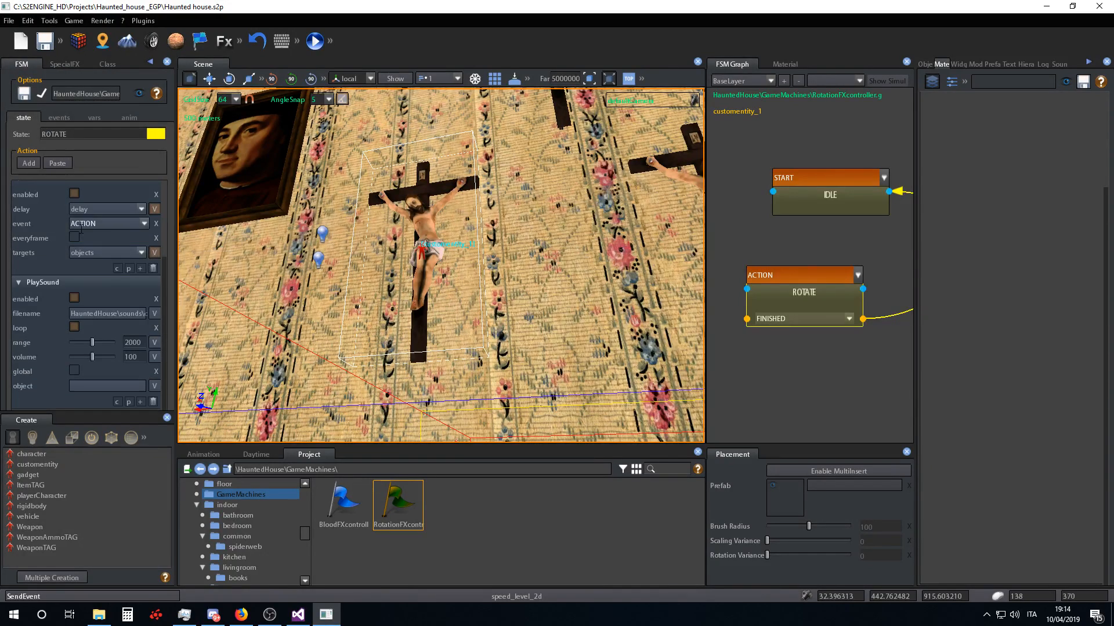
scroll(105, 312, up, 3)
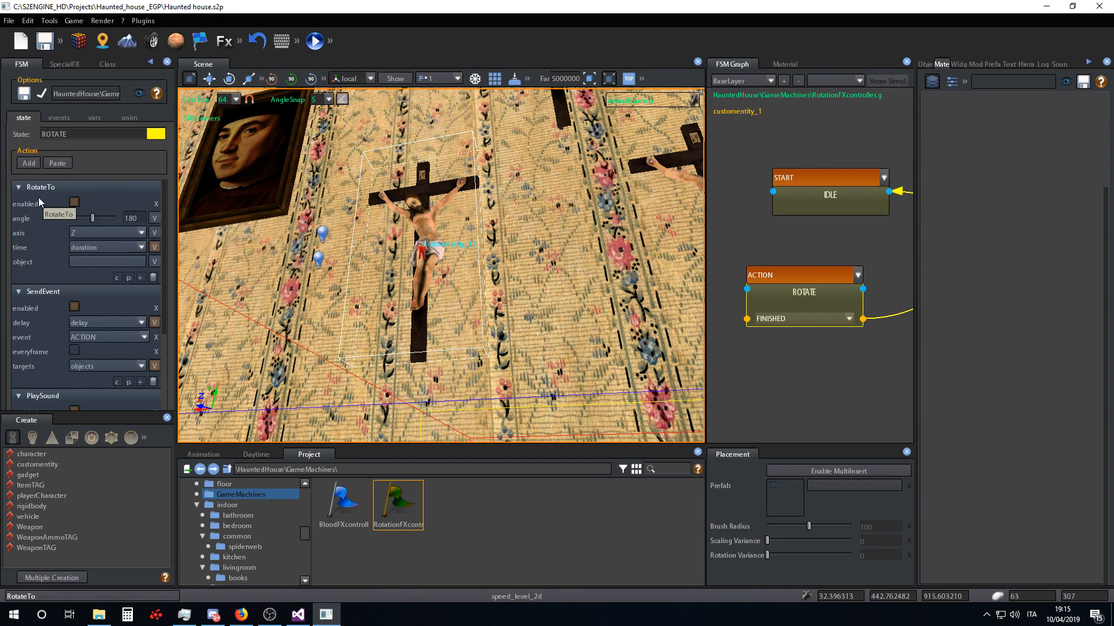
- Set the lower-left crucifix's objects FSM parameter by choosing an object and picking the upper crucifix directly in the scene
click(106, 64)
scroll(134, 217, down, 15)
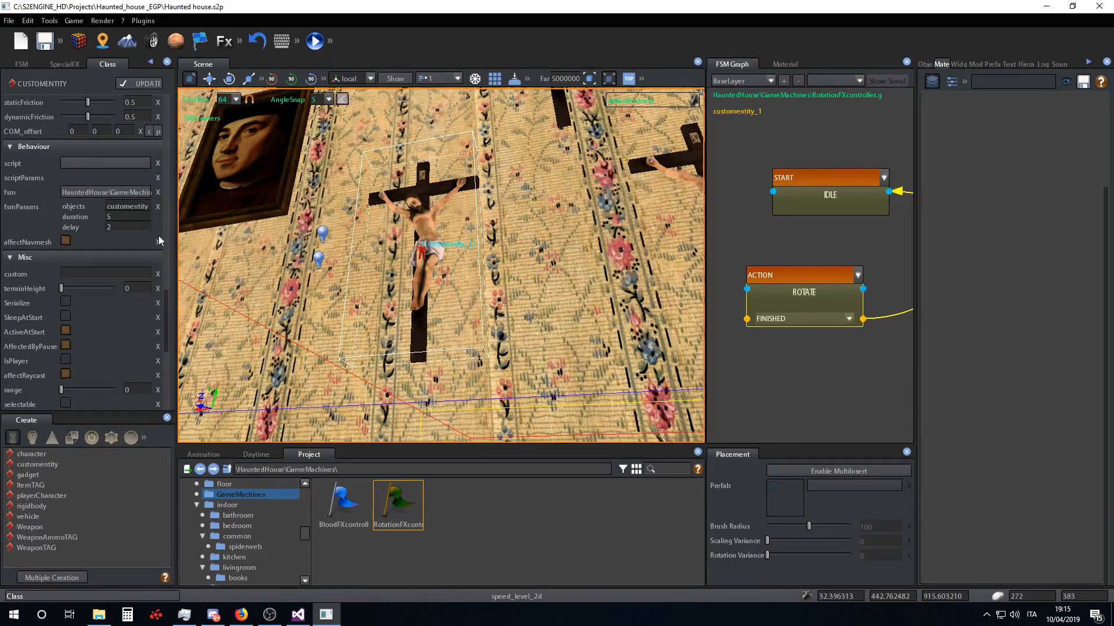
right_drag(325, 264, 369, 250)
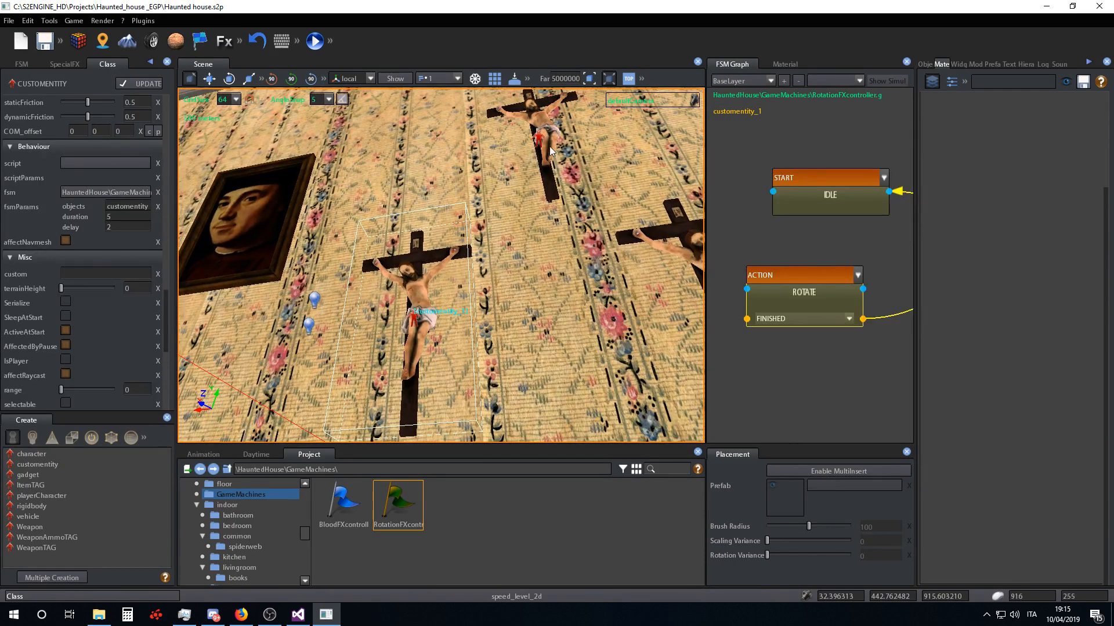
right_drag(501, 246, 505, 243)
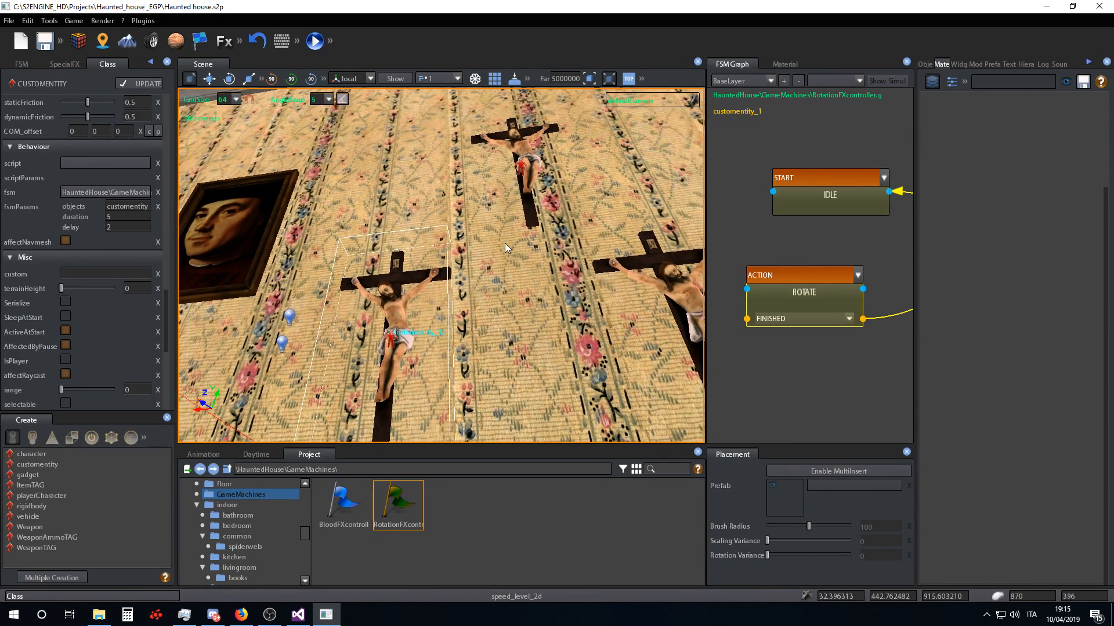
right_click(121, 206)
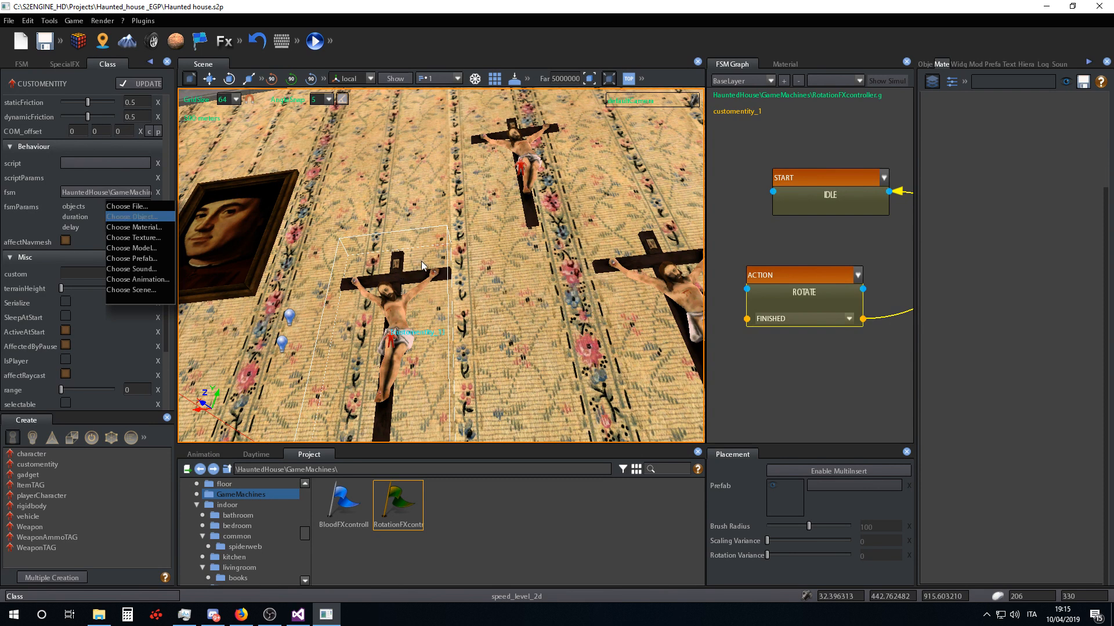
click(445, 239)
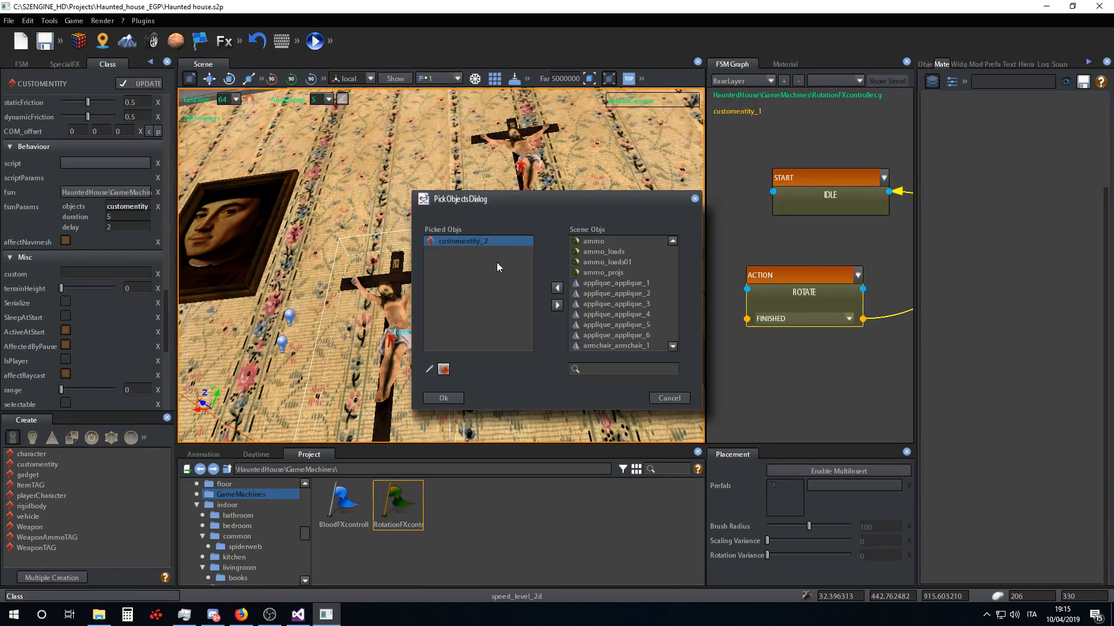
click(443, 369)
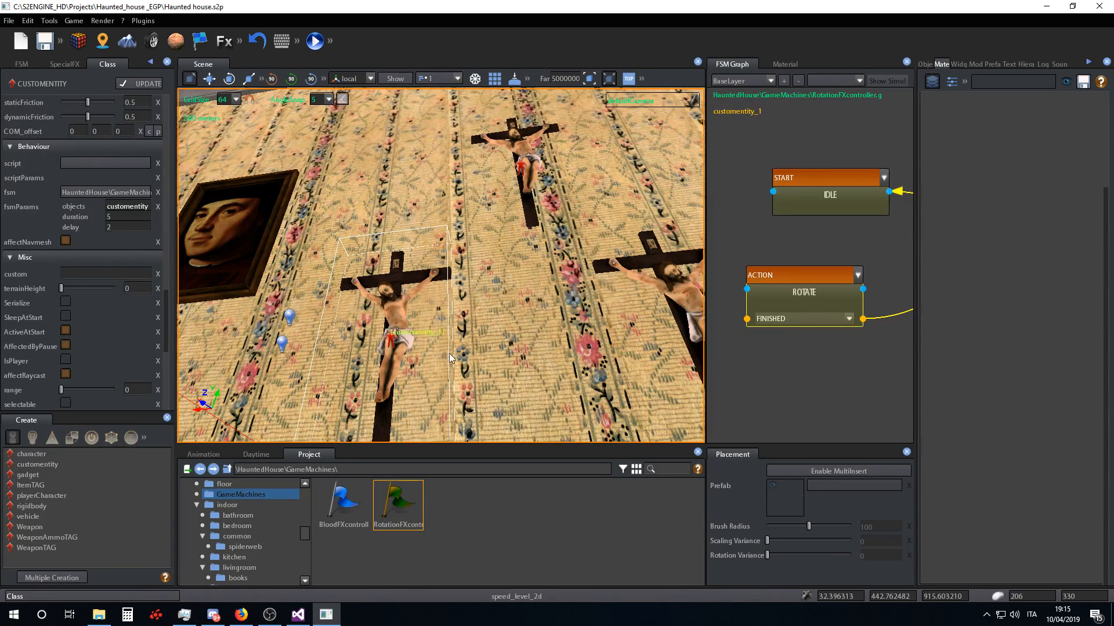
click(527, 156)
click(451, 398)
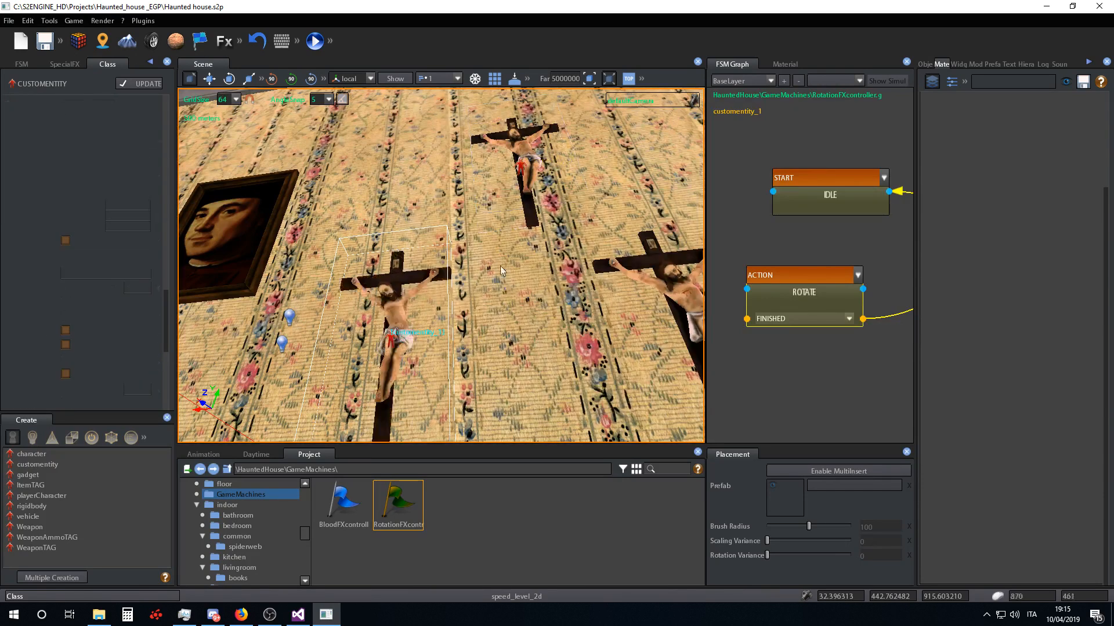
- Send the ACTION event to the lower-left crucifix twice to test the chained rotation with the upper crucifix
scroll(498, 267, up, 5)
scroll(494, 270, down, 3)
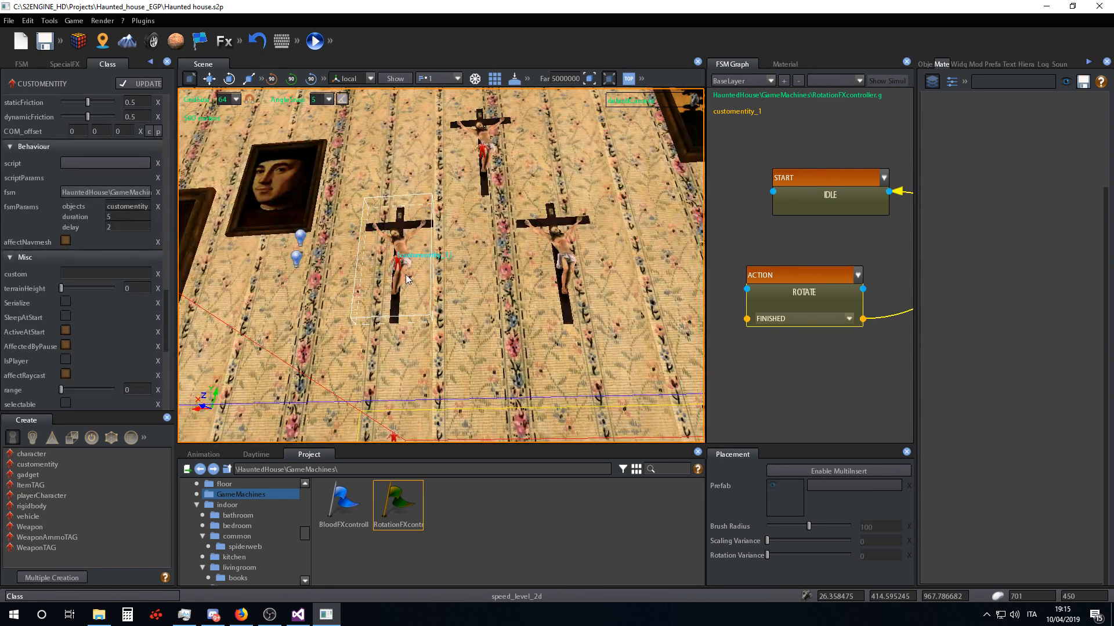
scroll(103, 226, down, 6)
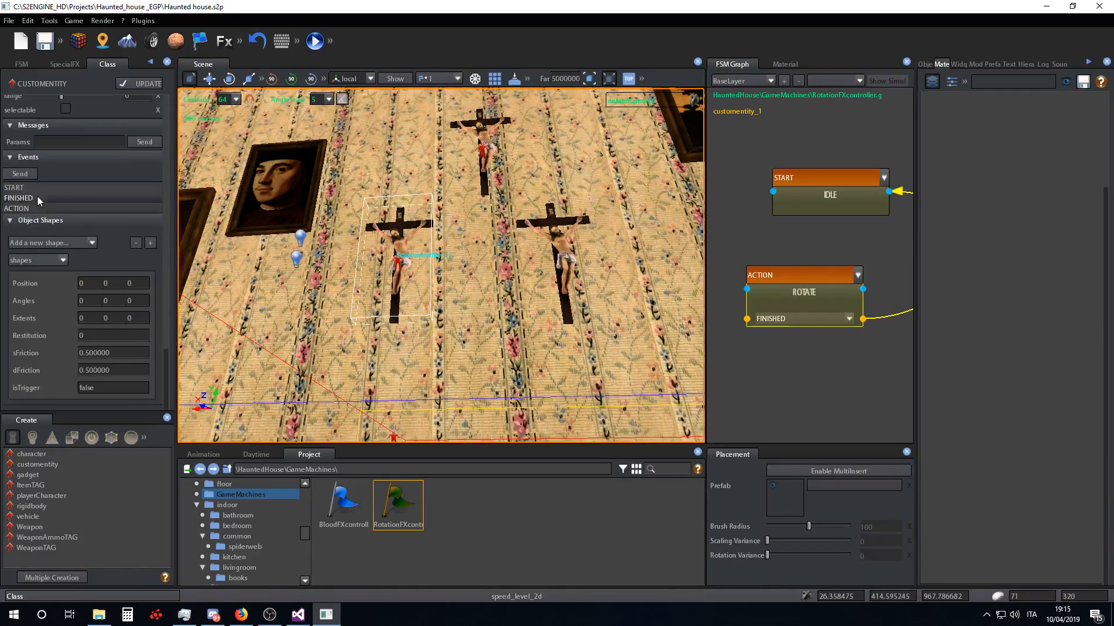
click(20, 210)
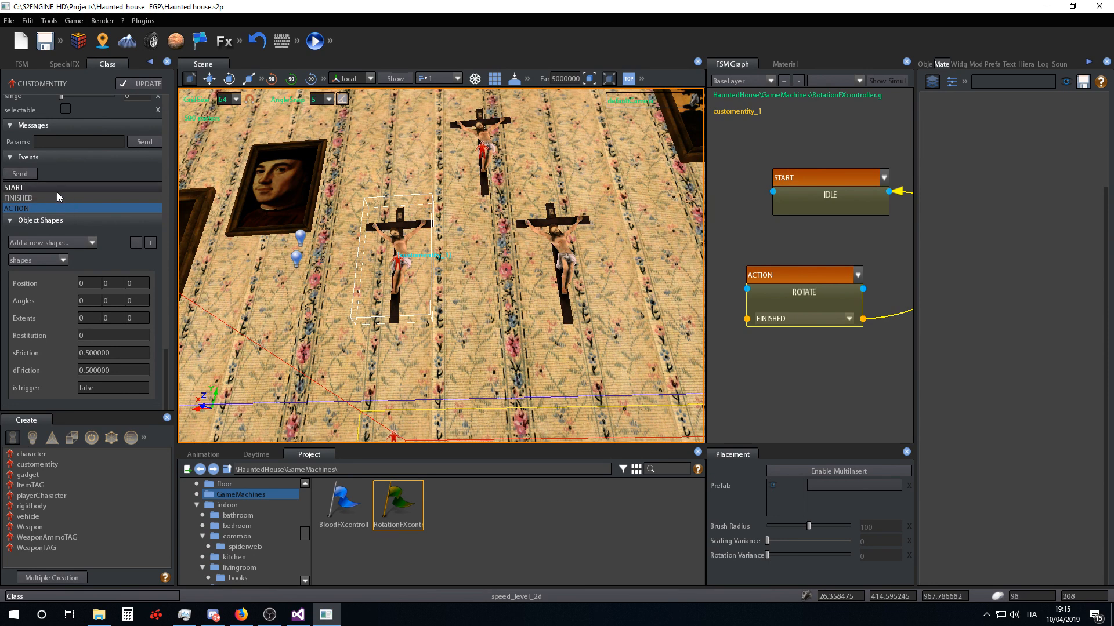
click(29, 175)
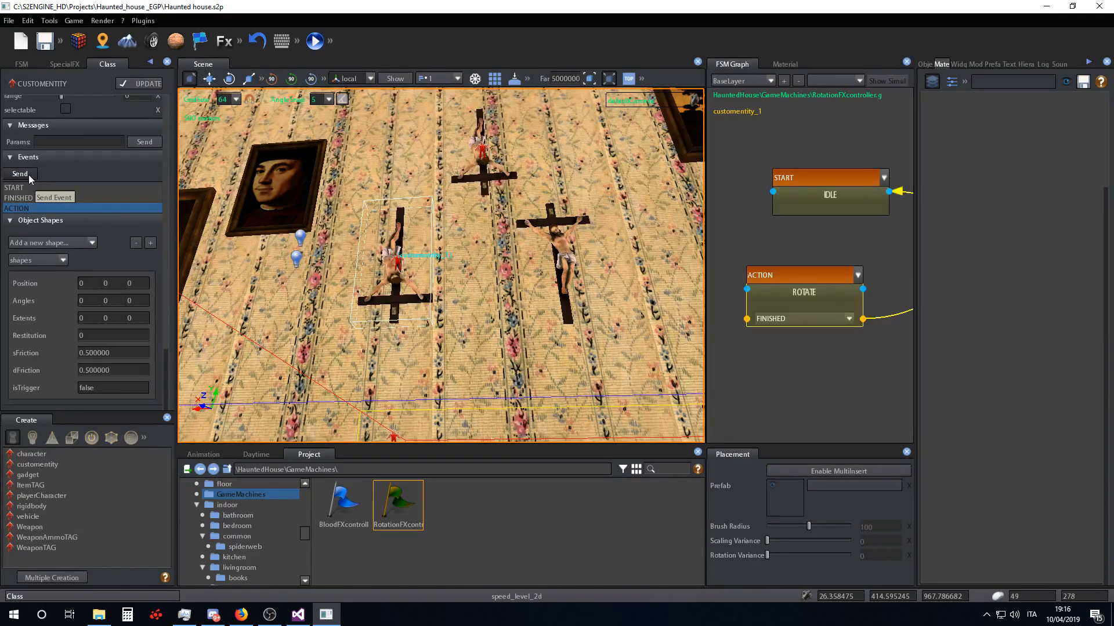
click(25, 173)
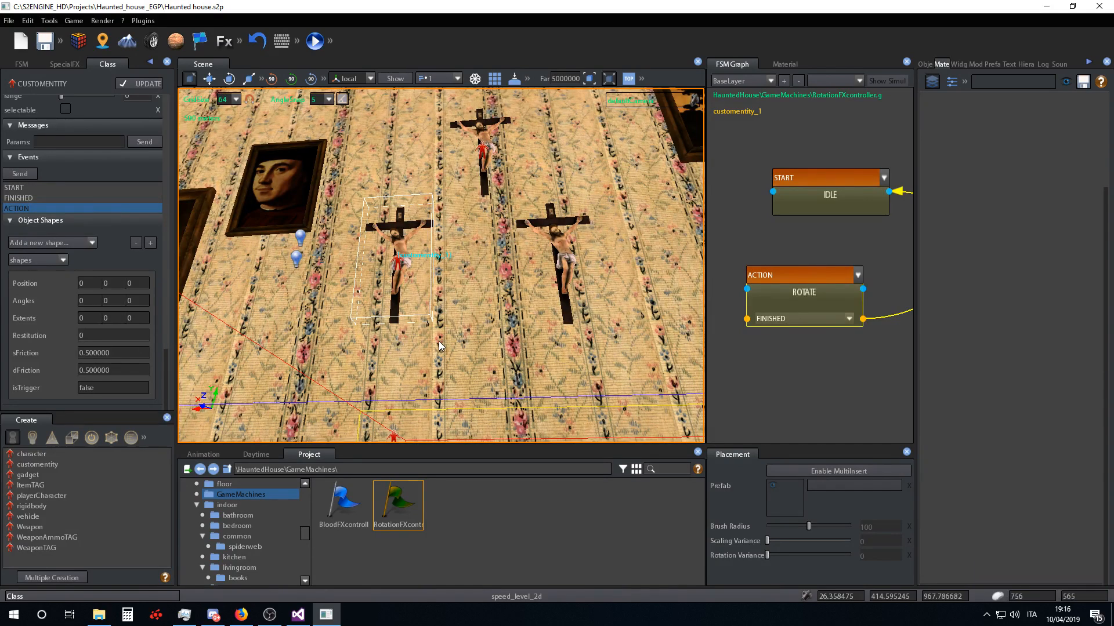
- Move the first crucifix, customentity_1, across the hallway towards the bare grey wall
right_drag(482, 320, 357, 279)
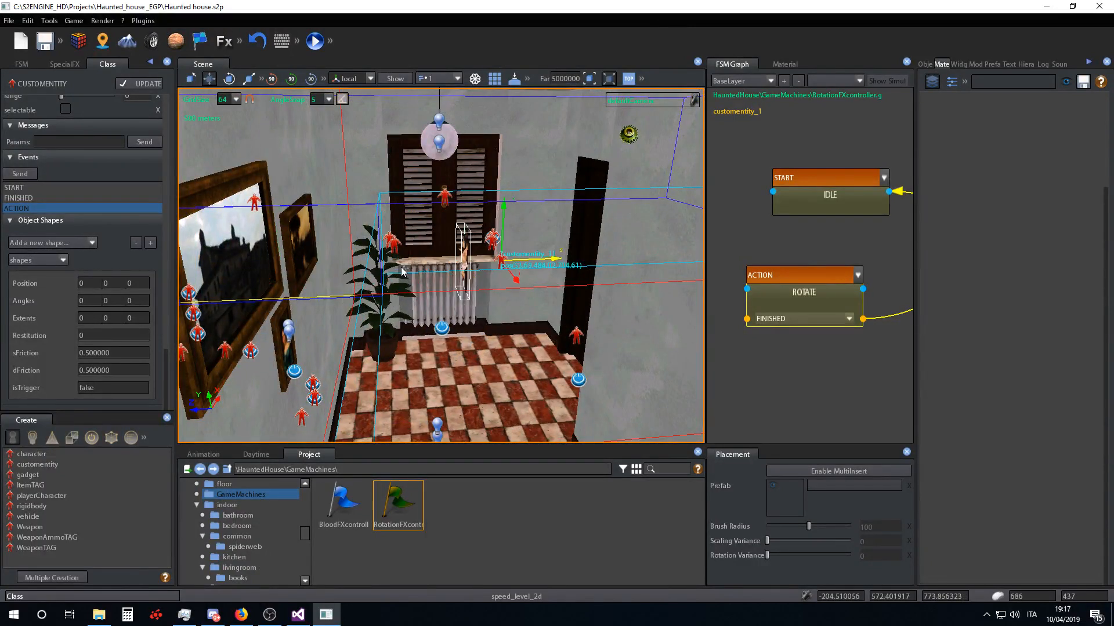
right_drag(485, 275, 641, 246)
drag(399, 242, 410, 241)
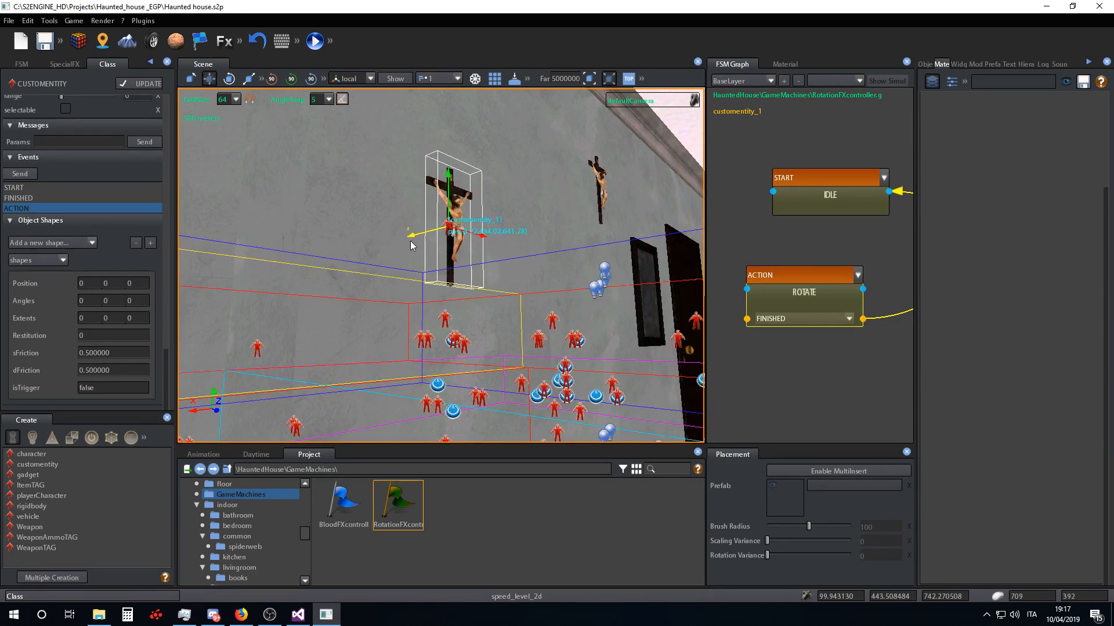
mouse_move(438, 273)
right_down()
mouse_move(468, 314)
mouse_move(455, 312)
mouse_move(541, 313)
mouse_move(477, 243)
mouse_move(348, 261)
mouse_move(458, 287)
mouse_move(564, 371)
mouse_move(569, 359)
mouse_move(443, 350)
mouse_move(544, 348)
mouse_move(587, 305)
right_up()
- Move the second crucifix, customentity_2, across the hallway to the grey wall beside the first crucifix
click(479, 215)
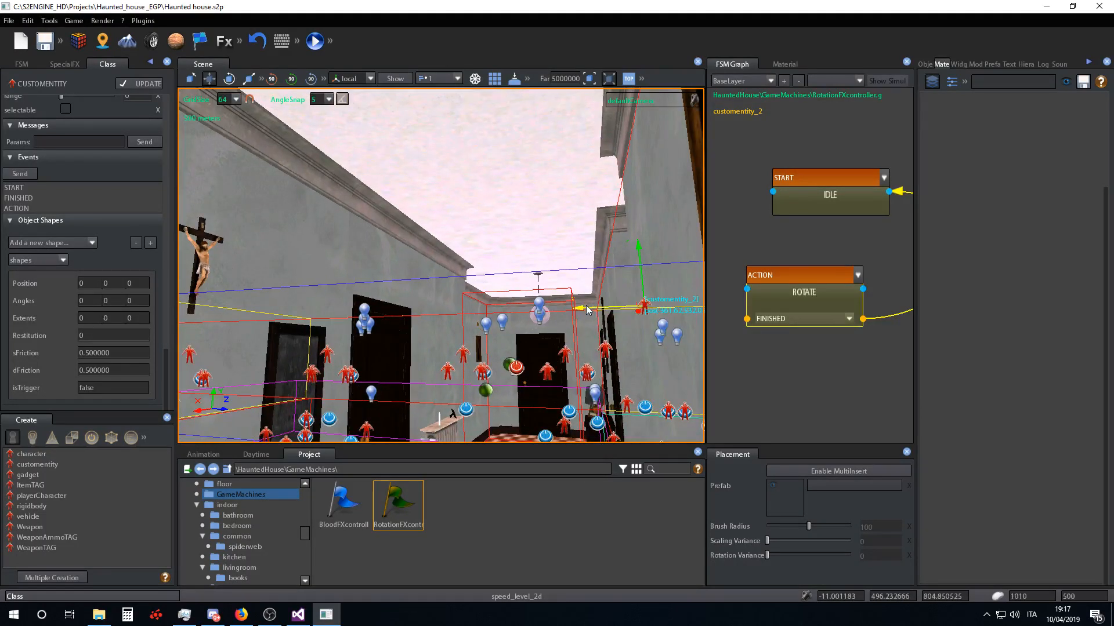
drag(582, 310, 526, 310)
right_drag(522, 313, 462, 343)
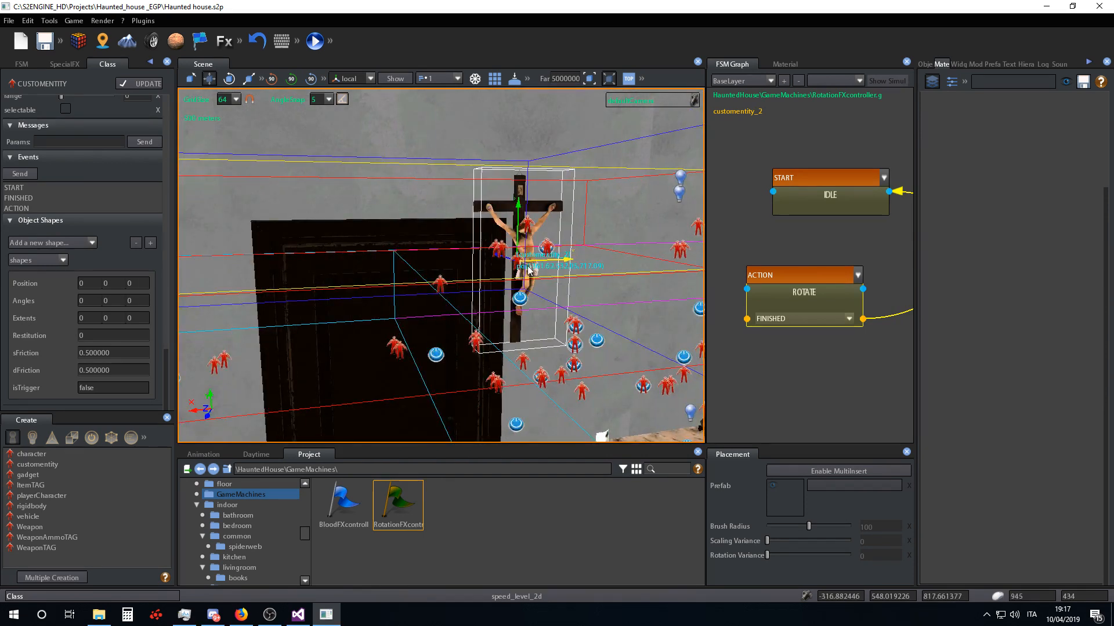
drag(529, 269, 298, 282)
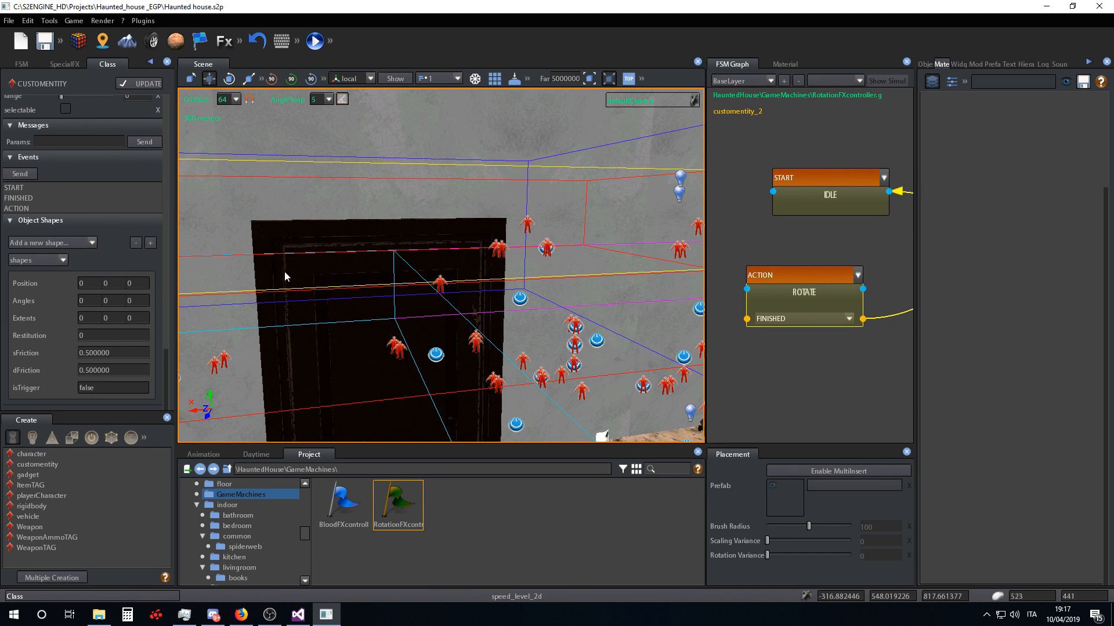
right_drag(311, 297, 353, 307)
scroll(353, 308, down, 2)
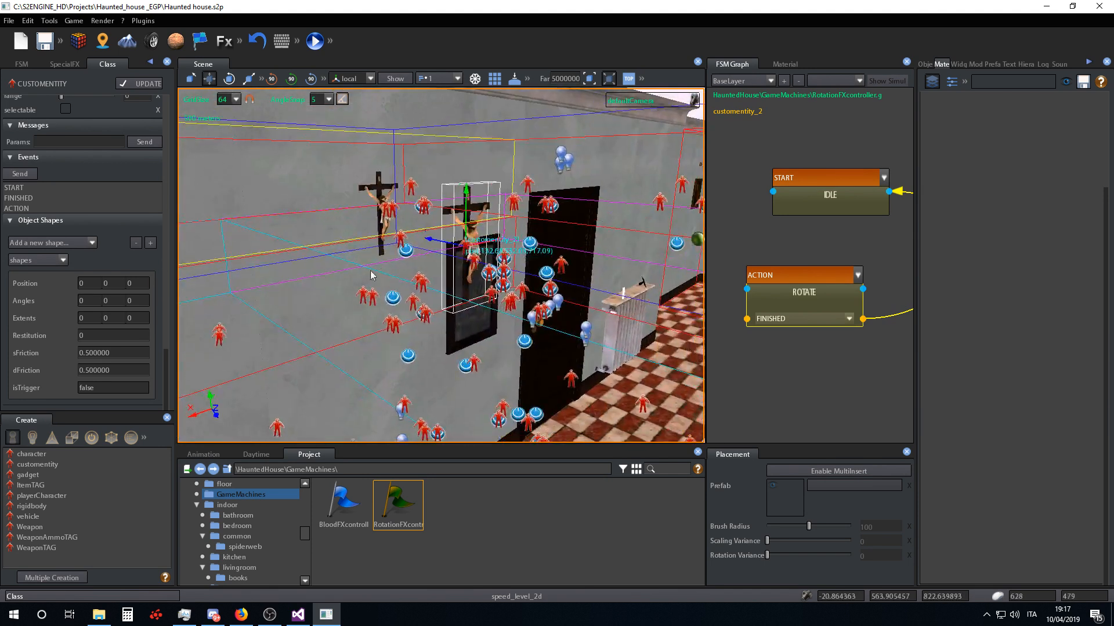
drag(439, 249, 385, 231)
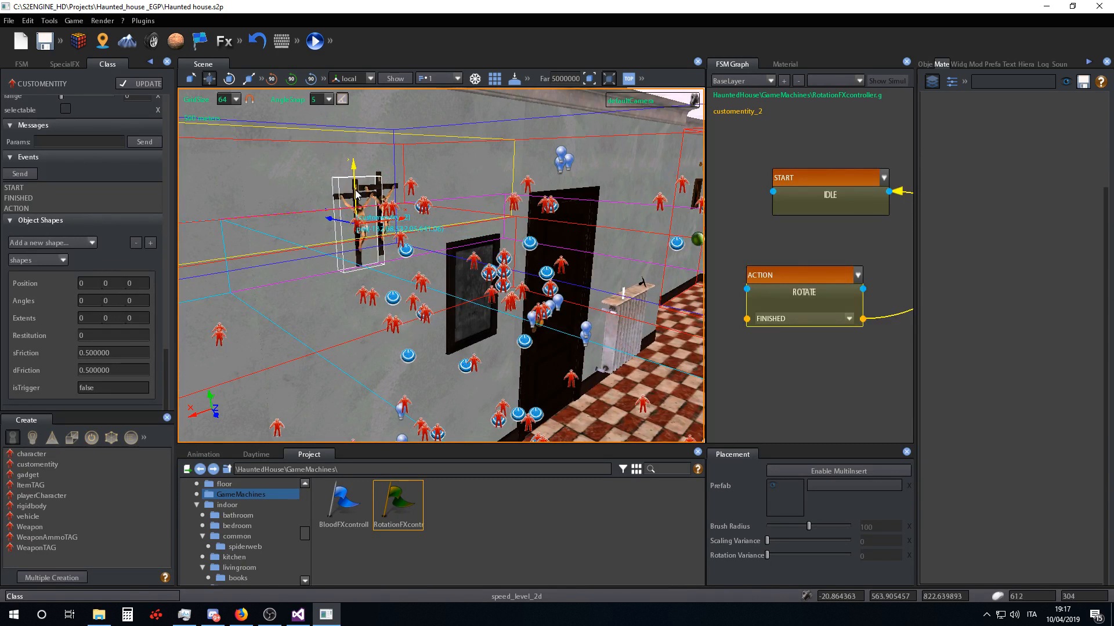
drag(355, 190, 343, 297)
scroll(343, 297, up, 5)
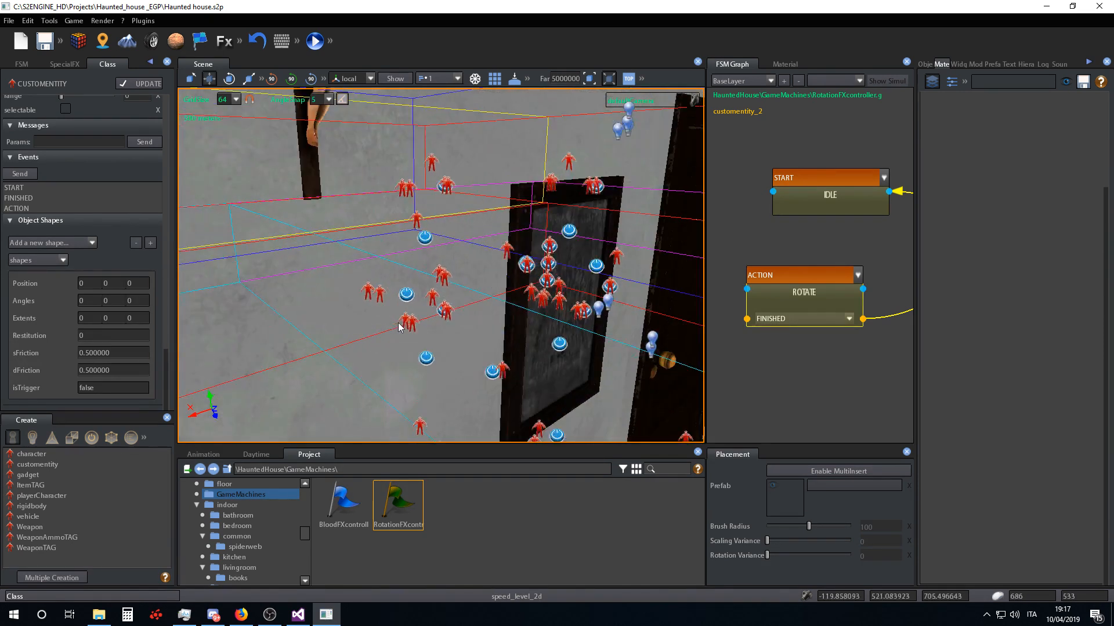
- Position the second crucifix along the wall so it hangs between the other two and higher than the first one
right_drag(374, 295, 323, 258)
key(s)
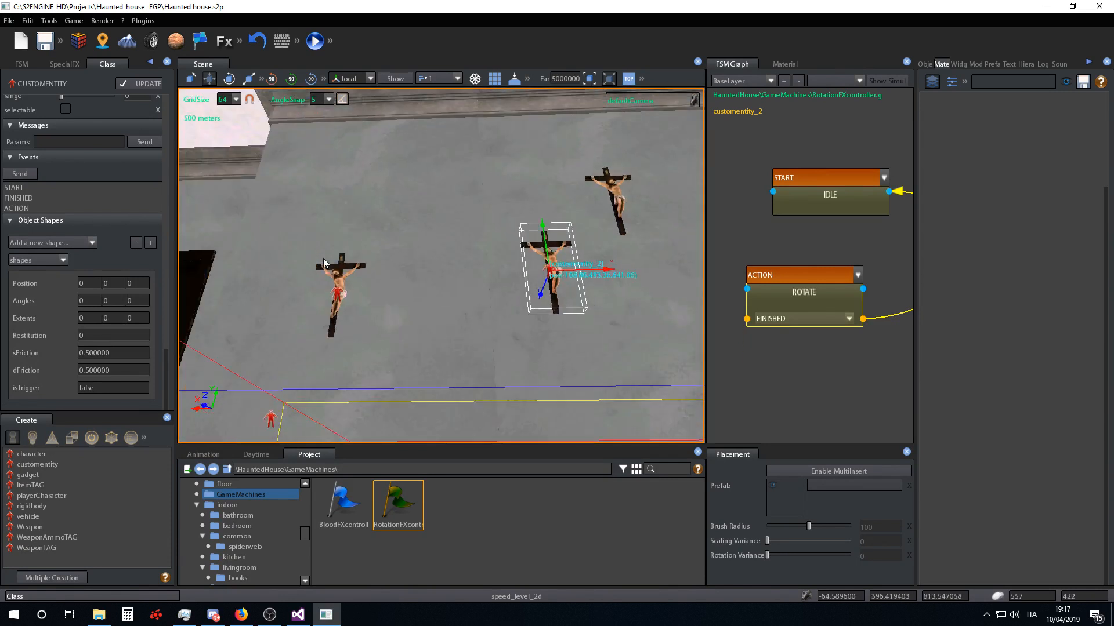
drag(588, 271, 562, 268)
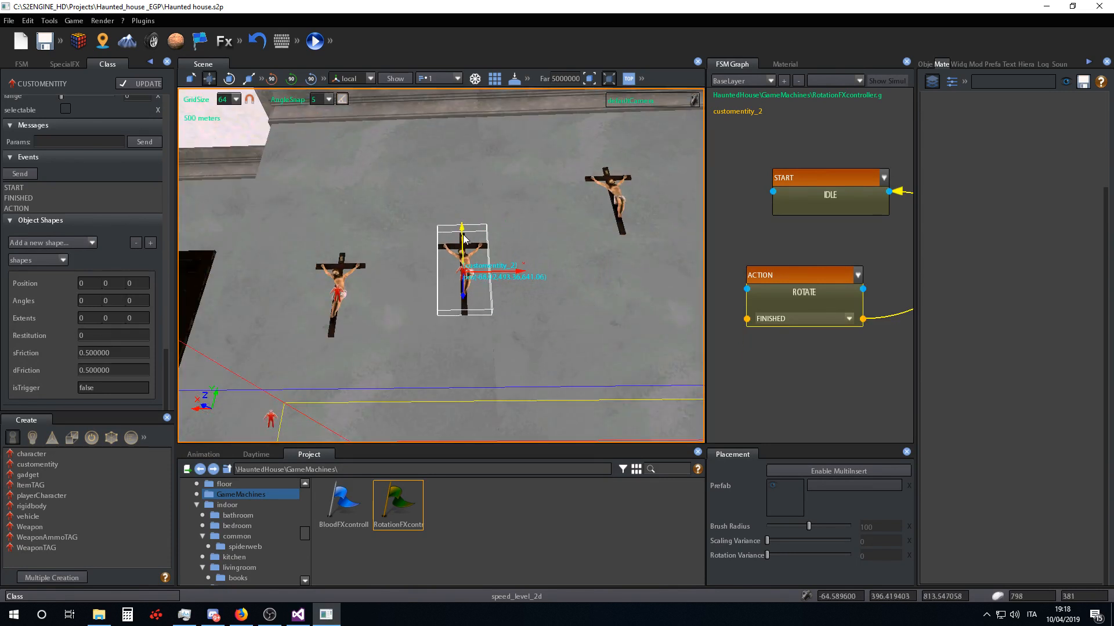
drag(463, 235, 462, 223)
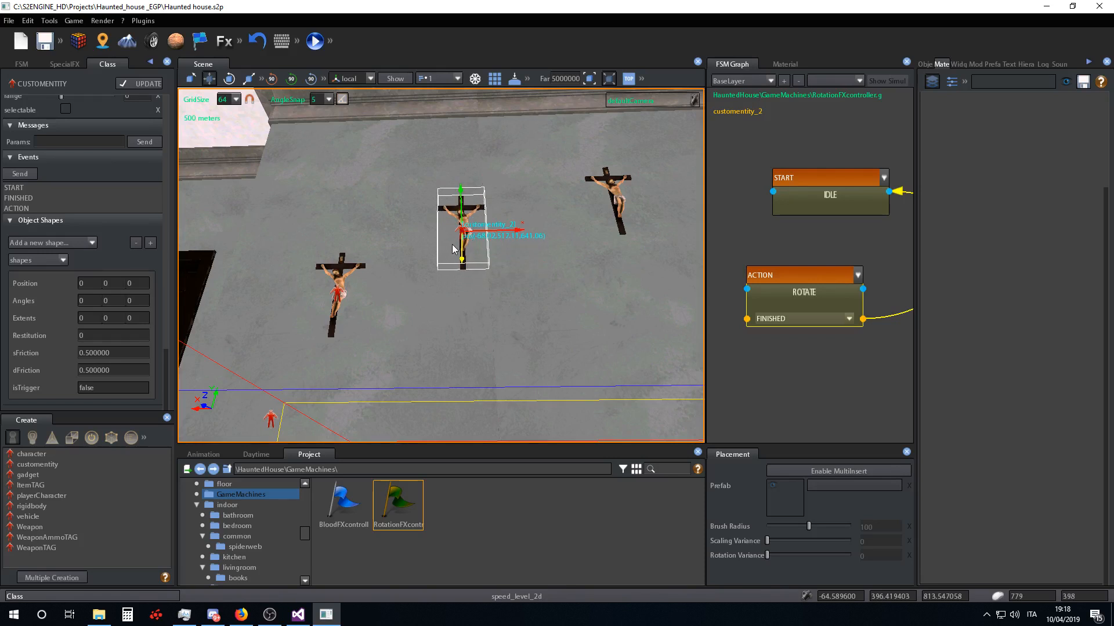
- Duplicate the second crucifix and place the copy lower and further right on the same wall
key(ctrl+c)
key(ctrl+v)
drag(457, 196, 492, 281)
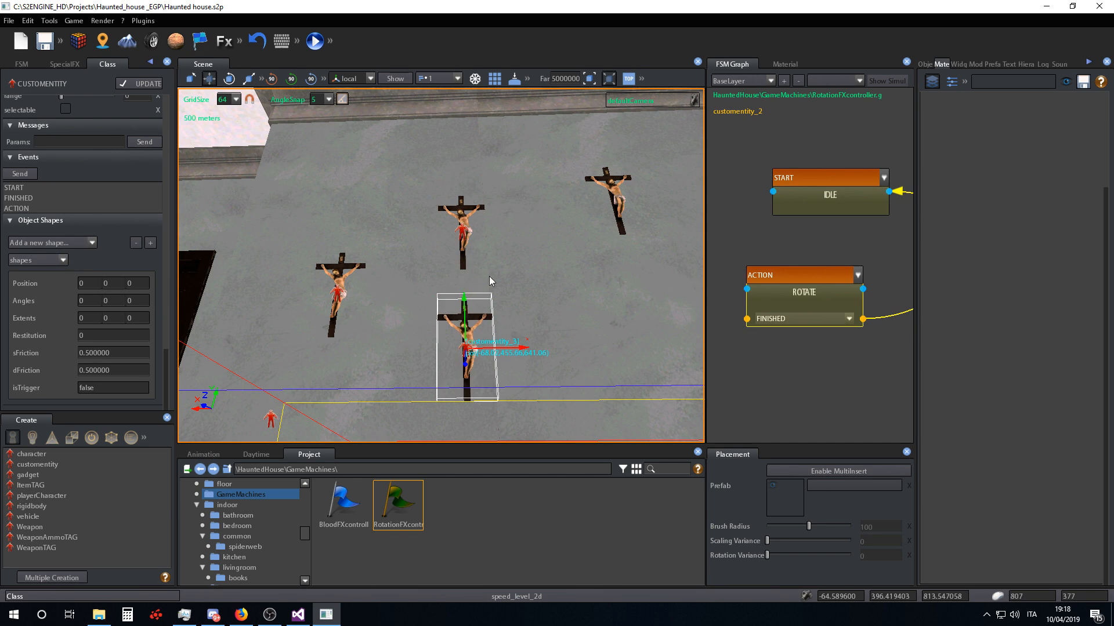
drag(504, 352, 650, 348)
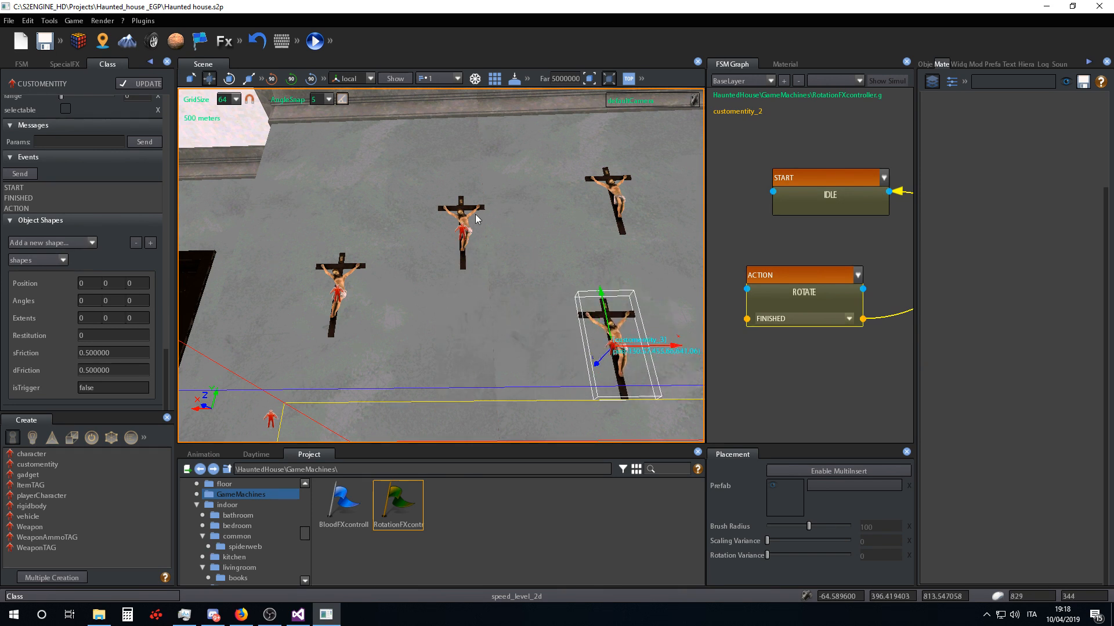
- Shift the second crucifix slightly right and set its objects FSM parameter by picking the lower-right copy in the scene
click(465, 229)
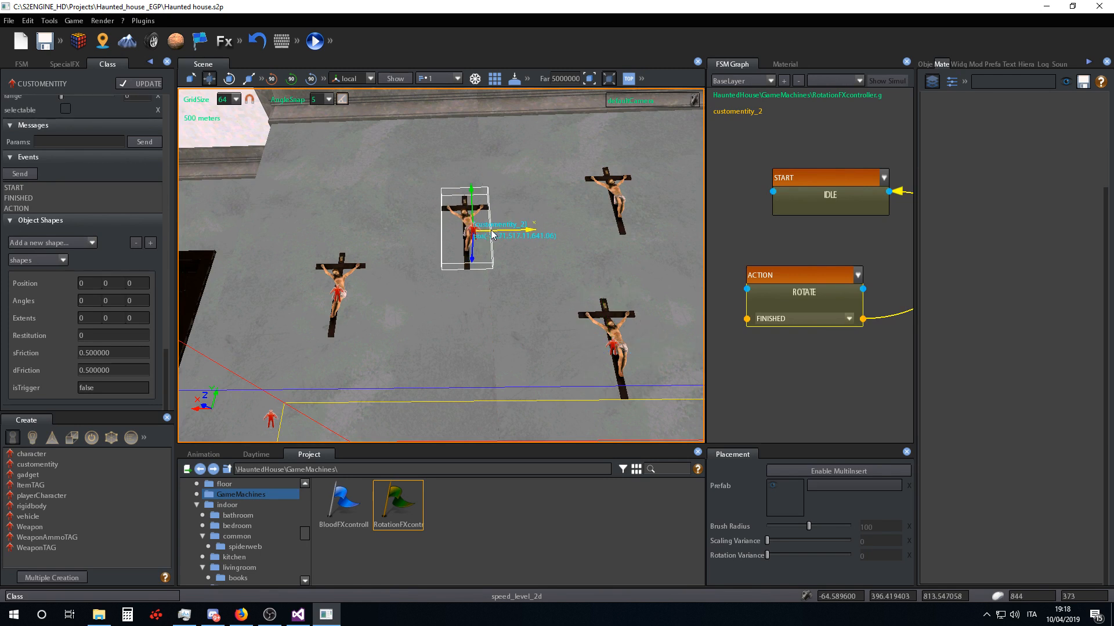
drag(458, 242, 476, 245)
scroll(84, 177, up, 3)
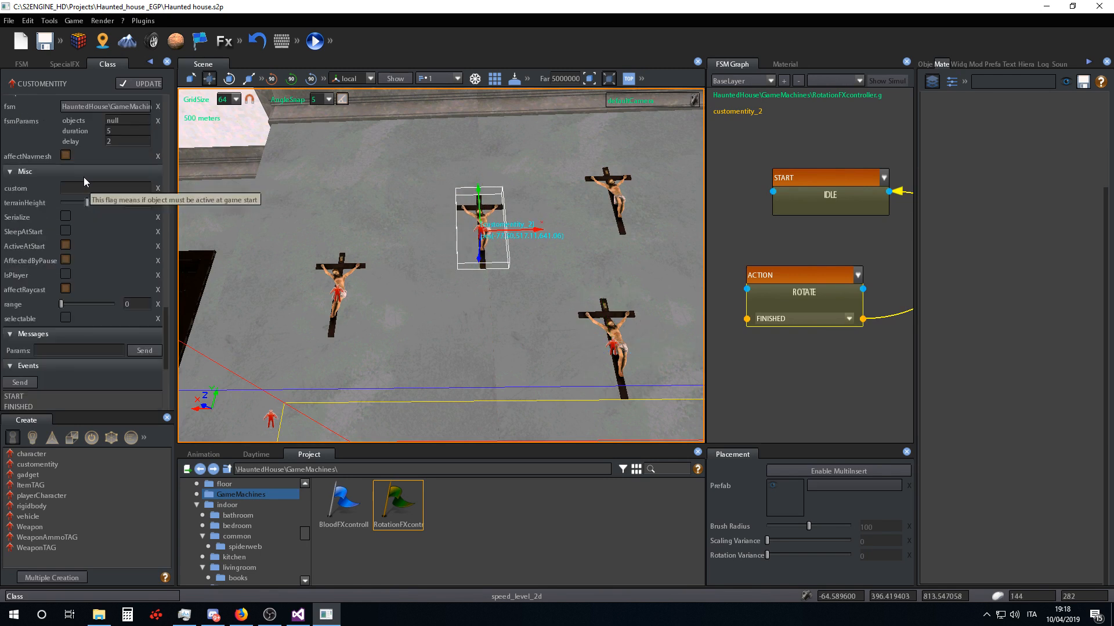
click(123, 121)
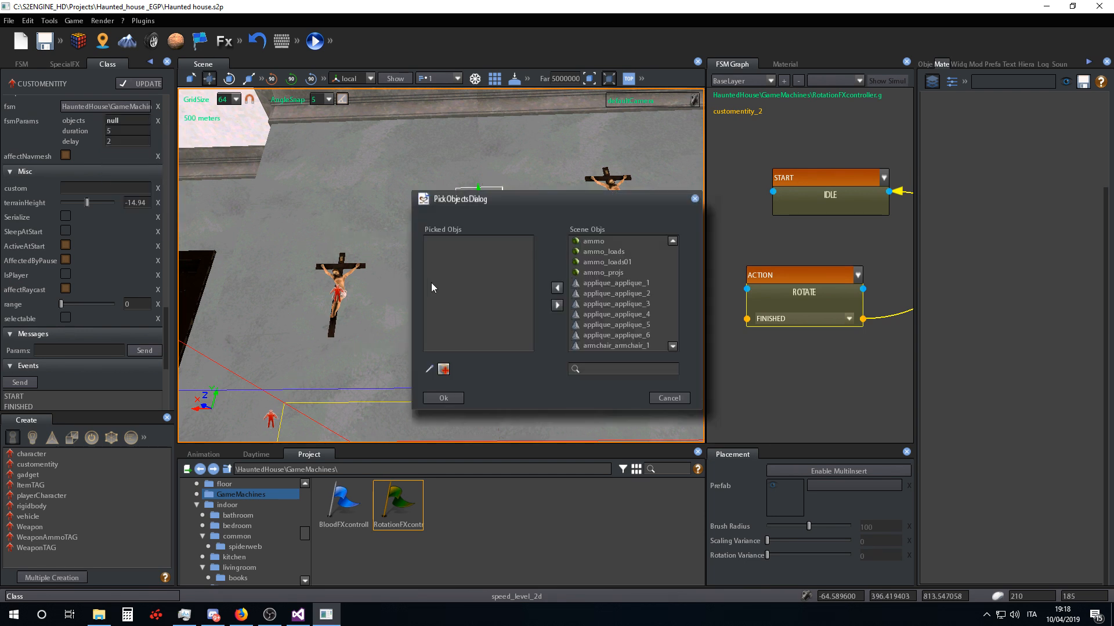
click(430, 369)
click(616, 337)
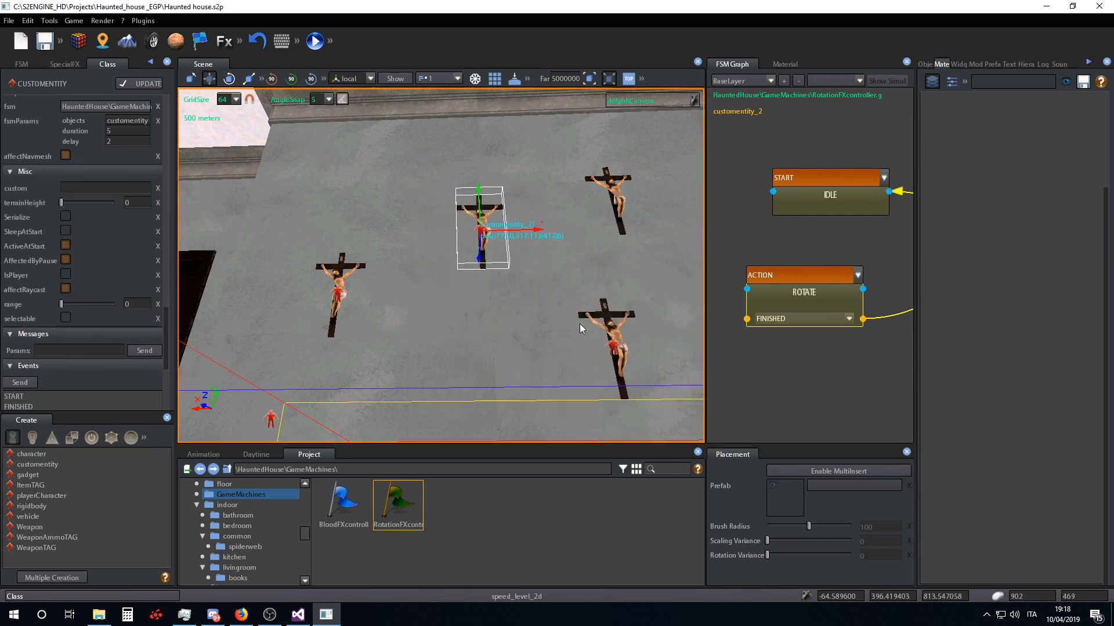
- Nudge the lower-right crucifix, customentity_3, into its place on the wall
click(617, 340)
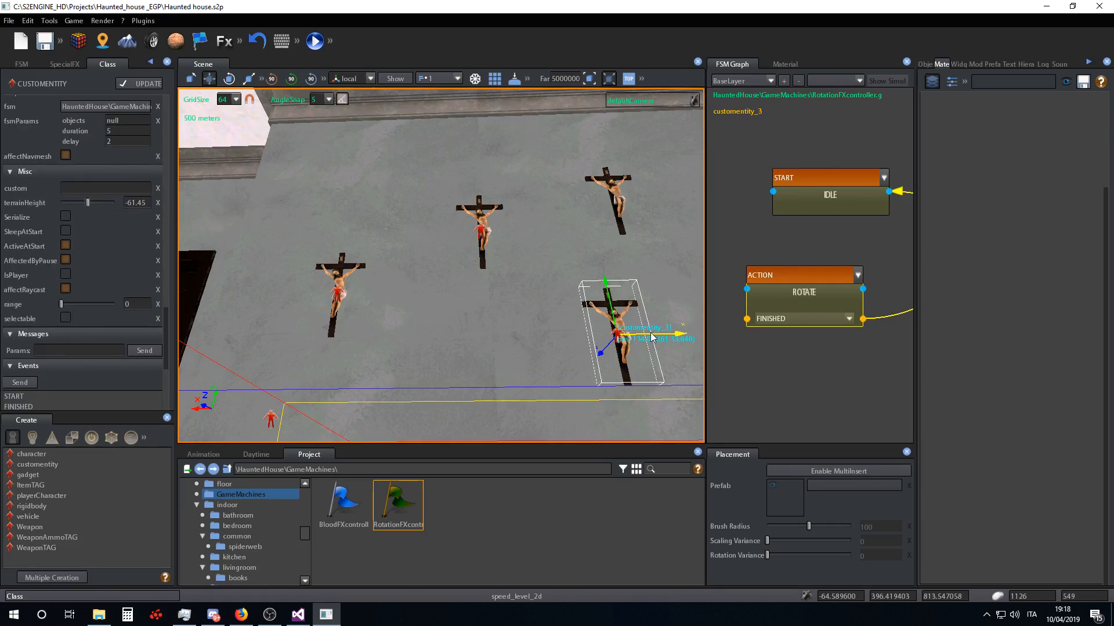
drag(650, 333, 615, 335)
key(d)
right_drag(609, 336, 576, 349)
right_drag(508, 330, 533, 329)
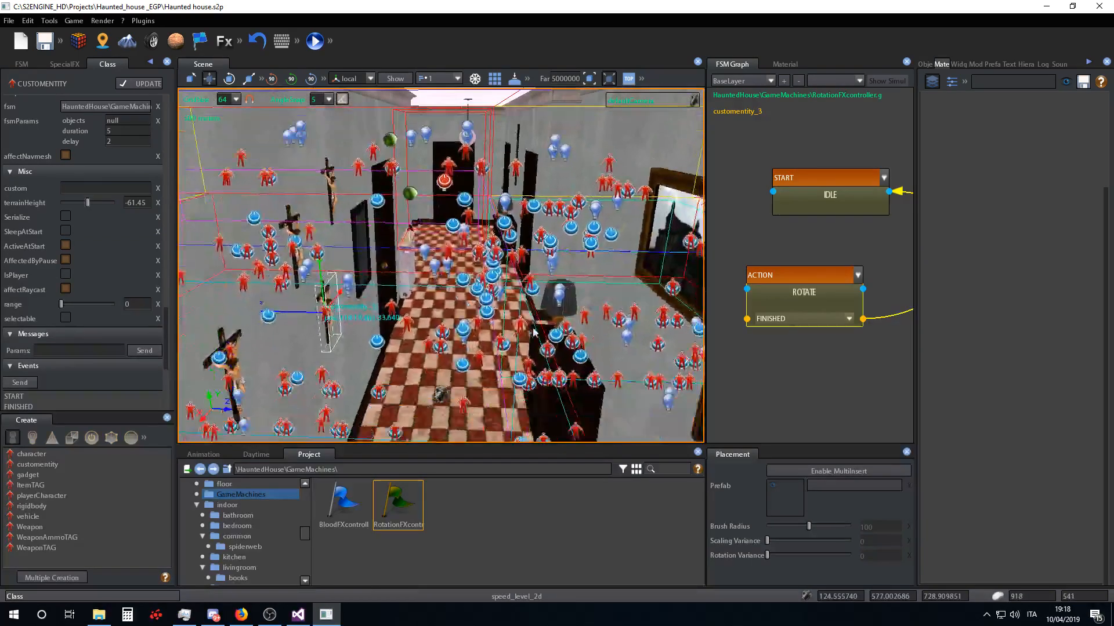
- Place a copy of the lower-right crucifix on the adjacent wall, rotating it 90 degrees around the Y axis
drag(306, 319, 373, 325)
mouse_move(400, 323)
right_down()
mouse_move(580, 328)
mouse_move(595, 283)
right_up()
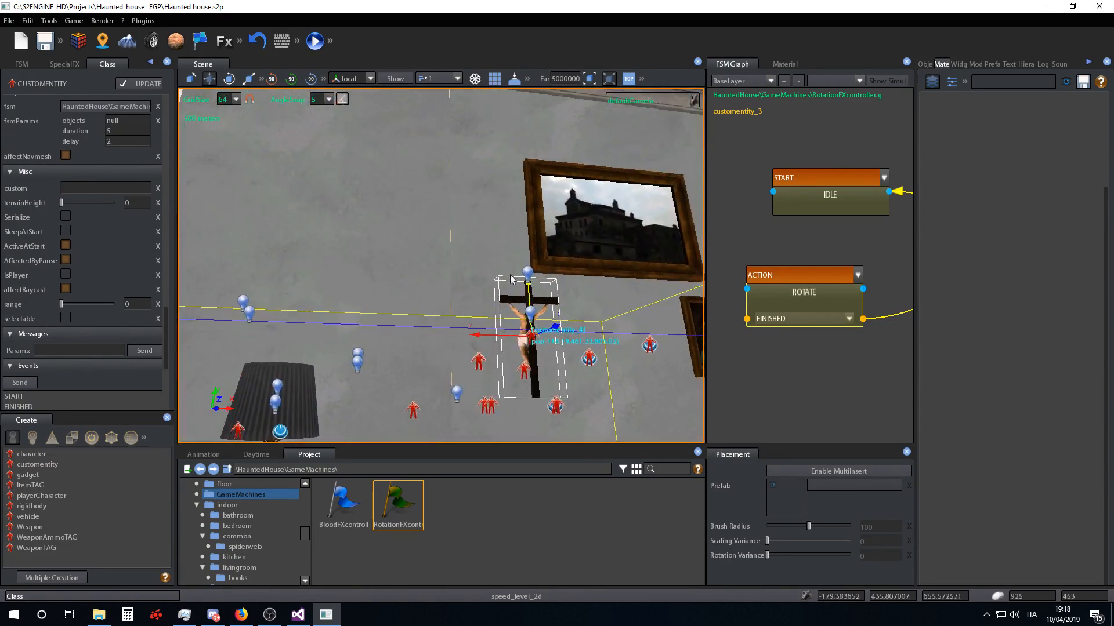
click(291, 79)
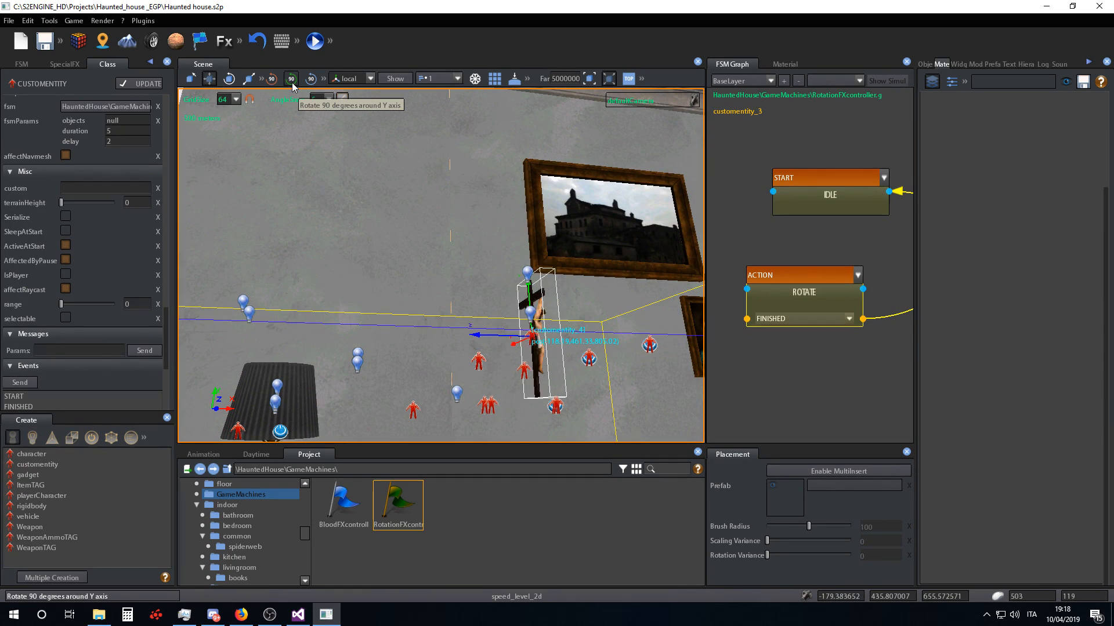
drag(516, 346, 380, 255)
right_drag(381, 255, 580, 307)
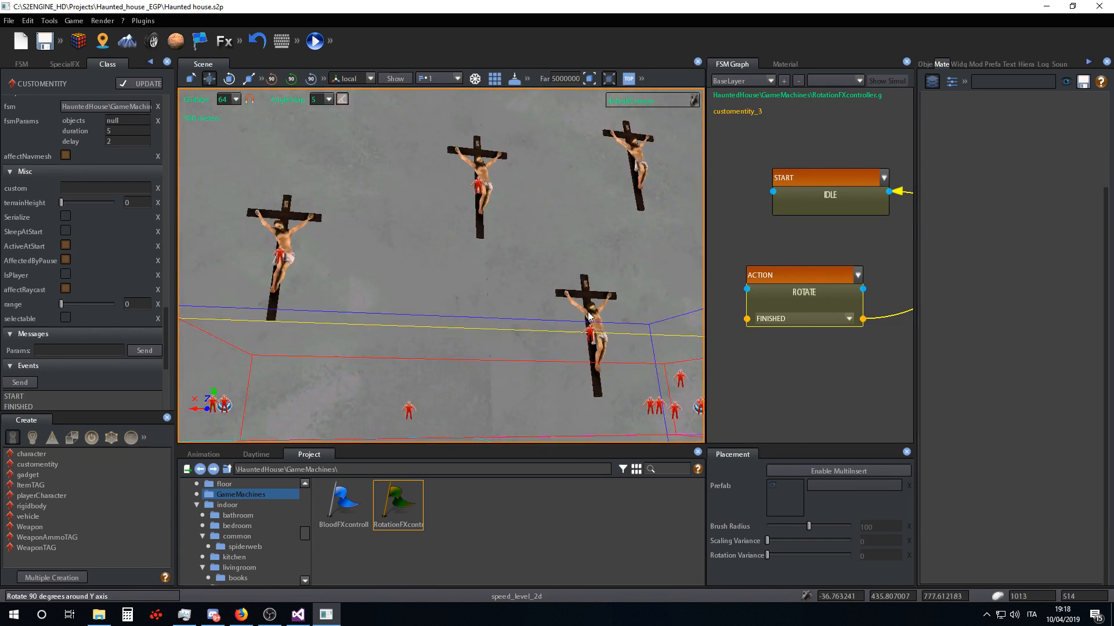
- Set the third crucifix's objects FSM parameter by picking customentity_4 on the adjacent wall in the scene
click(589, 317)
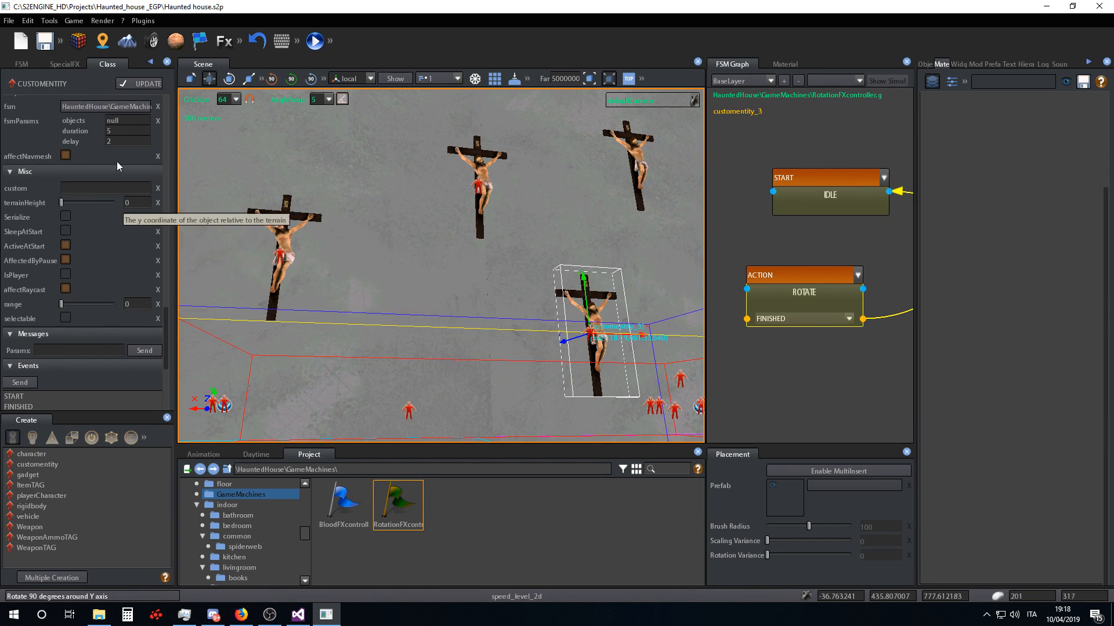
click(124, 120)
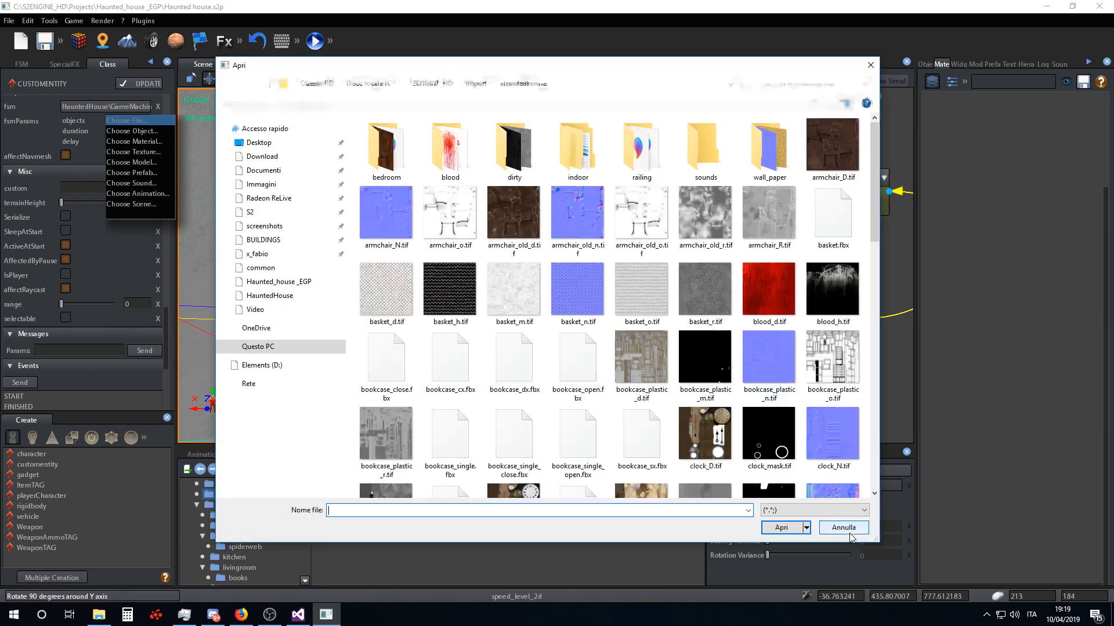
click(844, 529)
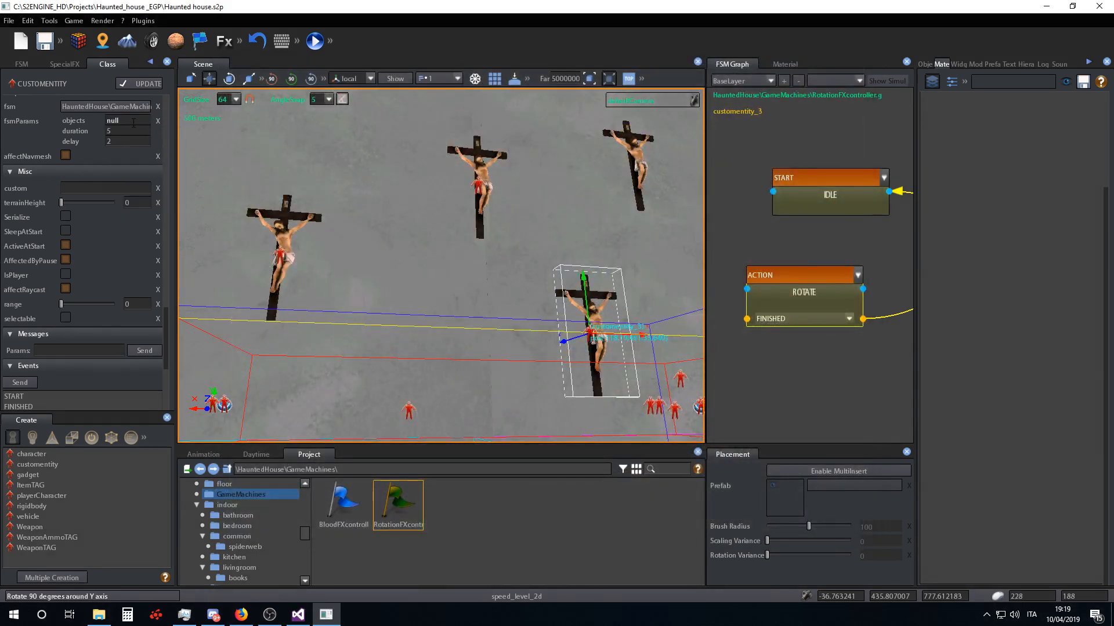
click(133, 122)
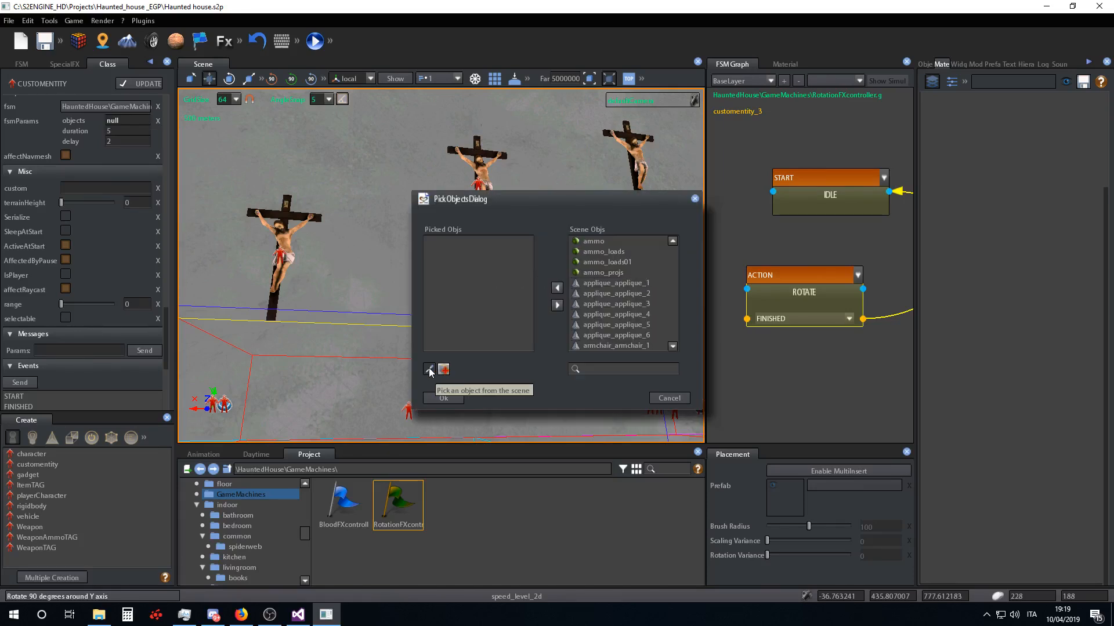
click(429, 369)
right_drag(382, 300, 618, 253)
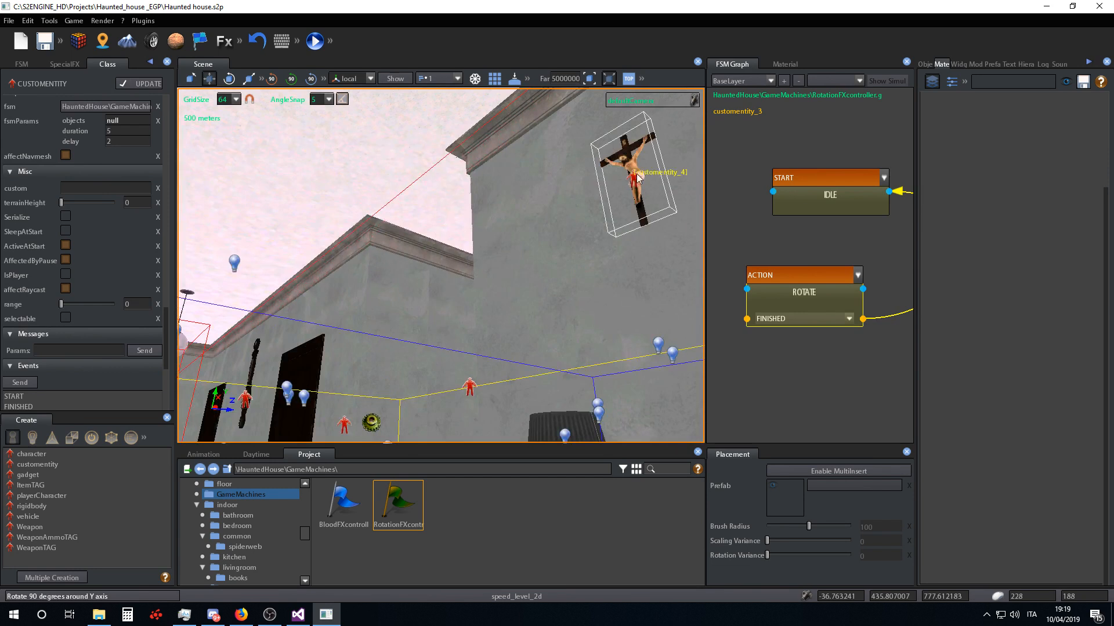
click(635, 174)
click(444, 398)
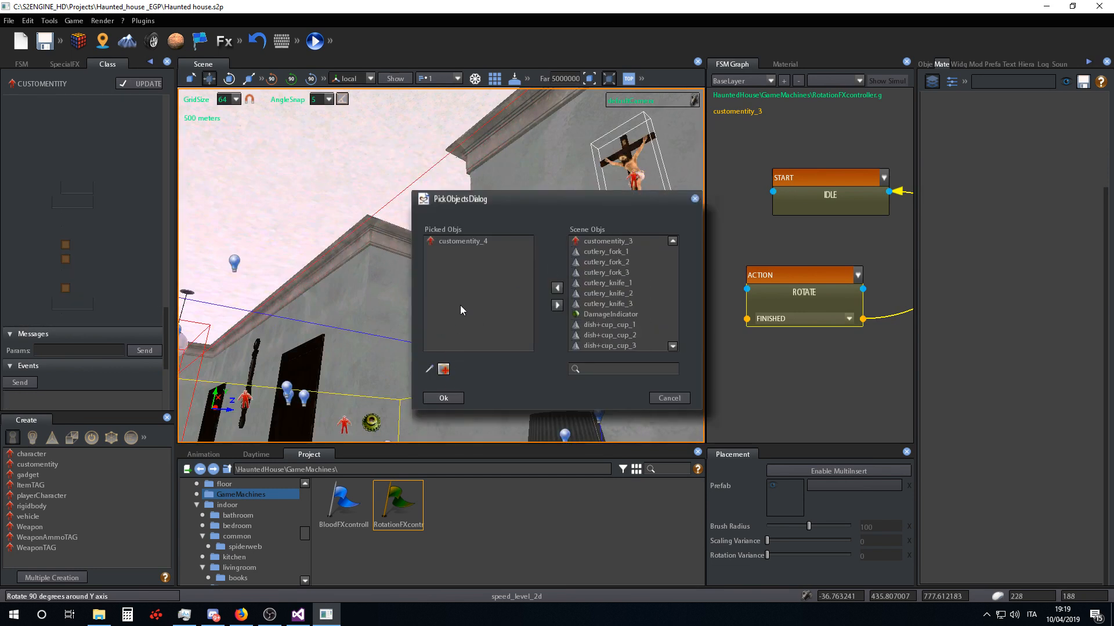
- Place a copy of the adjacent wall's crucifix, customentity_4, lower and to its left on the same wall
right_drag(489, 300, 585, 291)
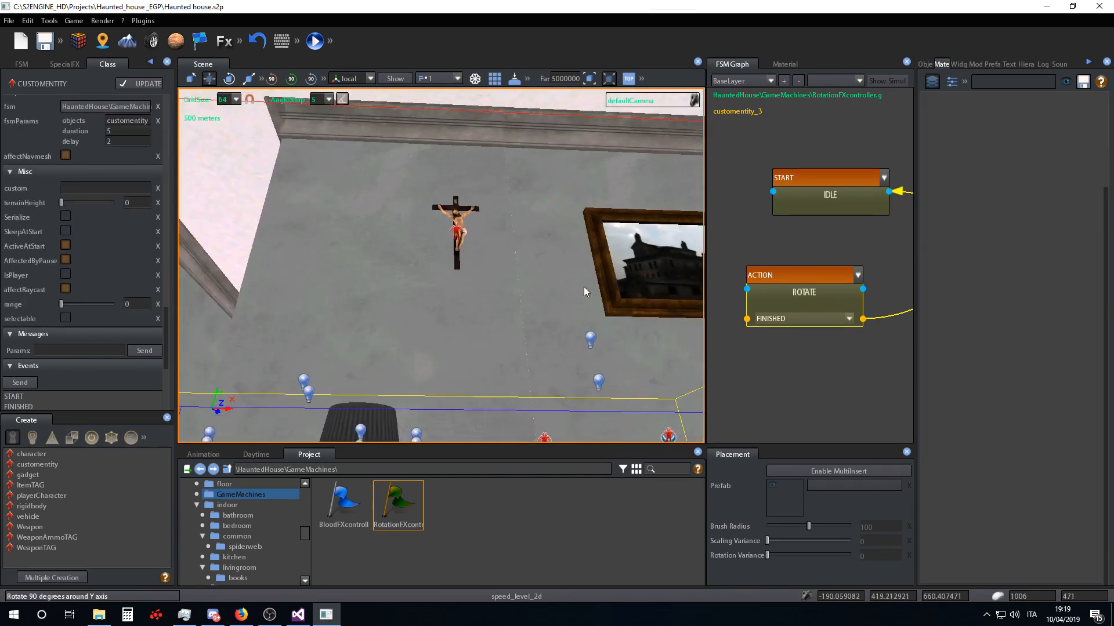
click(467, 237)
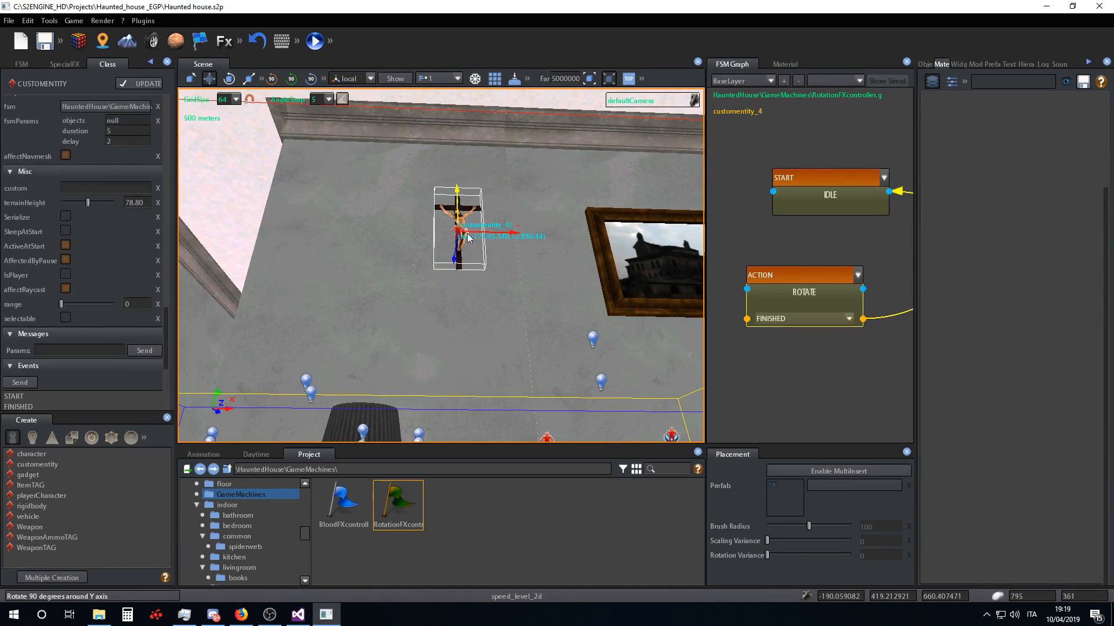
click(502, 238)
drag(479, 236, 394, 279)
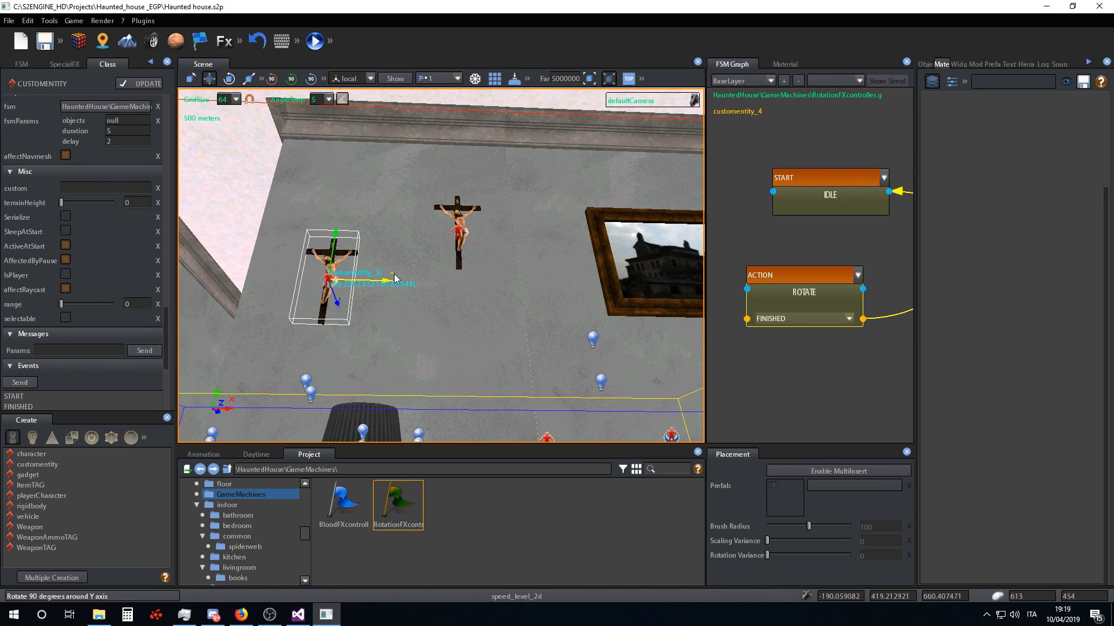
- Set customentity_4's objects FSM parameter by picking its lower-left copy, customentity_5, in the scene
click(462, 226)
right_click(462, 224)
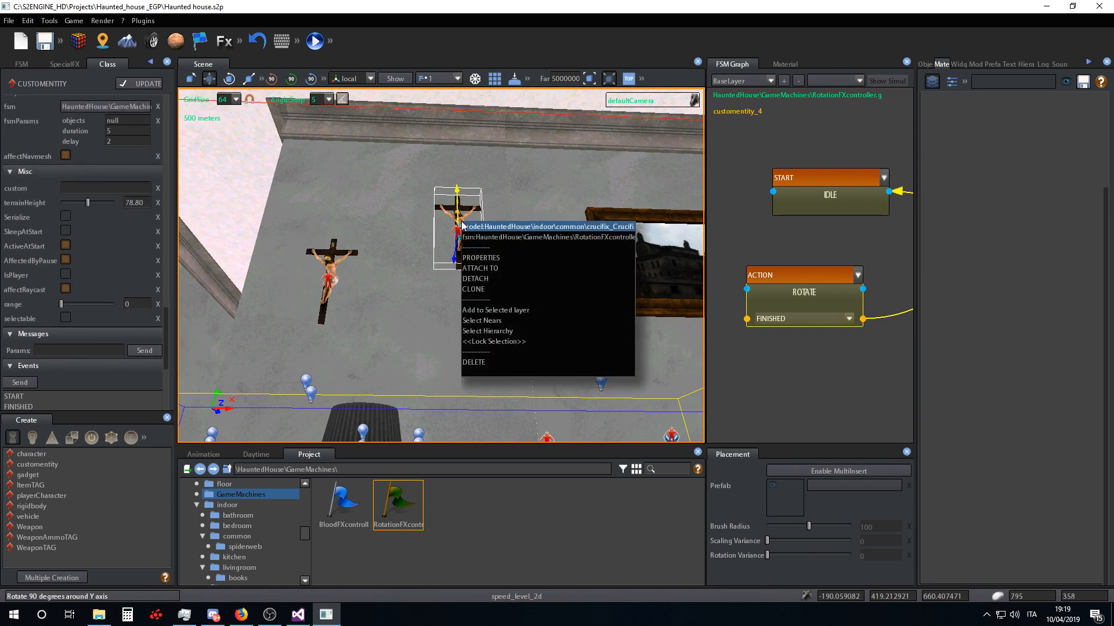
click(126, 118)
click(126, 119)
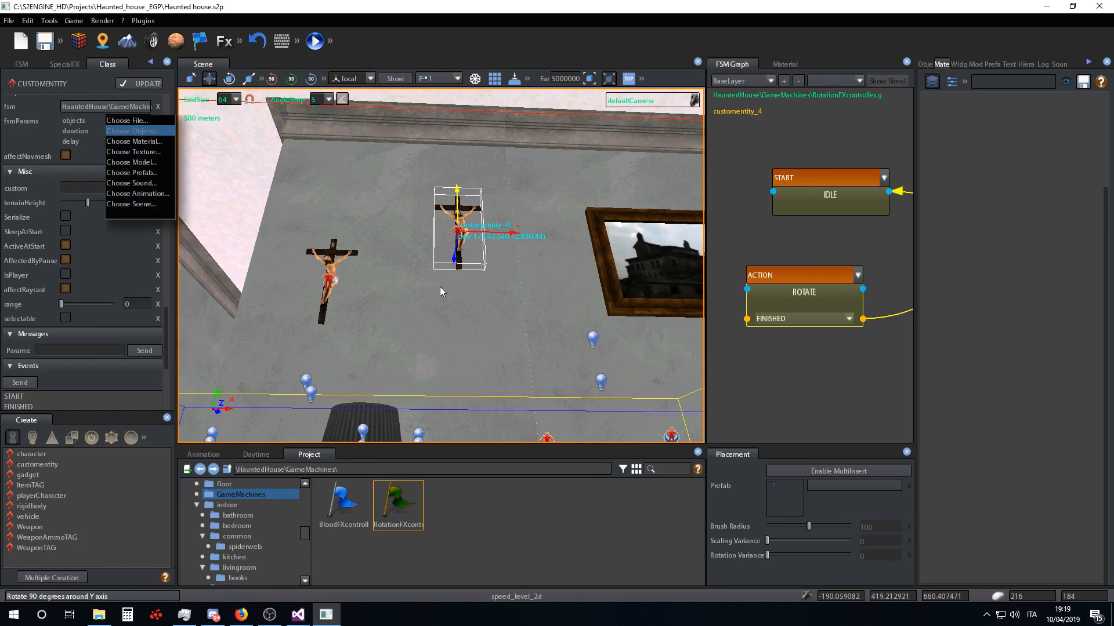
click(429, 370)
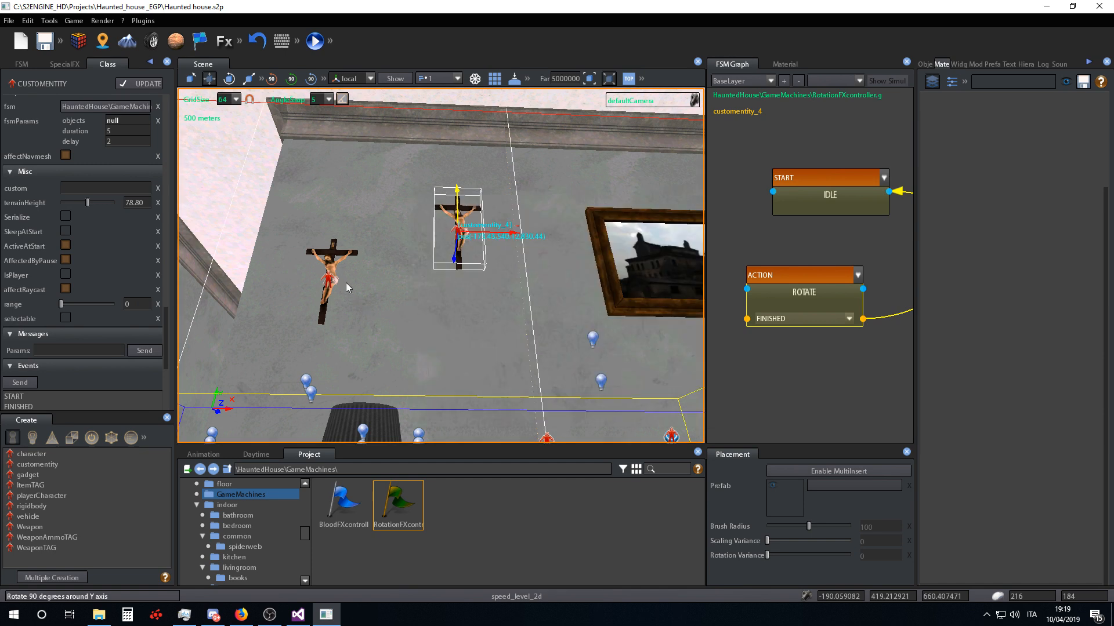
click(347, 284)
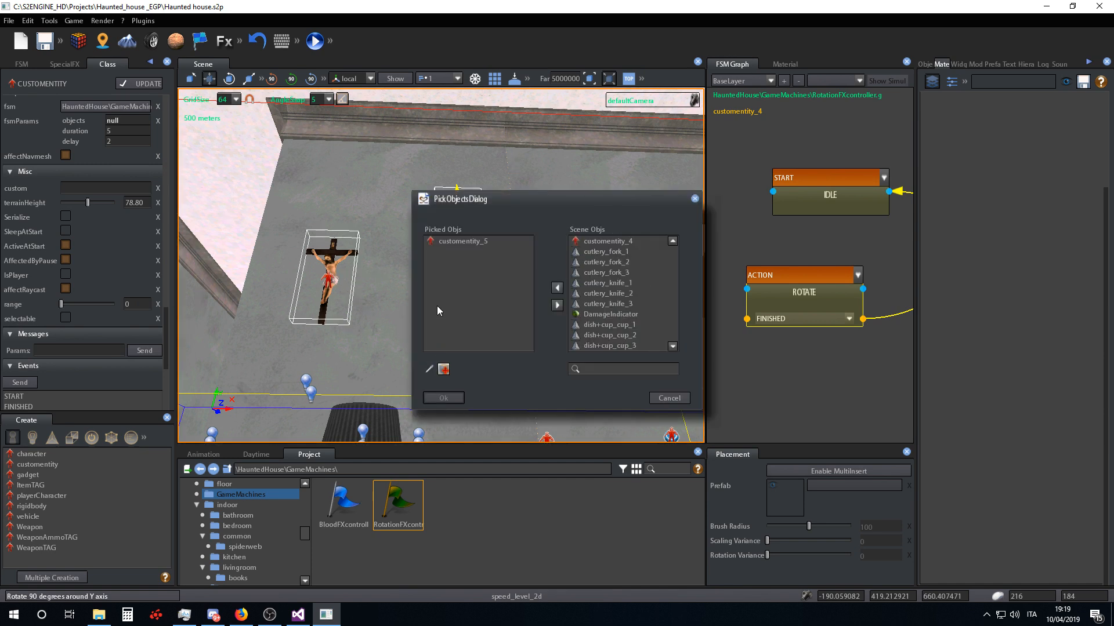
right_drag(432, 301, 353, 315)
- Hide the roofs layer and place a copy of the blood_FX_box volume across the hallway beside the crucifixes
click(451, 289)
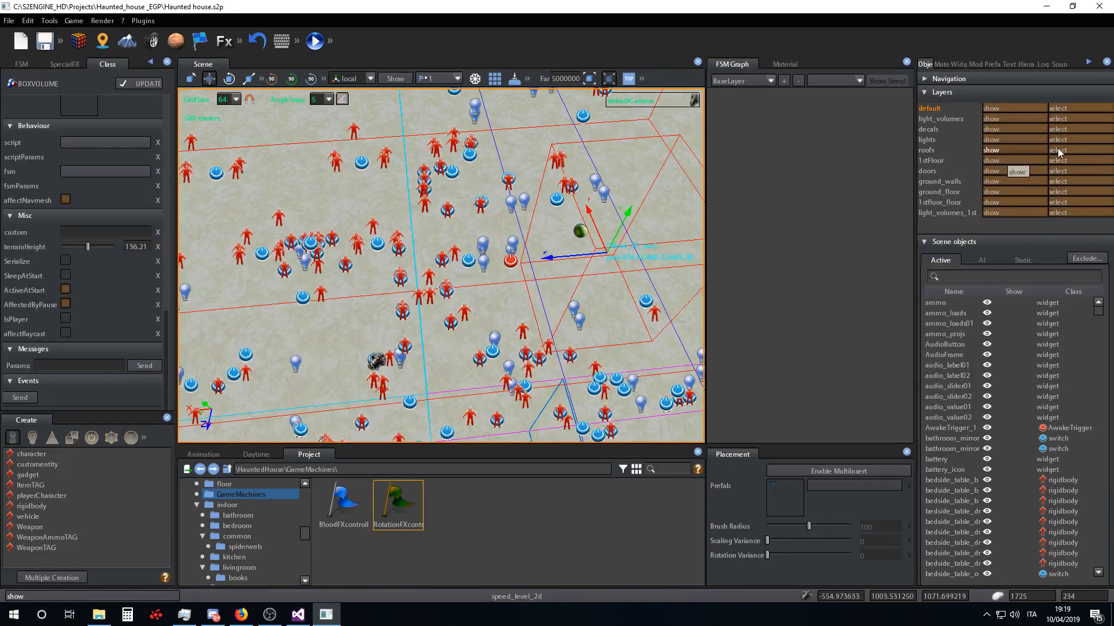
click(1002, 150)
right_drag(510, 244, 632, 287)
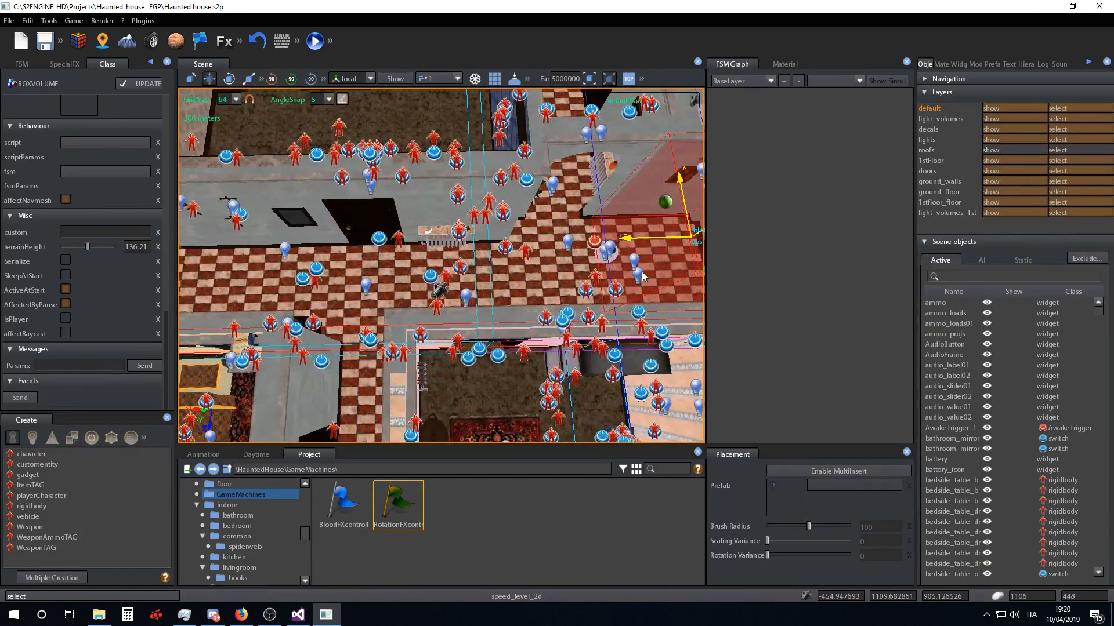
drag(655, 243, 518, 244)
right_drag(519, 242, 629, 252)
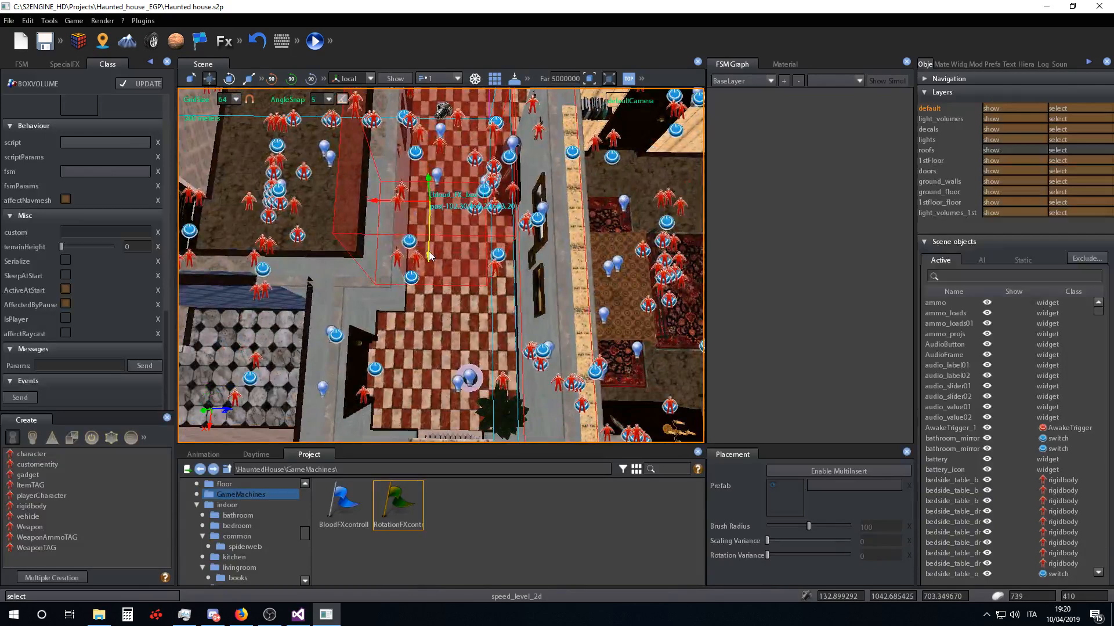
drag(429, 256, 430, 267)
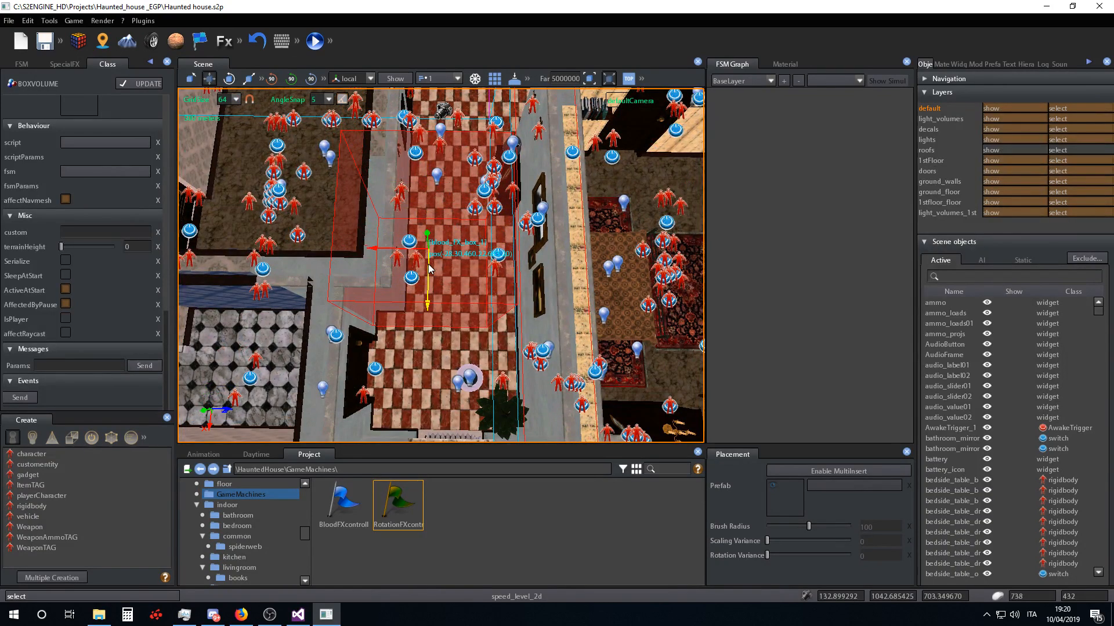
right_drag(428, 263, 479, 291)
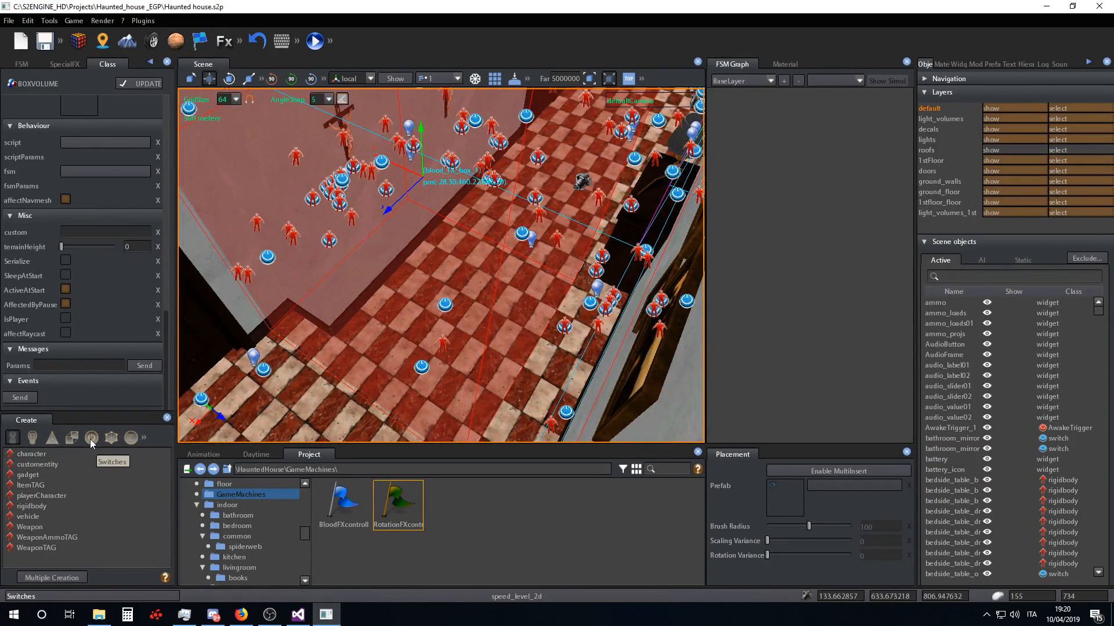
- Create an EventTrigger and place it in the checkered hallway near the copied box volume
click(75, 440)
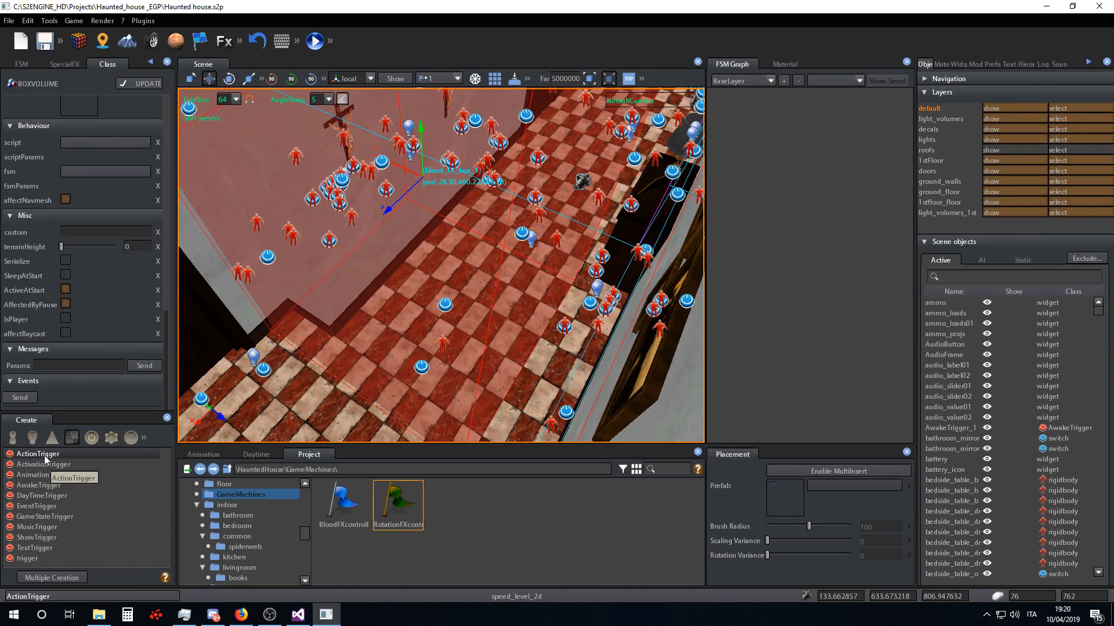
click(36, 506)
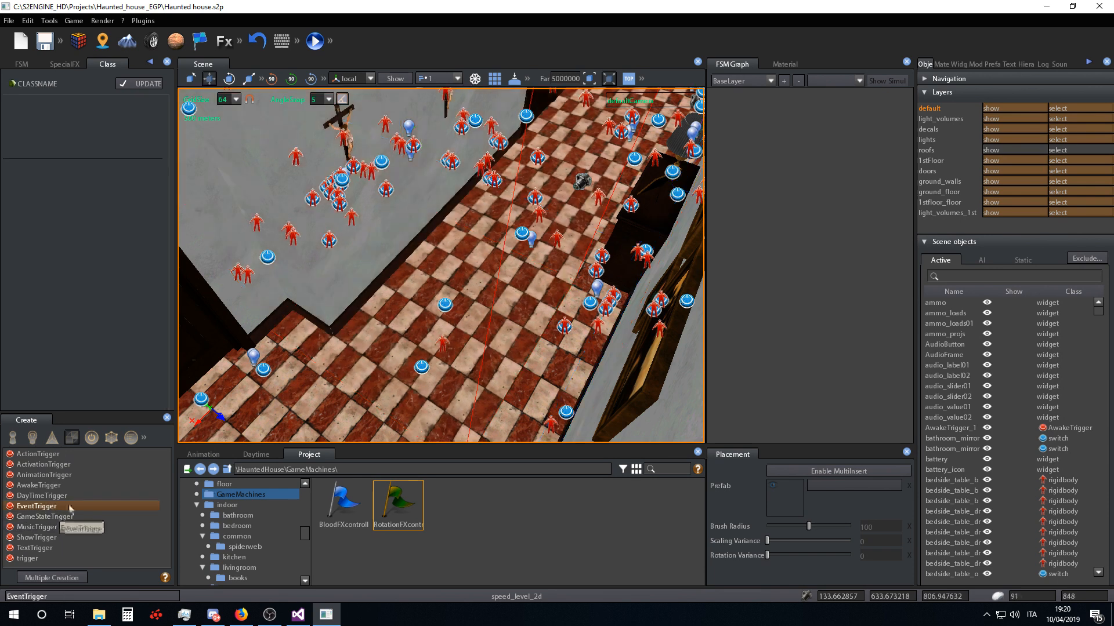
right_drag(483, 290, 432, 307)
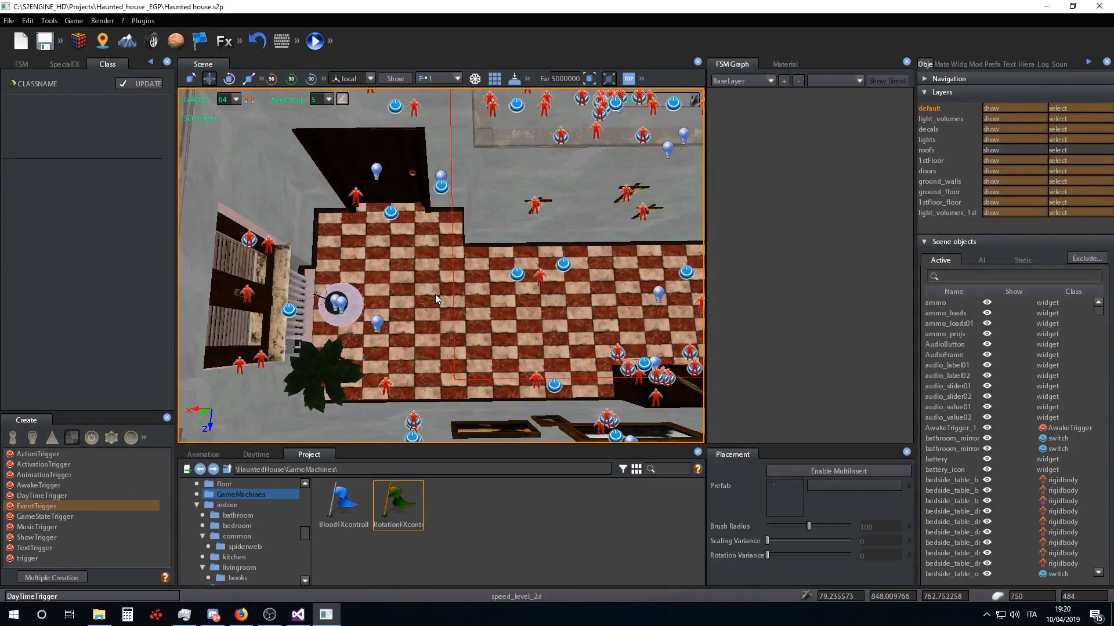
click(436, 297)
mouse_move(436, 297)
right_down()
mouse_move(495, 298)
mouse_move(479, 261)
mouse_move(506, 337)
mouse_move(453, 343)
mouse_move(476, 339)
right_up()
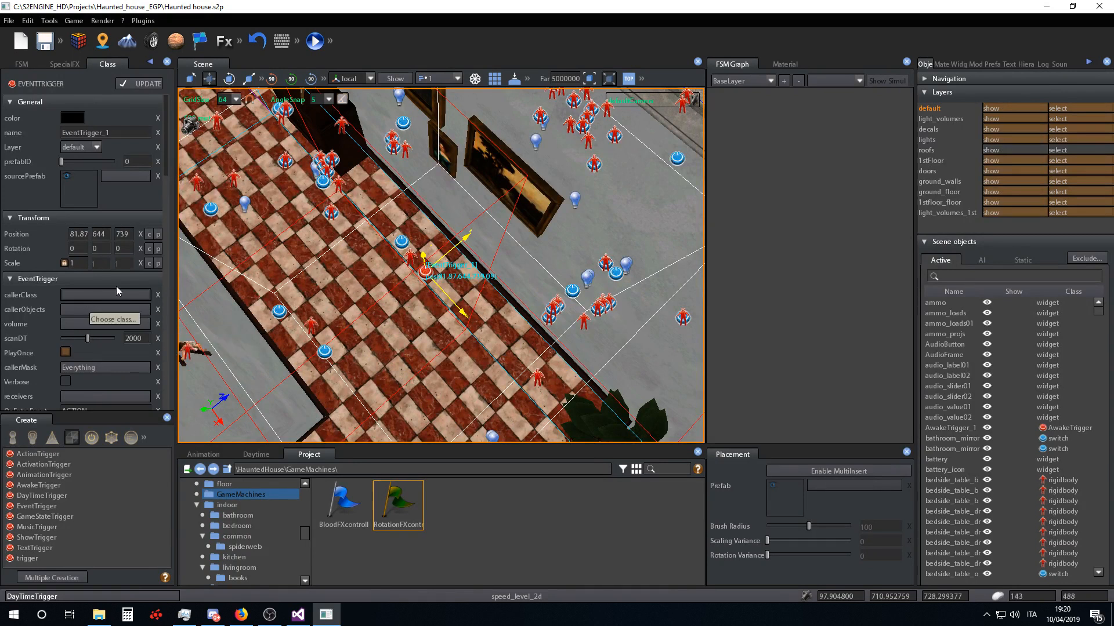
- Set the event trigger's callerClass to playerCharacter
click(101, 295)
click(475, 225)
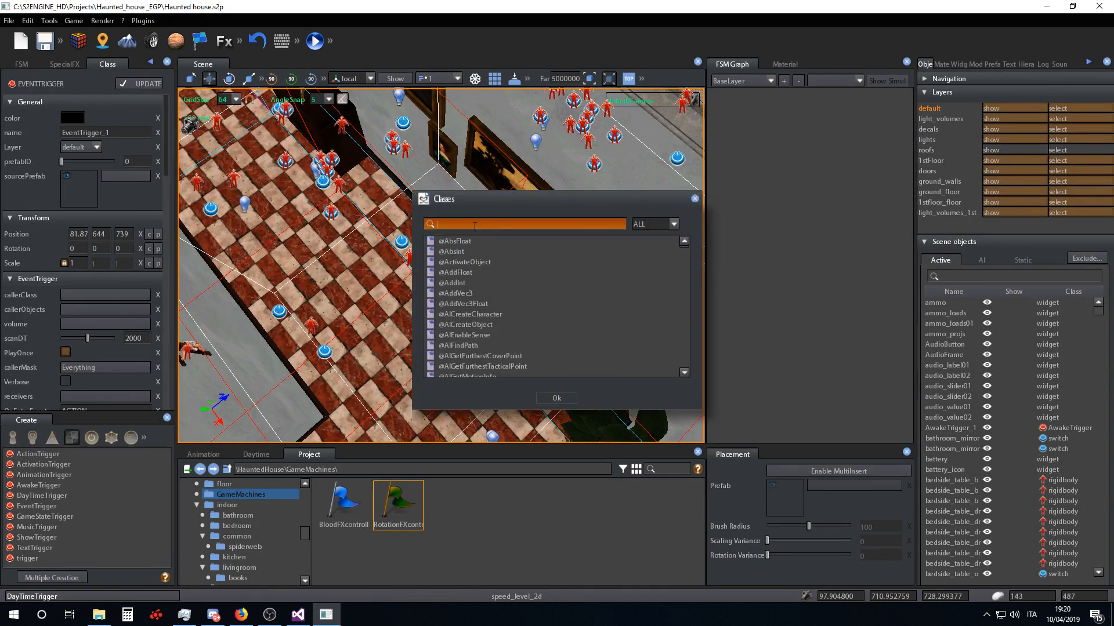
text(player)
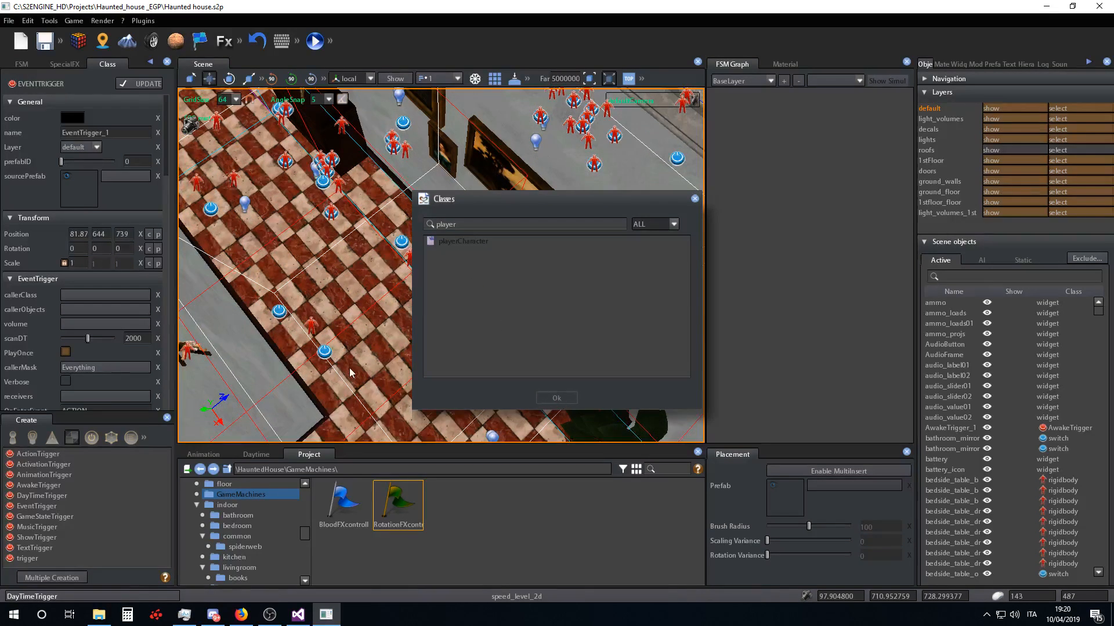
key(Return)
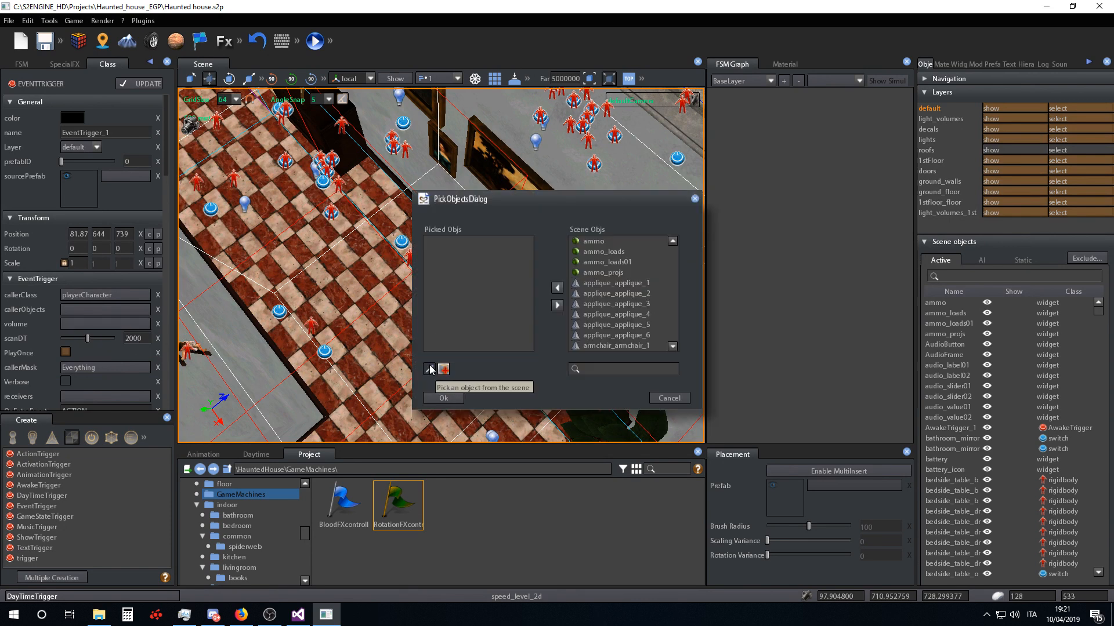
- Set the event trigger's volume by picking blood_FX_box_1 in the scene
click(429, 369)
right_drag(324, 237, 347, 233)
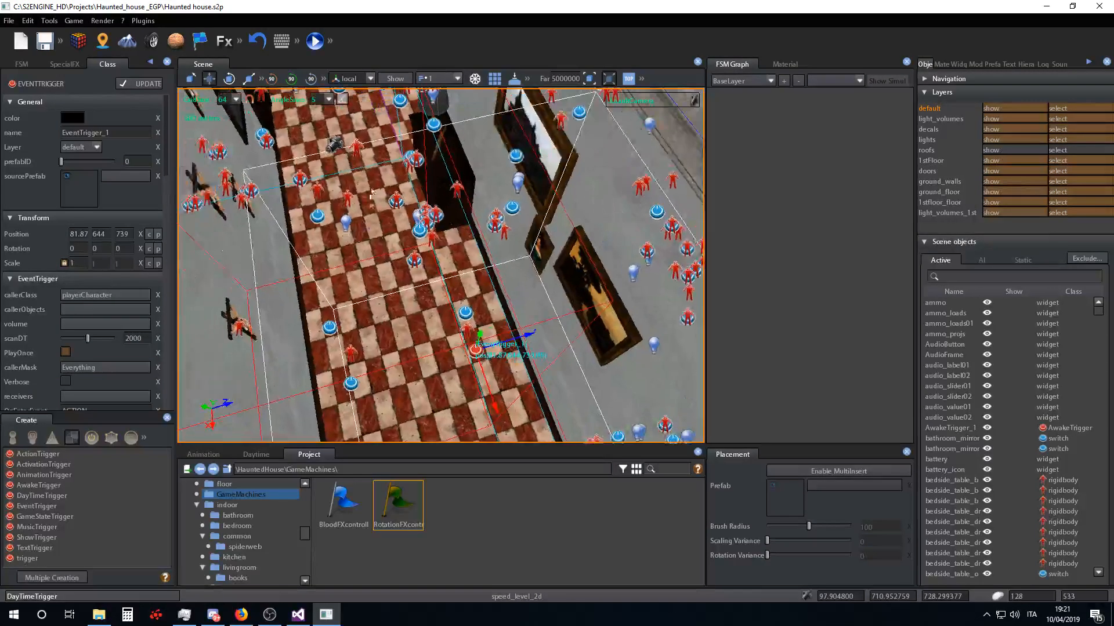
right_drag(371, 192, 392, 217)
click(364, 262)
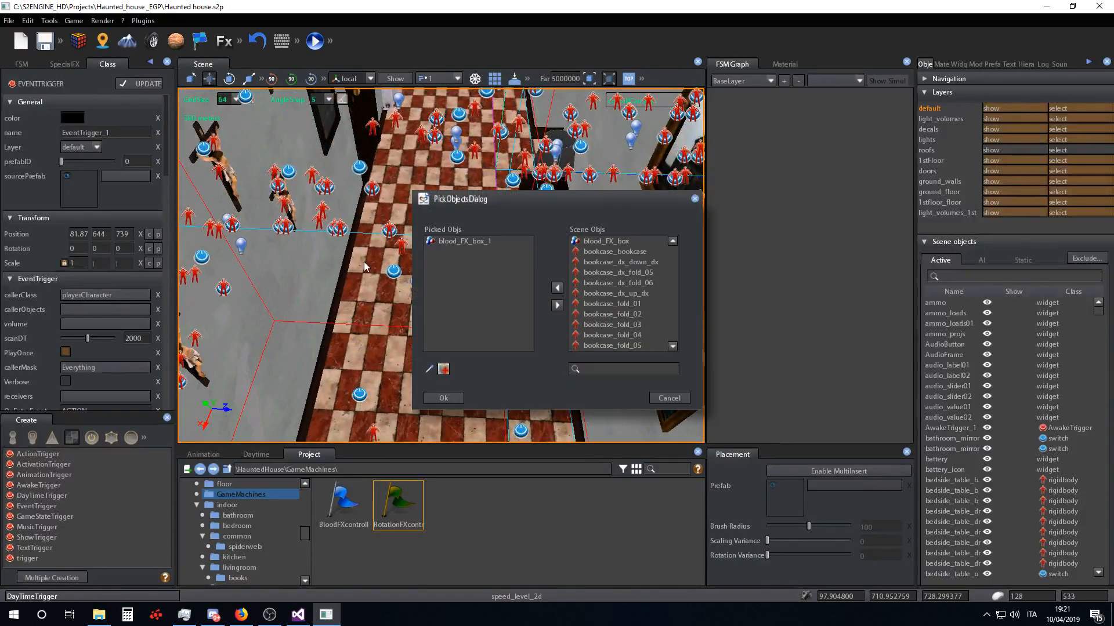
click(436, 399)
mouse_move(406, 281)
right_down()
mouse_move(461, 280)
mouse_move(492, 314)
mouse_move(297, 288)
mouse_move(562, 267)
right_up()
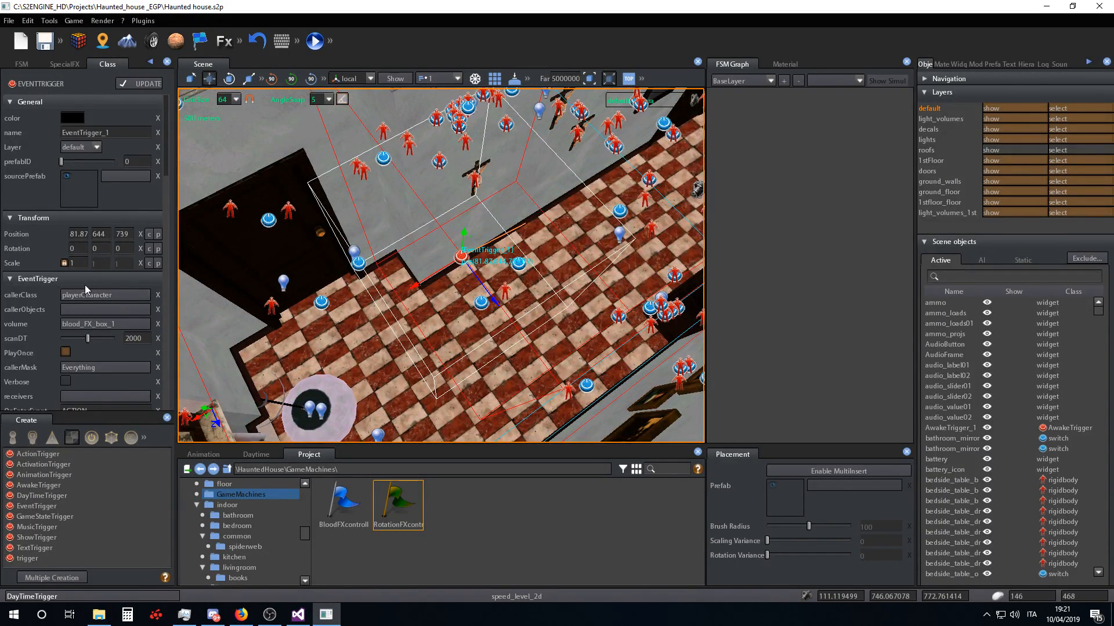
- Set the event trigger's receivers by picking the first crucifix, customentity_1, in the scene
scroll(85, 285, down, 3)
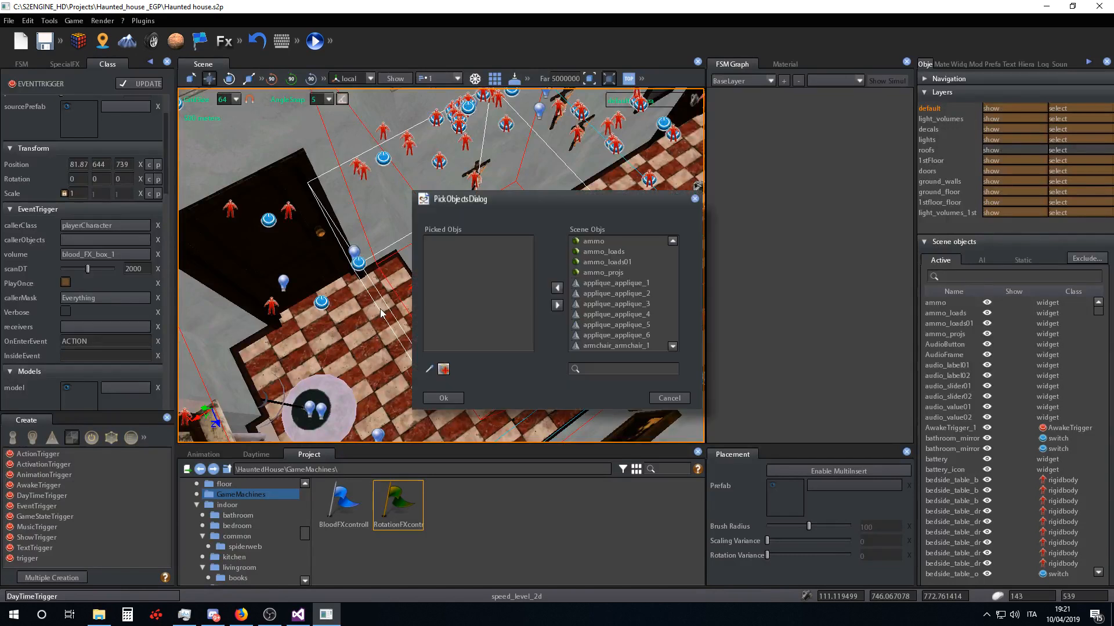
click(431, 366)
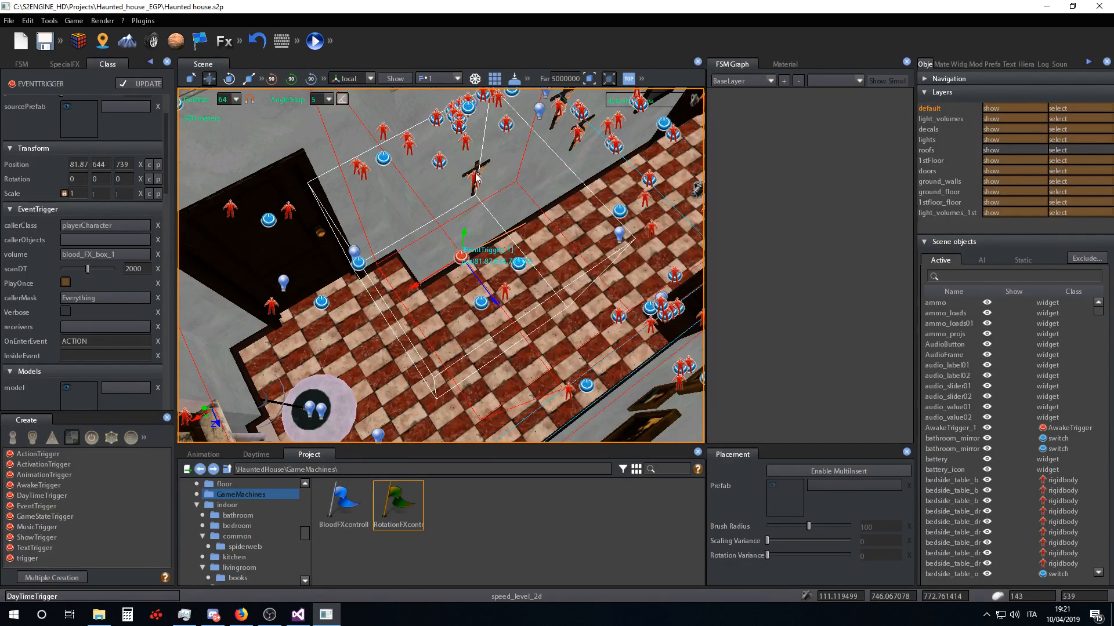
right_drag(508, 243, 527, 234)
scroll(527, 234, up, 3)
right_drag(517, 214, 508, 203)
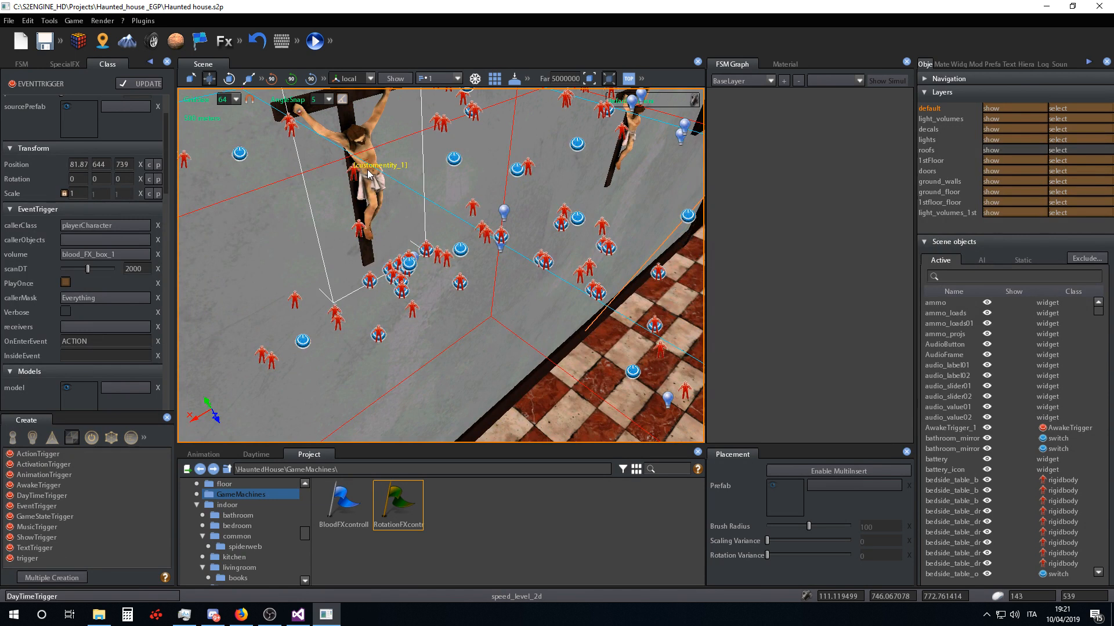
click(369, 174)
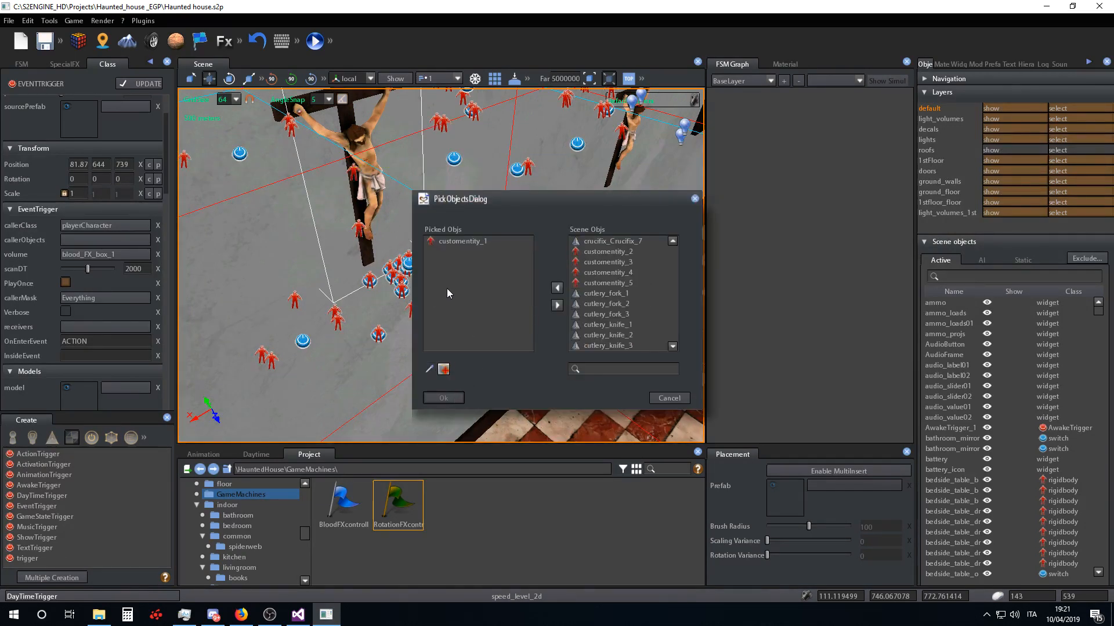
key(Return)
- Lower EventTrigger_1 into the hallway to about Y 521.3 and shift it along X to about 39.63
scroll(455, 281, down, 5)
right_drag(485, 293, 416, 210)
scroll(430, 228, up, 5)
scroll(431, 225, down, 2)
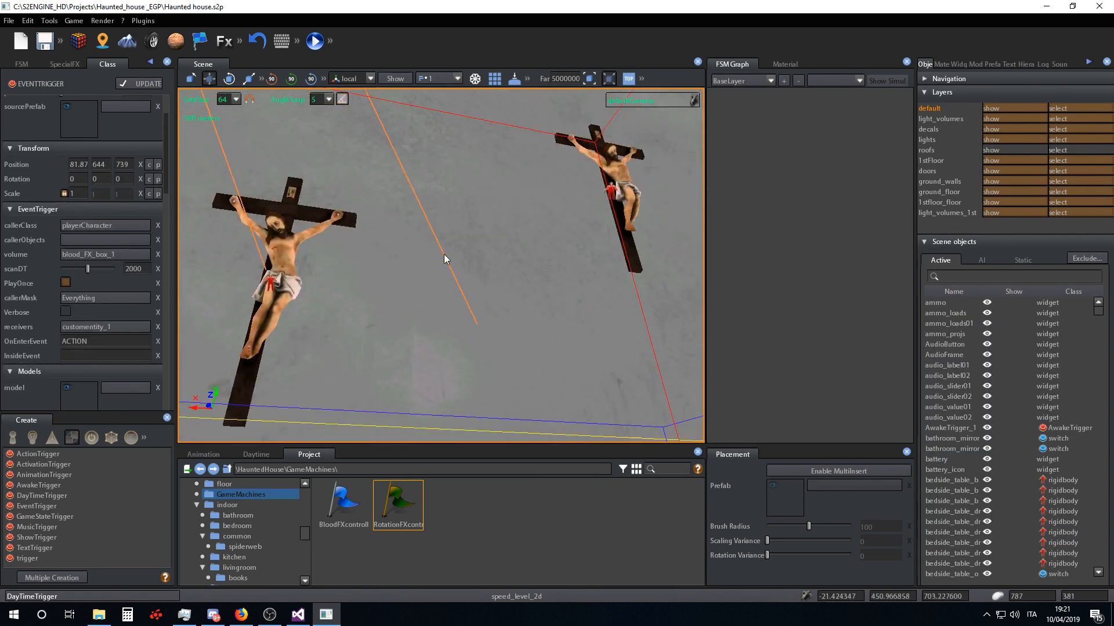
scroll(389, 254, down, 3)
scroll(373, 270, down, 2)
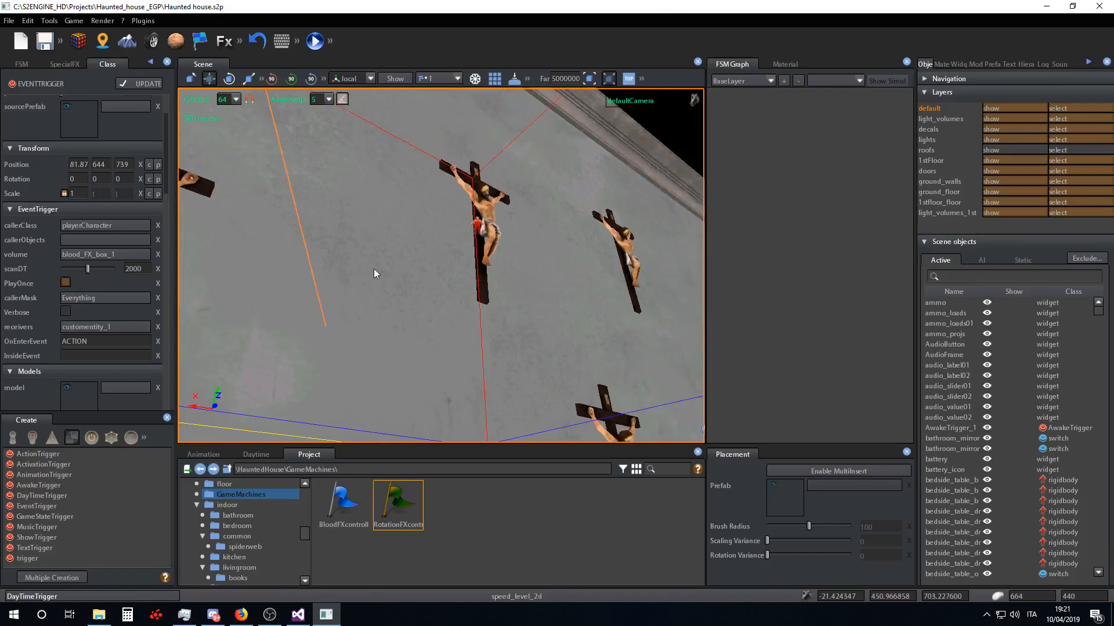
mouse_move(326, 259)
right_down()
mouse_move(472, 283)
mouse_move(372, 292)
mouse_move(403, 361)
mouse_move(413, 359)
mouse_move(402, 326)
mouse_move(444, 298)
right_up()
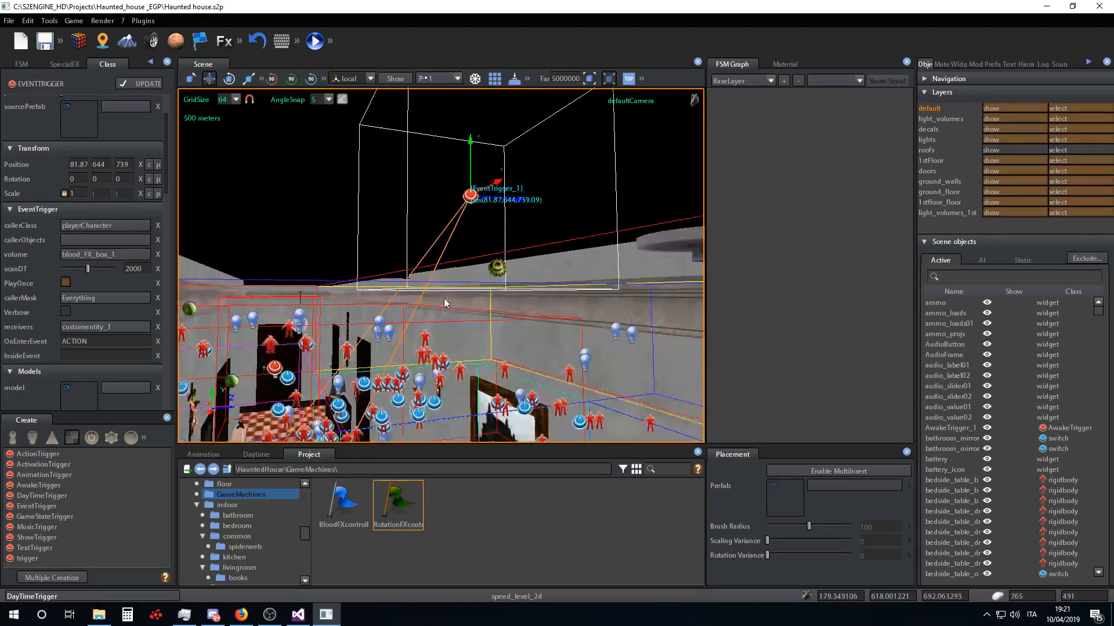
drag(471, 162, 471, 293)
right_drag(471, 293, 428, 332)
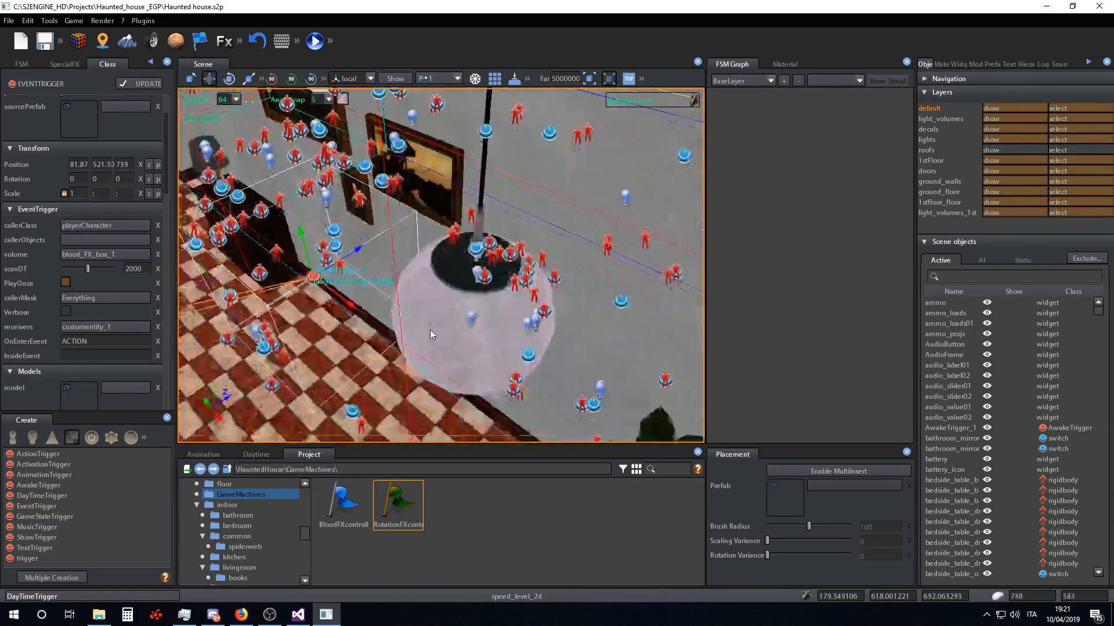
drag(350, 305, 297, 263)
right_drag(385, 281, 538, 243)
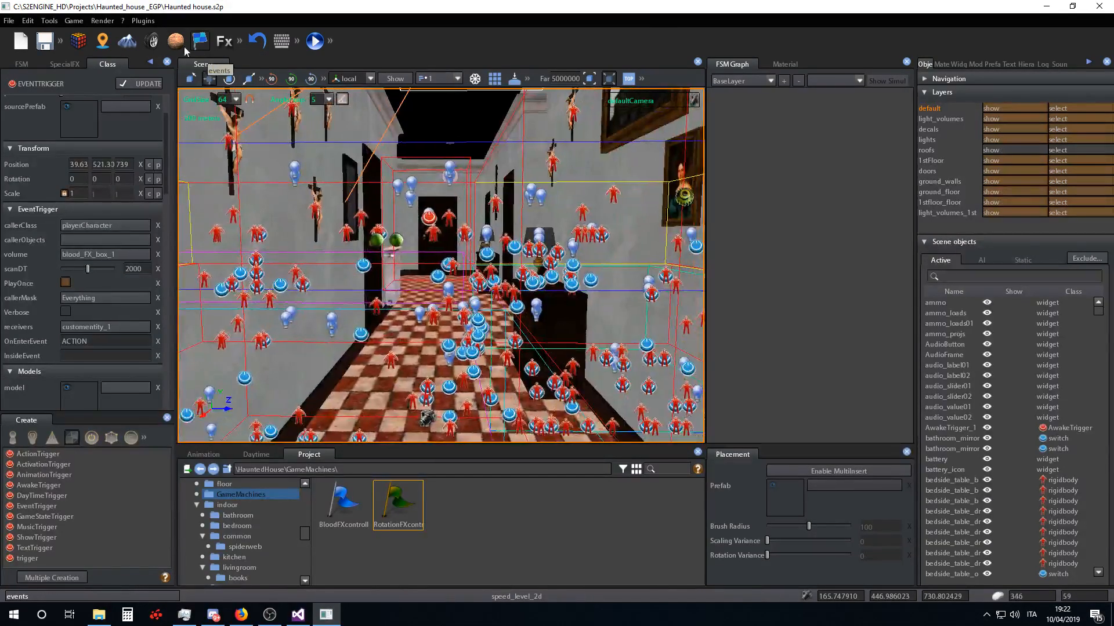
- Switch the scene's render buffer to the fully lit view of the dark hallway and launch the game
click(65, 22)
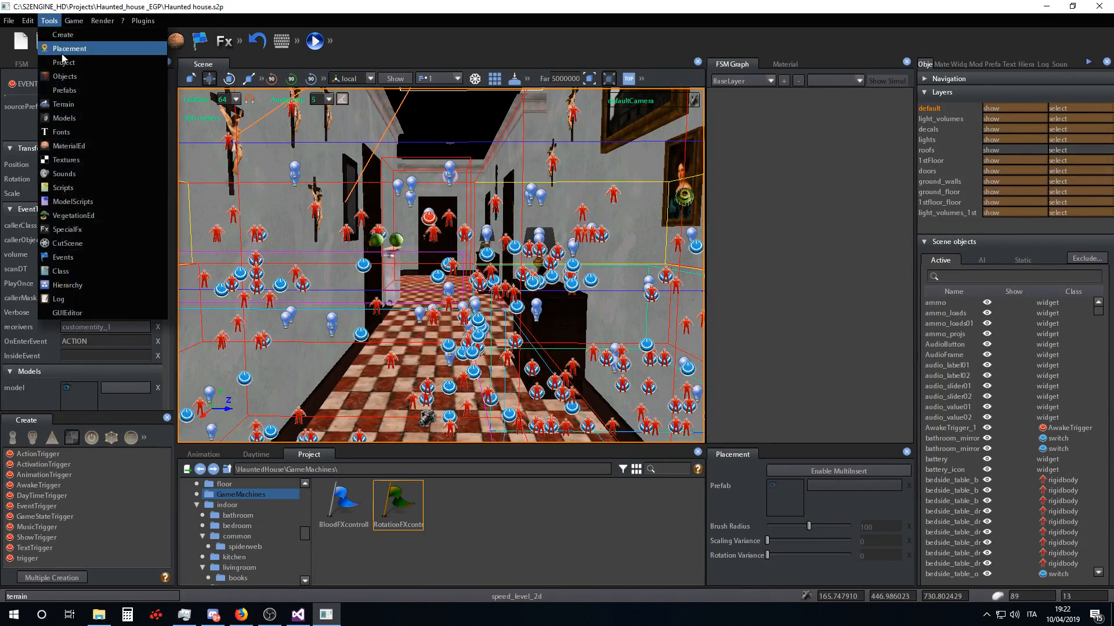
mouse_move(104, 22)
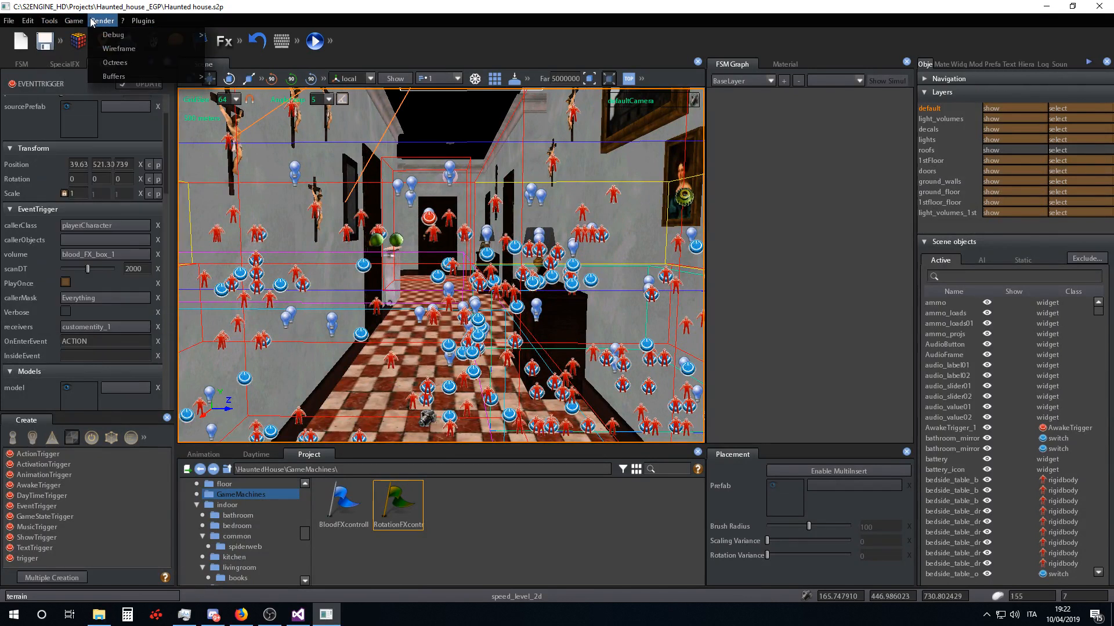
mouse_move(115, 77)
click(228, 82)
right_drag(416, 233, 448, 235)
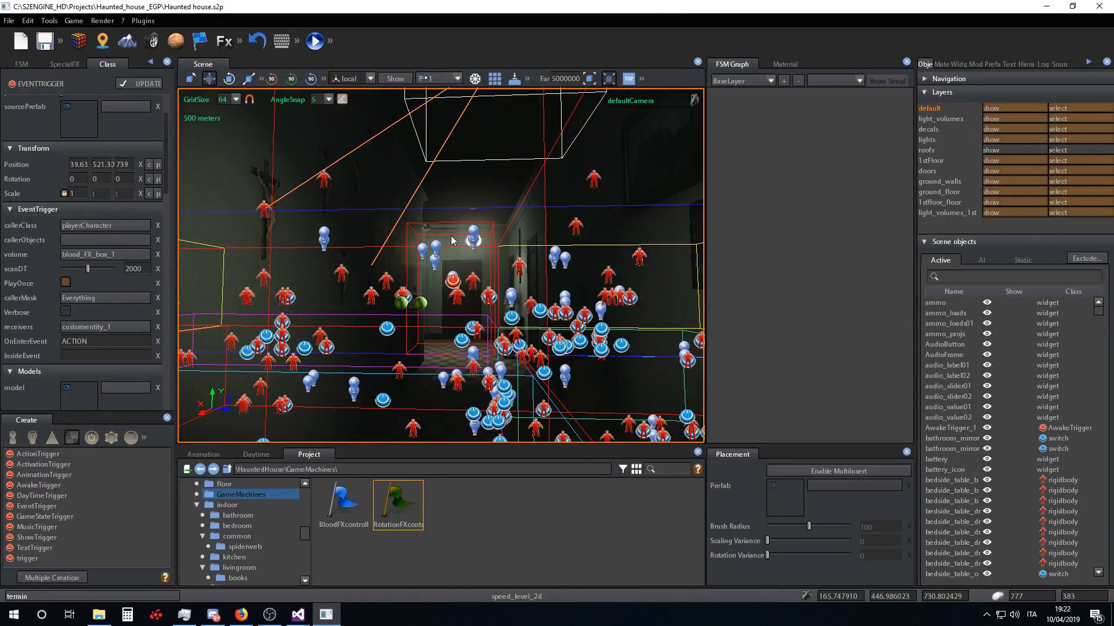
key(F5)
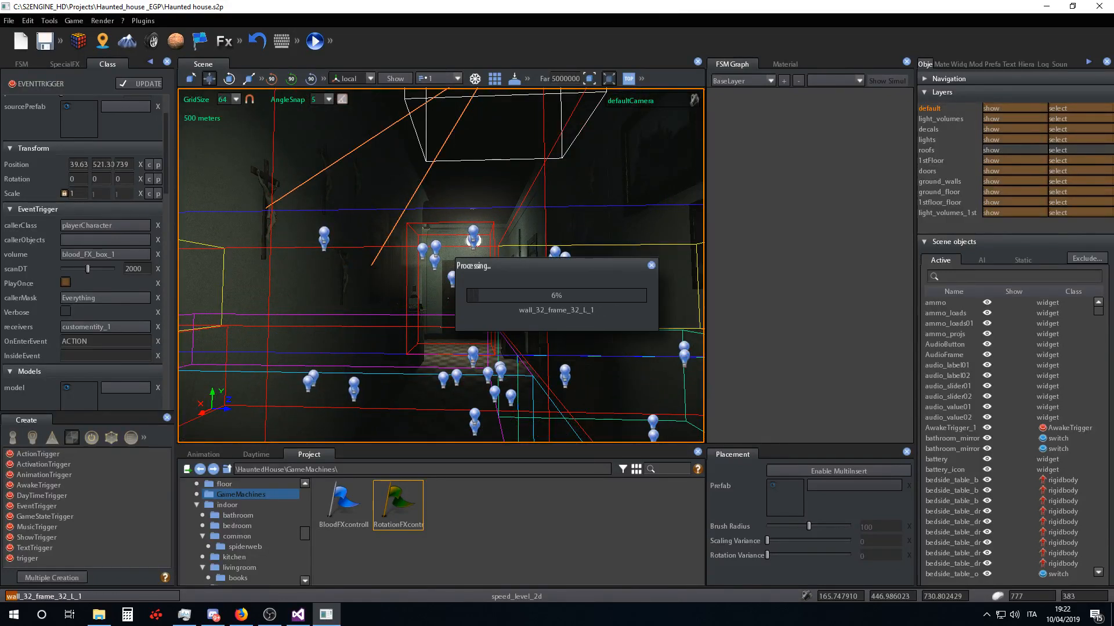
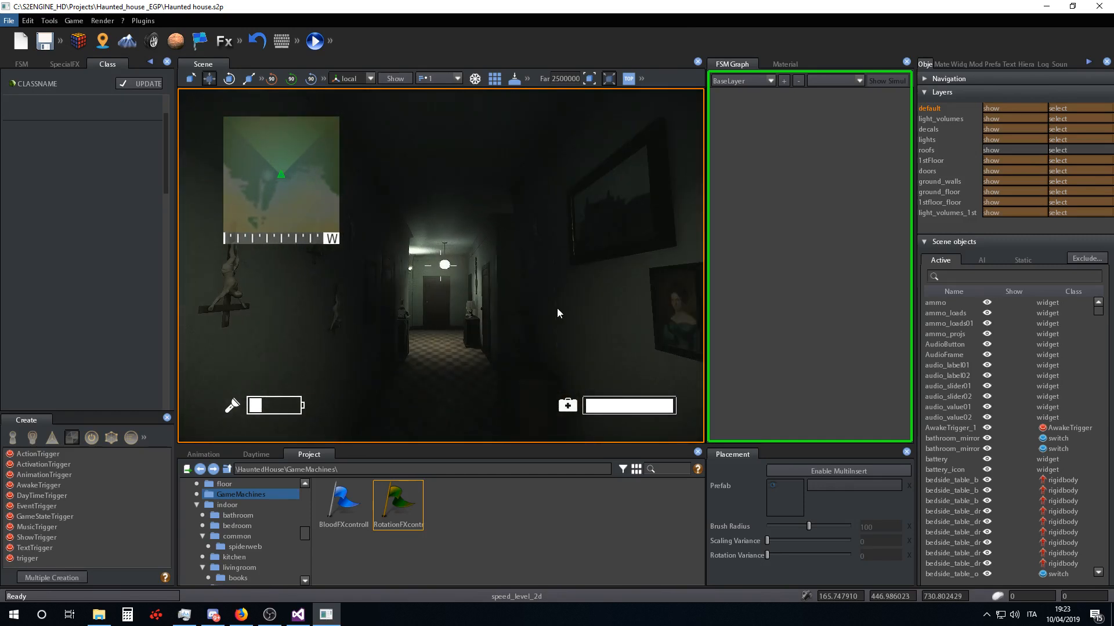
- Quit the game test and switch the scene's render buffer to Albedo
key(Escape)
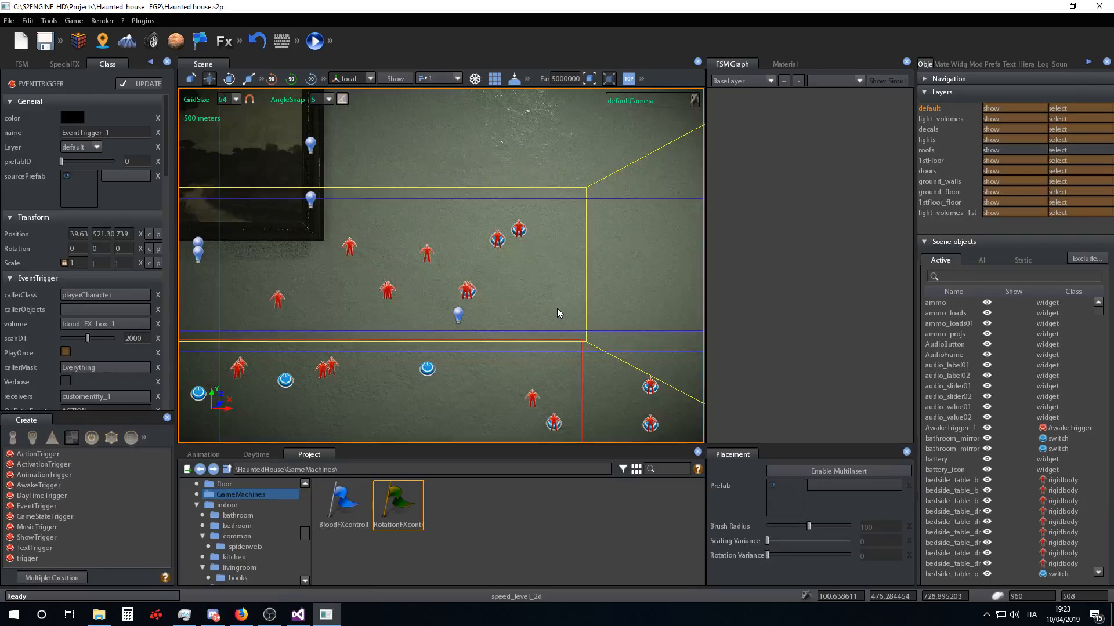
right_drag(502, 321, 475, 344)
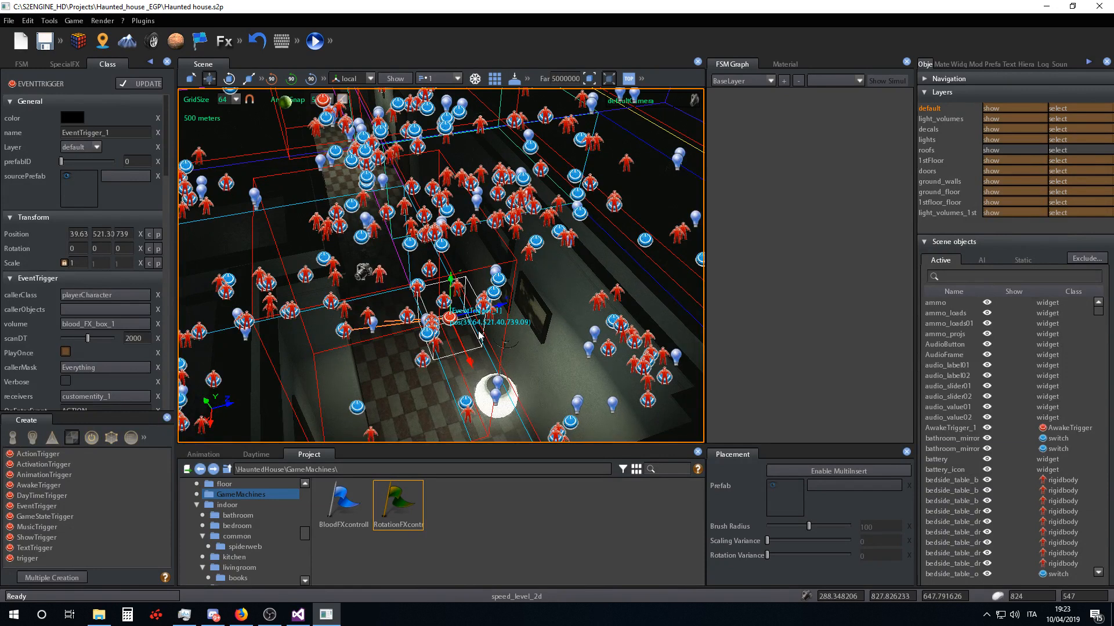
scroll(507, 348, up, 5)
right_drag(506, 348, 535, 338)
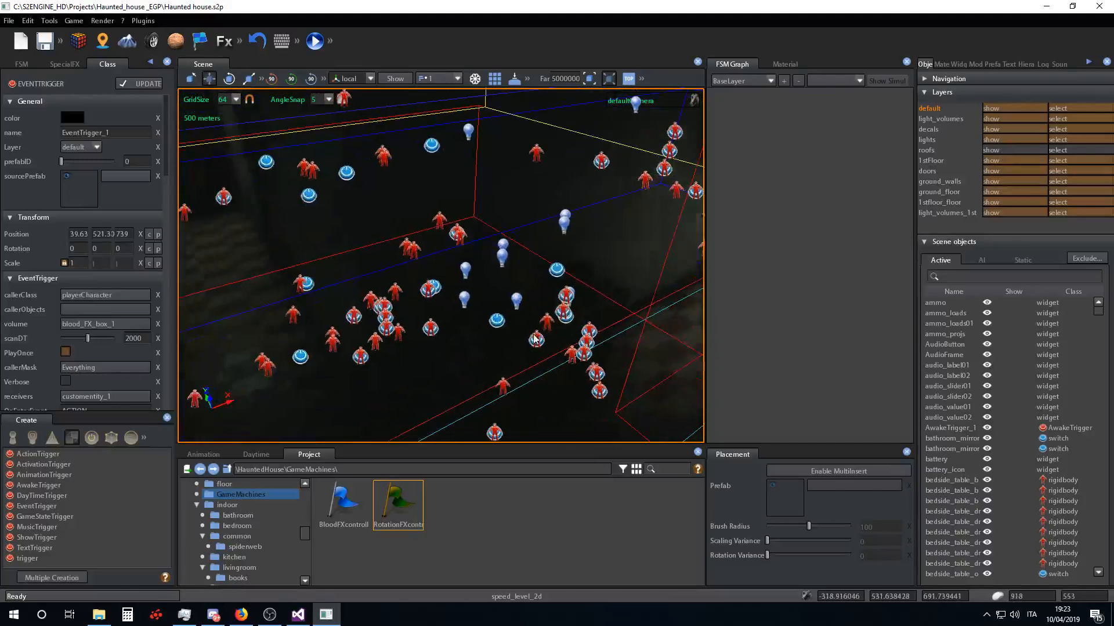
click(102, 21)
mouse_move(139, 81)
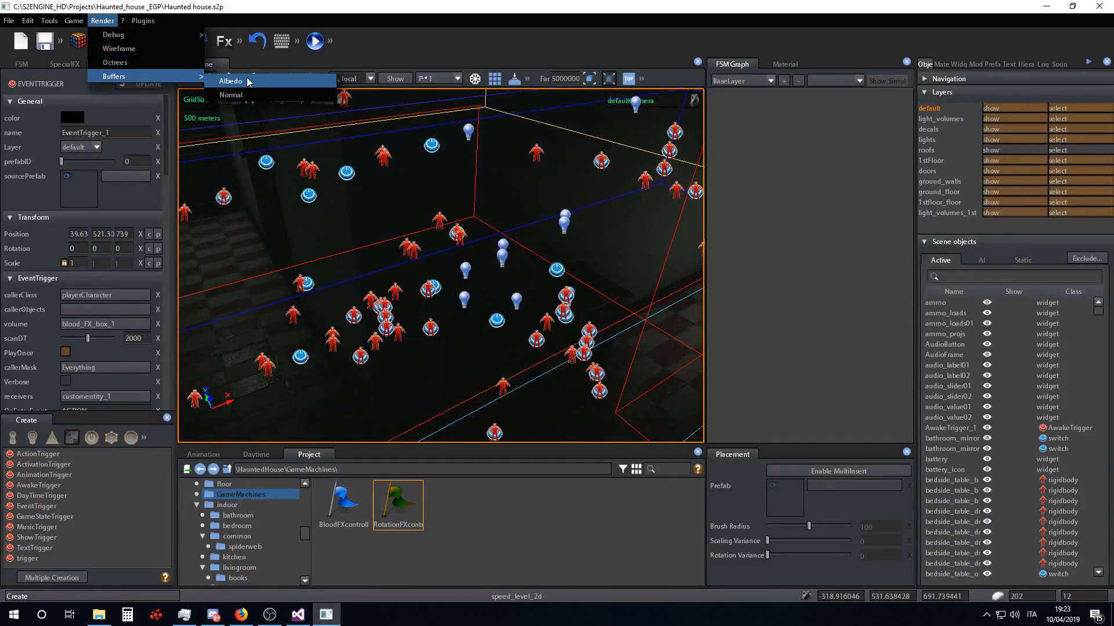
click(249, 81)
- Enable SleepAtStart for EventTrigger_1 in the hallway
right_drag(516, 253, 577, 234)
mouse_move(479, 263)
right_down()
mouse_move(486, 255)
mouse_move(491, 267)
right_up()
scroll(98, 225, down, 10)
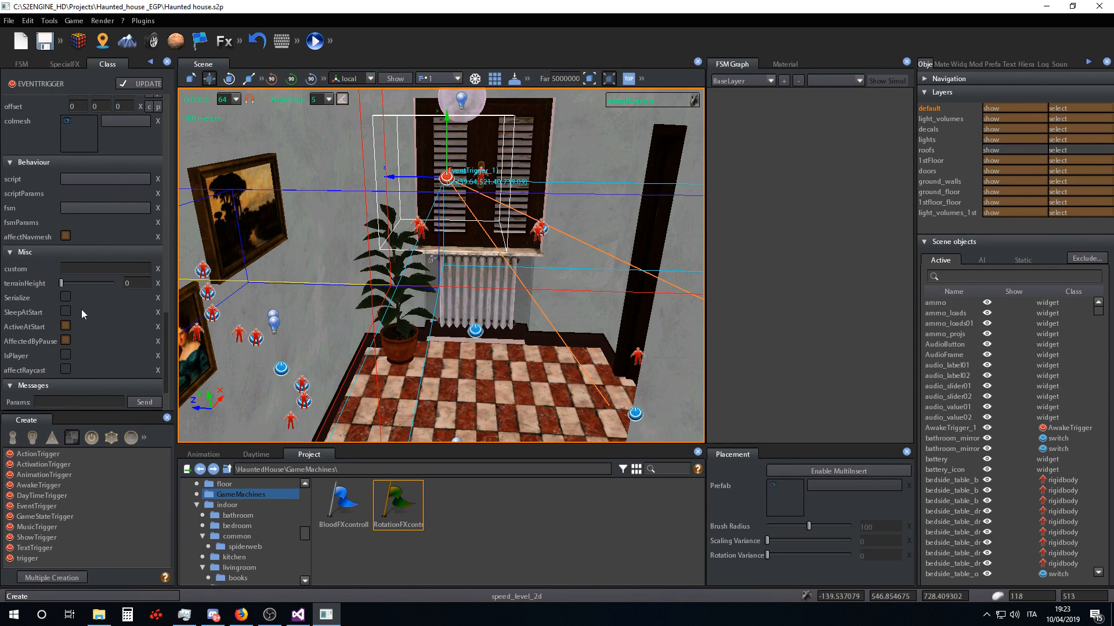
click(66, 312)
- Select the ShowSwitch of the lamp standing on the hallway dresser, cycling past its static lights
right_drag(425, 283, 383, 325)
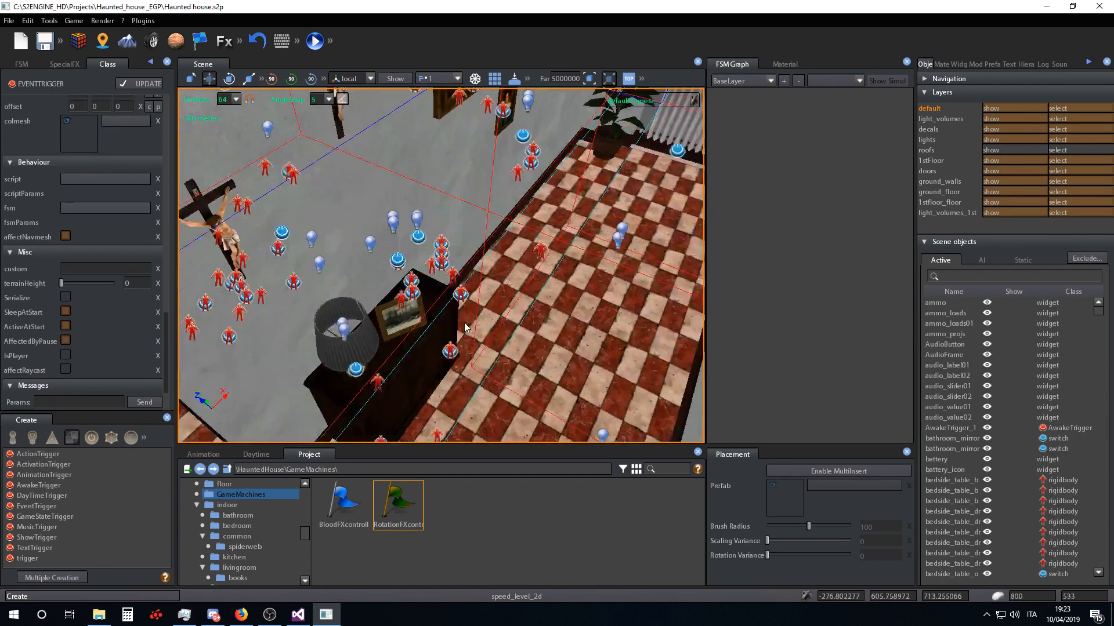
right_drag(492, 308, 526, 278)
right_drag(515, 220, 509, 254)
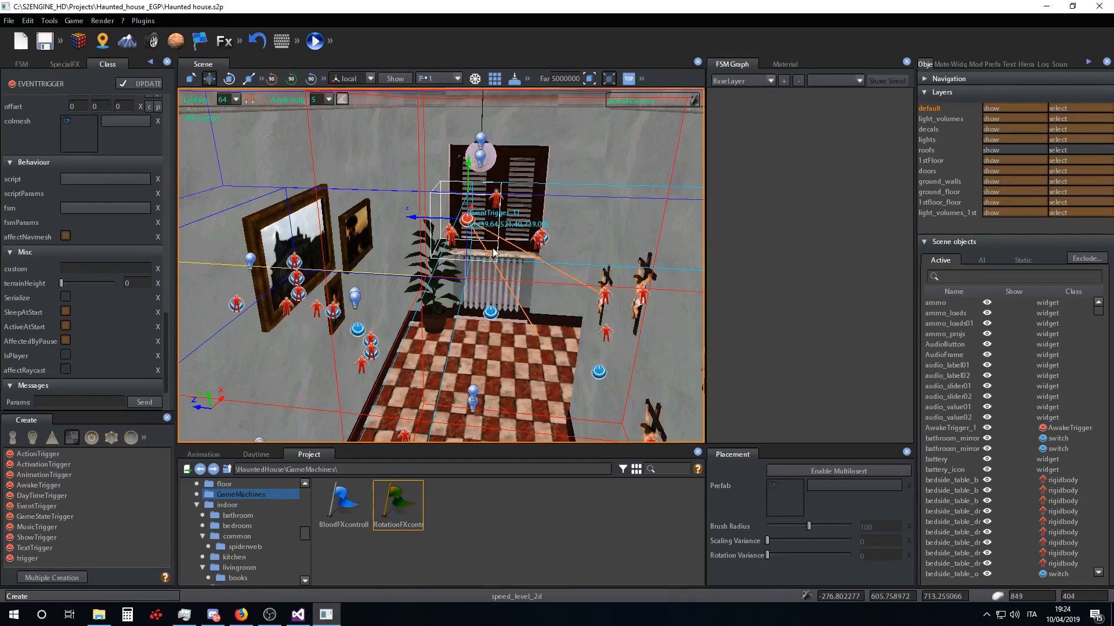
right_drag(484, 302, 453, 322)
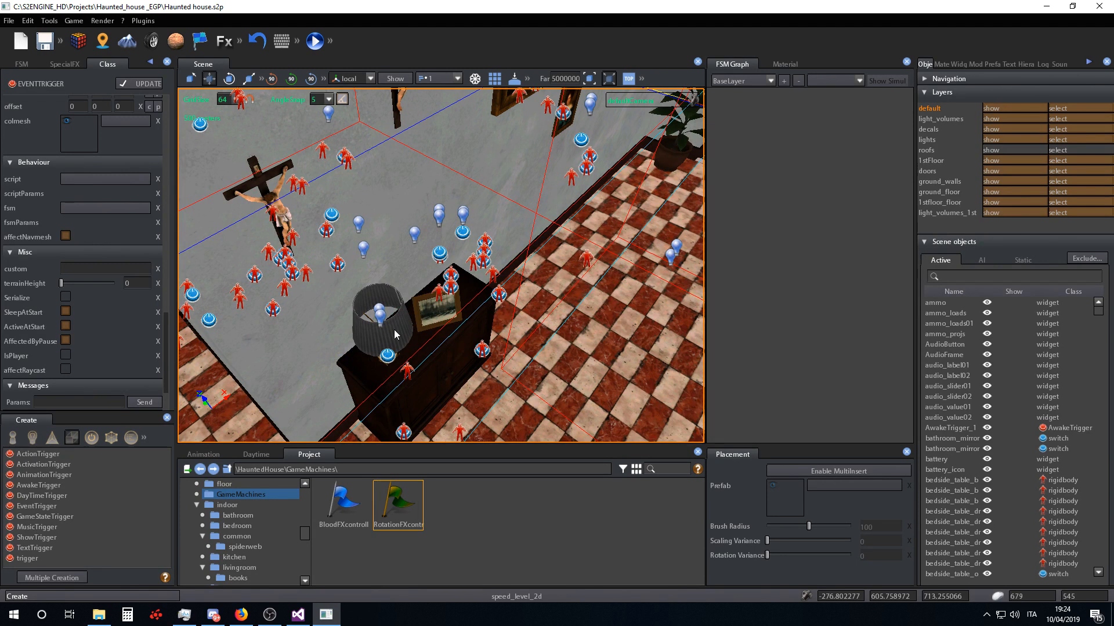
click(380, 315)
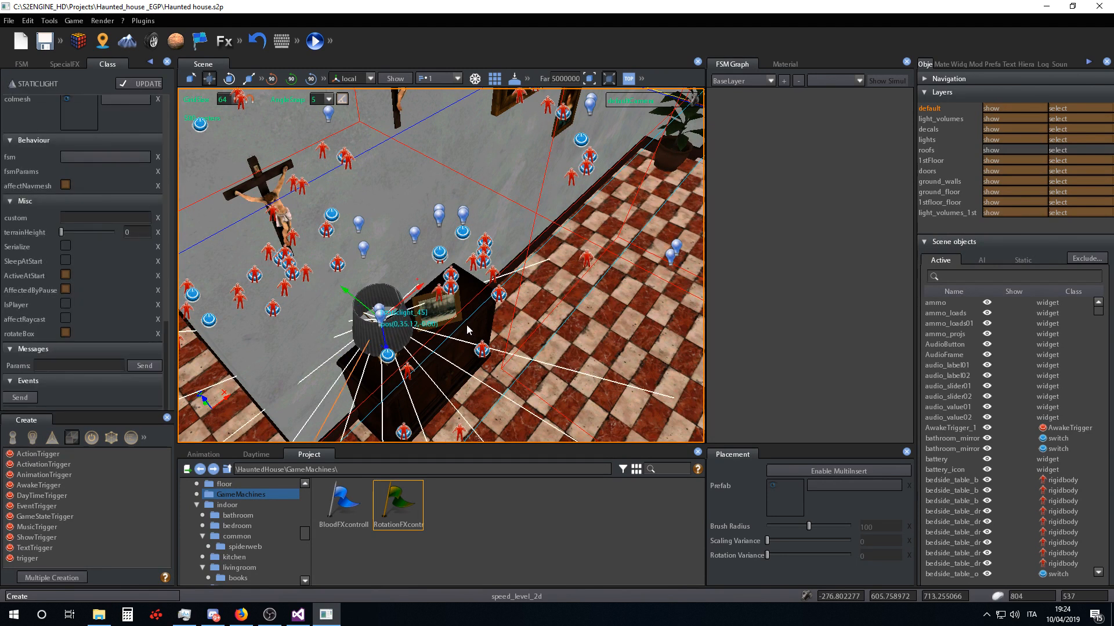
key(Tab)
key(Tab)
key(Tab)
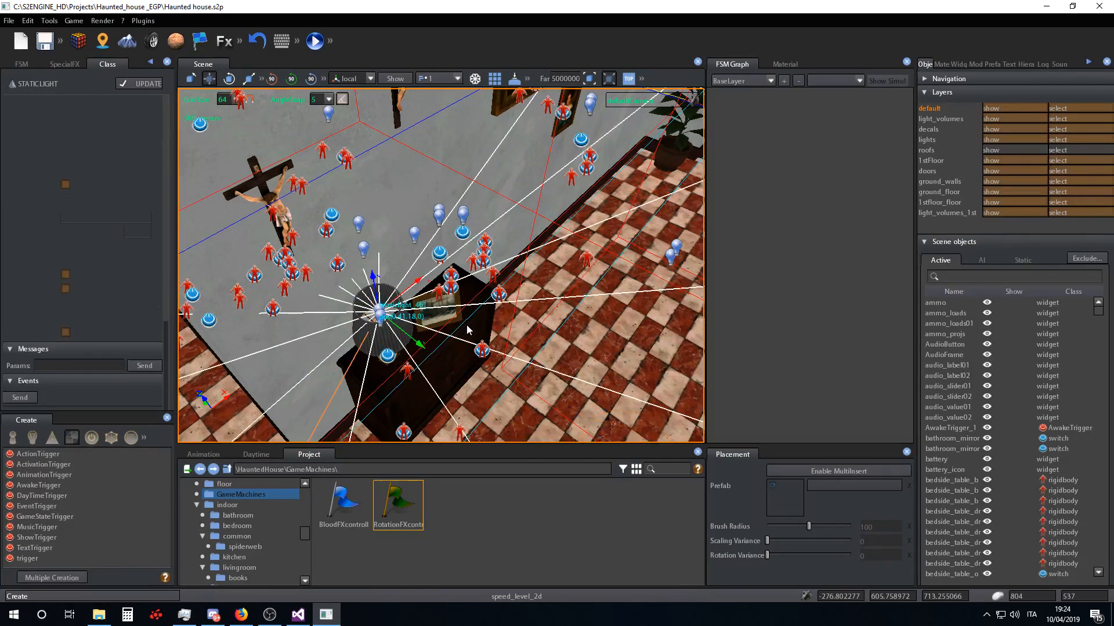
key(Tab)
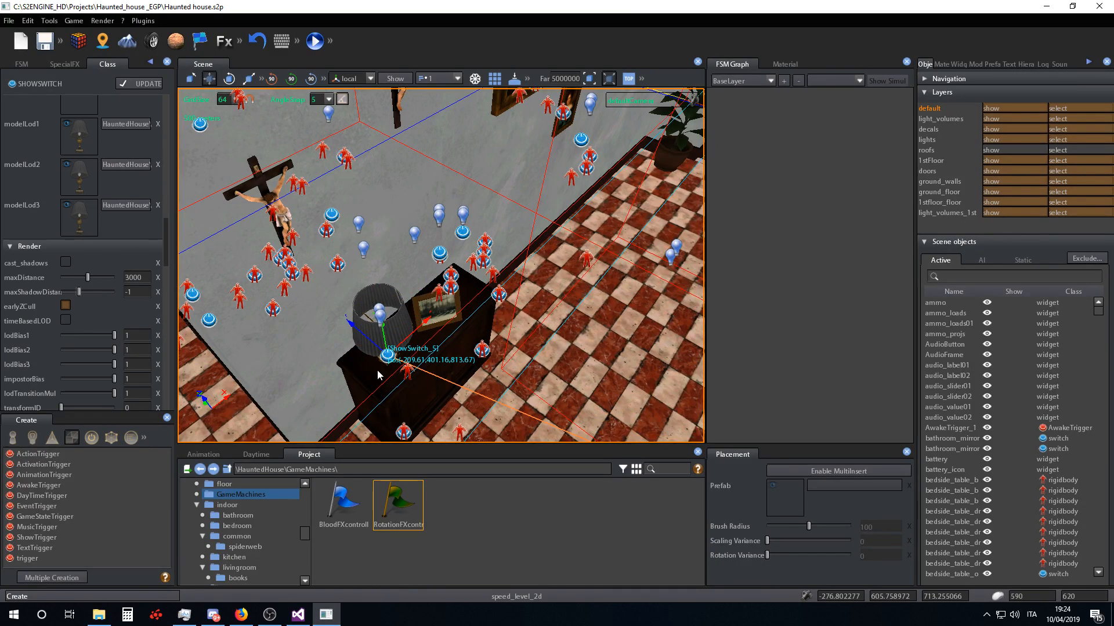
- Look through the lamp switch's properties, including its captions, animations, sounds and receivers
mouse_move(471, 323)
right_down()
mouse_move(467, 370)
mouse_move(440, 339)
mouse_move(450, 319)
right_up()
scroll(468, 369, up, 4)
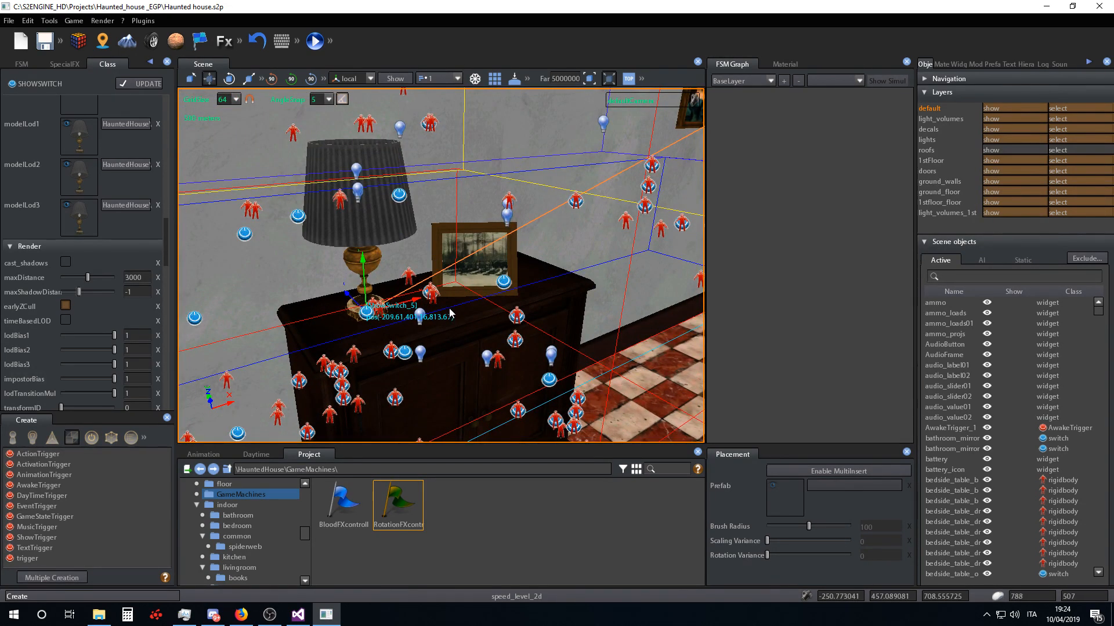
scroll(109, 282, up, 10)
scroll(108, 274, down, 2)
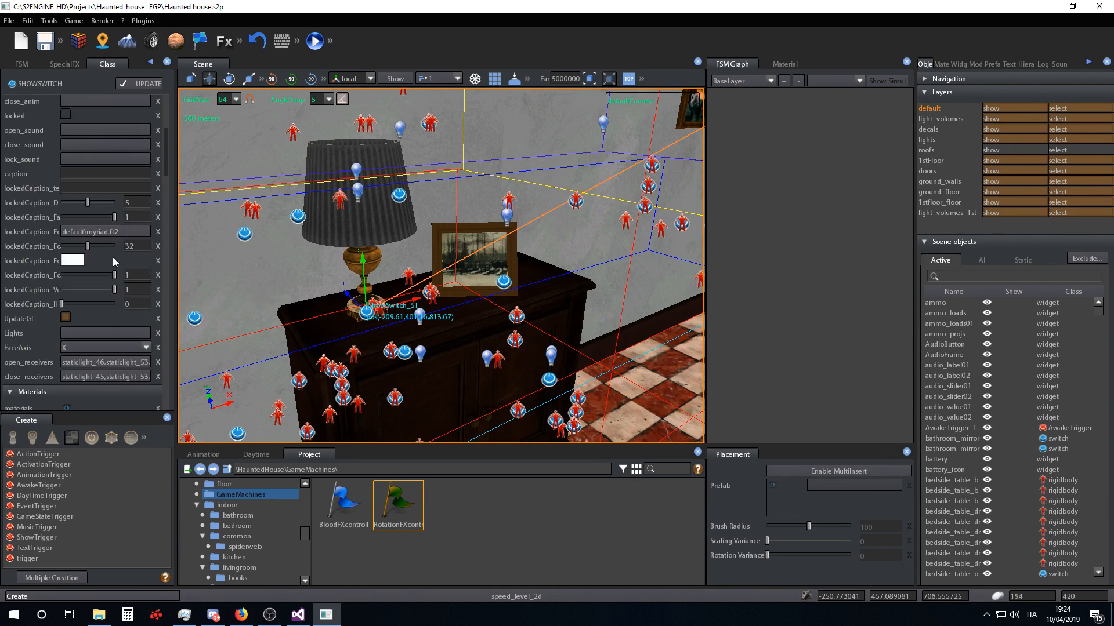
scroll(113, 259, up, 8)
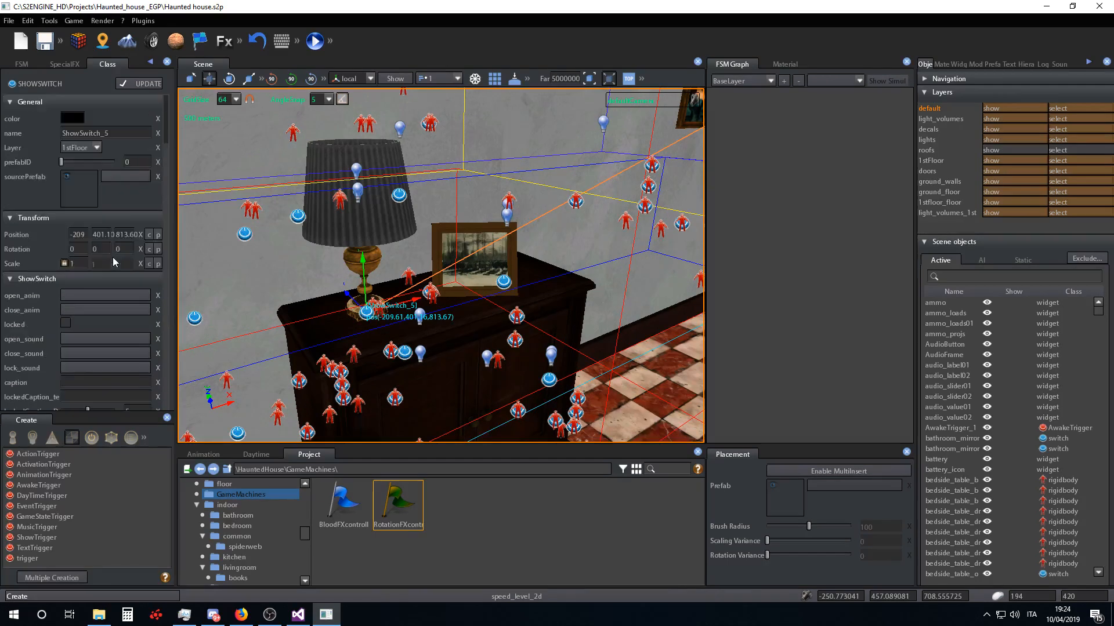
- Select the door switch door_frame_10 and examine its animation, sound and light properties
right_drag(514, 270, 535, 255)
key(w)
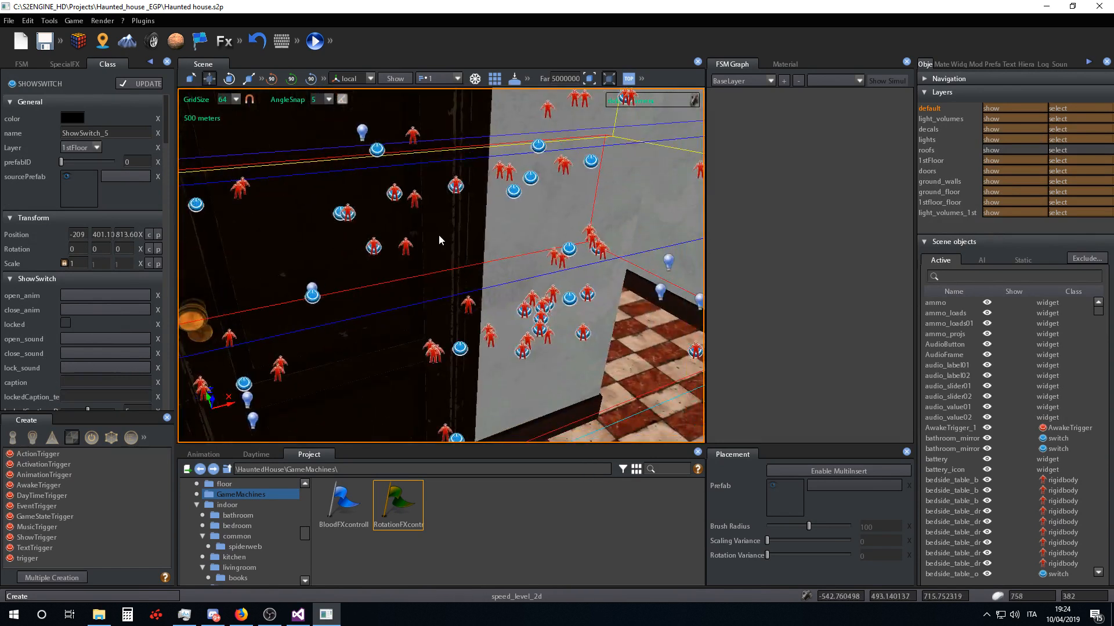
click(461, 236)
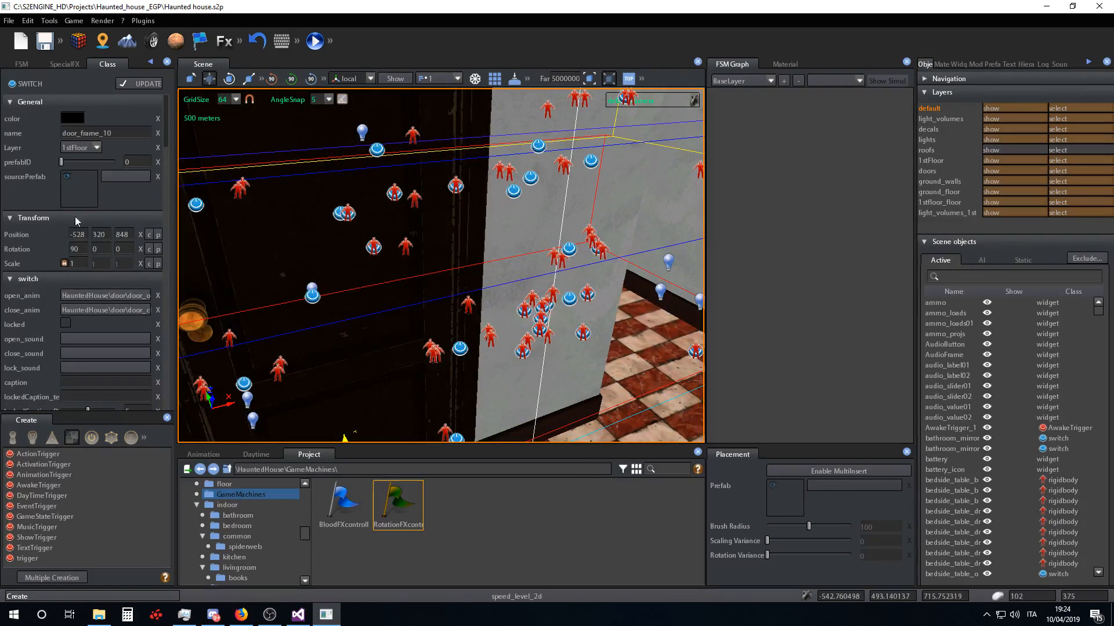
scroll(78, 217, down, 3)
scroll(90, 208, down, 3)
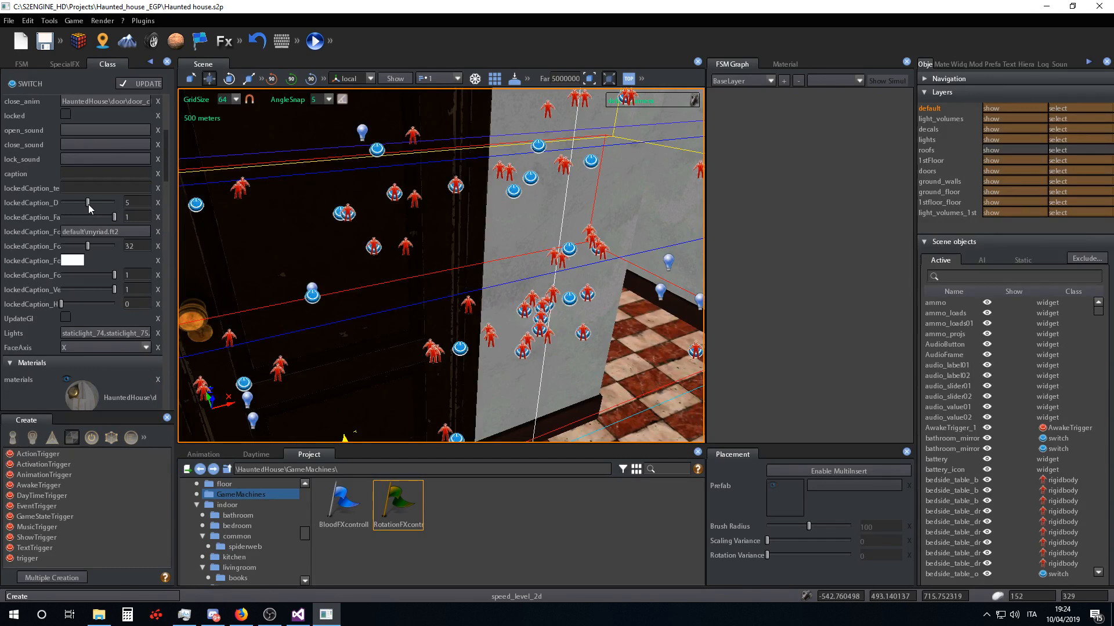
- Reselect the dresser lamp's ShowSwitch and examine its open_receivers and close_receivers
right_drag(531, 265, 602, 246)
right_drag(498, 258, 524, 261)
scroll(522, 251, up, 3)
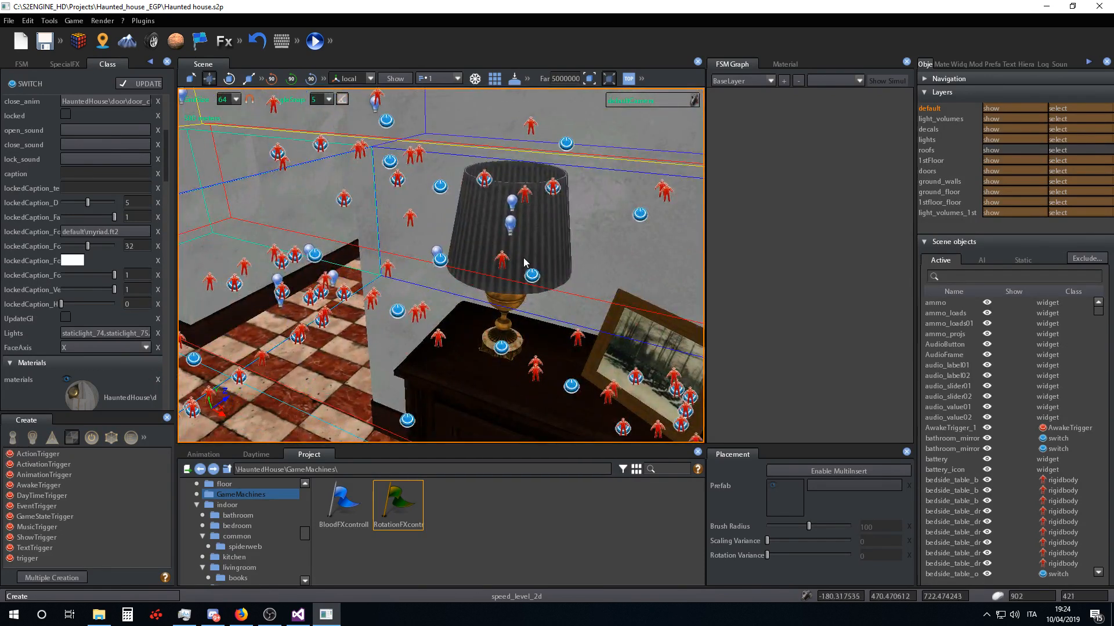
click(501, 348)
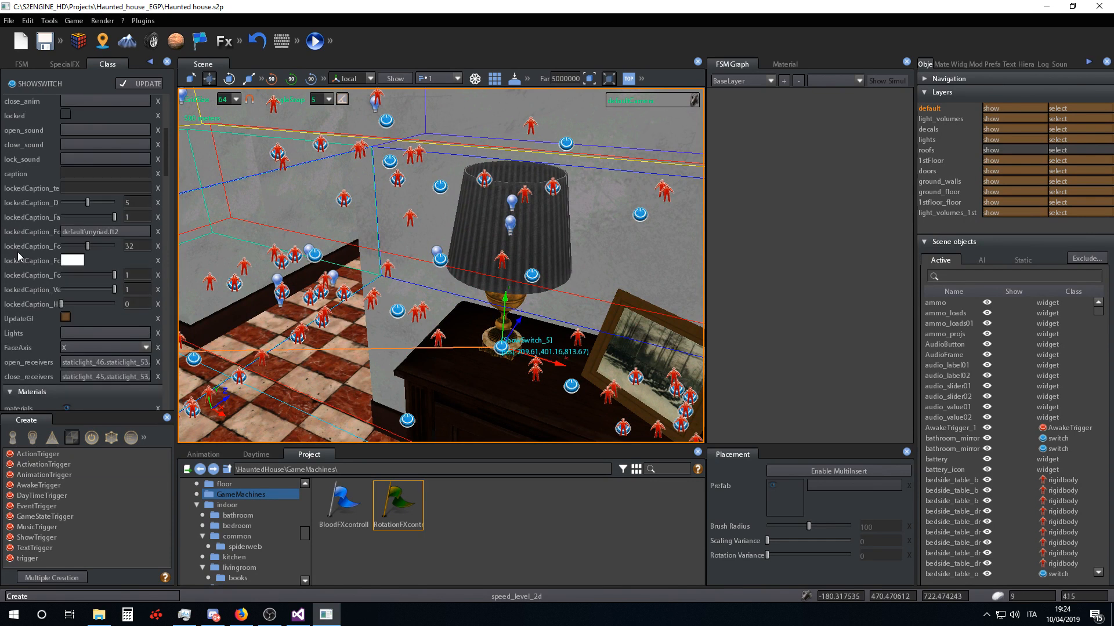
scroll(81, 259, up, 3)
scroll(106, 226, down, 4)
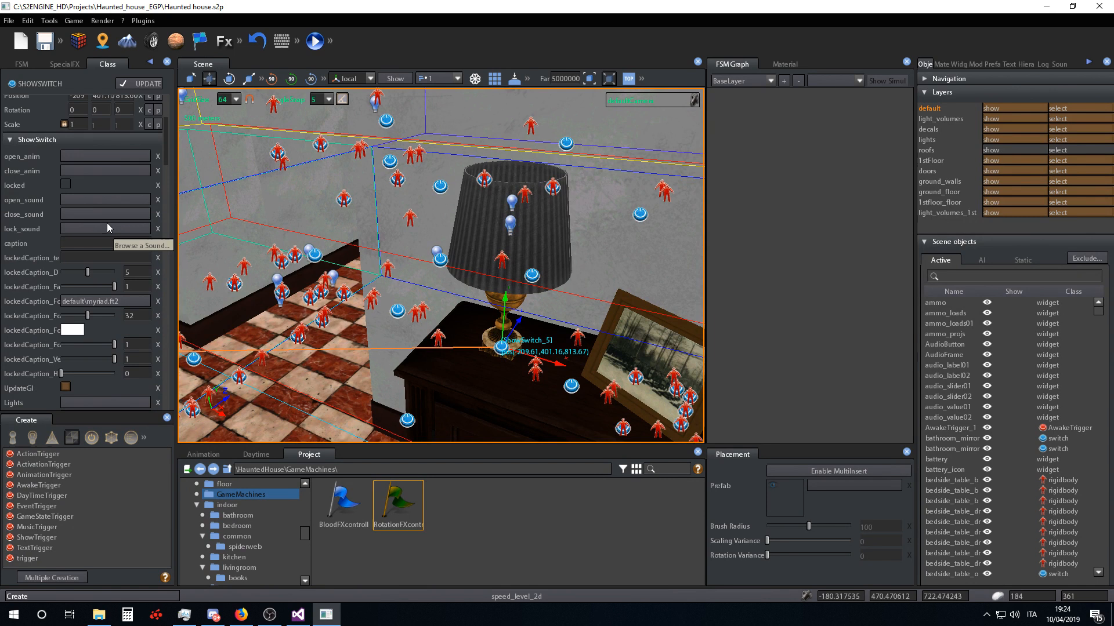
scroll(97, 238, down, 3)
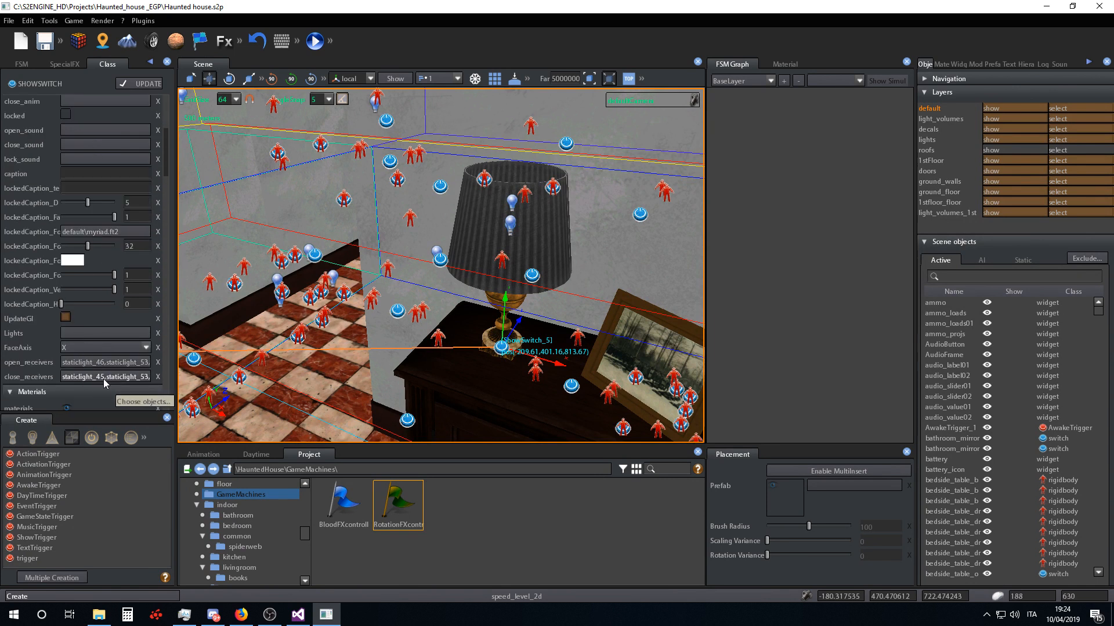
- Examine the hallway from the dresser lamp to the crucifix wall and back
right_drag(481, 281, 518, 307)
scroll(428, 326, up, 6)
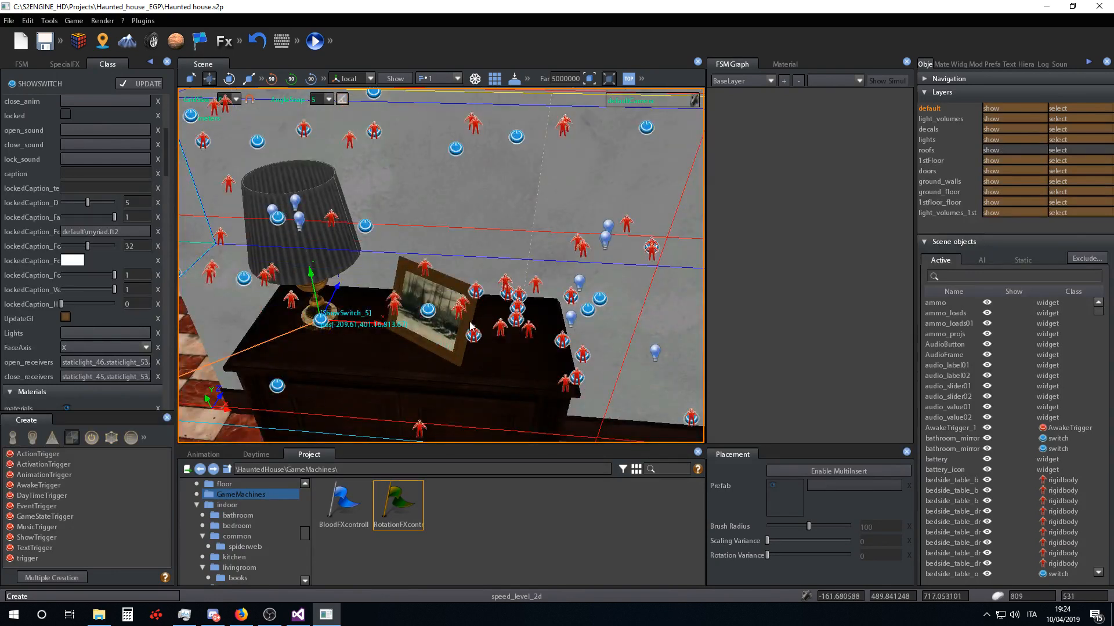
right_drag(522, 314, 591, 284)
mouse_move(476, 299)
right_down()
mouse_move(518, 287)
mouse_move(479, 306)
mouse_move(493, 285)
right_up()
scroll(480, 306, up, 5)
scroll(492, 285, down, 5)
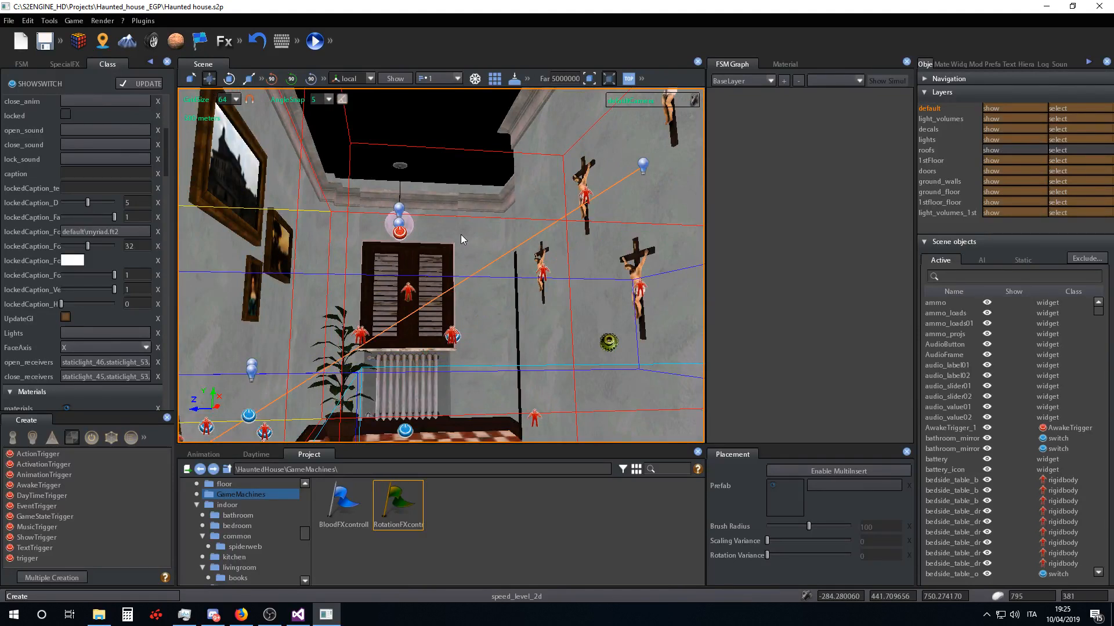
mouse_move(431, 246)
right_down()
mouse_move(448, 282)
mouse_move(426, 245)
mouse_move(442, 256)
right_up()
scroll(406, 293, up, 3)
right_drag(406, 294, 535, 297)
scroll(423, 311, up, 4)
scroll(445, 317, down, 3)
scroll(370, 297, up, 3)
mouse_move(370, 326)
right_down()
mouse_move(490, 311)
mouse_move(444, 342)
mouse_move(458, 319)
mouse_move(504, 340)
right_up()
scroll(418, 324, up, 3)
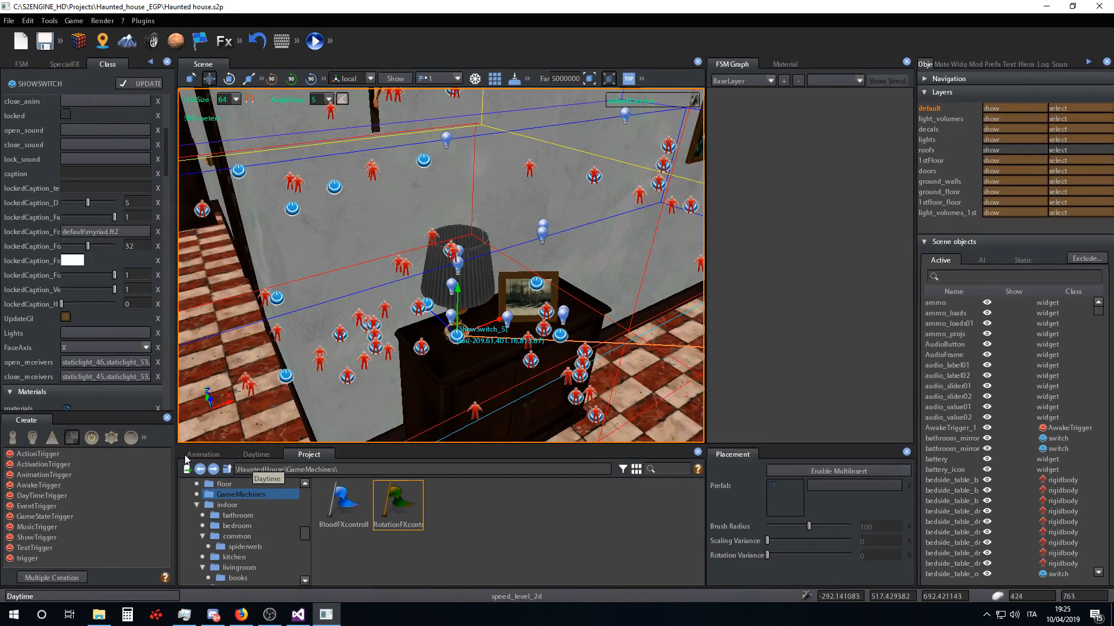
- Create an eventSwitch on the wall beside the dresser lamp, at about X -255, Y 446.9, Z 831.8
click(92, 438)
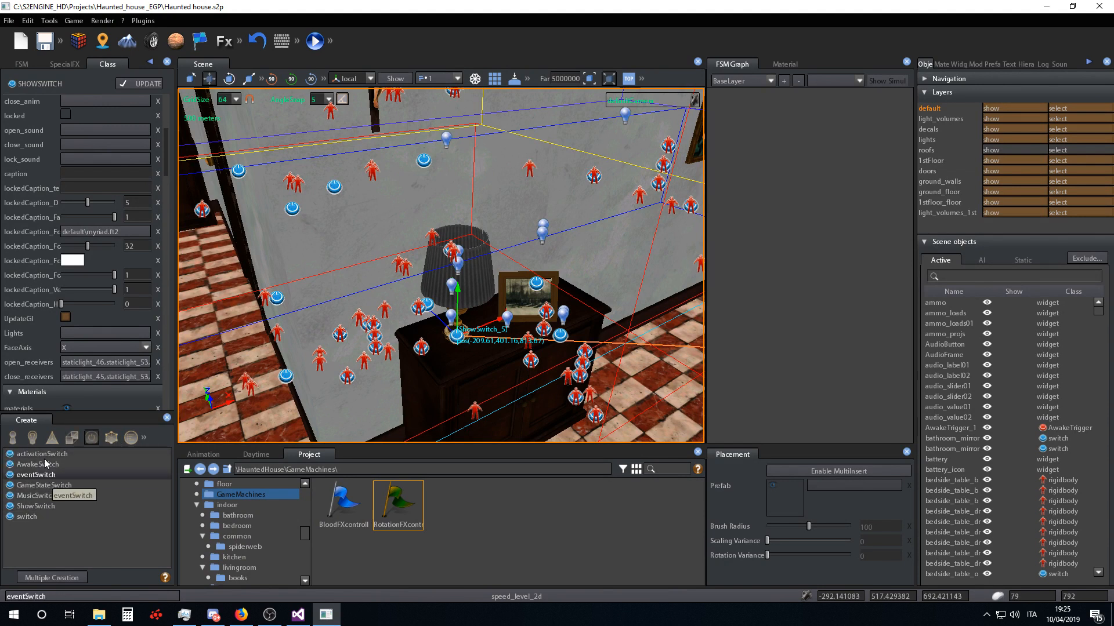
click(36, 475)
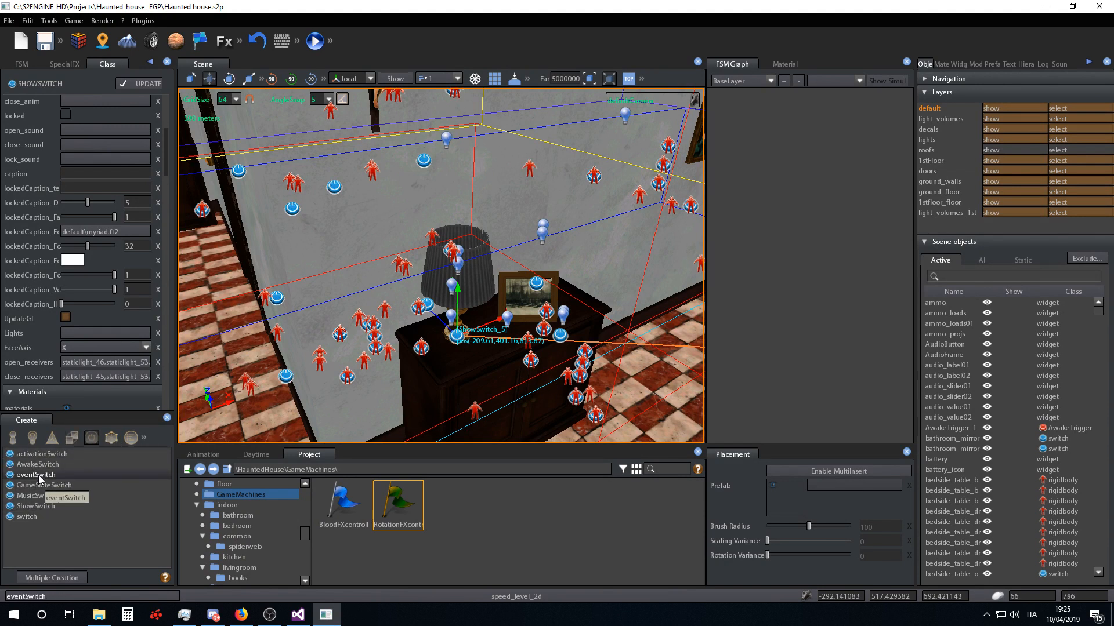
click(330, 255)
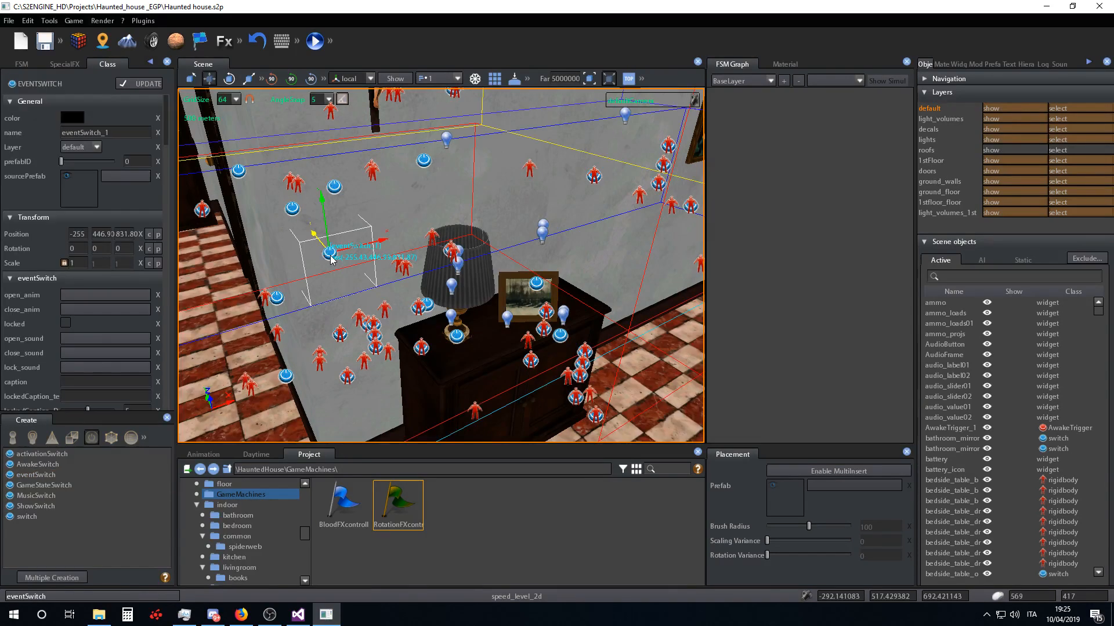
key(w)
right_drag(412, 293, 403, 294)
key(w)
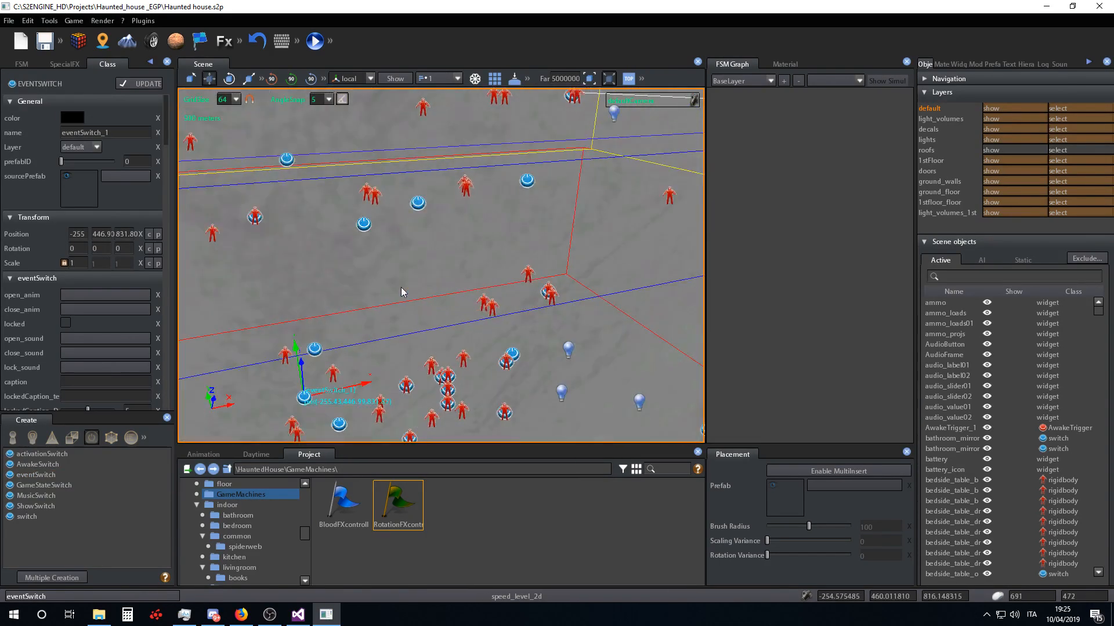
key(s)
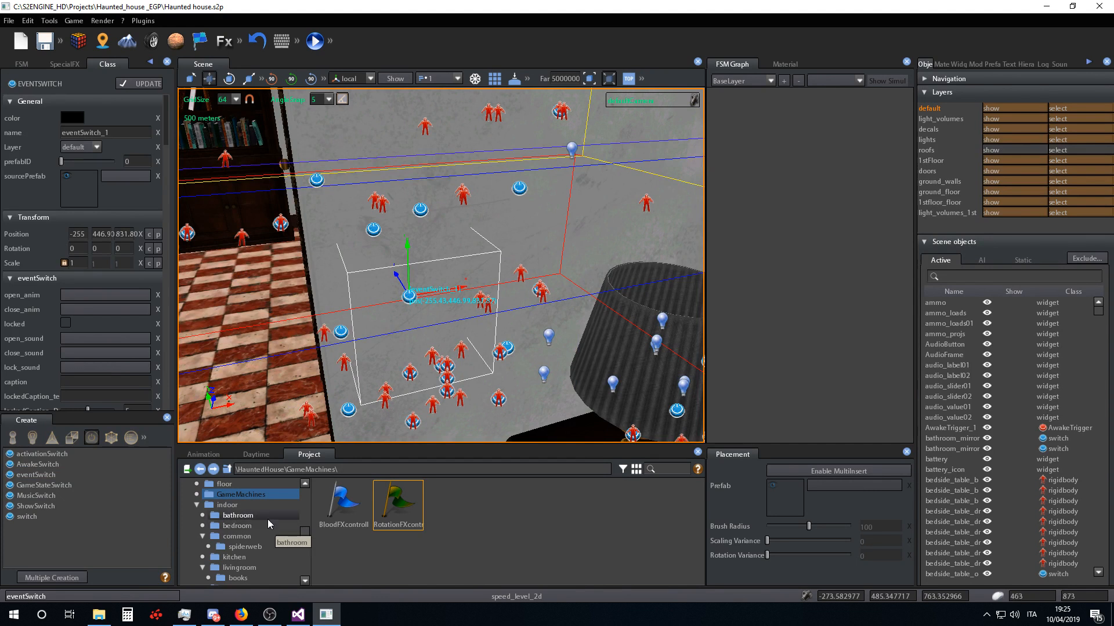
- Open the HauntedHouse\indoor\common project folder and look through its assets for a light switch
drag(306, 531, 309, 496)
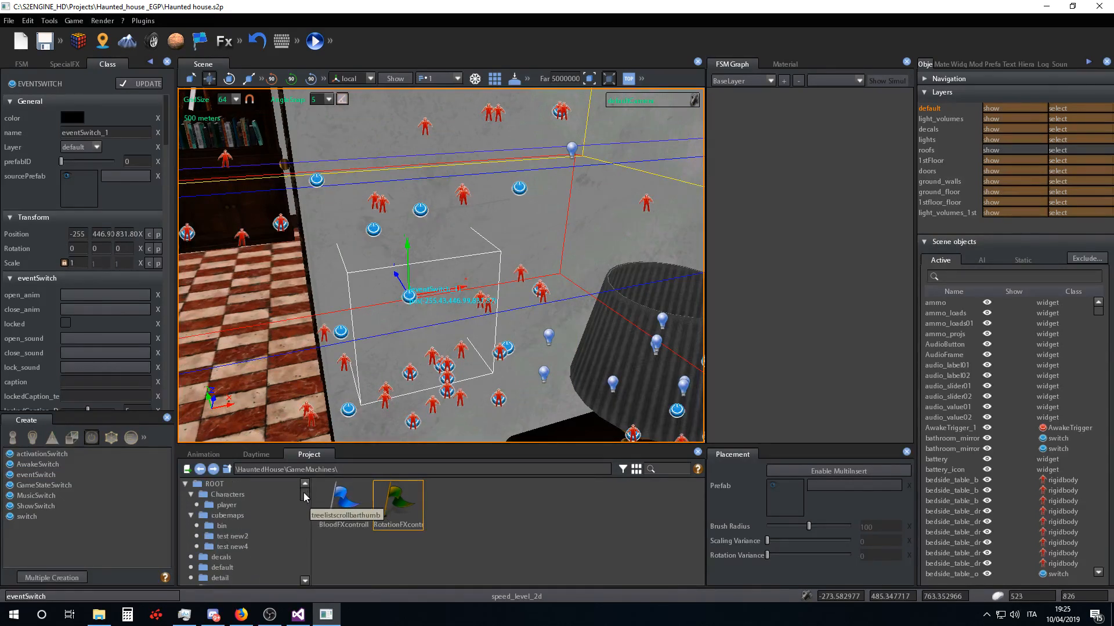
scroll(269, 518, down, 5)
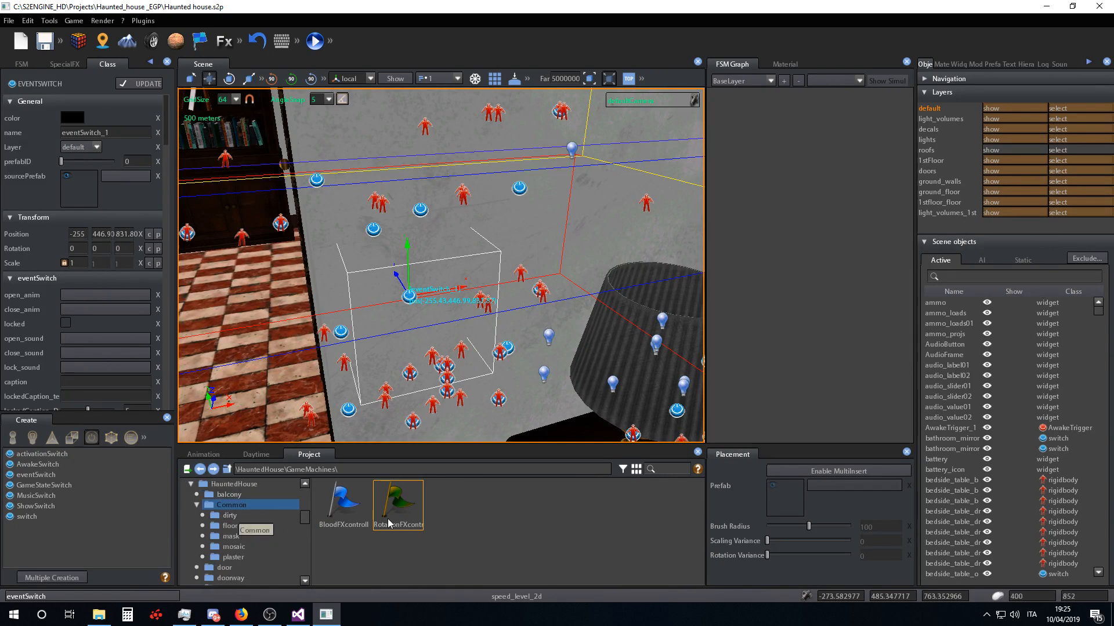
click(246, 505)
scroll(257, 525, down, 3)
click(229, 536)
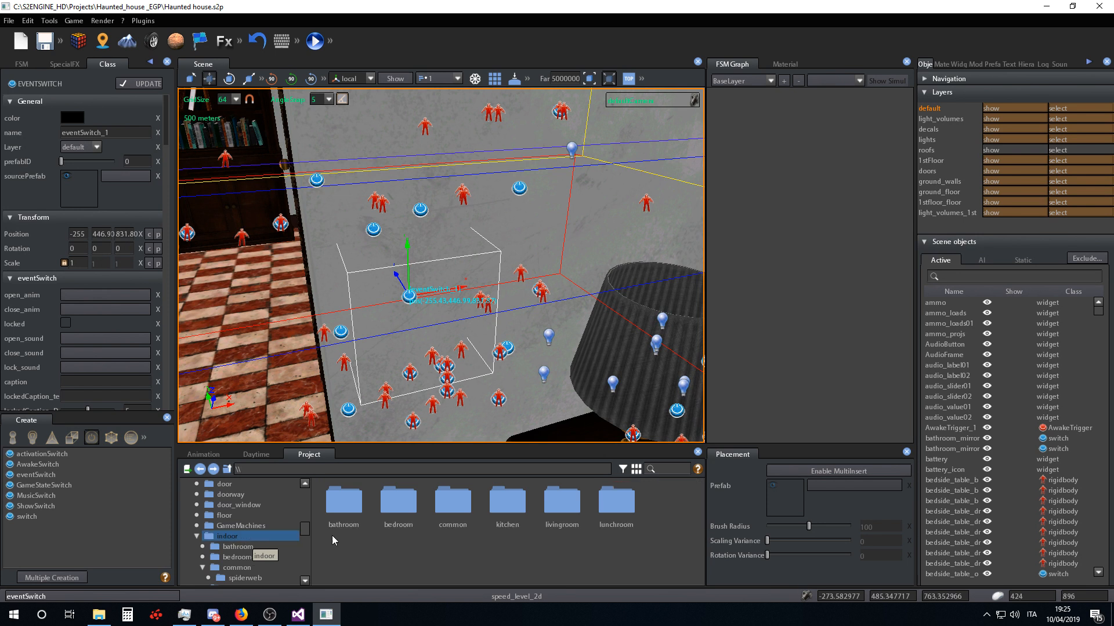
double_click(462, 523)
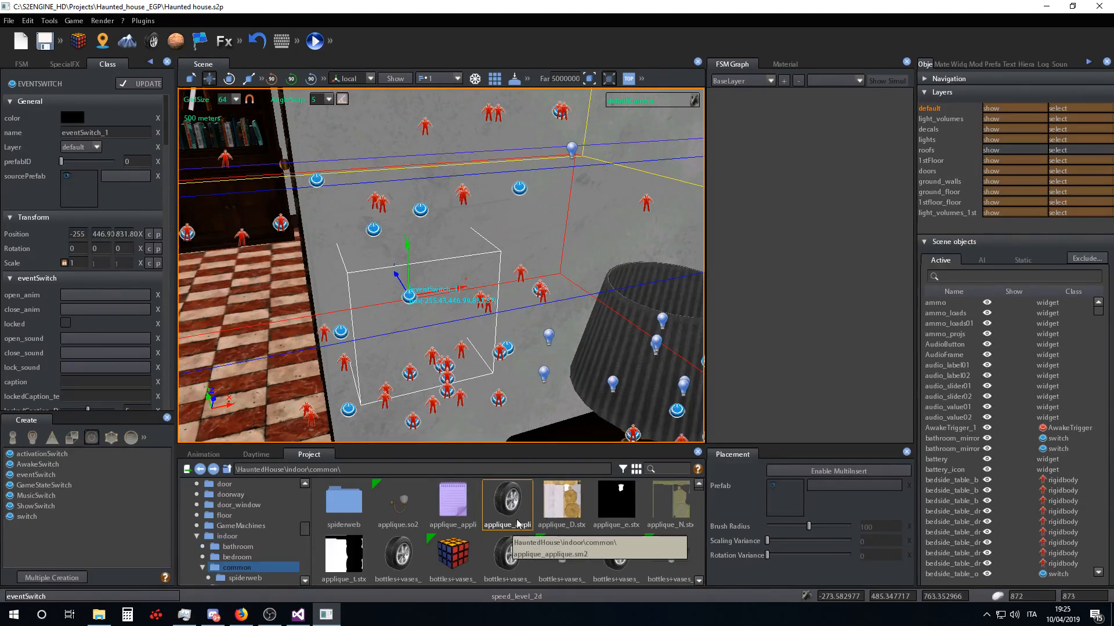
scroll(565, 522, down, 8)
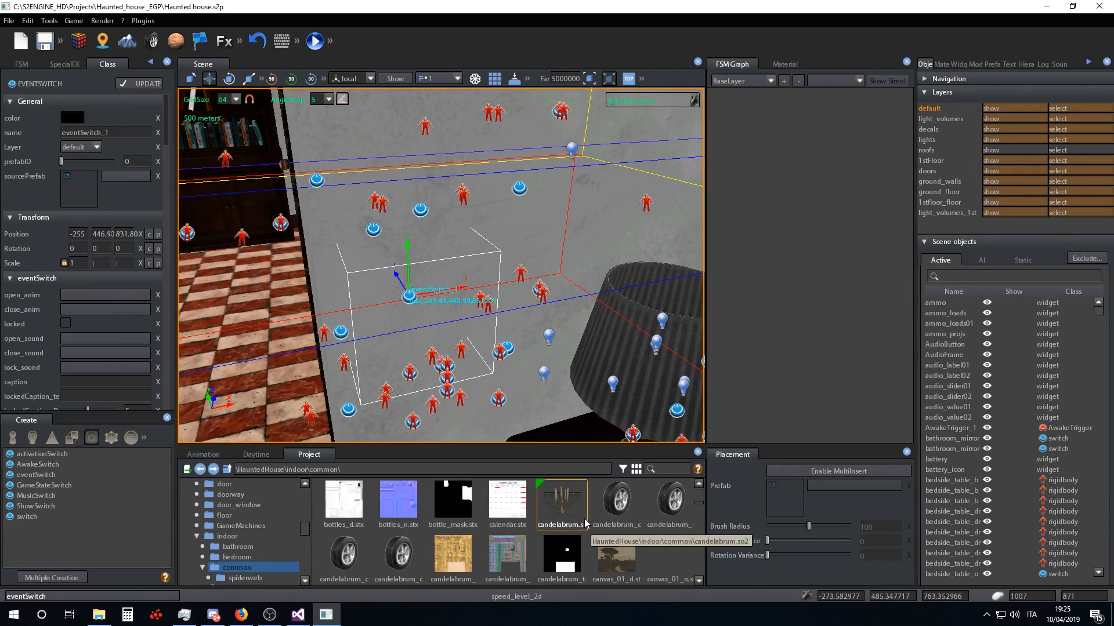
- Filter the folder to models and assign light_switch_open_light_switch.sh2 as the event switch's model
click(622, 469)
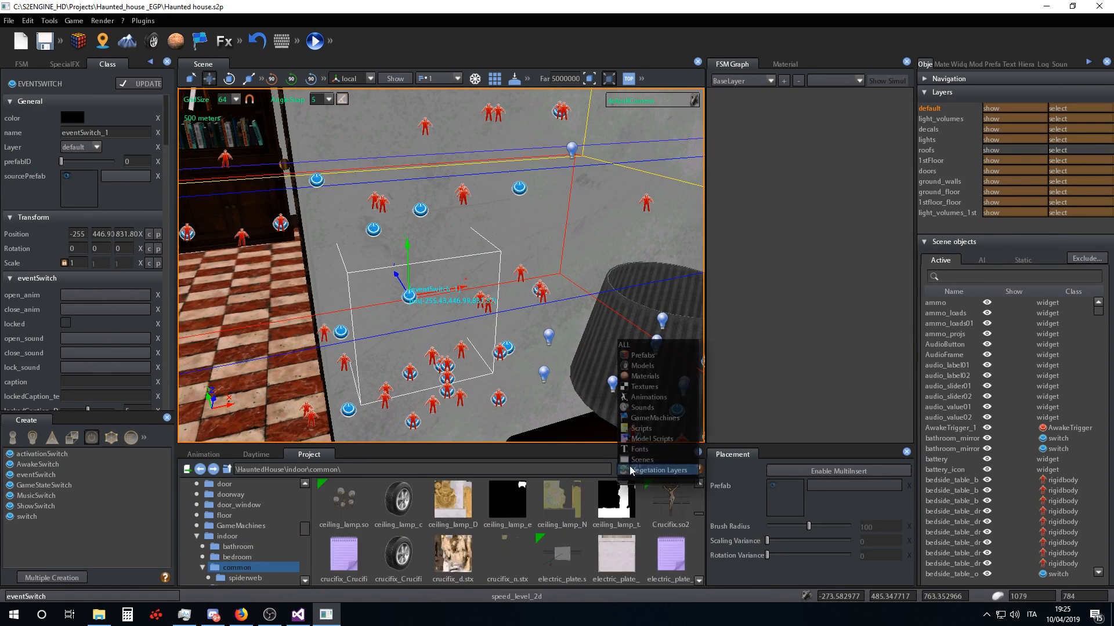
click(641, 366)
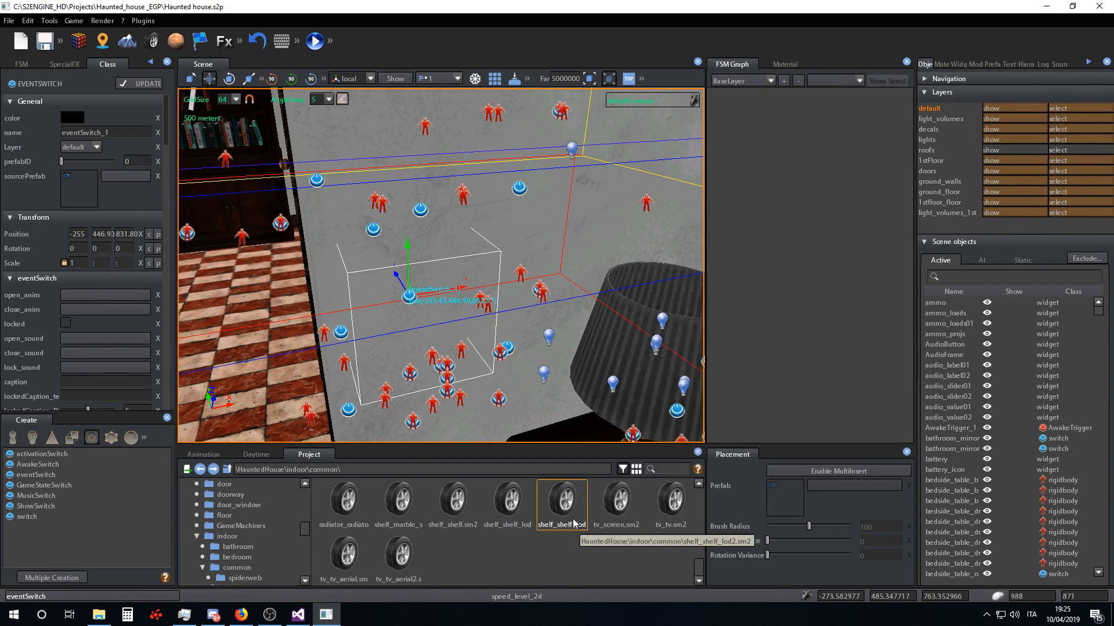
scroll(373, 519, up, 1)
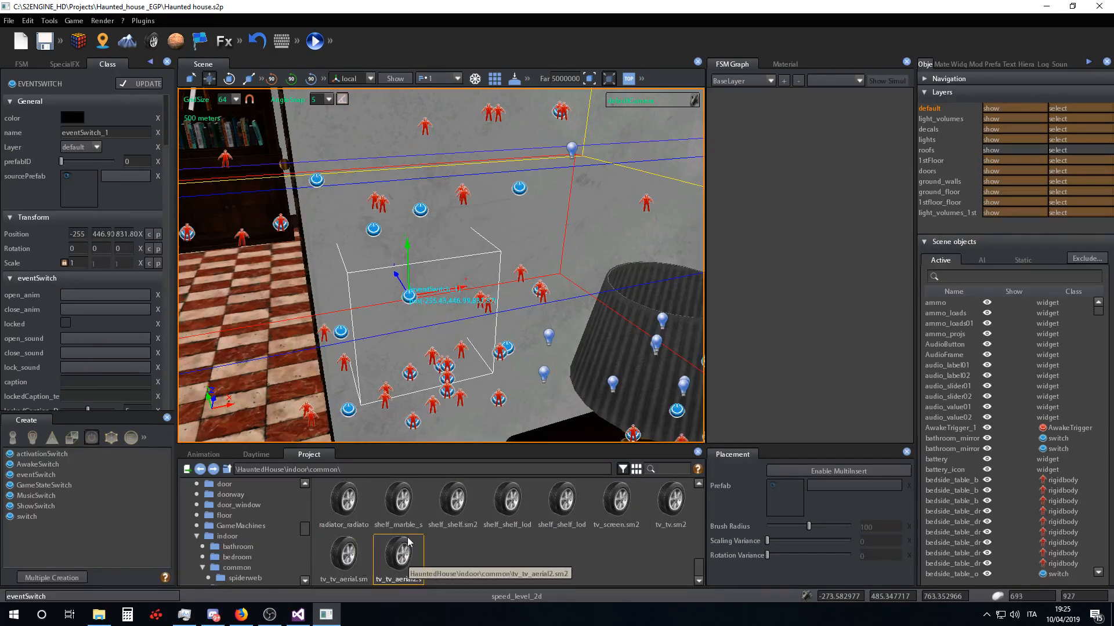
scroll(523, 526, up, 2)
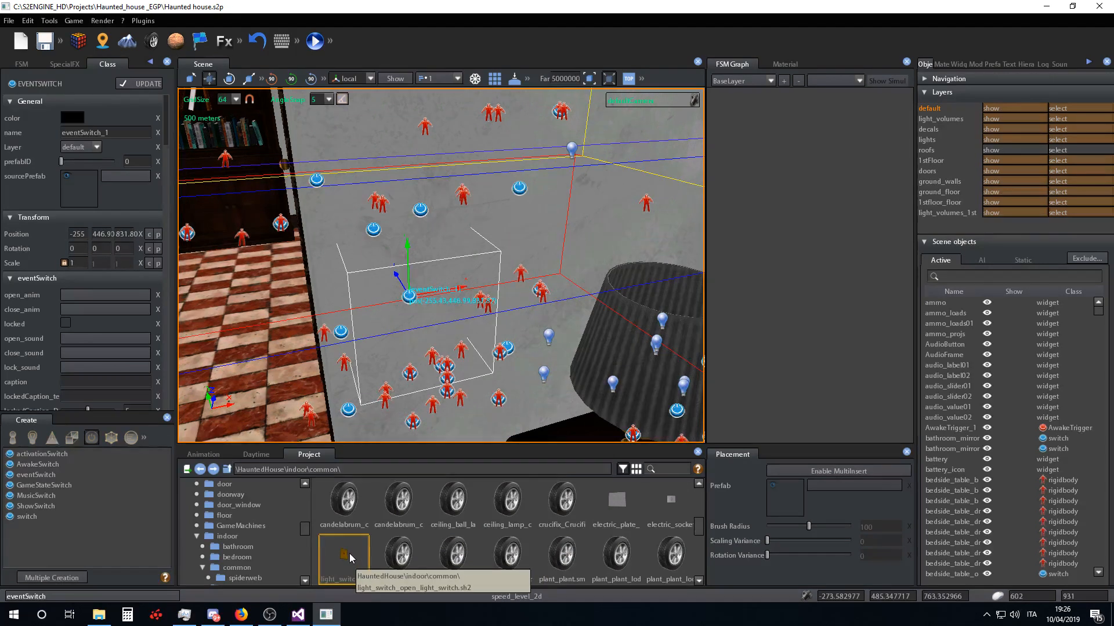
scroll(100, 231, down, 6)
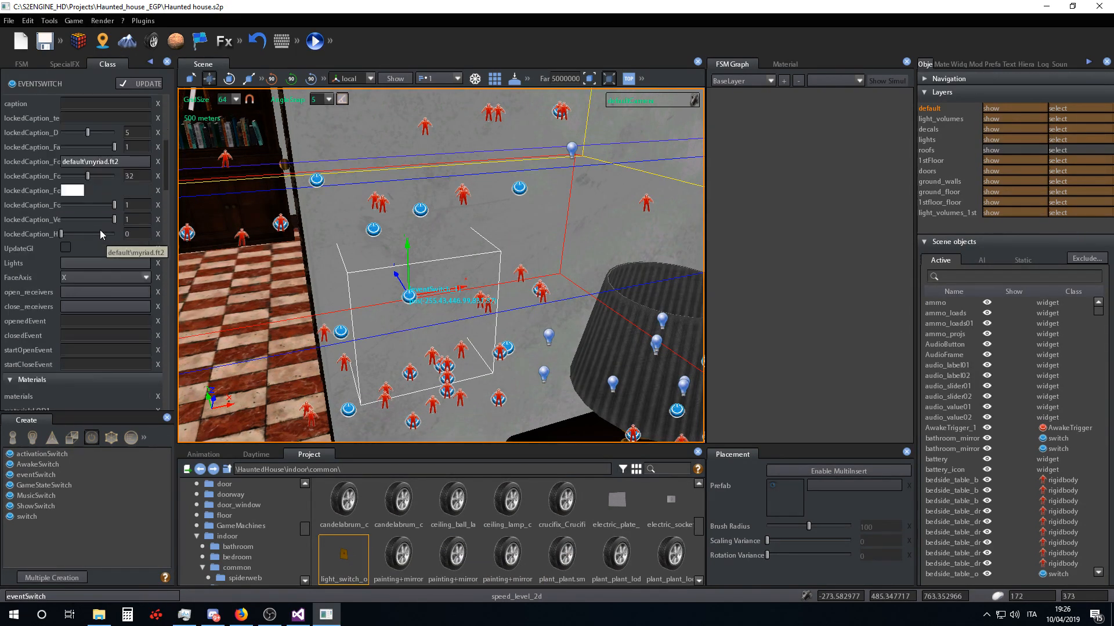
drag(344, 555, 112, 291)
scroll(441, 350, up, 5)
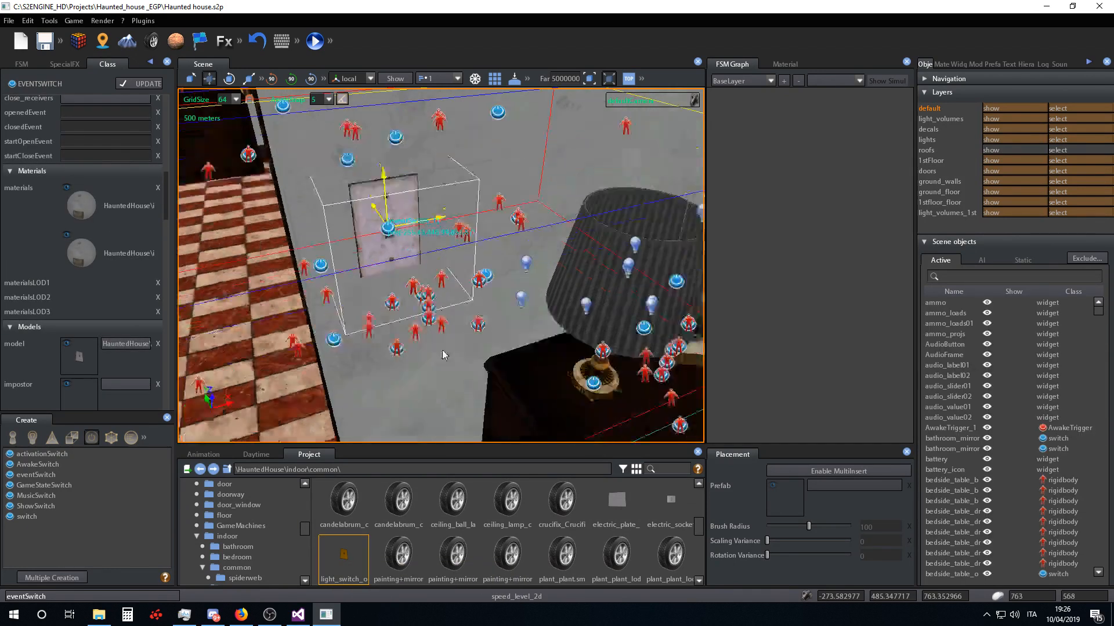
- Include animations in the asset filter and assign the light switch's close and open animations to close_anim and open_anim
right_drag(441, 350, 437, 268)
scroll(106, 269, up, 5)
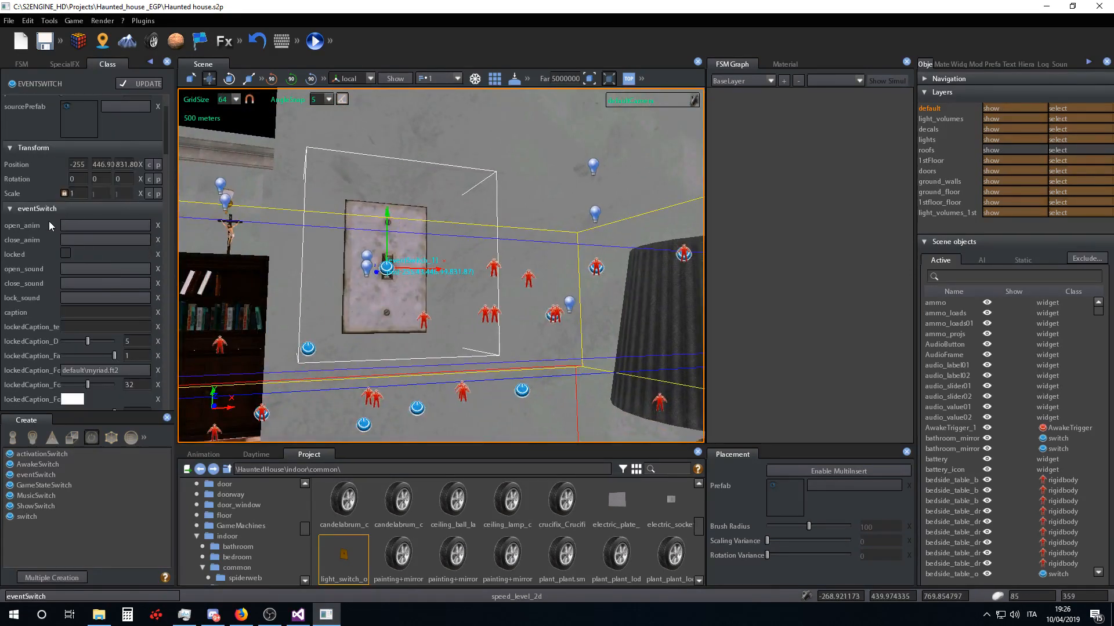
click(627, 473)
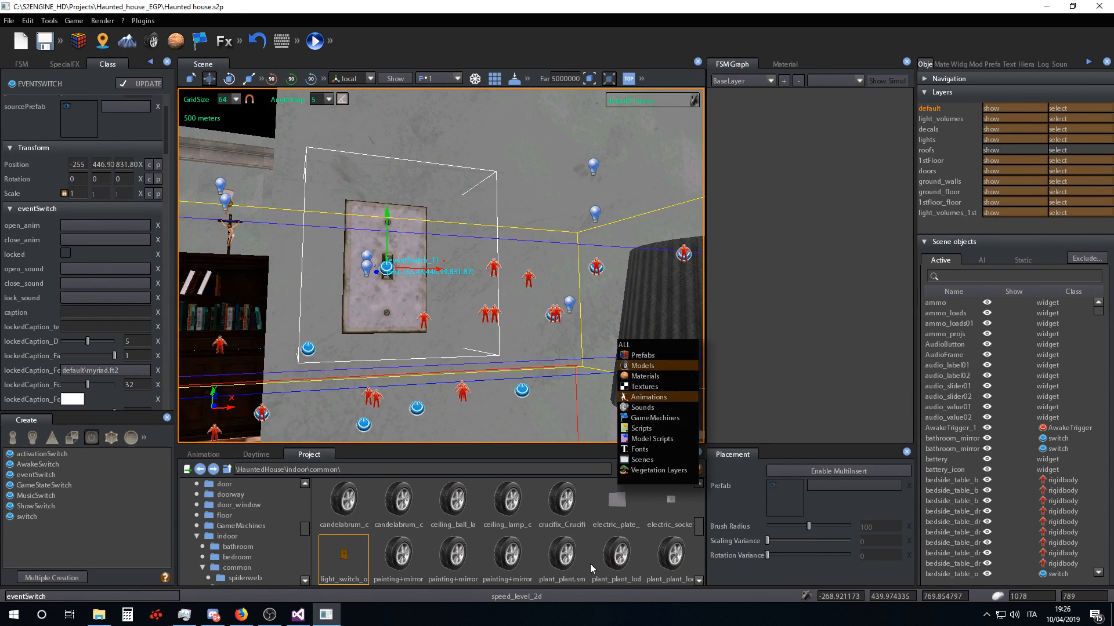
click(649, 397)
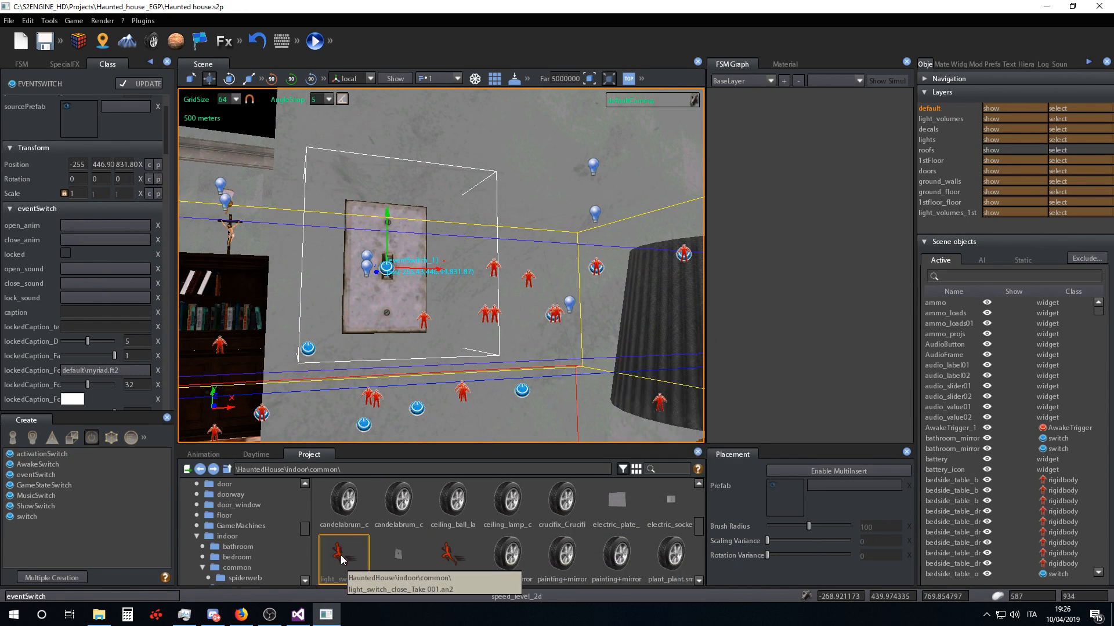
drag(341, 559, 110, 240)
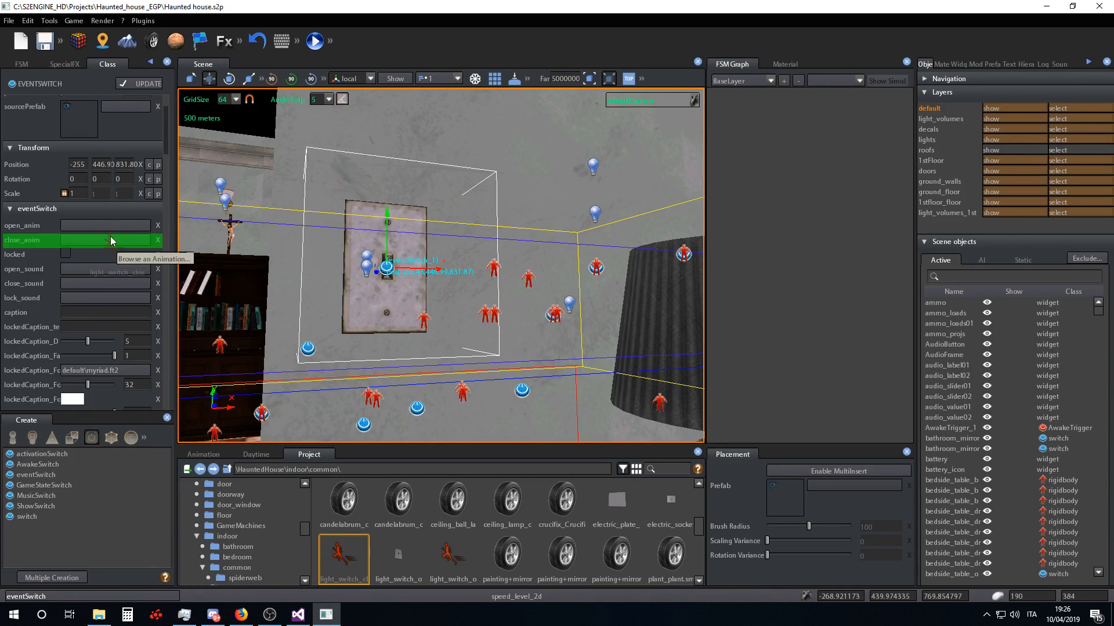
drag(450, 560, 114, 227)
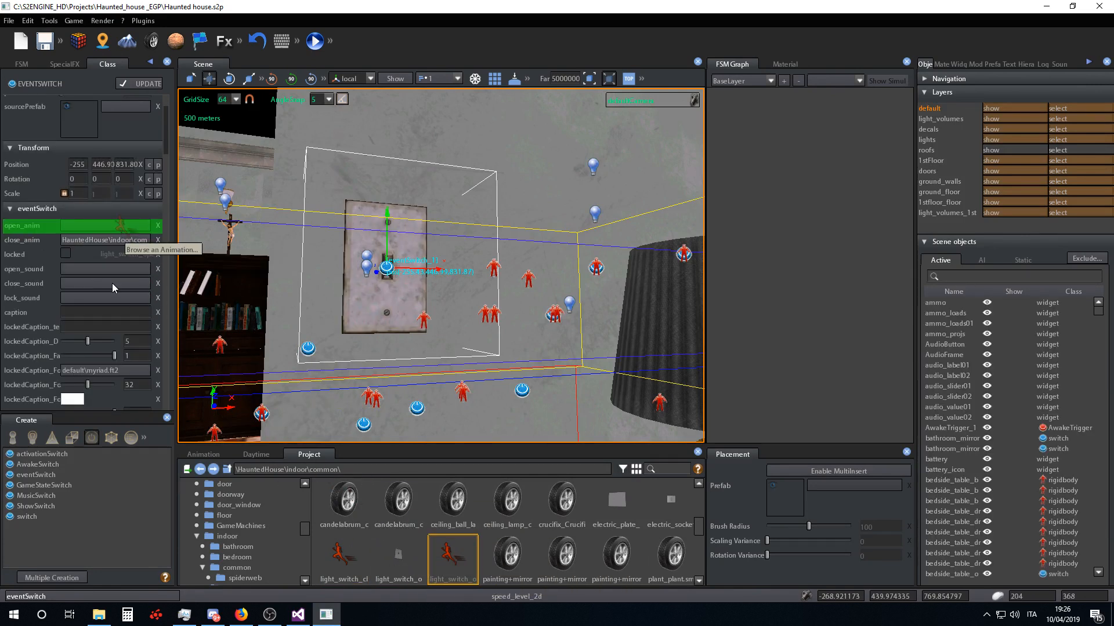
- Set both the openedEvent and the closedEvent of the event switch to ACTION
scroll(103, 277, down, 2)
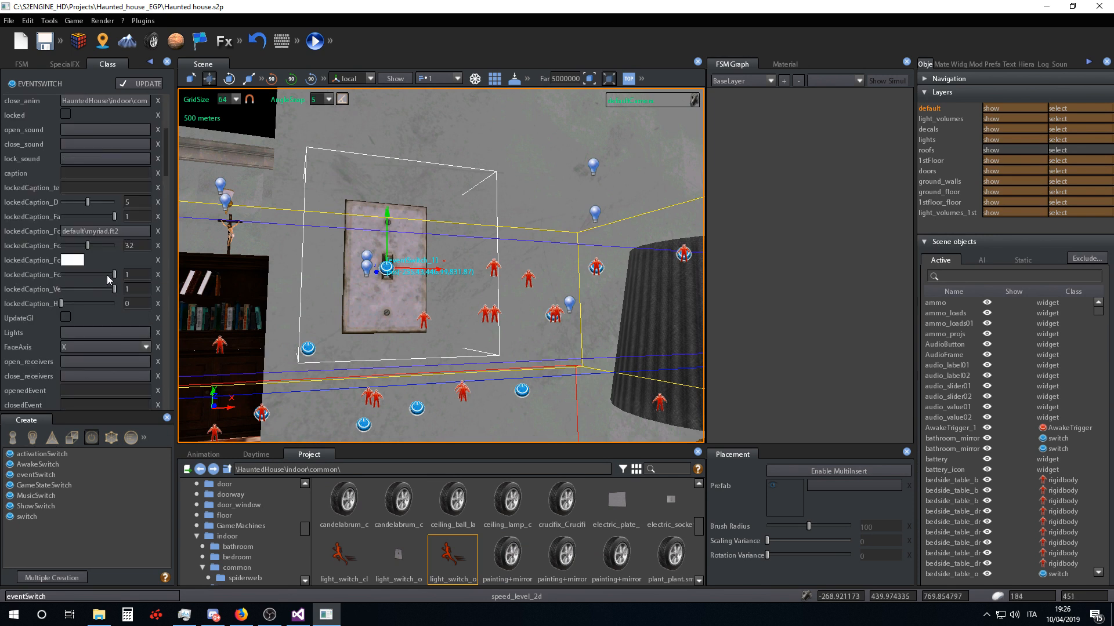
scroll(107, 274, down, 1)
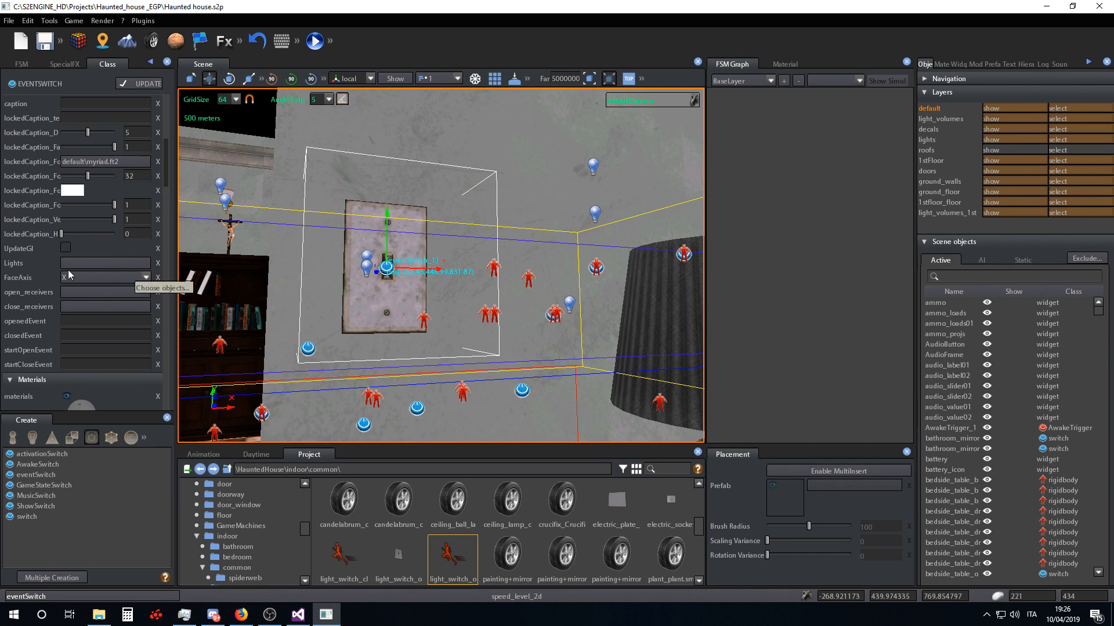
scroll(75, 272, up, 1)
scroll(75, 273, down, 1)
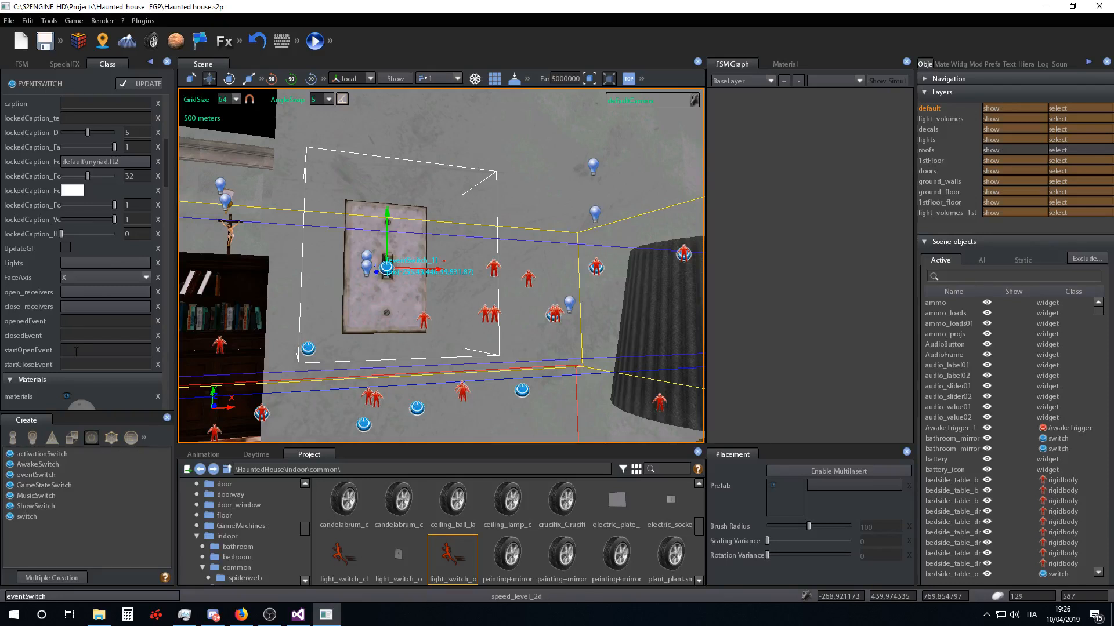
click(79, 321)
text(ACTION)
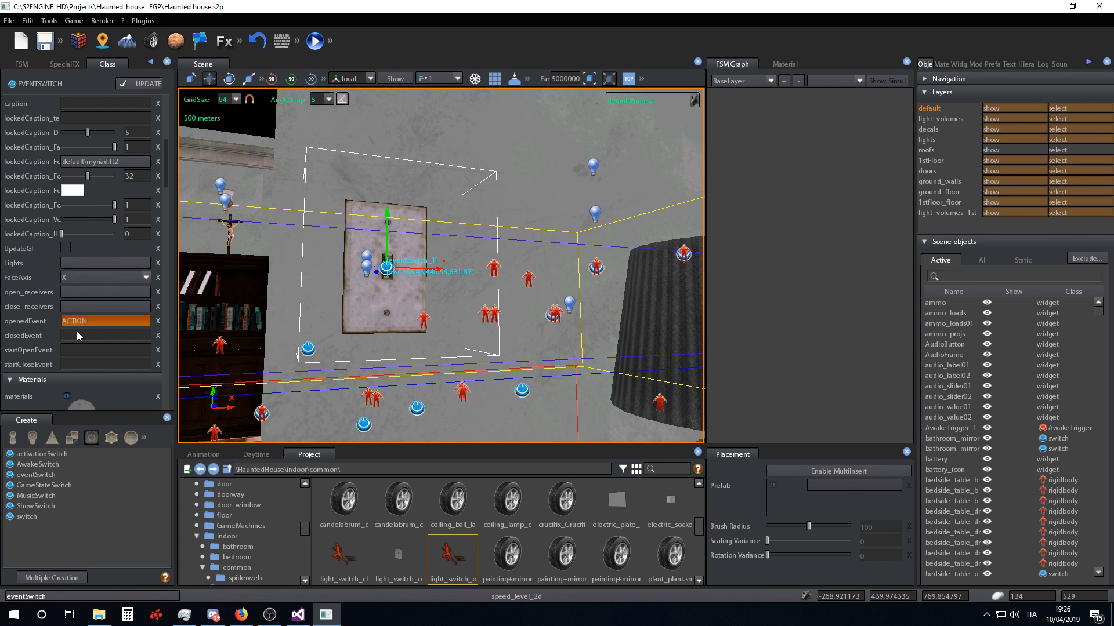
click(99, 335)
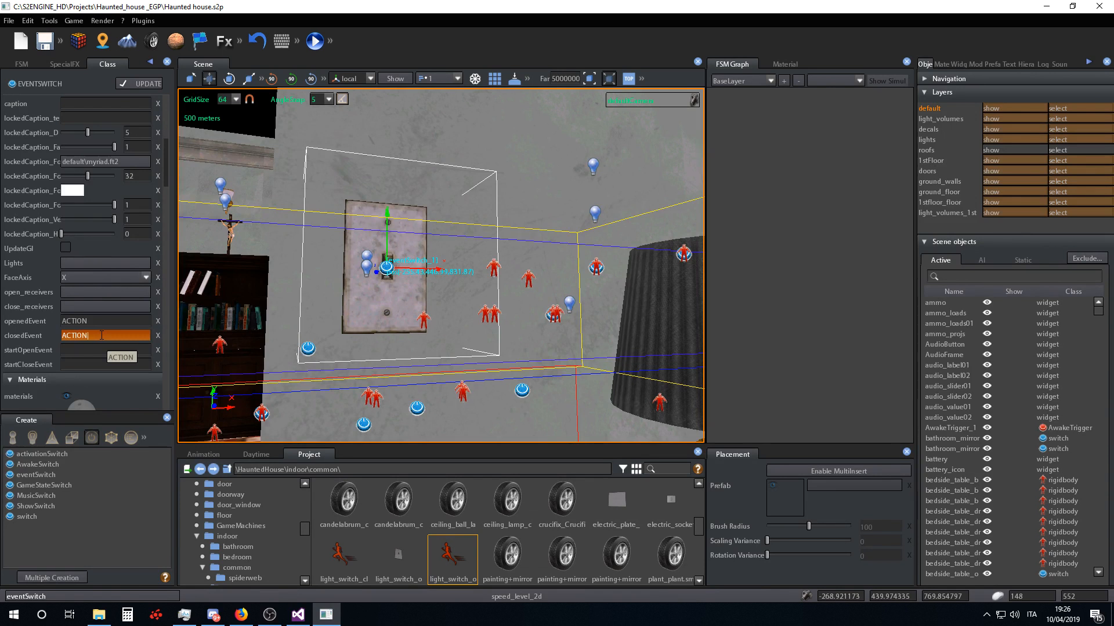
key(BackSpace)
key(BackSpace)
key(BackSpace)
key(BackSpace)
key(BackSpace)
text(ACTION)
key(Return)
- Set the event switch's open_receivers to the dresser lamp's ShowSwitch_5 and the crucifix's customentity_1, picking both from the scene
right_drag(399, 265, 447, 350)
key(s)
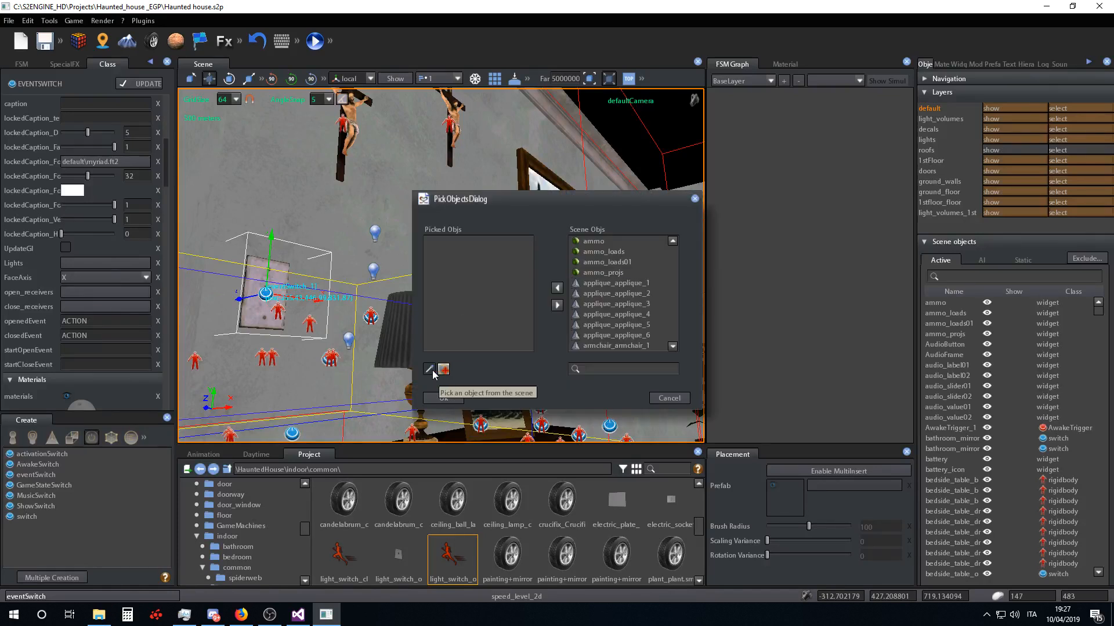
click(431, 370)
click(430, 393)
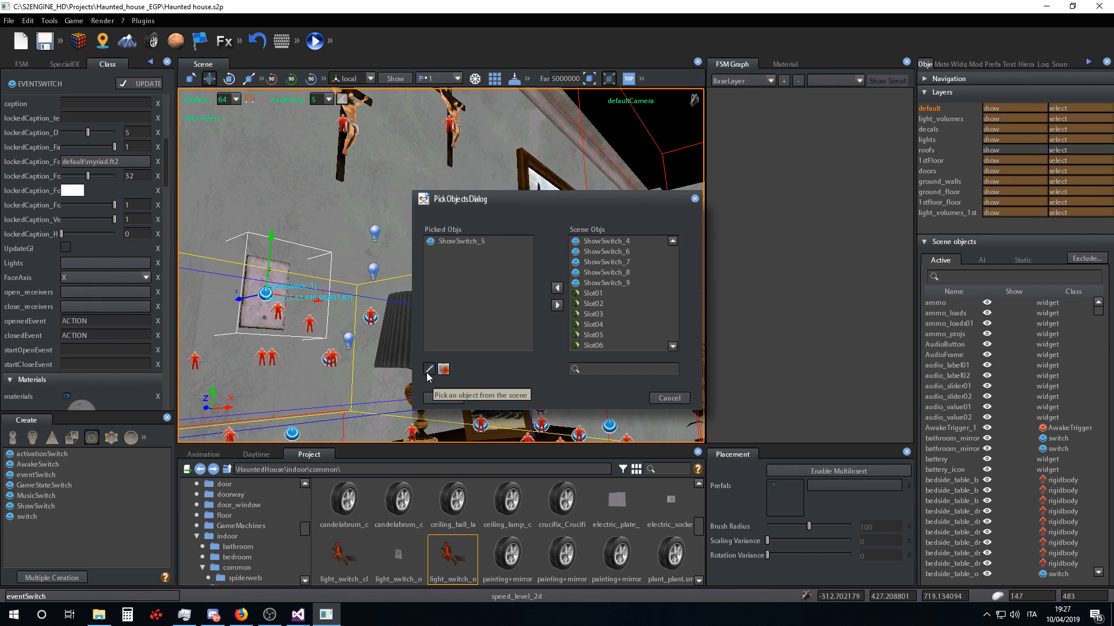
click(427, 373)
right_drag(432, 334, 601, 315)
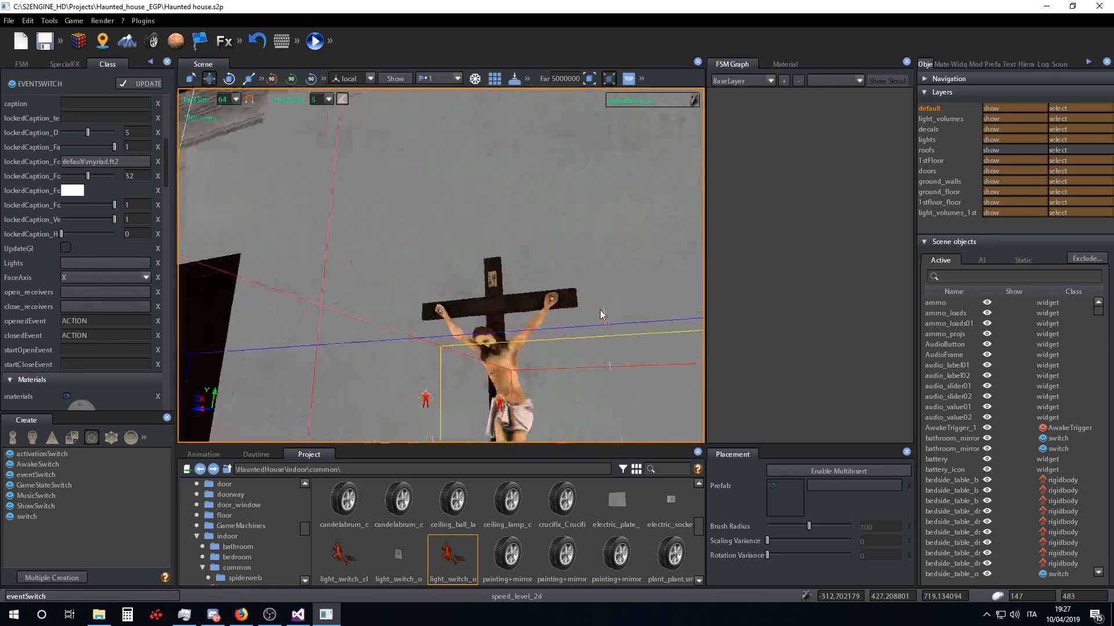
click(514, 323)
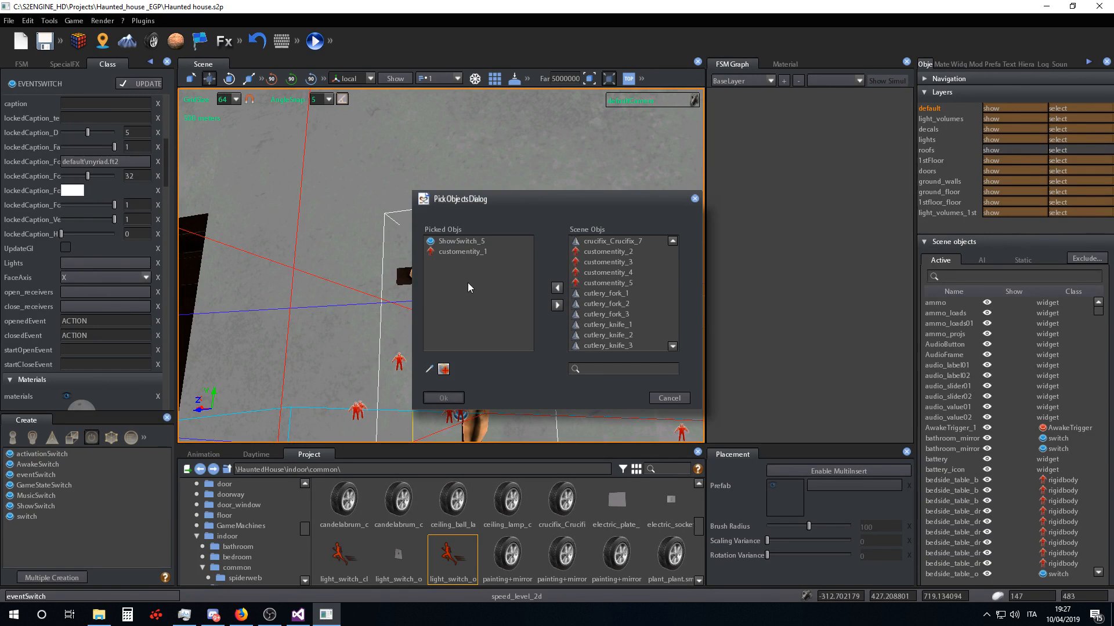
click(444, 398)
- Close the FSM Graph and Material views to widen the scene, and change the displayed render buffer
right_drag(488, 277, 255, 123)
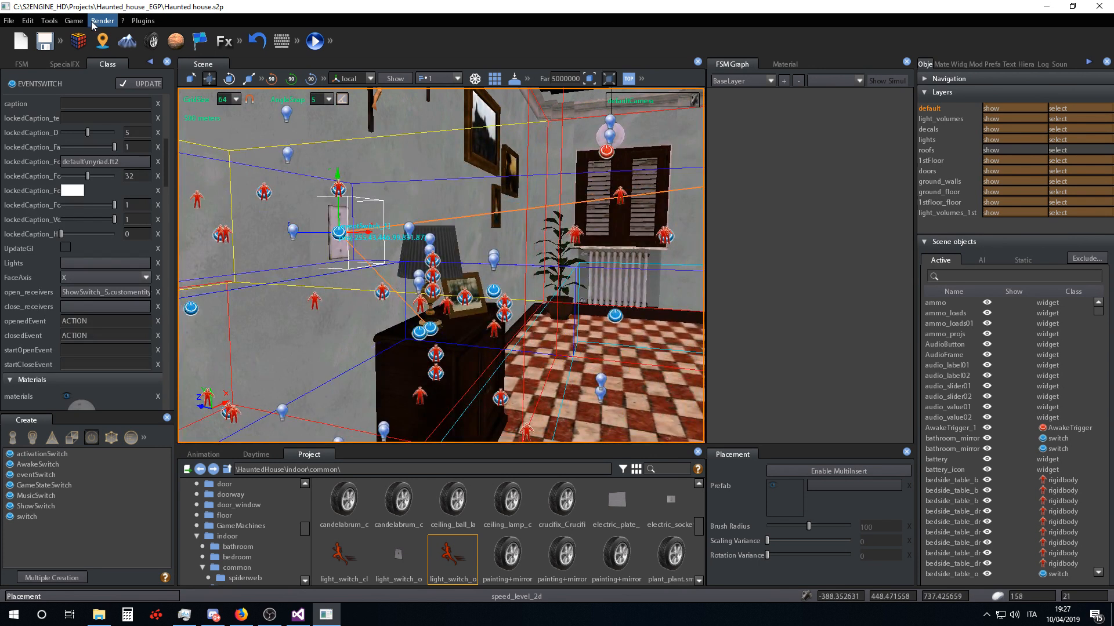
click(906, 62)
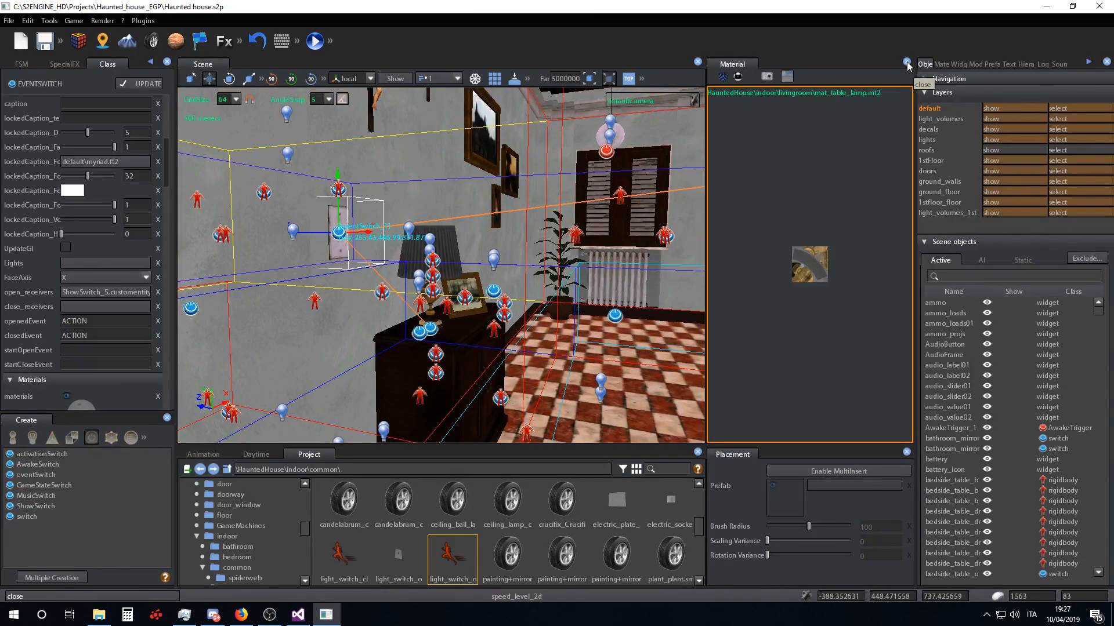
click(906, 62)
click(102, 21)
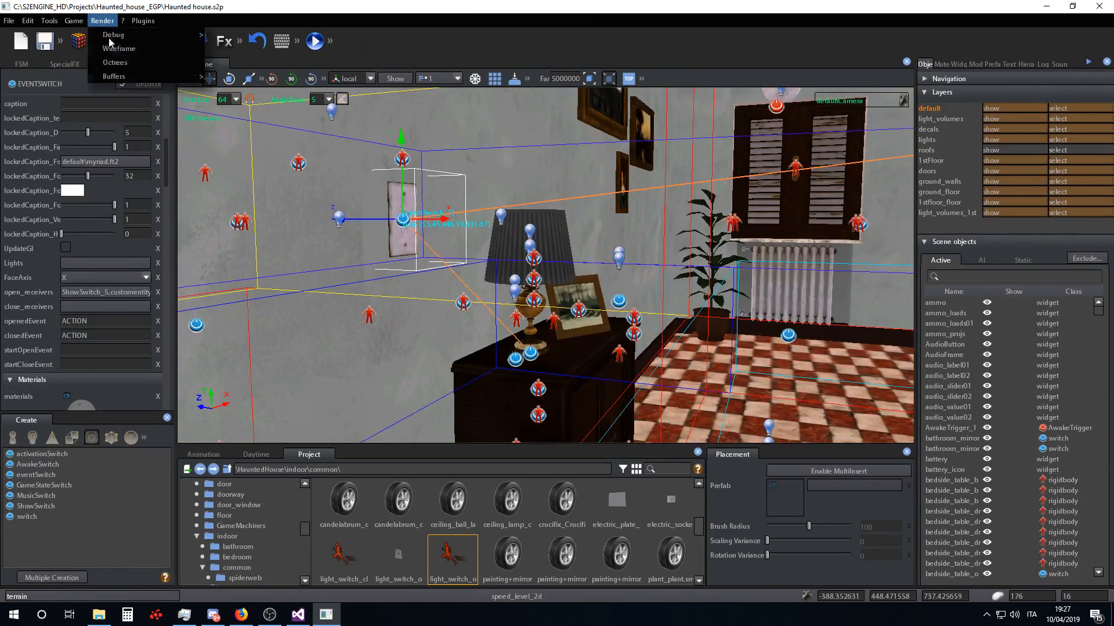
mouse_move(145, 76)
click(243, 83)
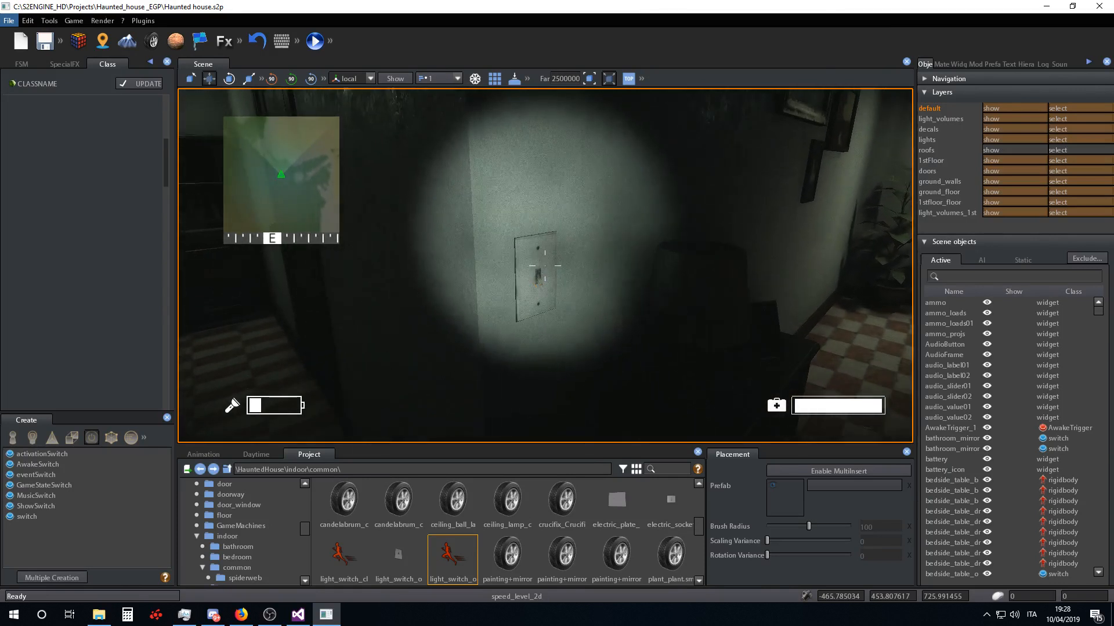
- Test the wall switch in the running game, toggling it and examining the lamp and hallway crucifixes, and pause the game
click(544, 266)
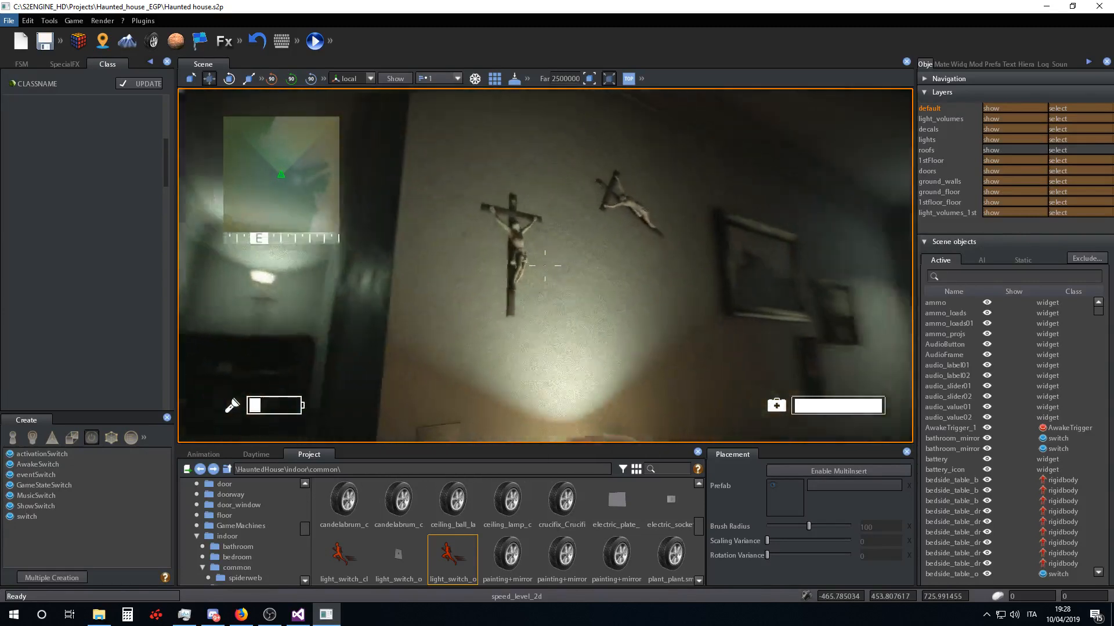
key(s)
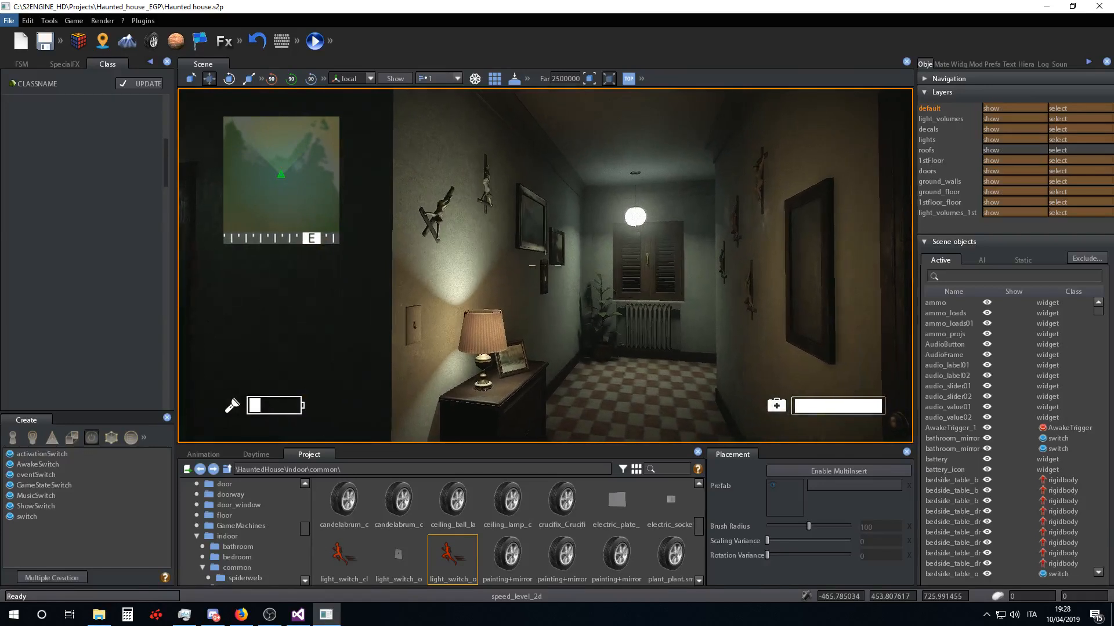
key(w)
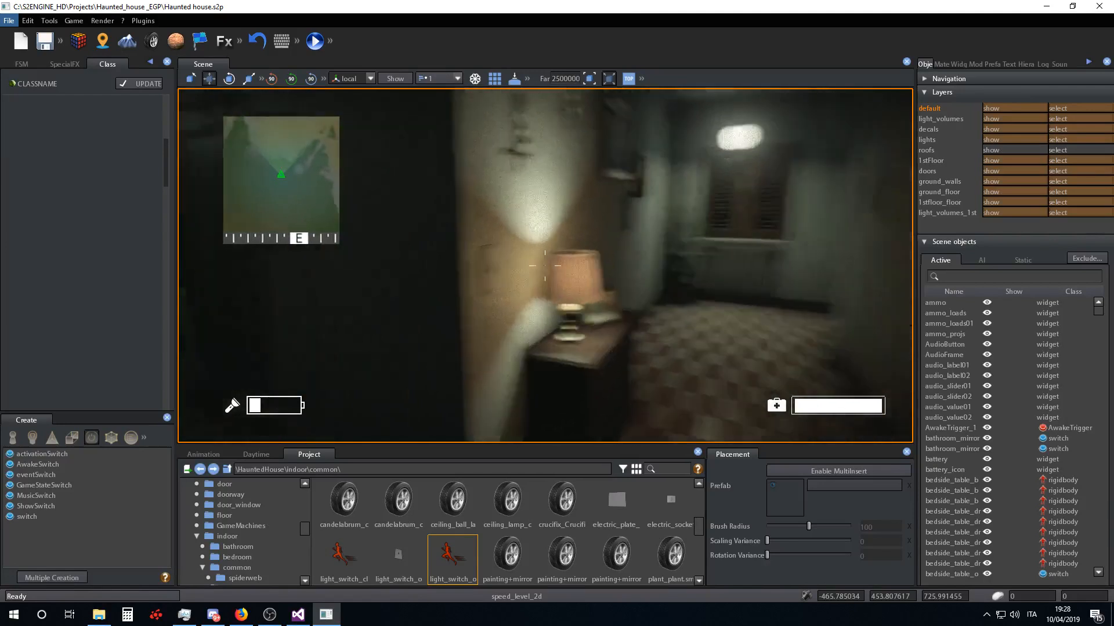
key(w)
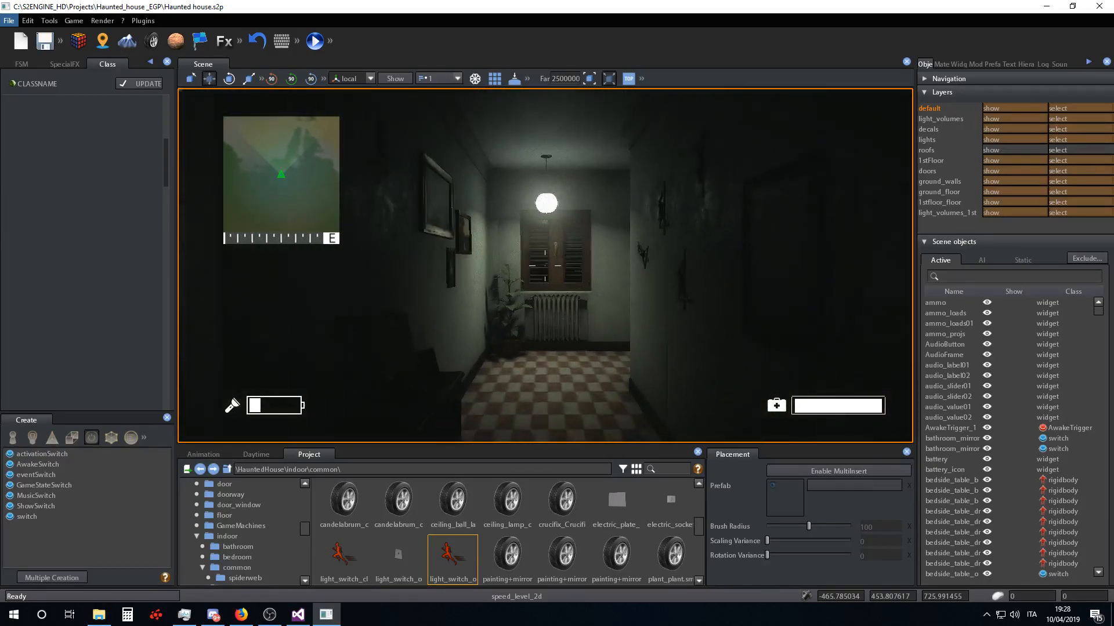
key(w)
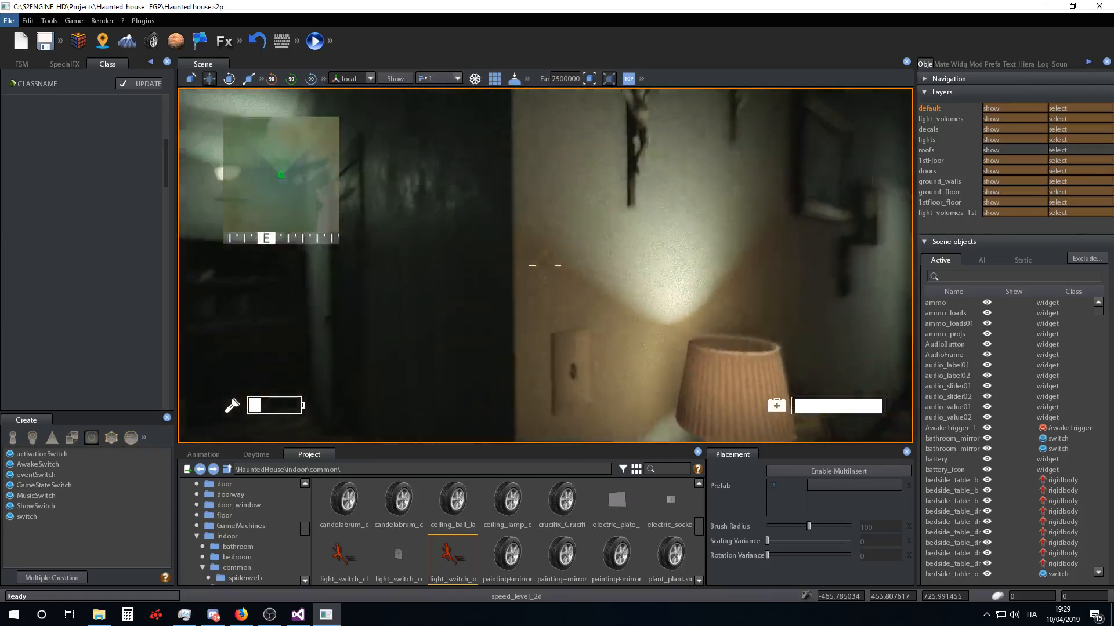
key(e)
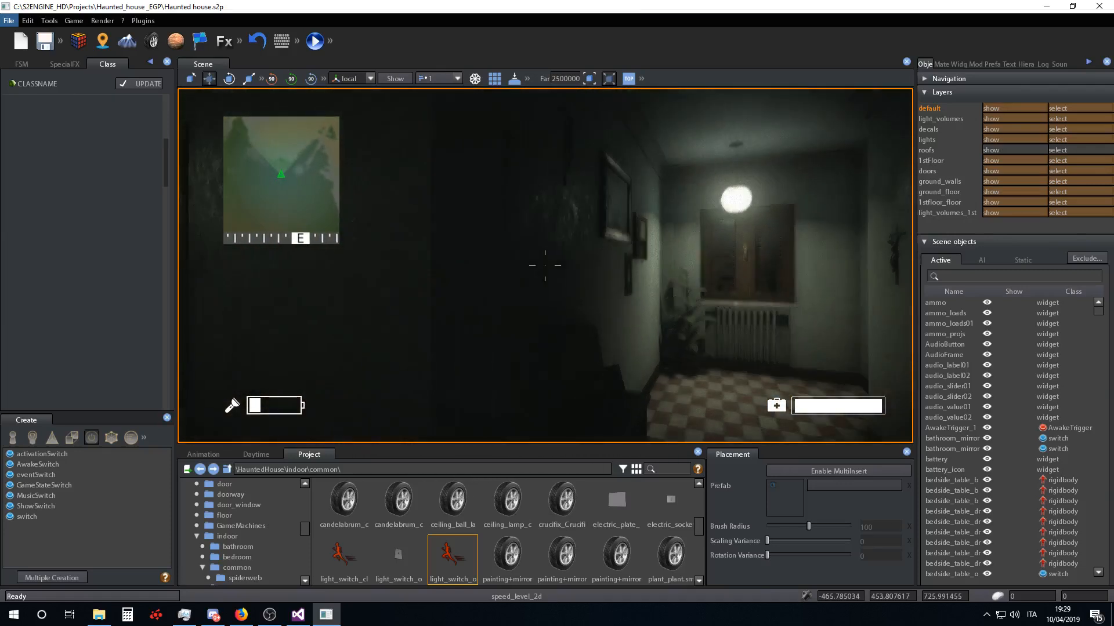
key(e)
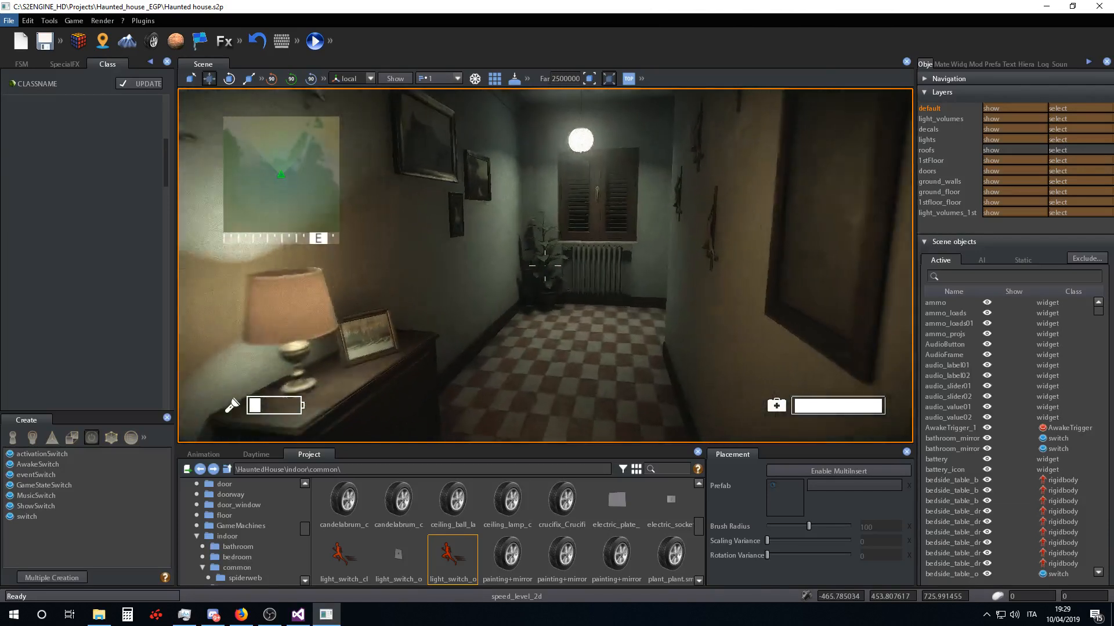
key(w)
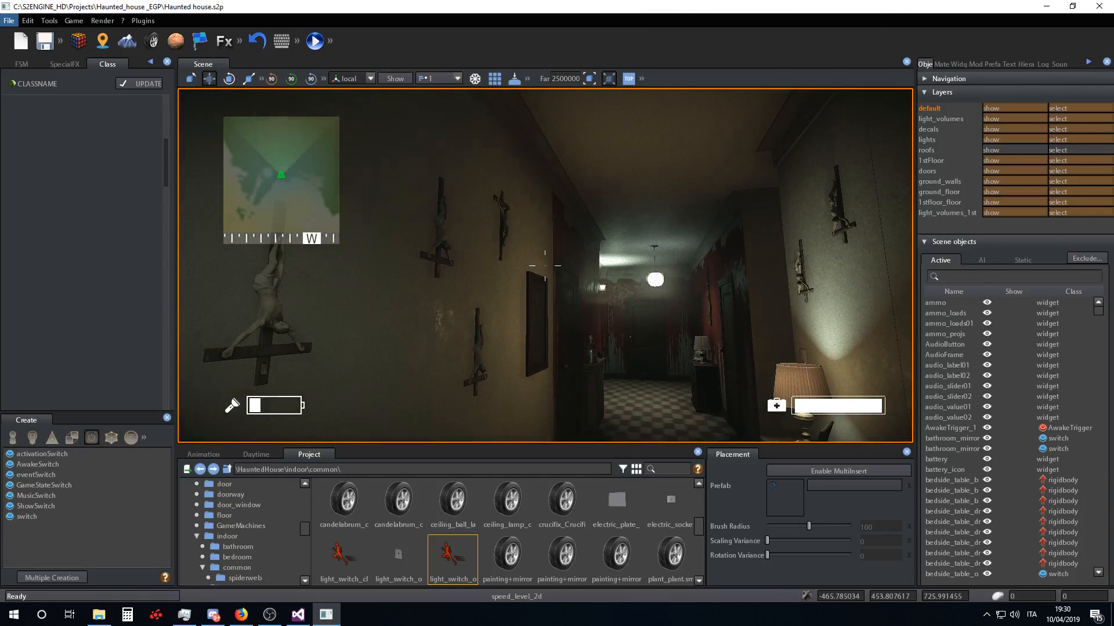
key(Escape)
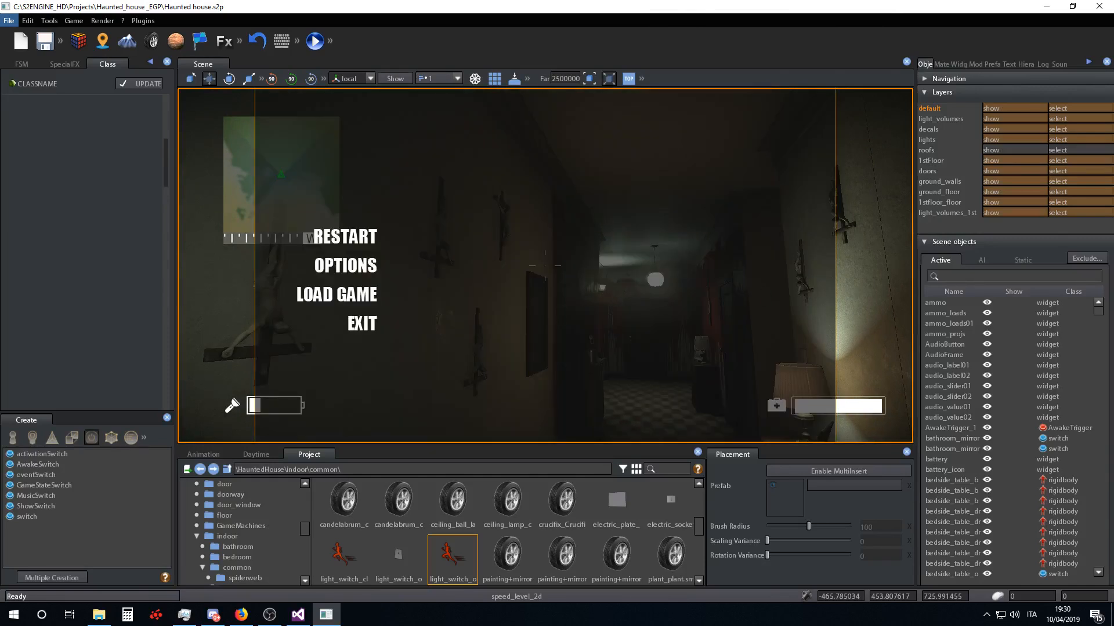